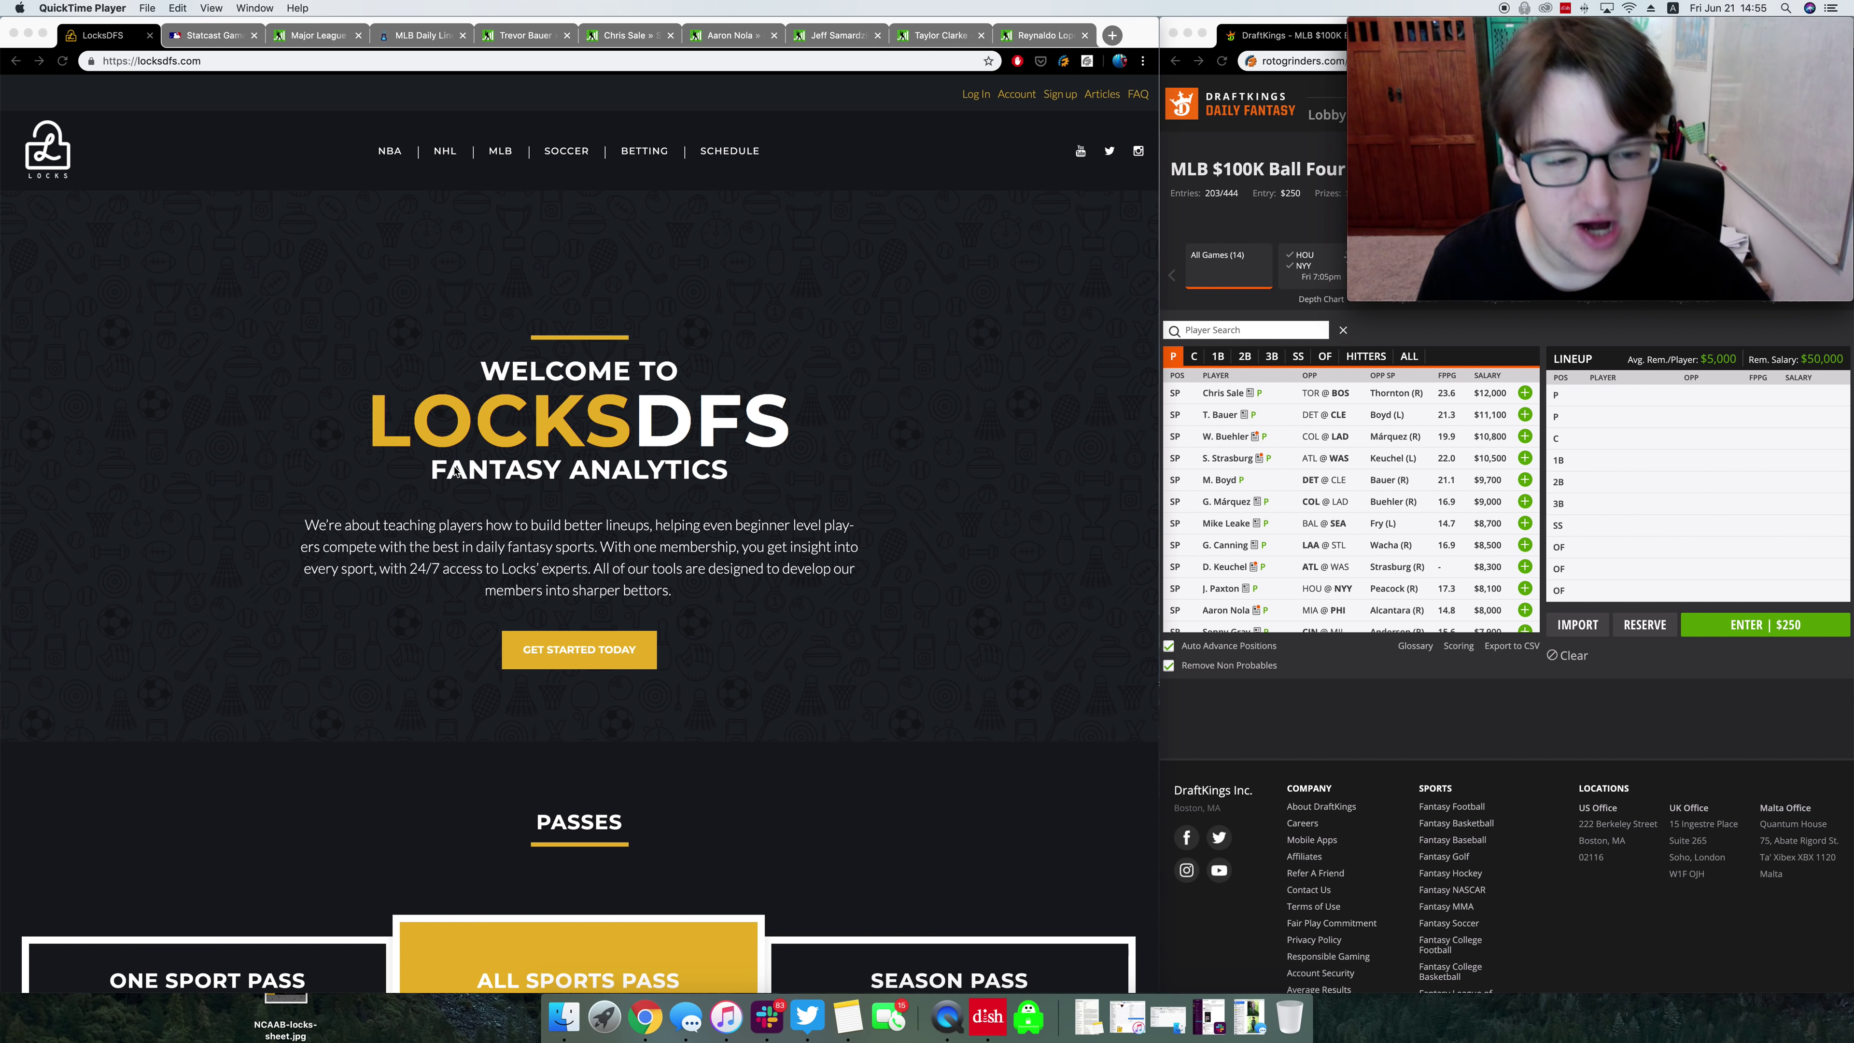
Step: Review the subscription passes offered on the LocksDFS home page
scroll(730, 618, "down", 6)
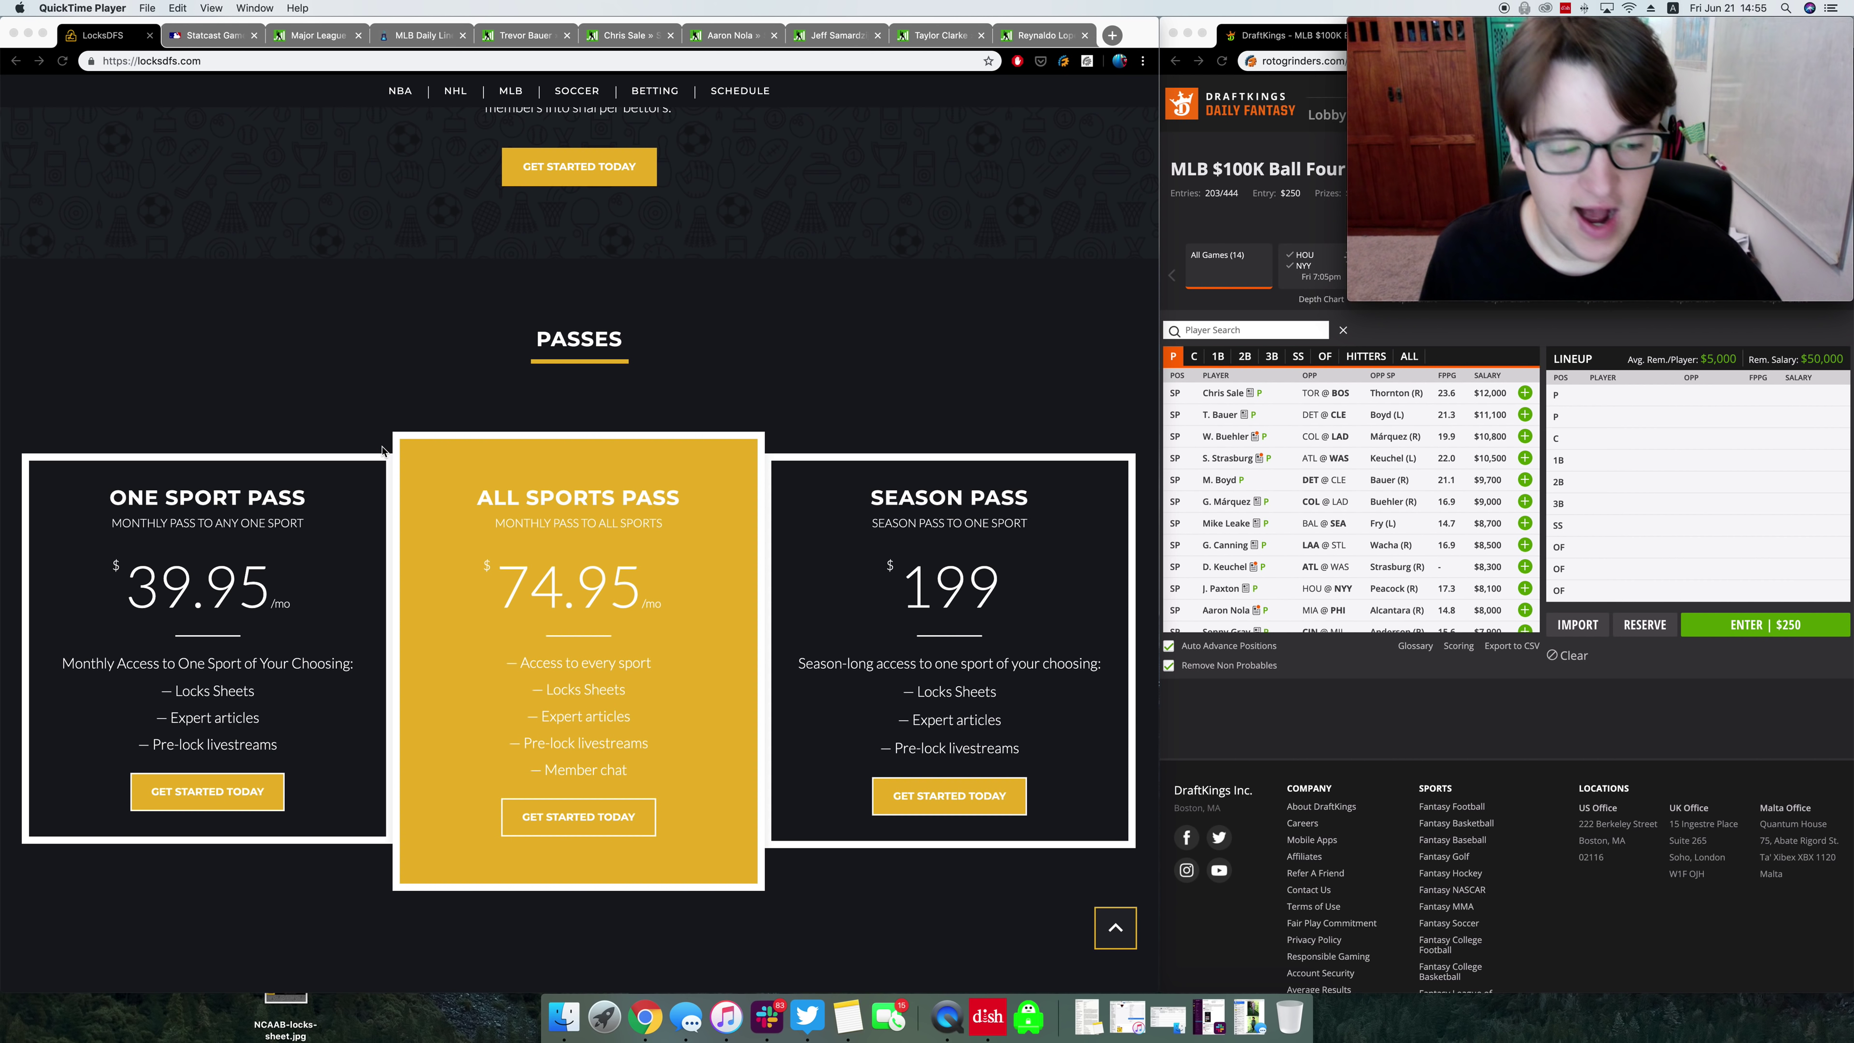
left_click(529, 346)
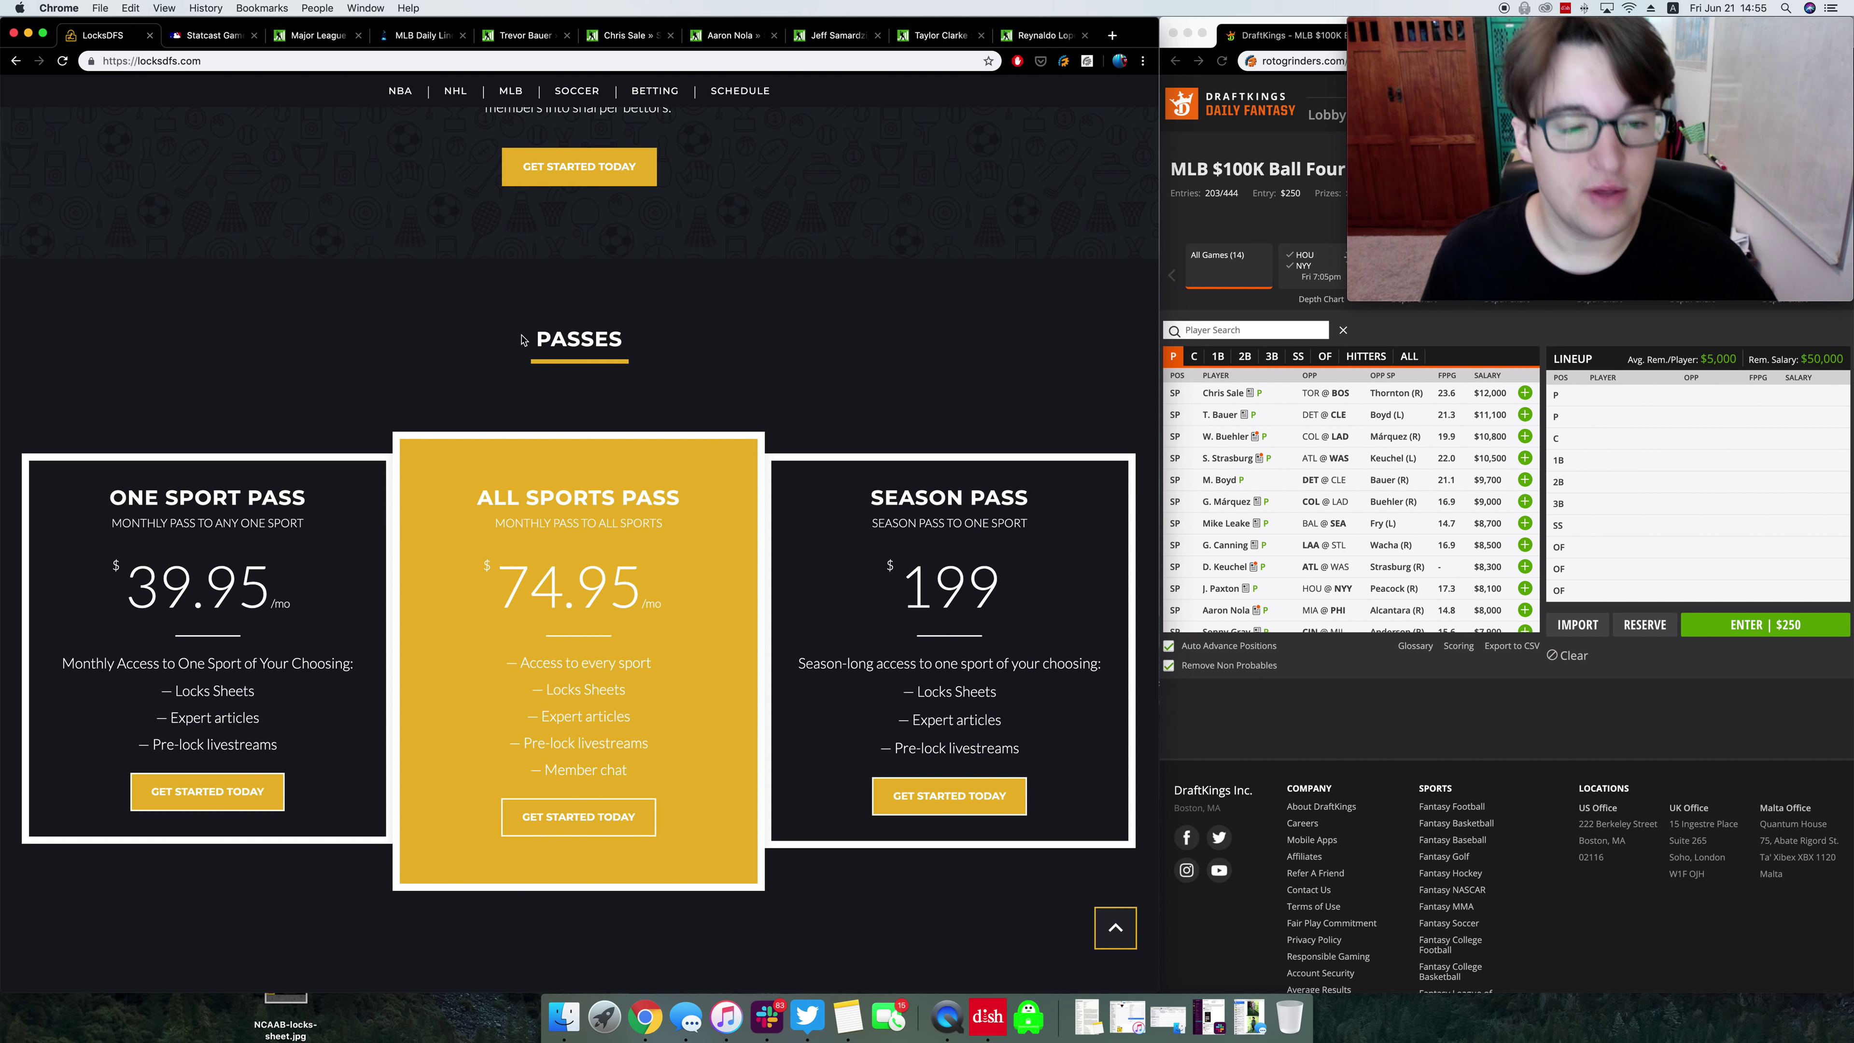
scroll(513, 374, "up", 2)
scroll(511, 374, "up", 4)
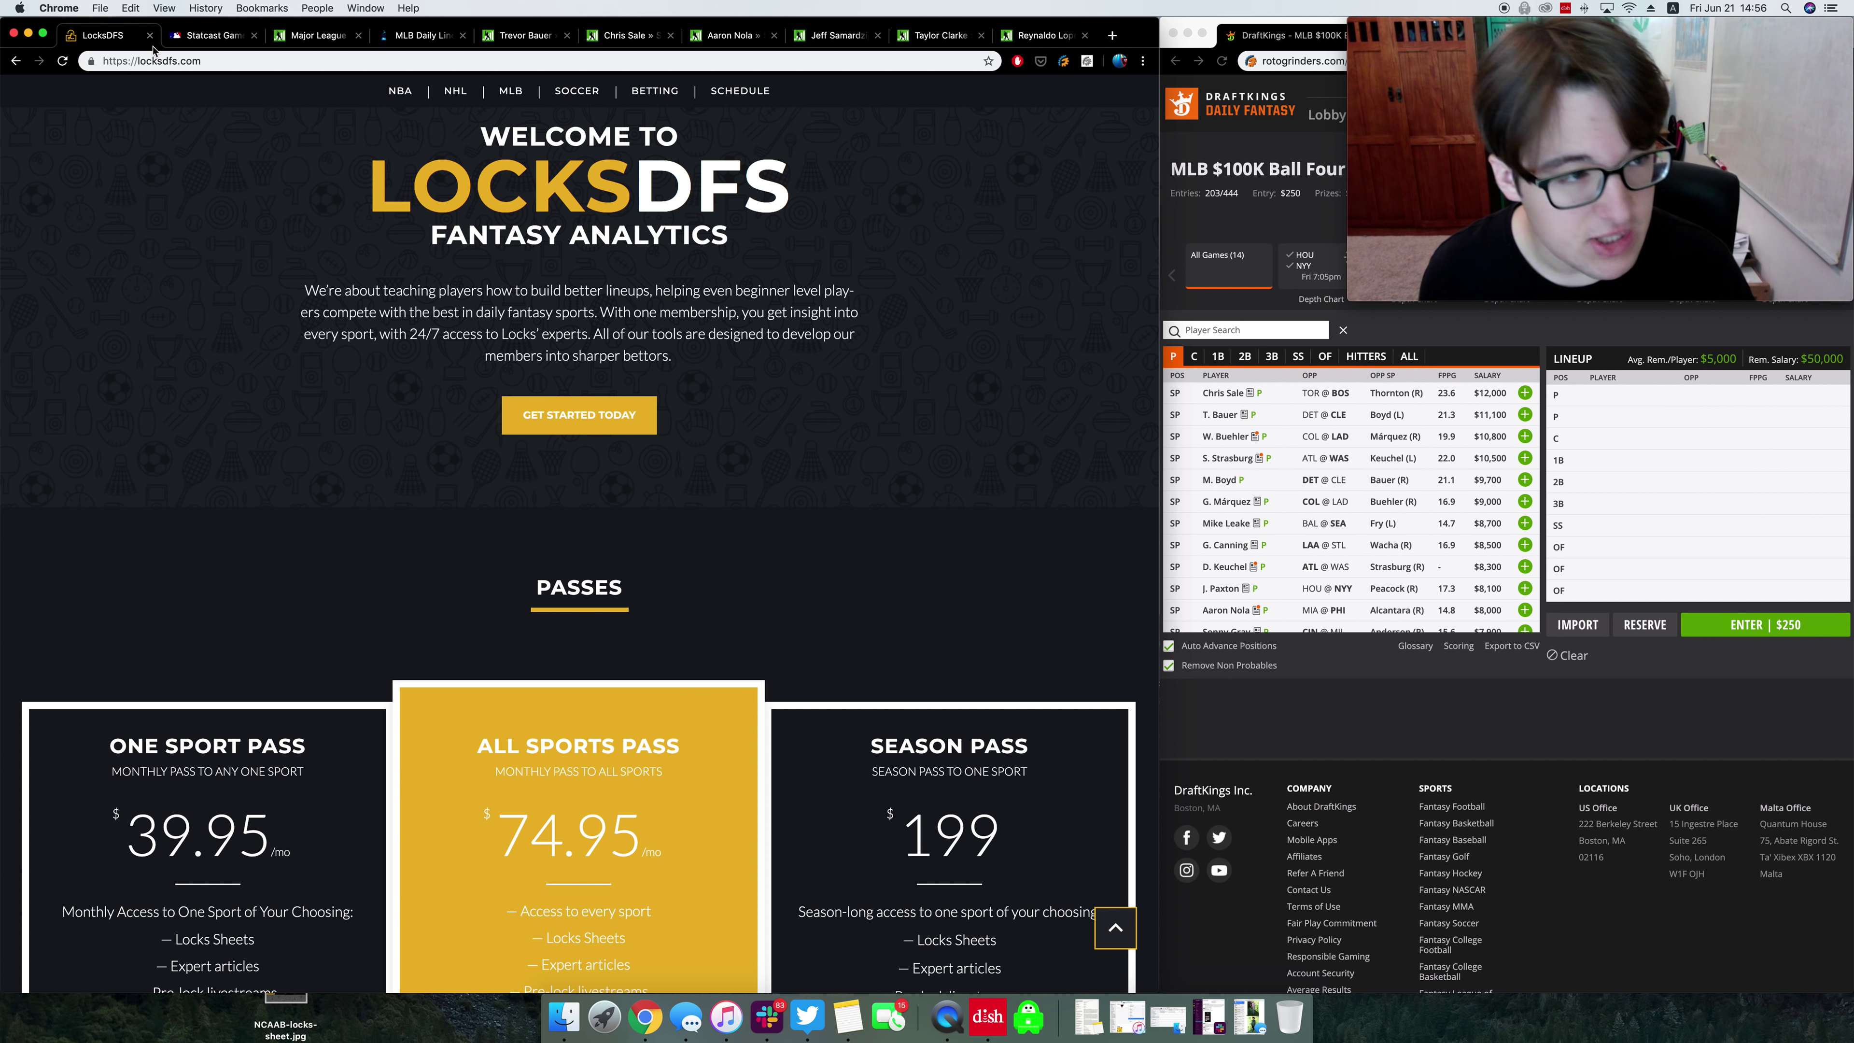
Step: Examine the starting pitchers, Vegas run totals and lineups for the early games on the FantasyLabs MLB Daily Lineups page
left_click(433, 42)
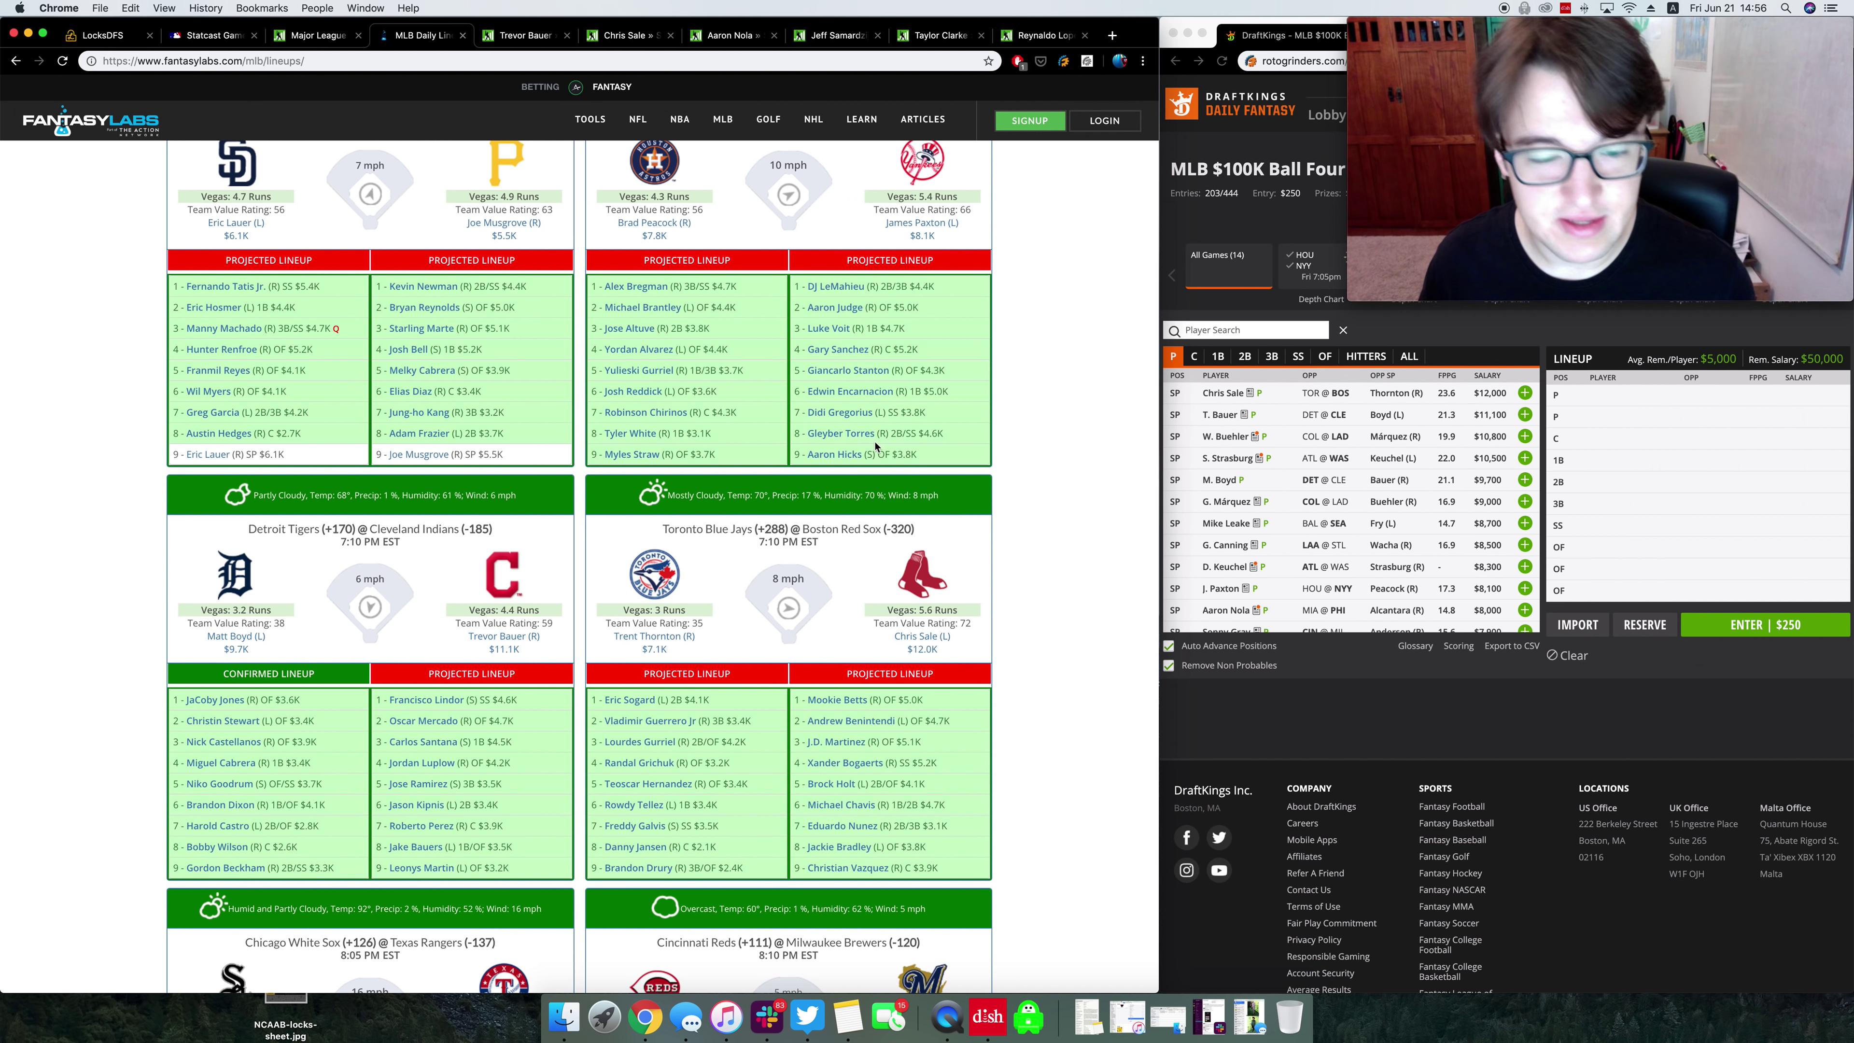
scroll(645, 375, "up", 10)
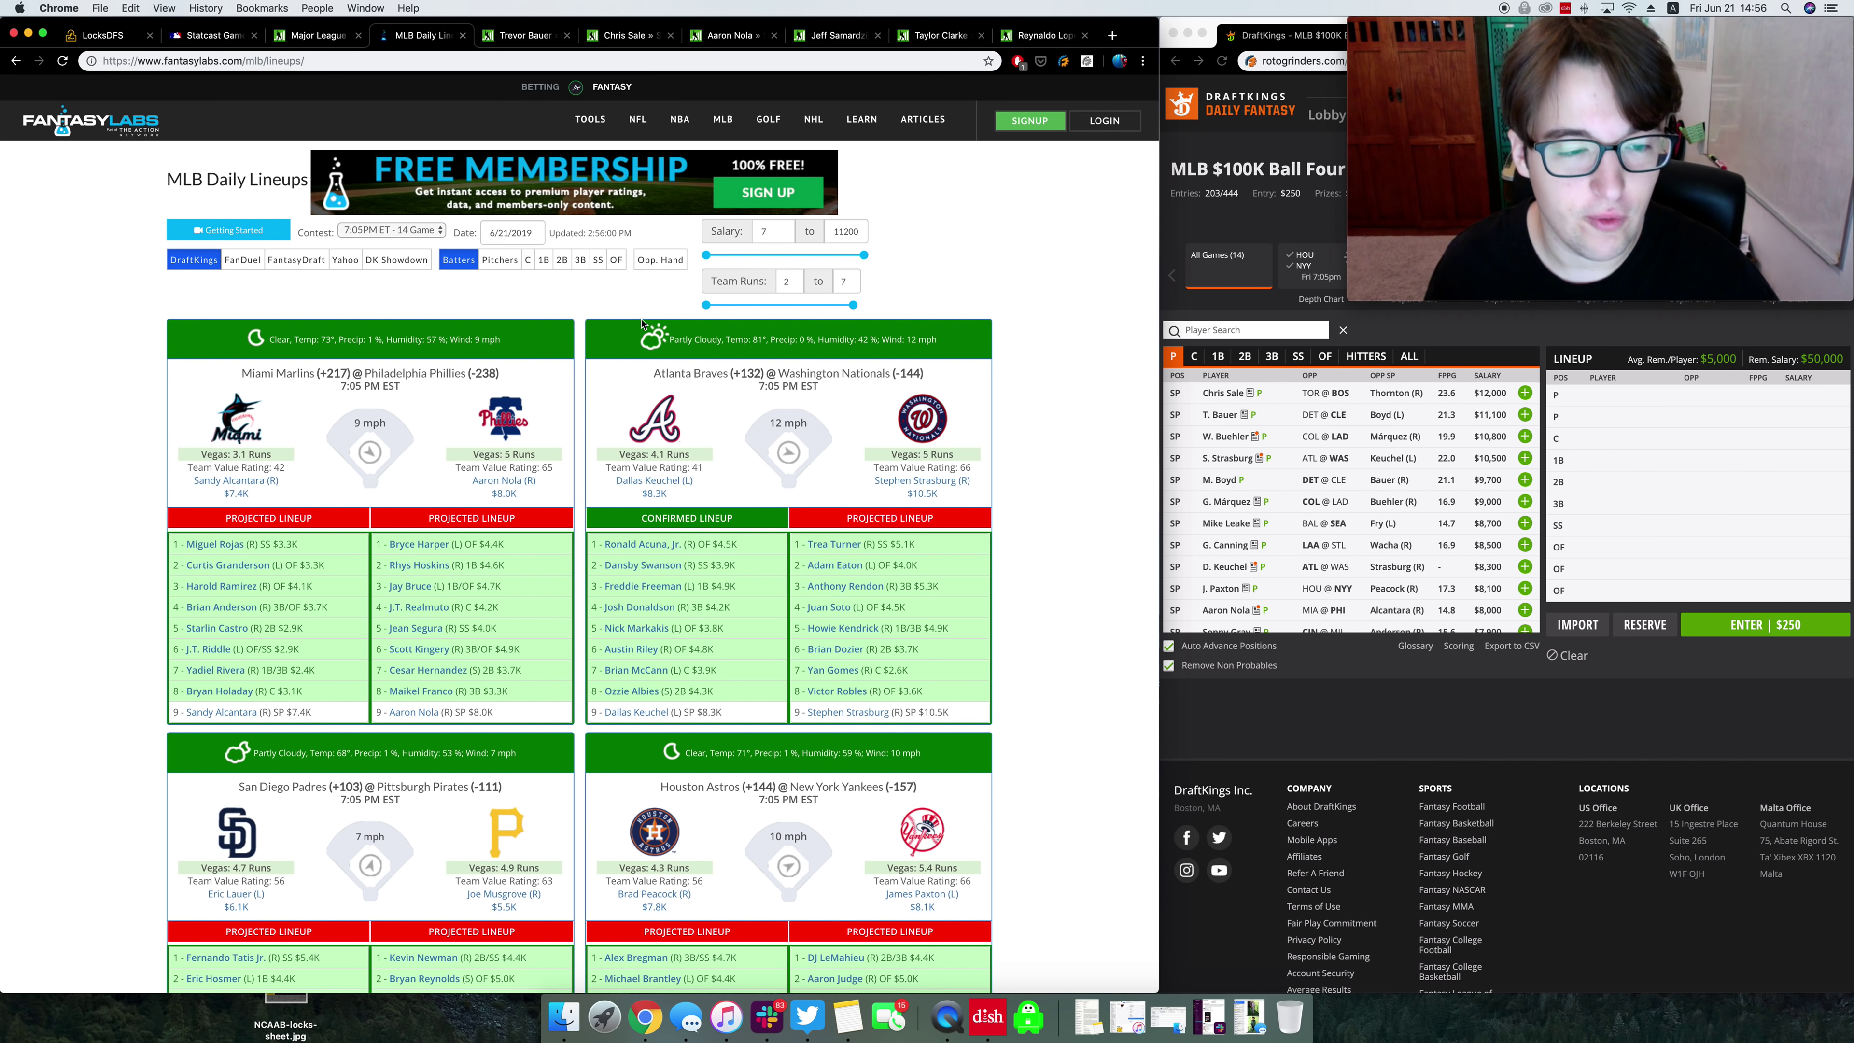
scroll(969, 396, "down", 6)
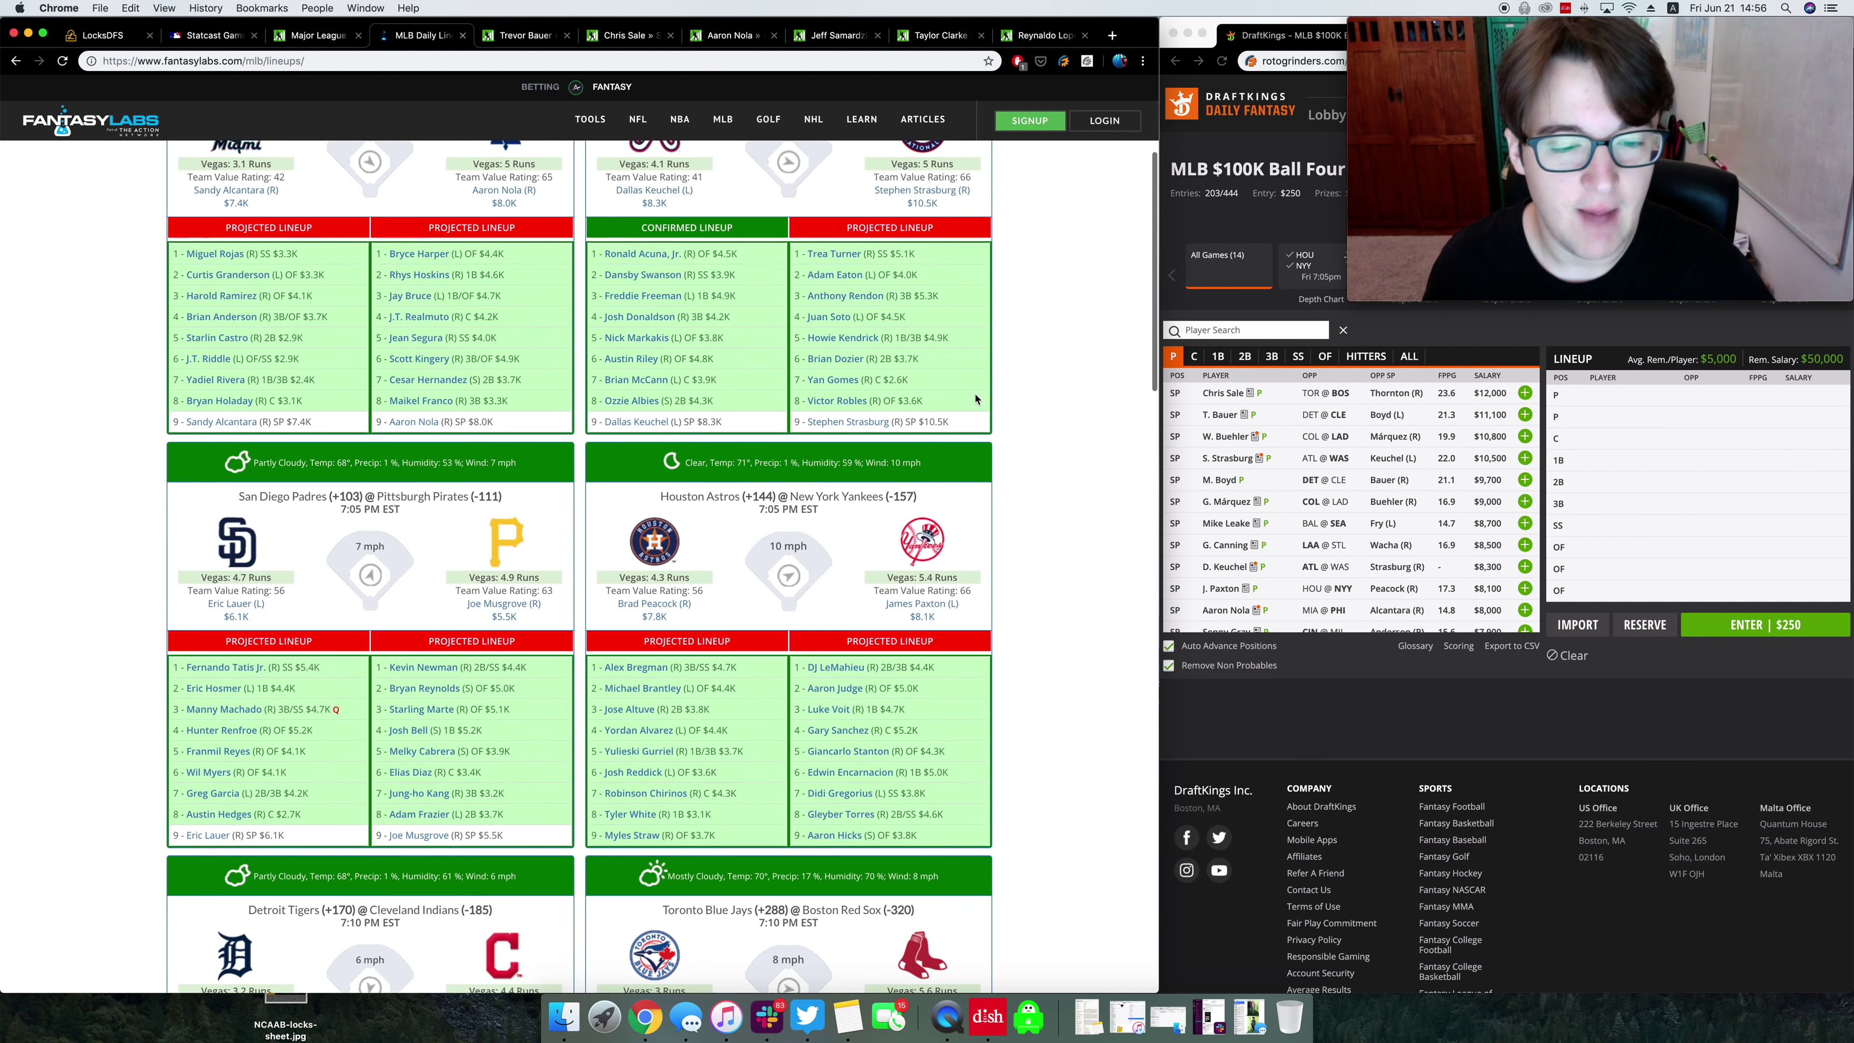
scroll(967, 333, "down", 3)
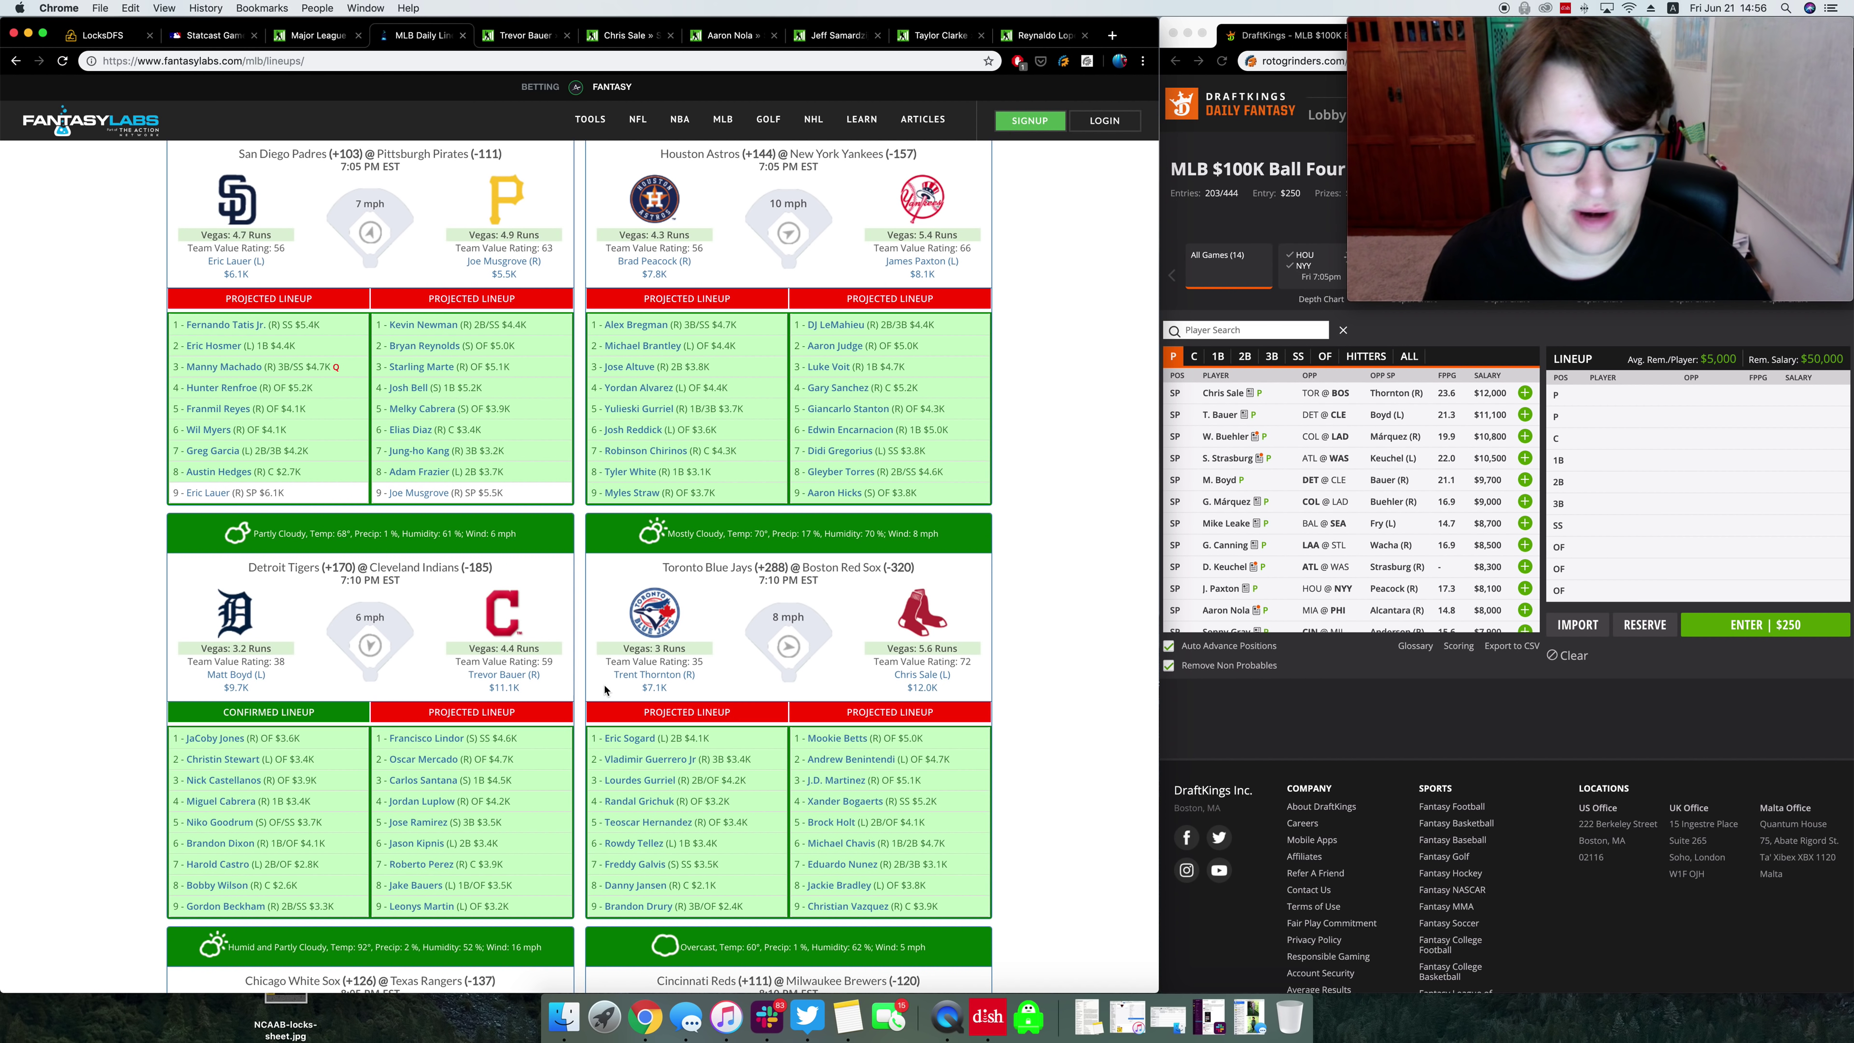
scroll(718, 570, "up", 1)
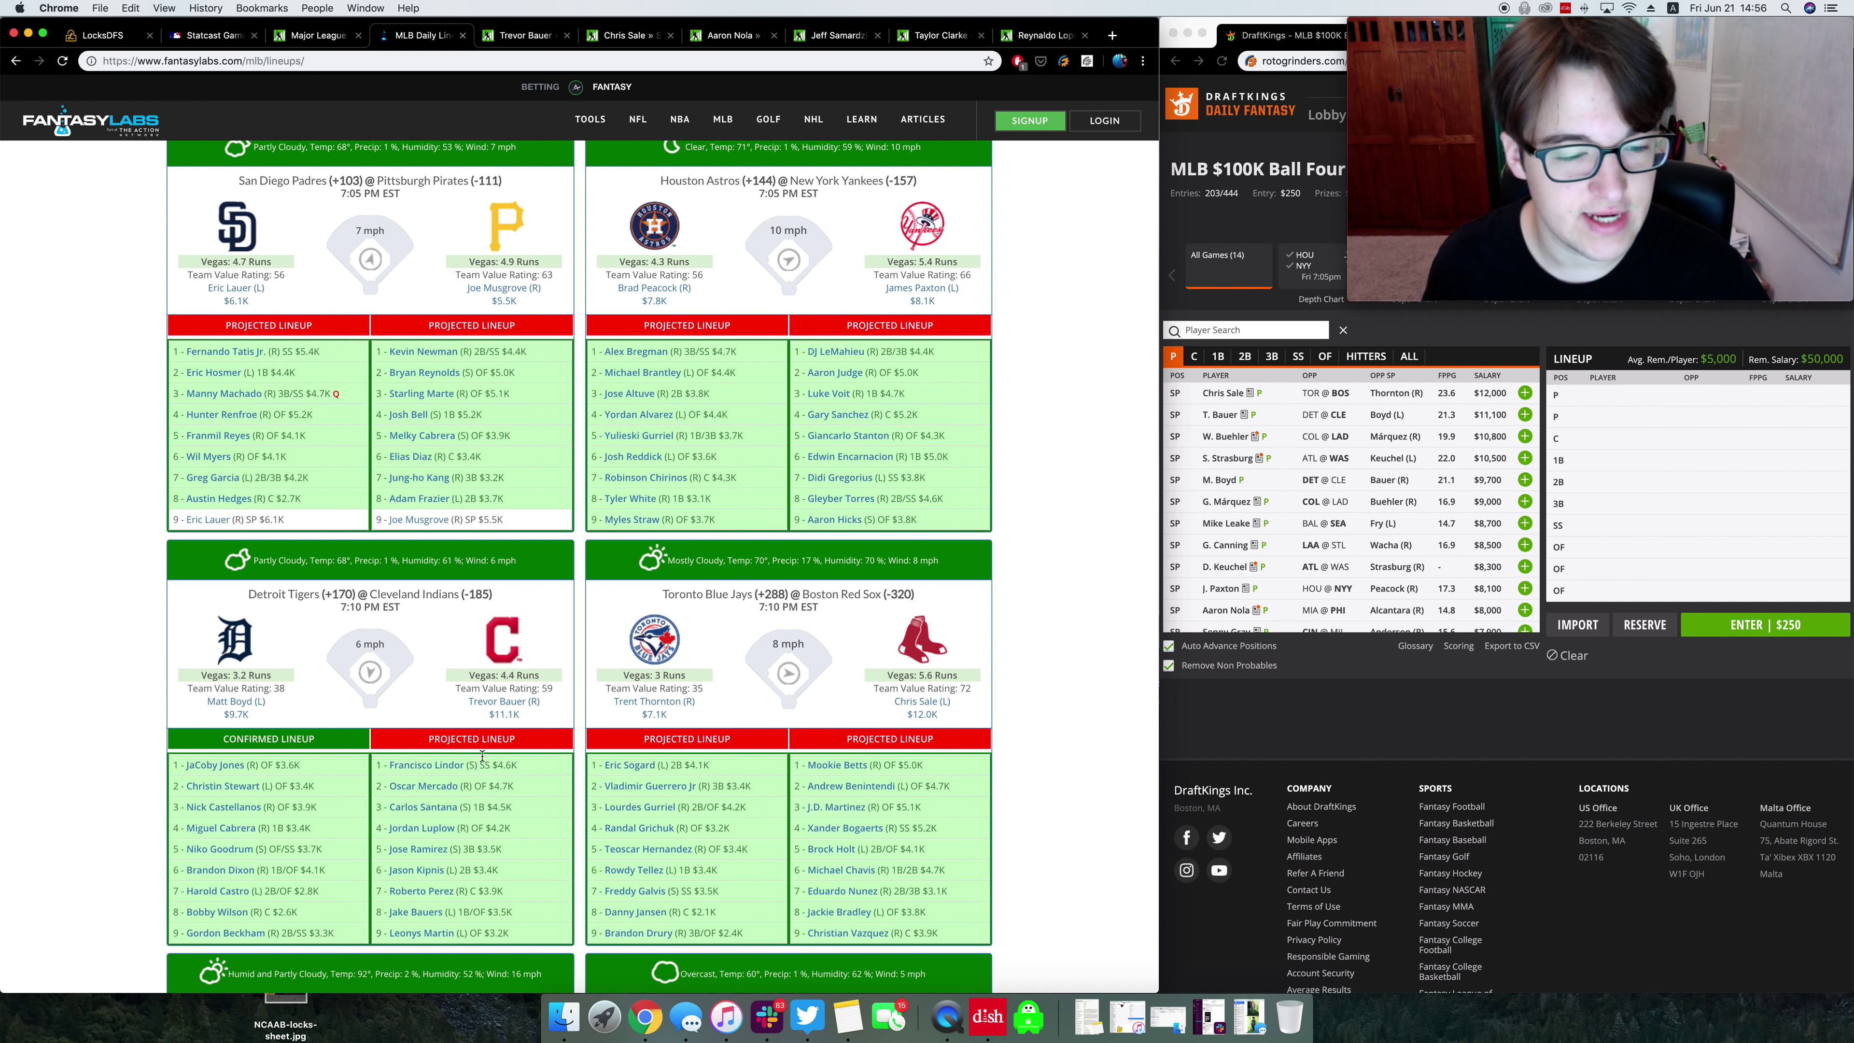
scroll(437, 723, "up", 6)
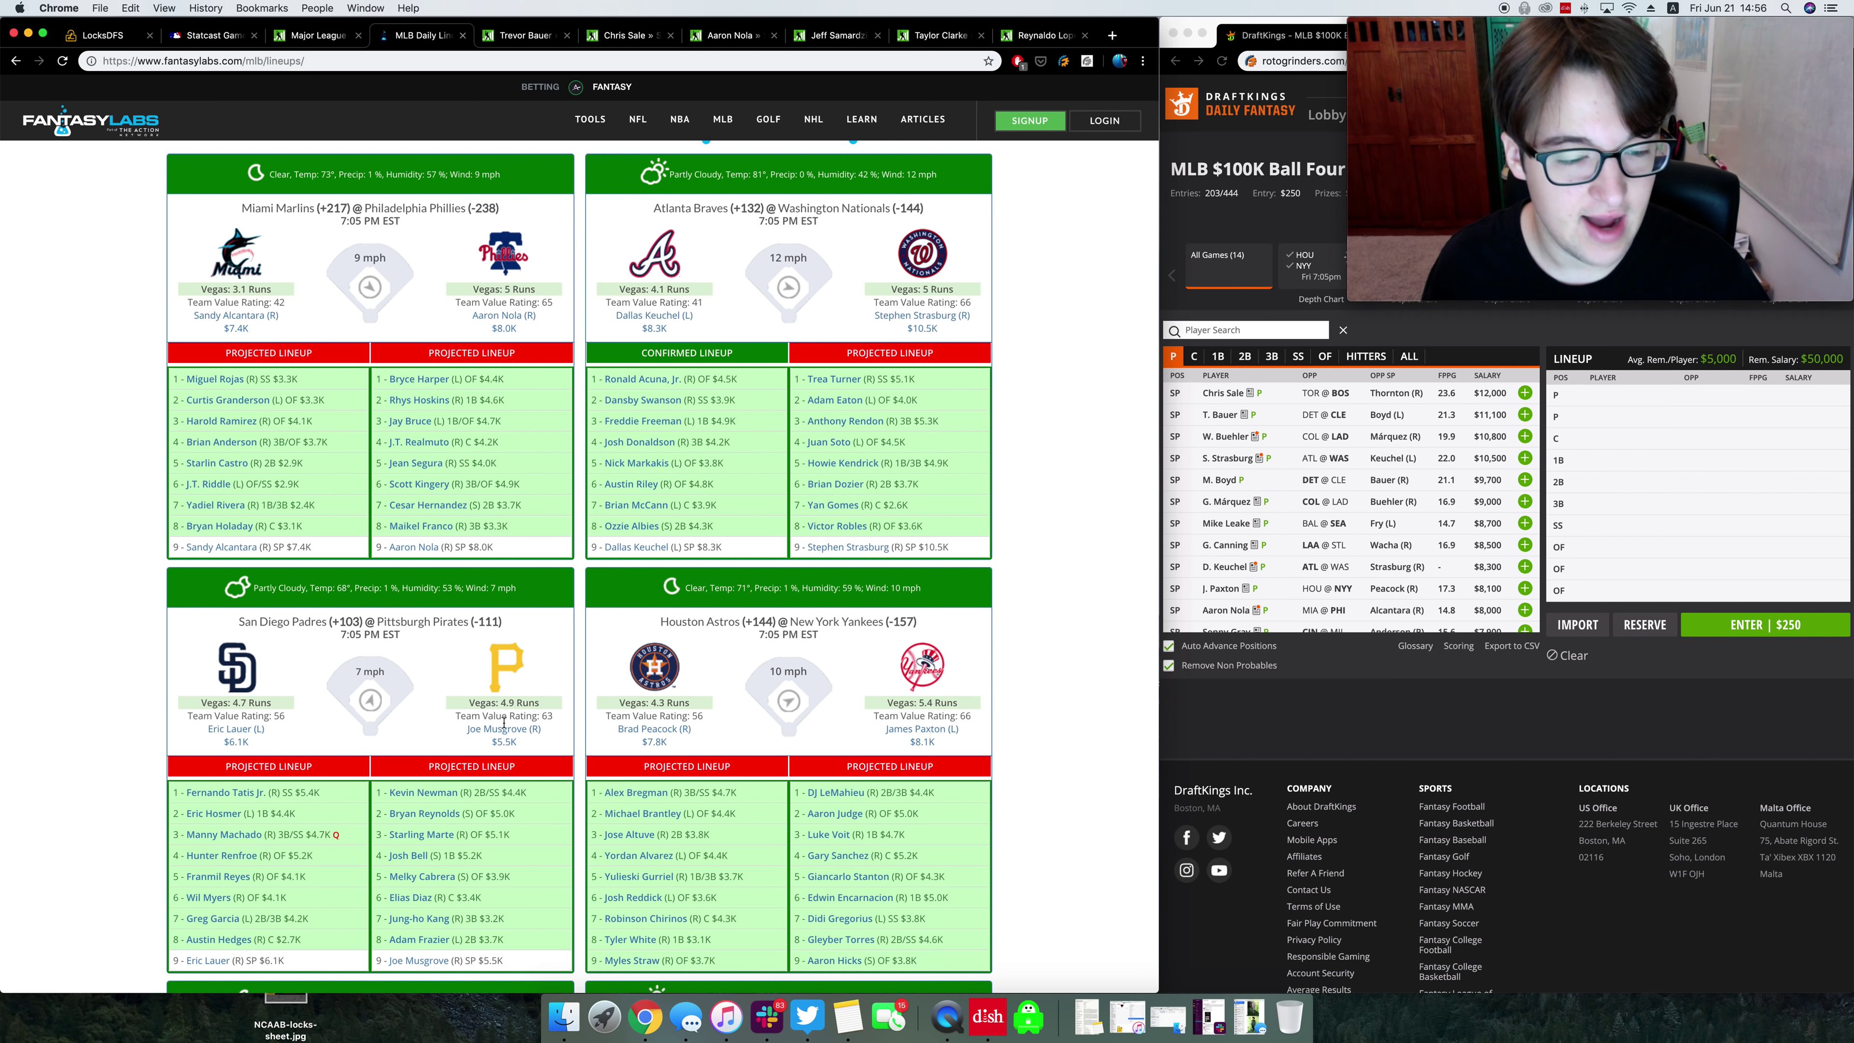
scroll(503, 723, "down", 5)
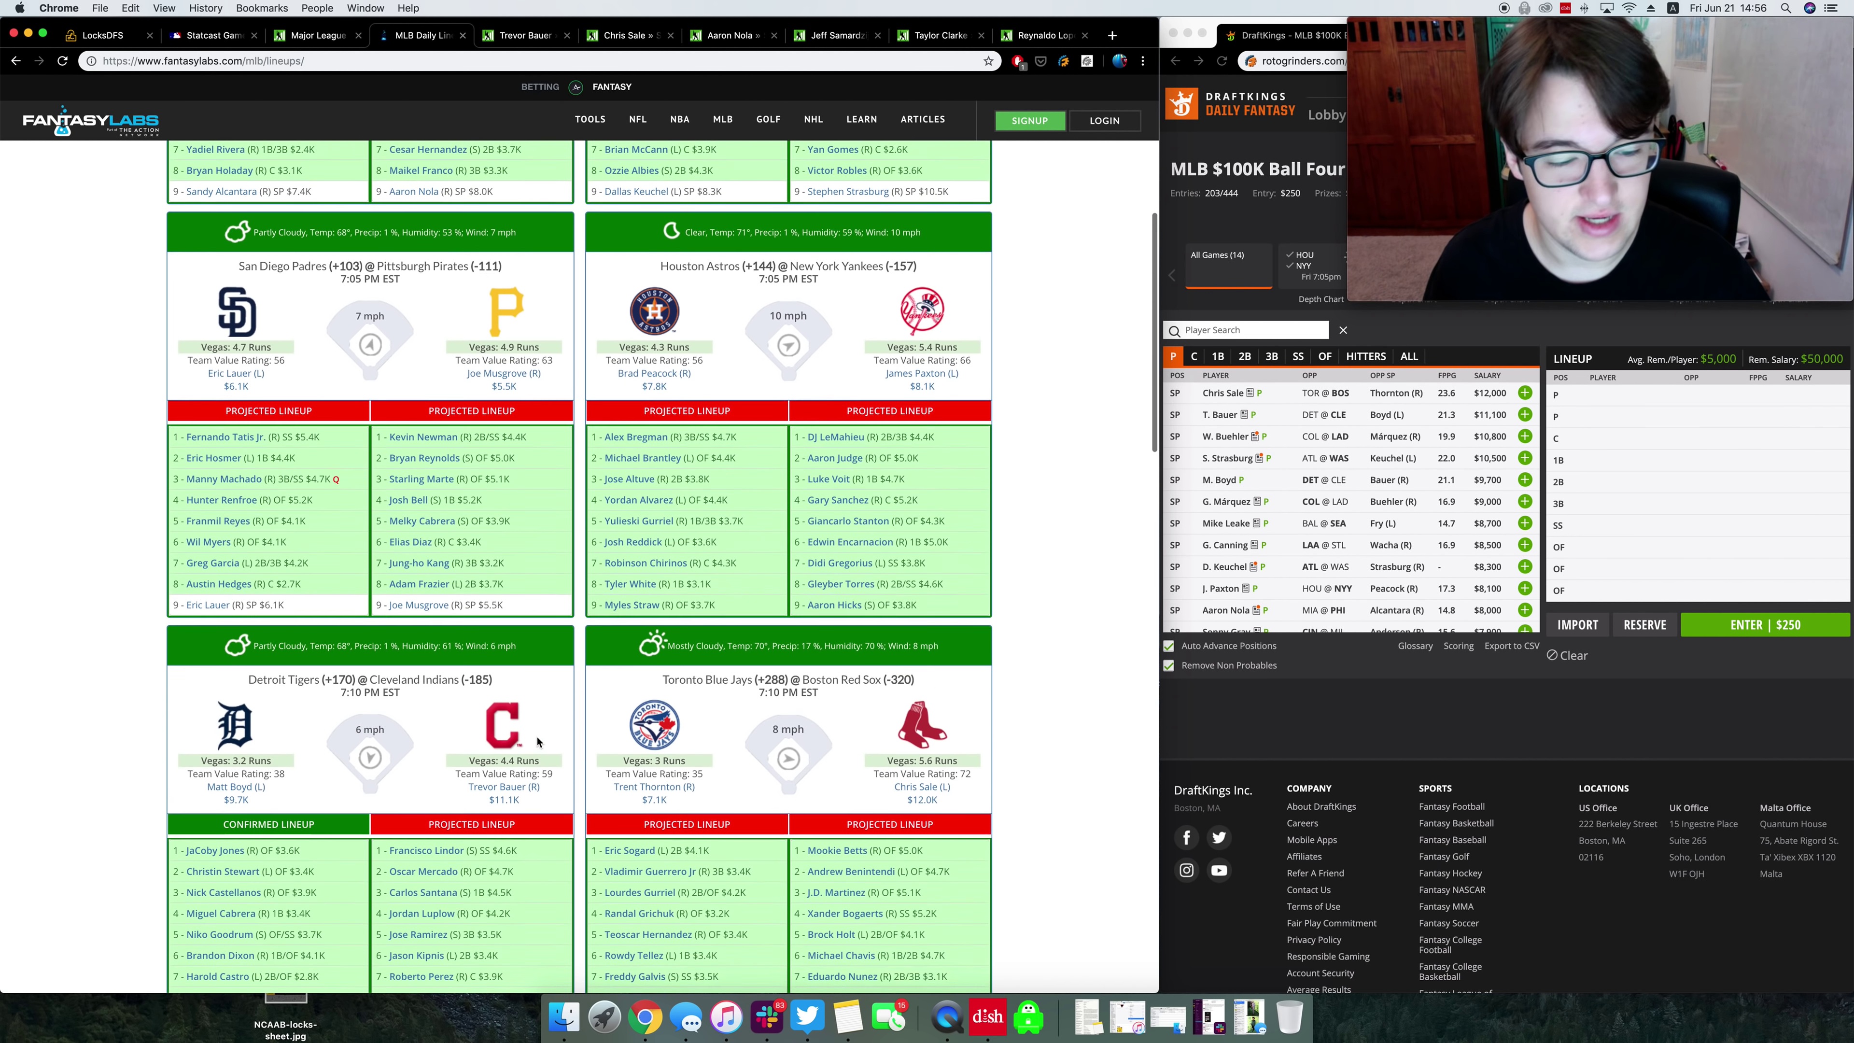
scroll(537, 741, "up", 6)
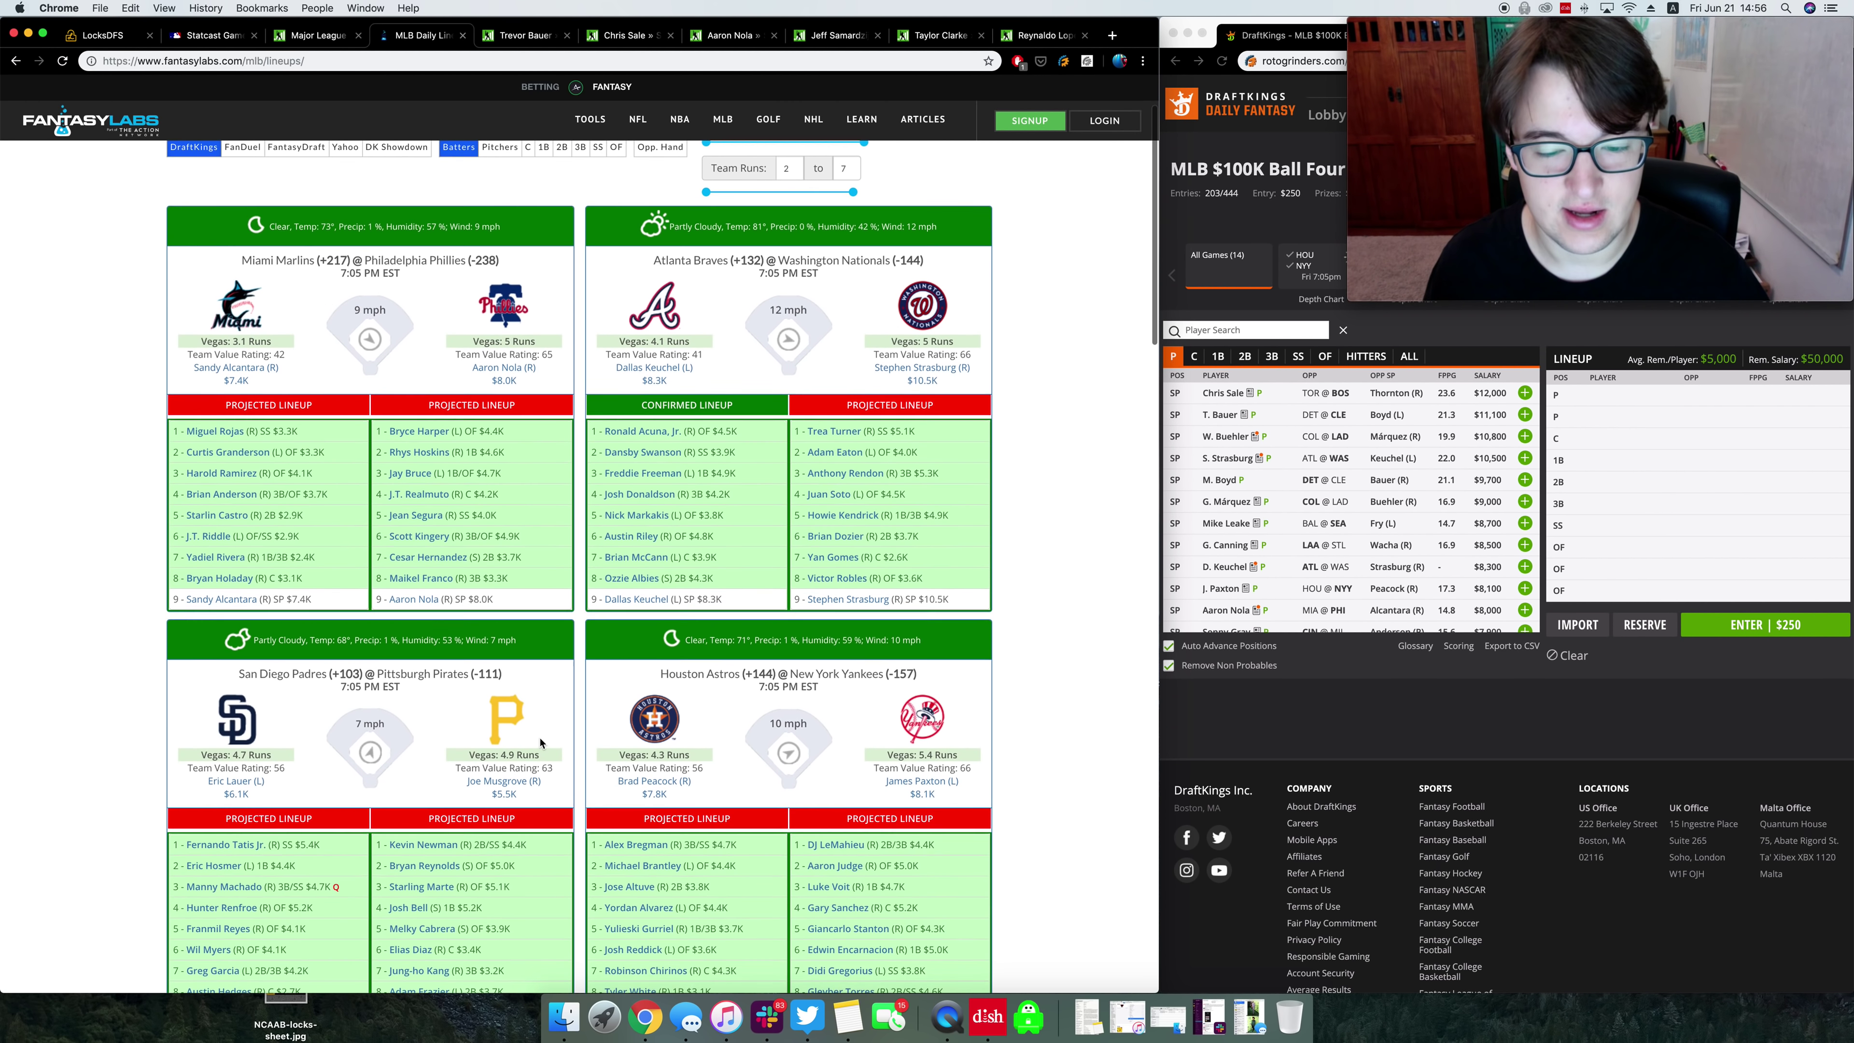
scroll(540, 740, "down", 2)
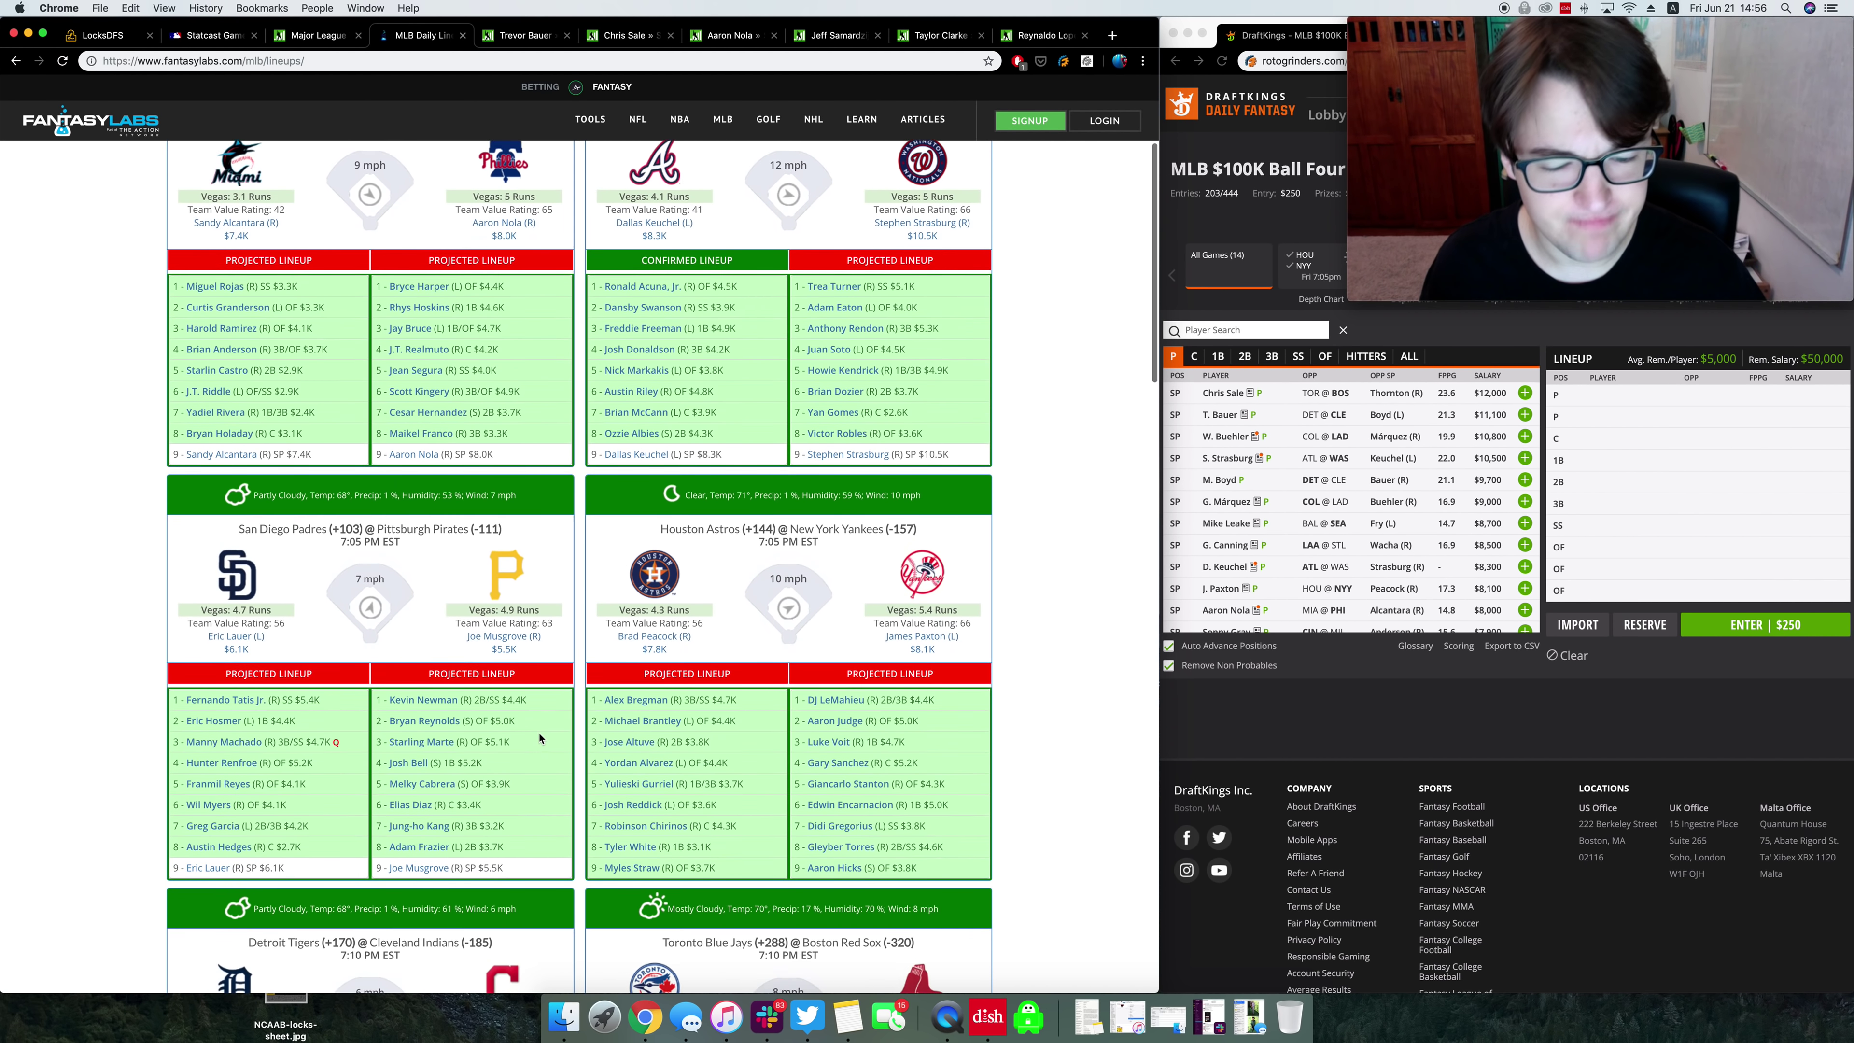
scroll(540, 739, "down", 7)
scroll(520, 736, "up", 4)
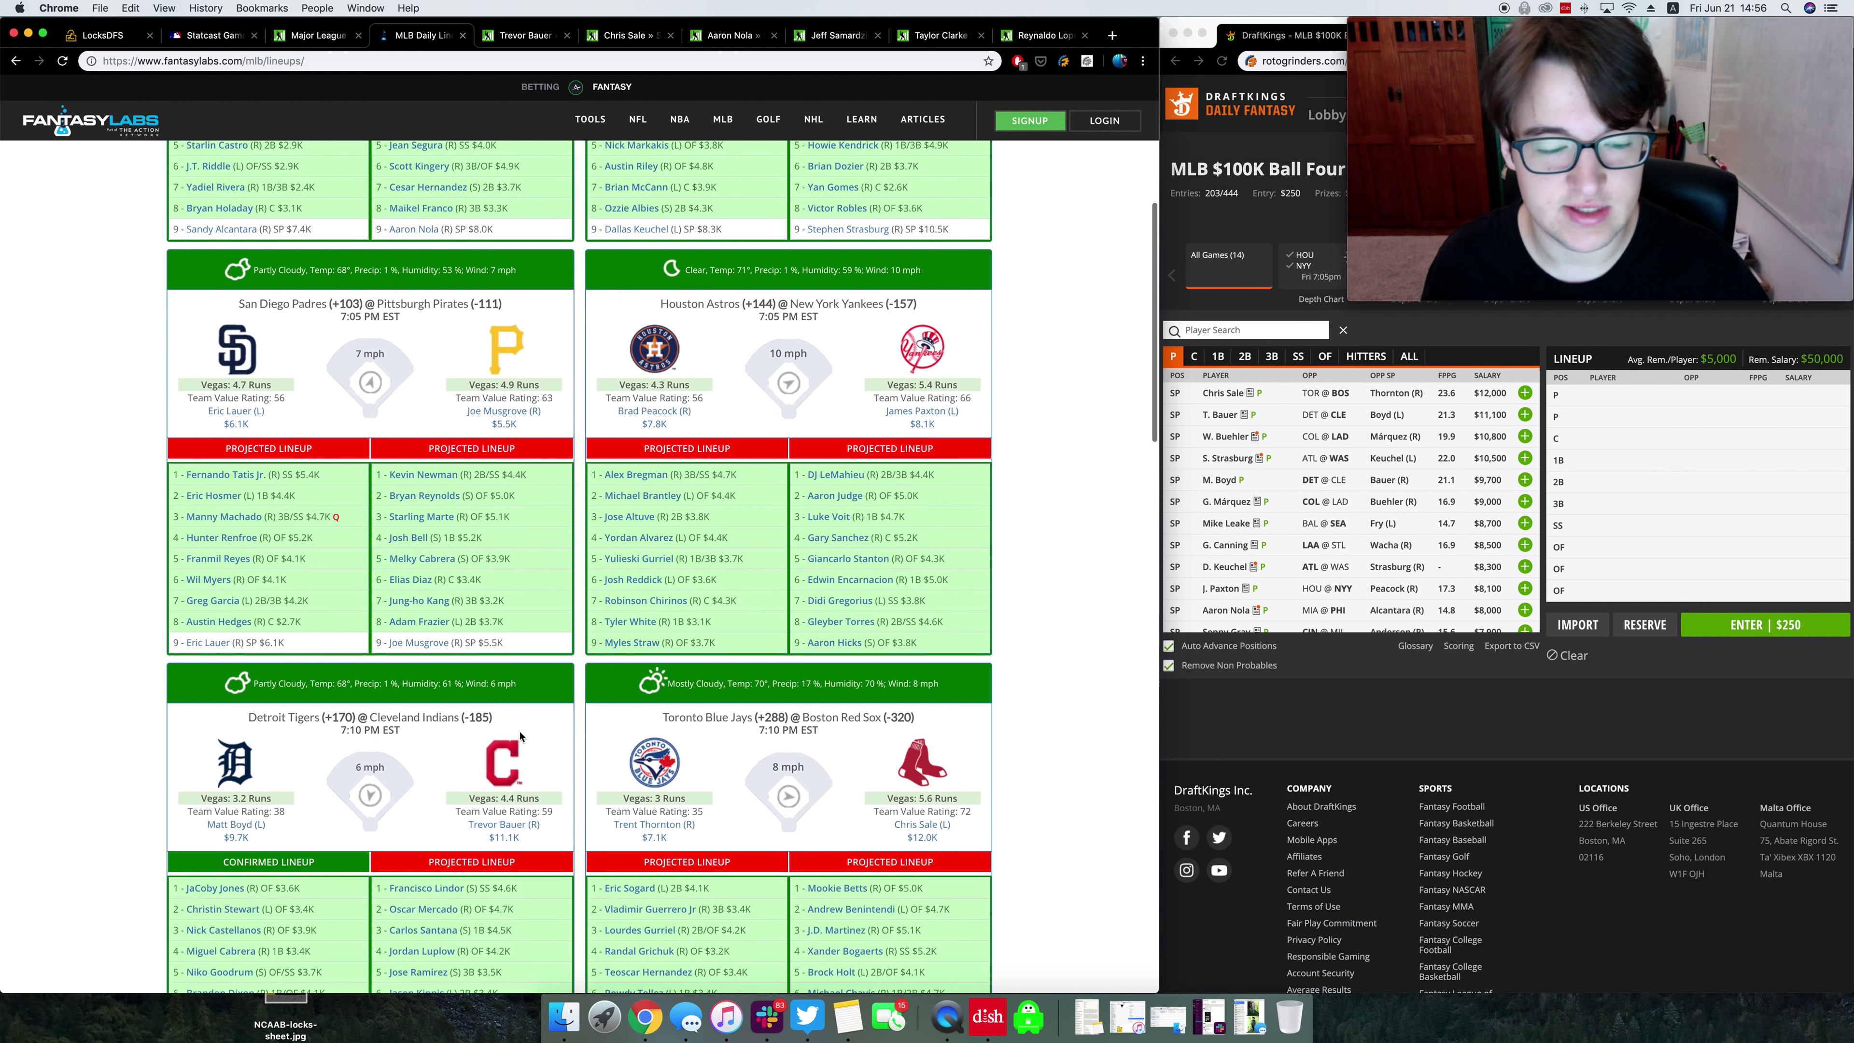
scroll(520, 735, "up", 5)
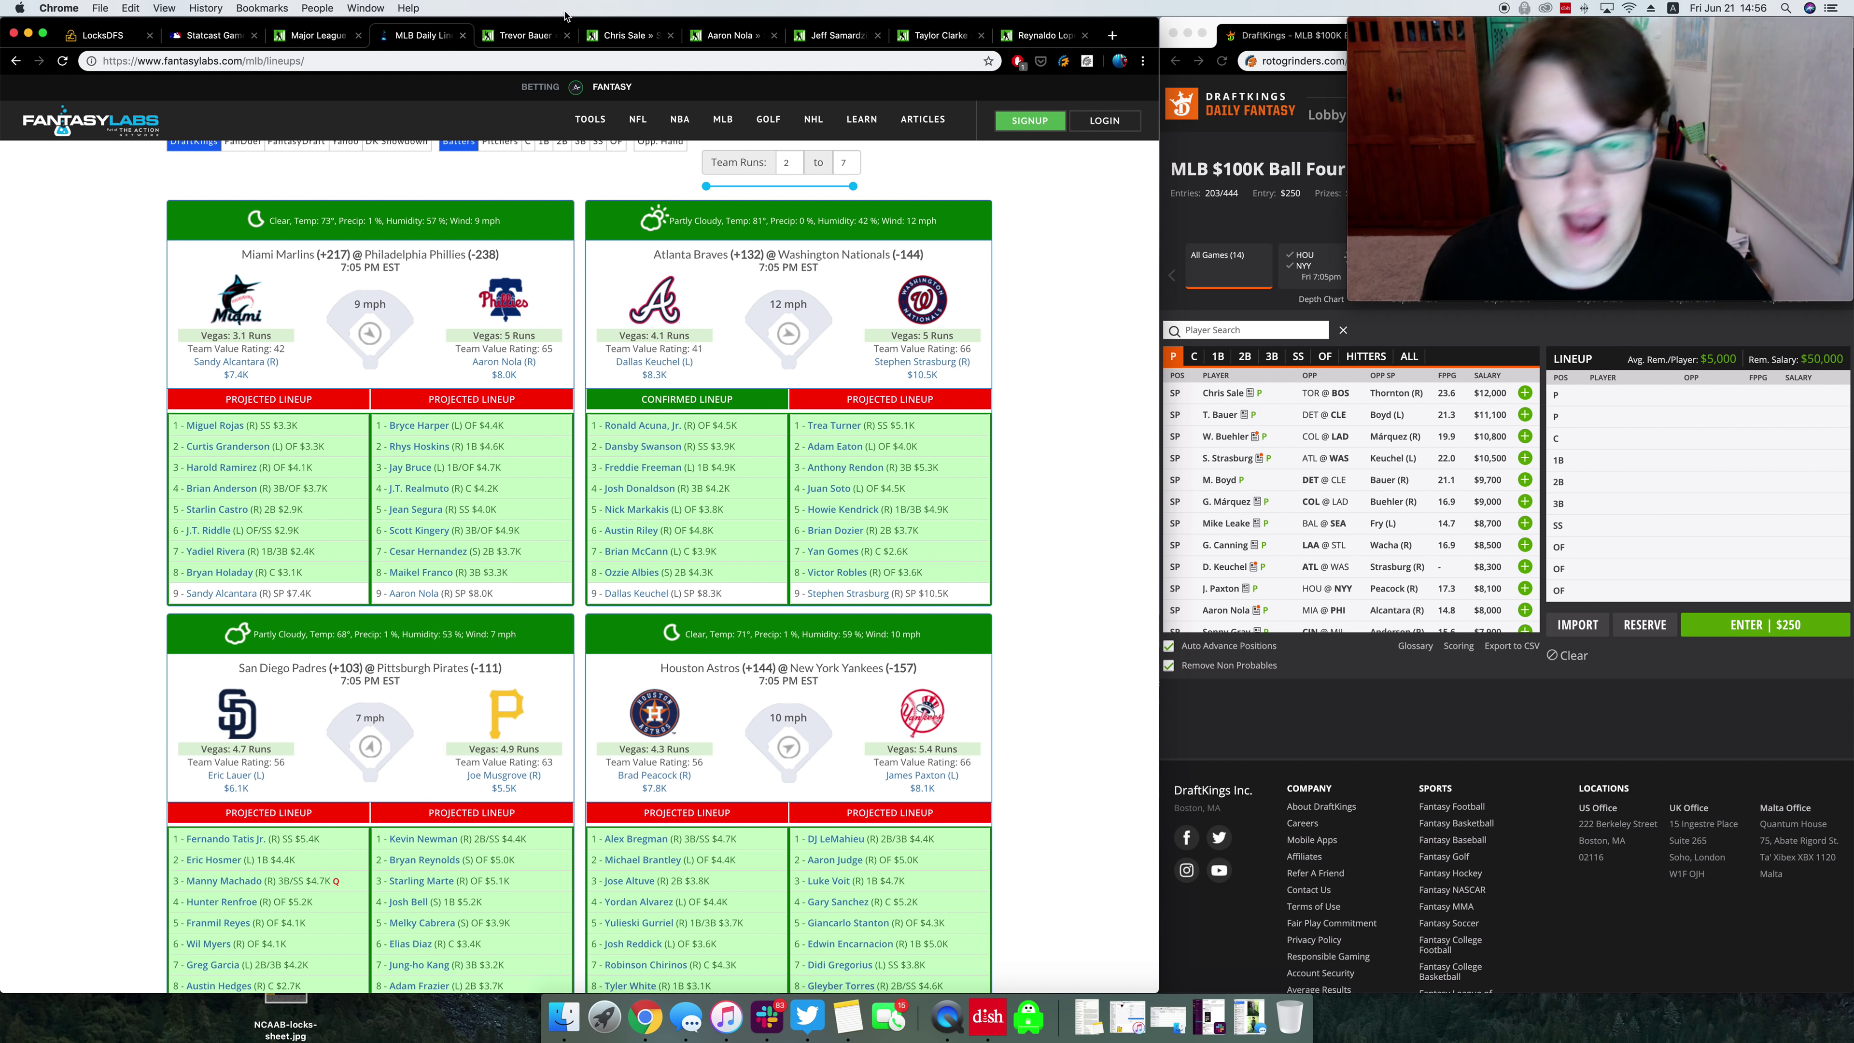
Step: Move the Chris Sale page ahead of the Trevor Bauer page in the tab order and return to the Blue Jays–Red Sox lineups
left_click_drag(628, 35, 515, 35)
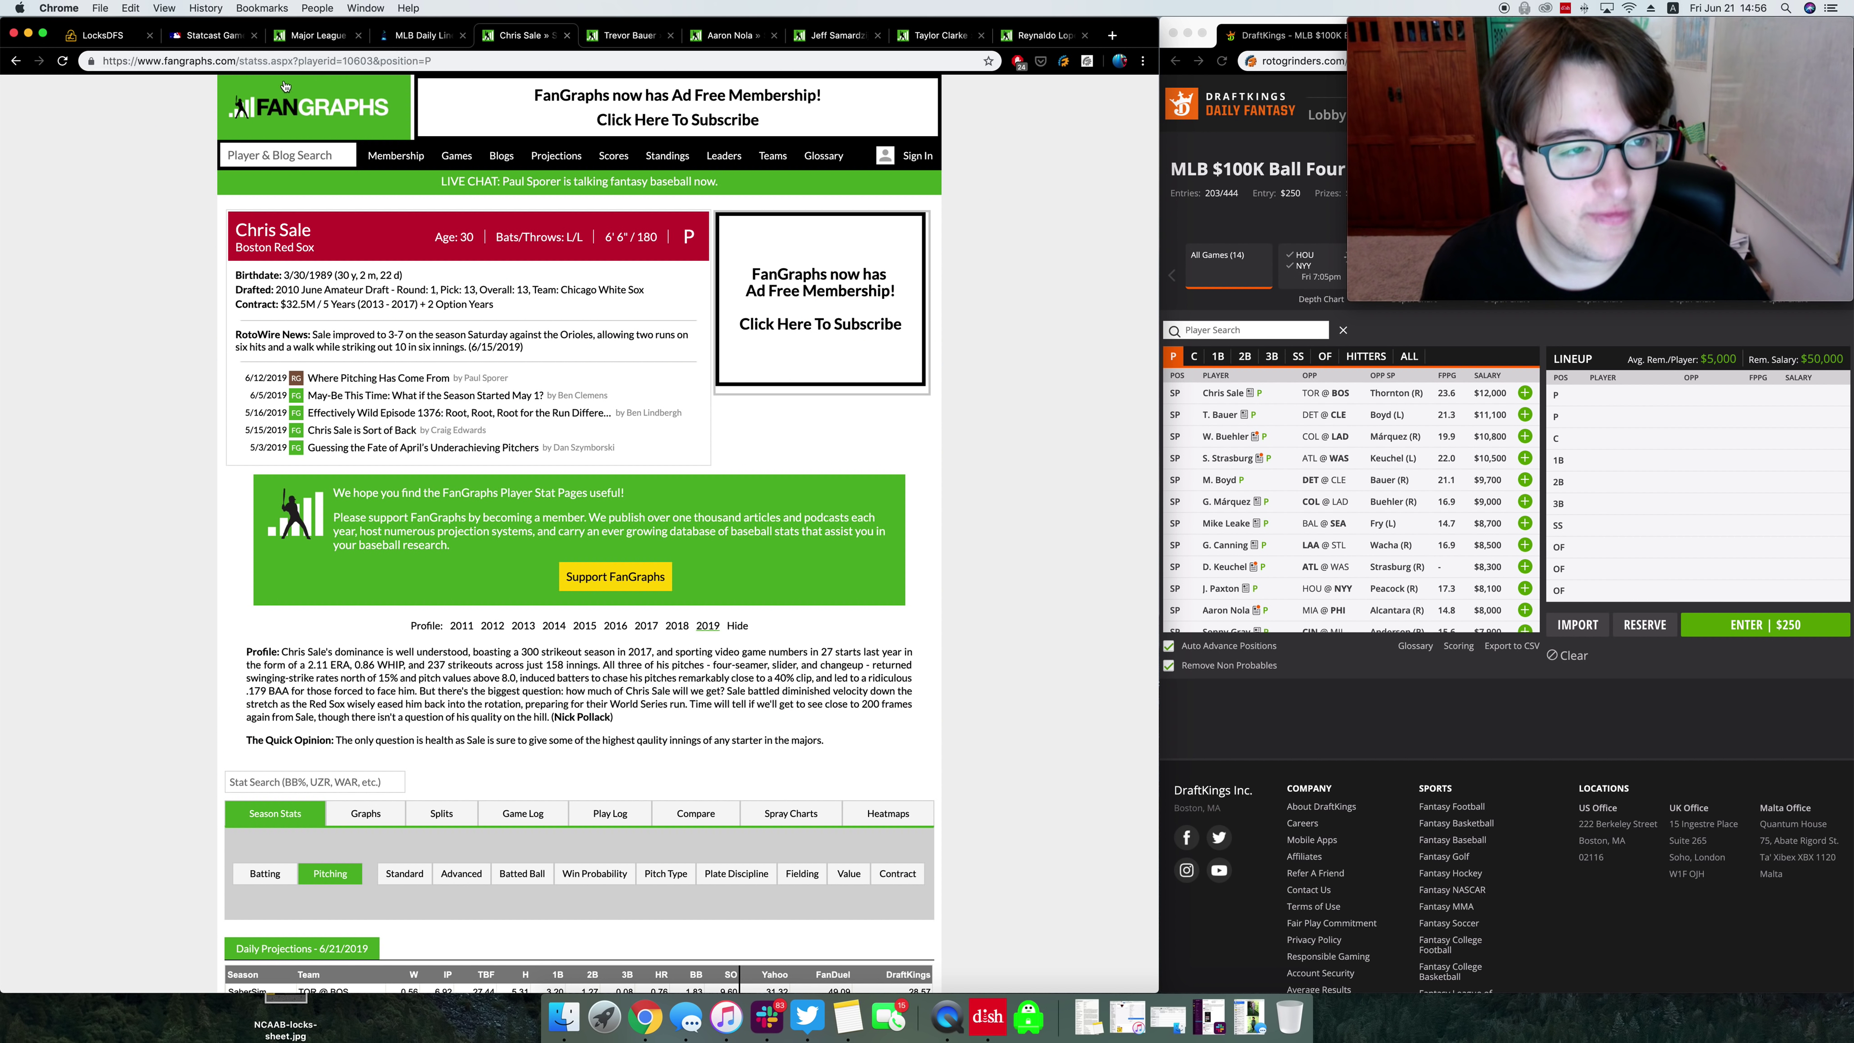
left_click(420, 35)
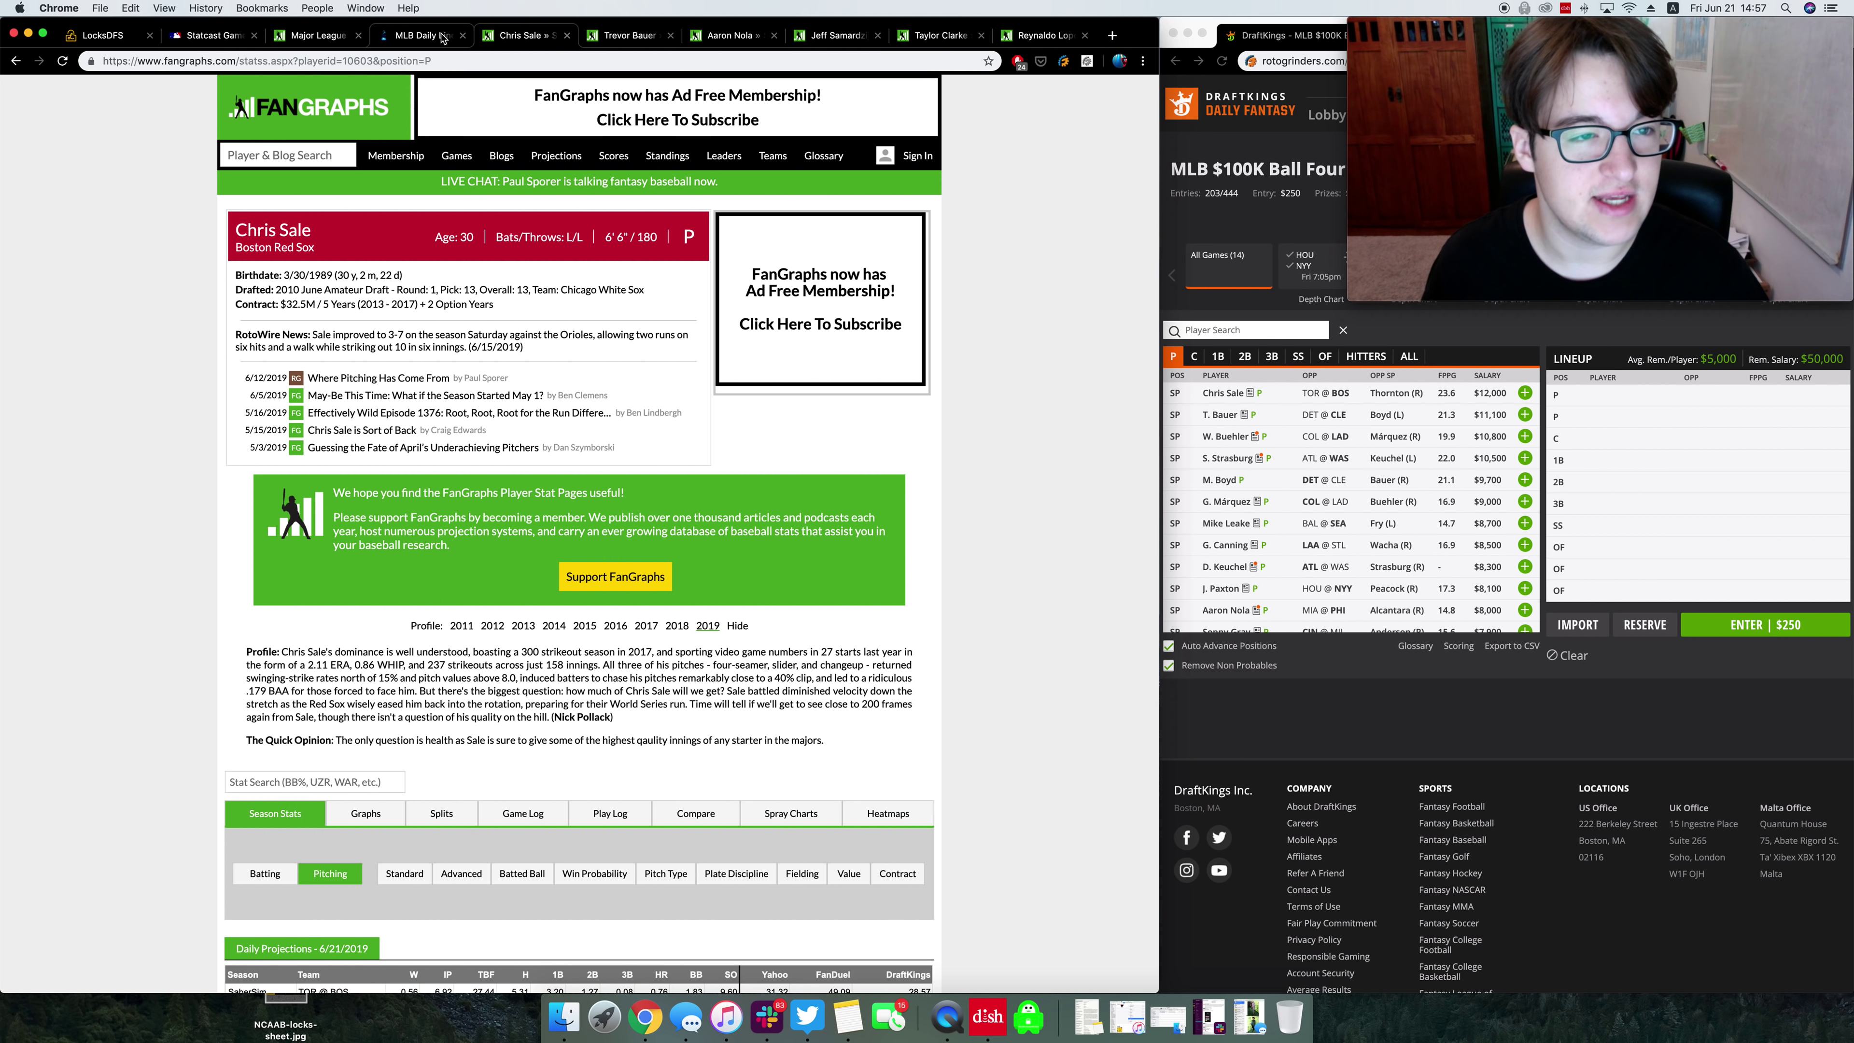
scroll(535, 448, "down", 5)
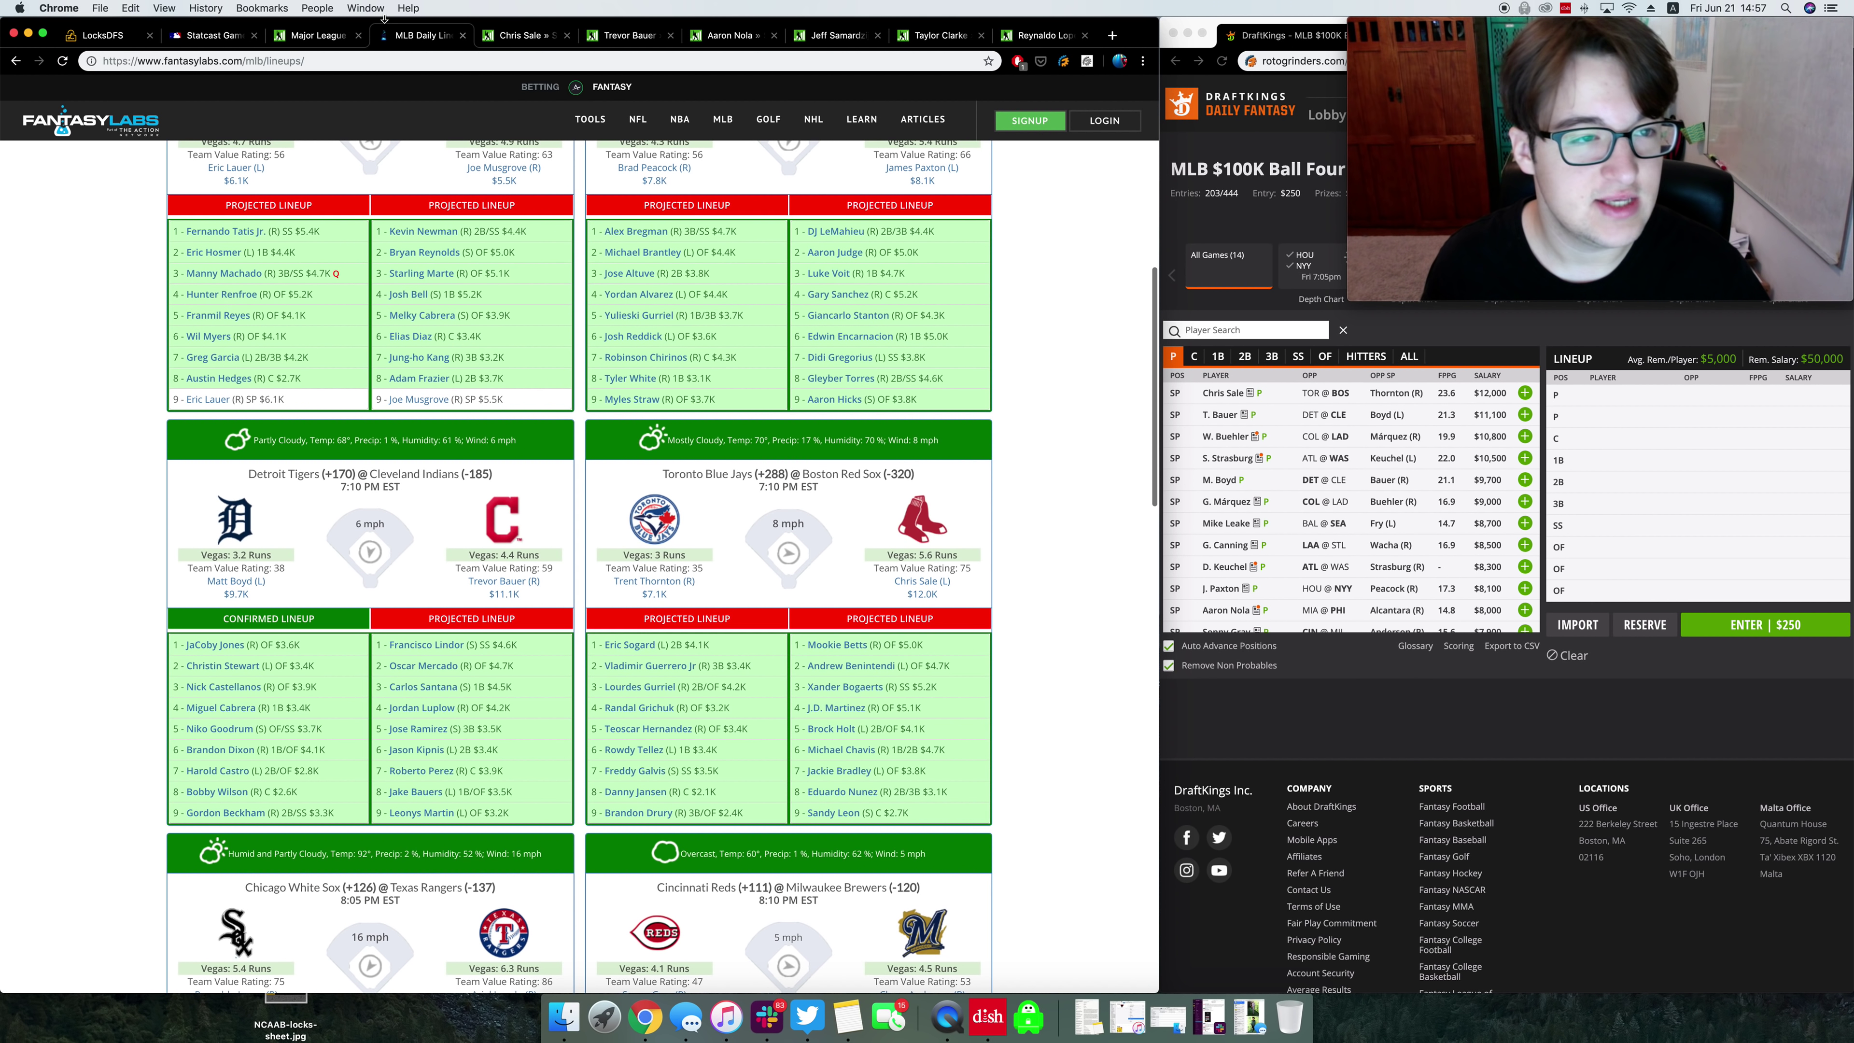
Step: Check the FanGraphs team batting leaderboard, and display Chris Sale's plate discipline game log
left_click(325, 35)
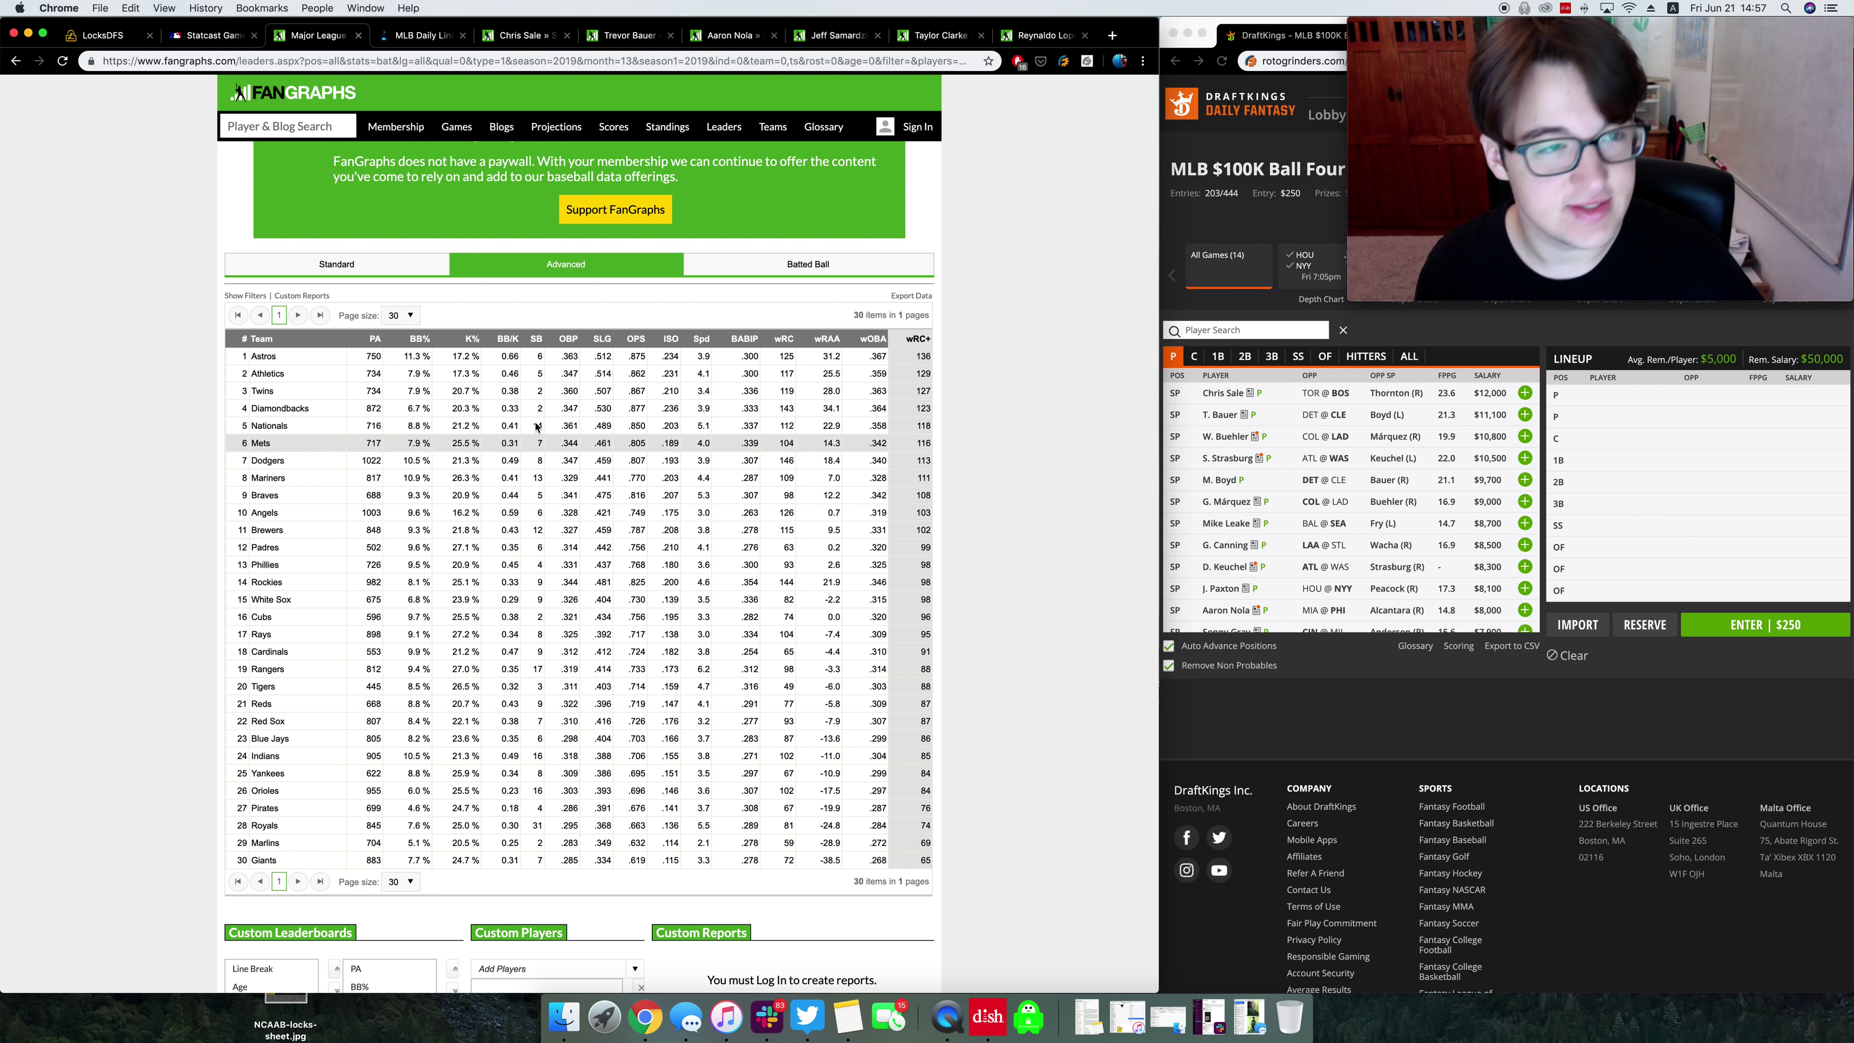
left_click(502, 36)
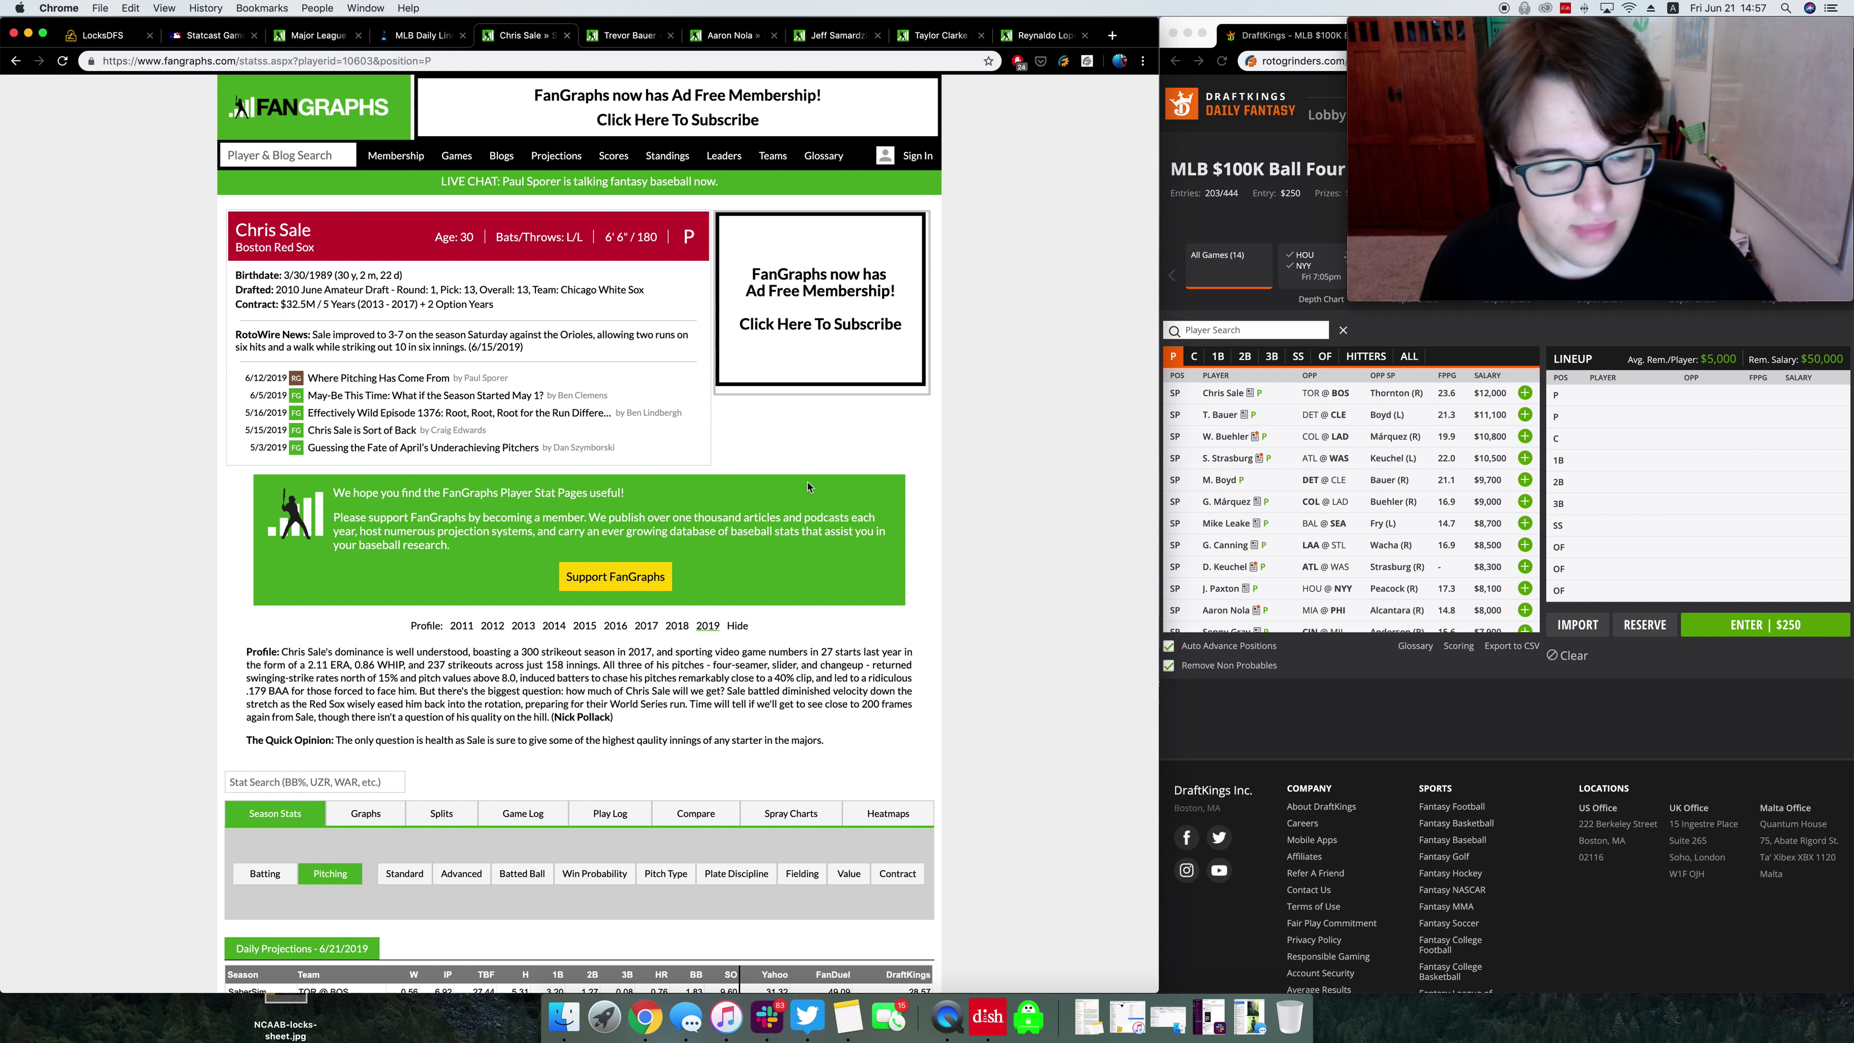
left_click(523, 812)
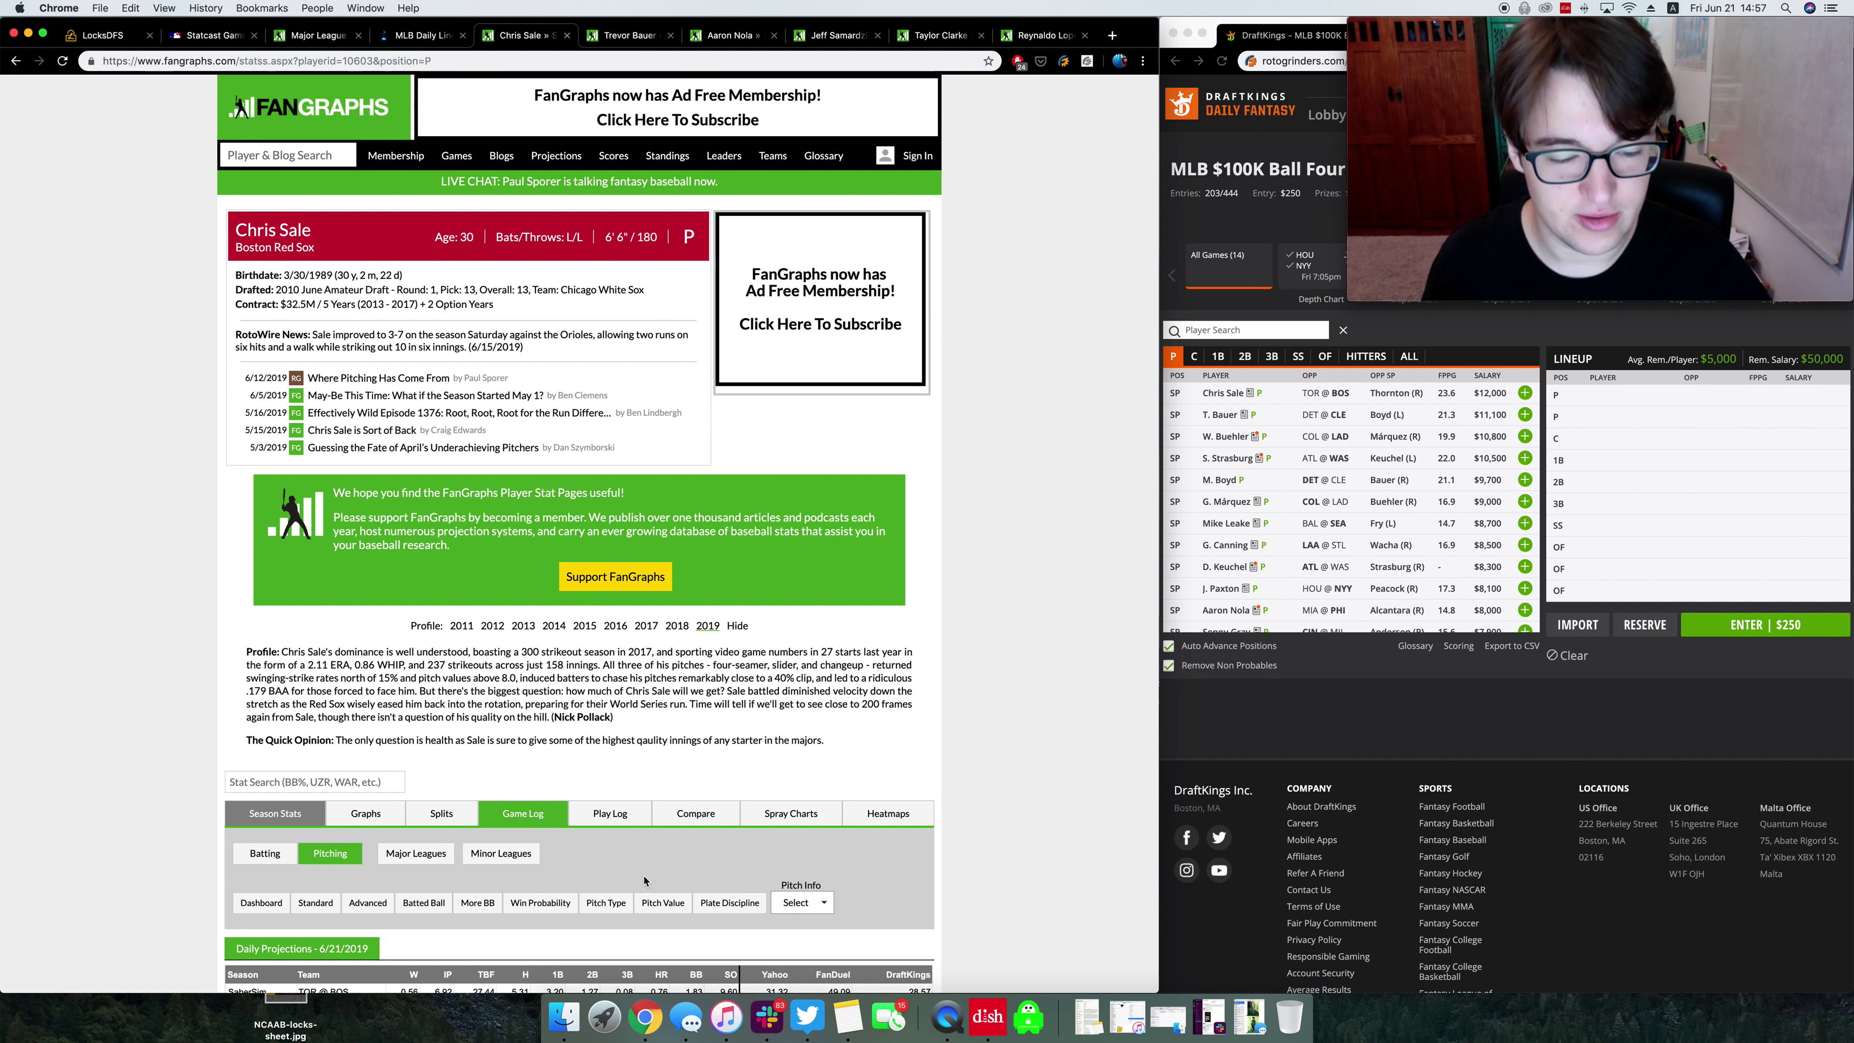
left_click(729, 903)
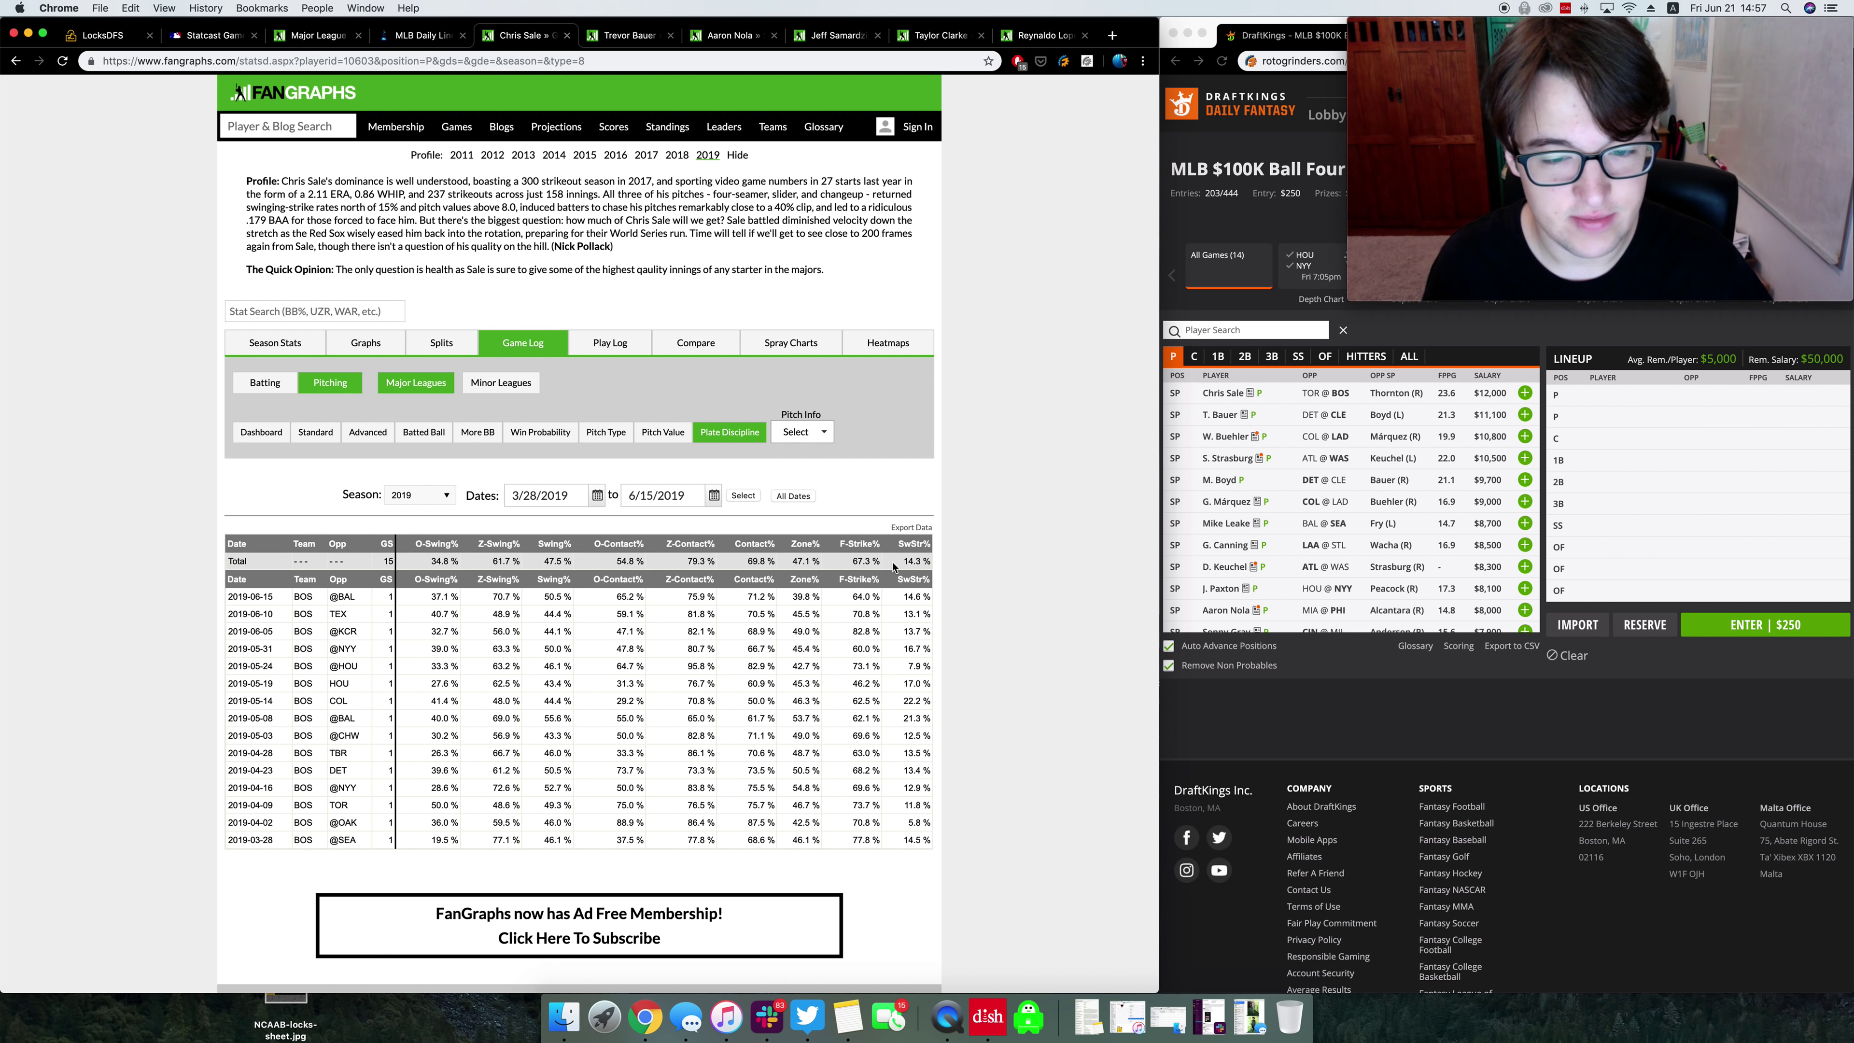
Step: Open Chris Sale's 2019 pitching splits and review the standard handedness split
left_click(441, 349)
scroll(737, 562, "down", 15)
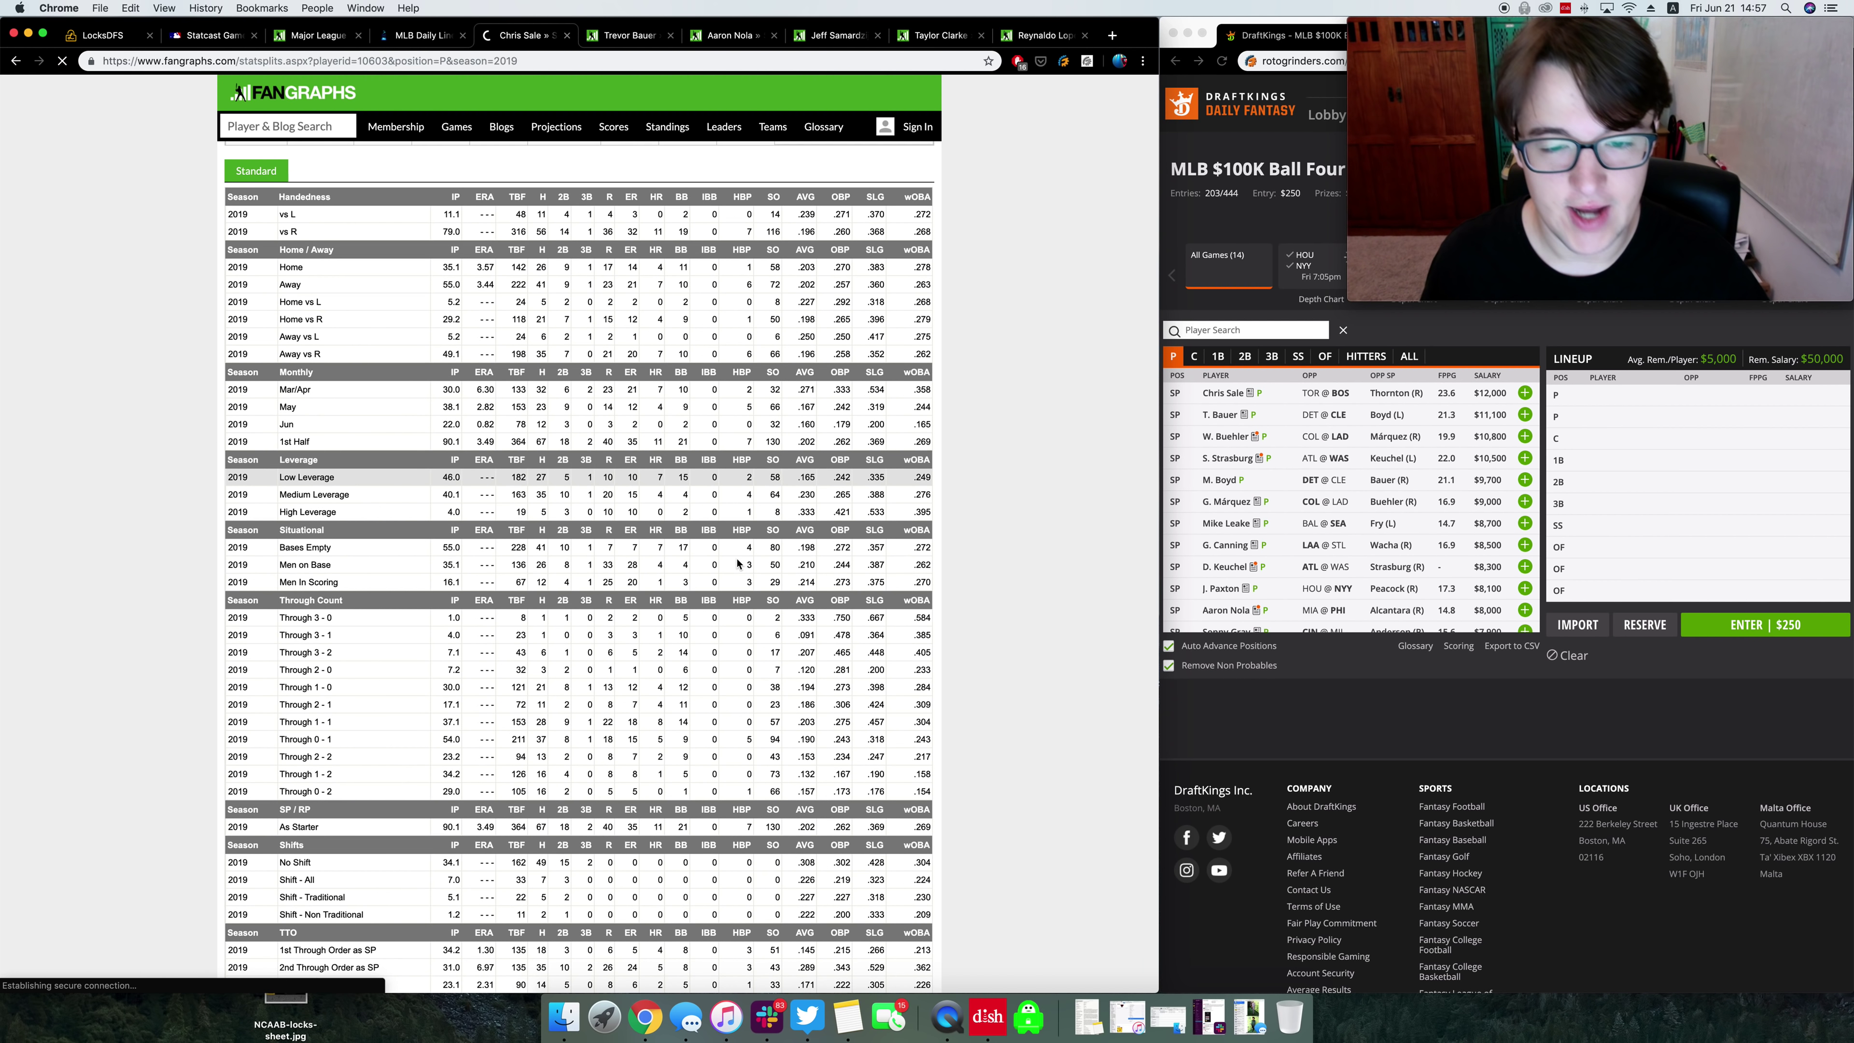
scroll(737, 562, "down", 9)
scroll(905, 586, "up", 8)
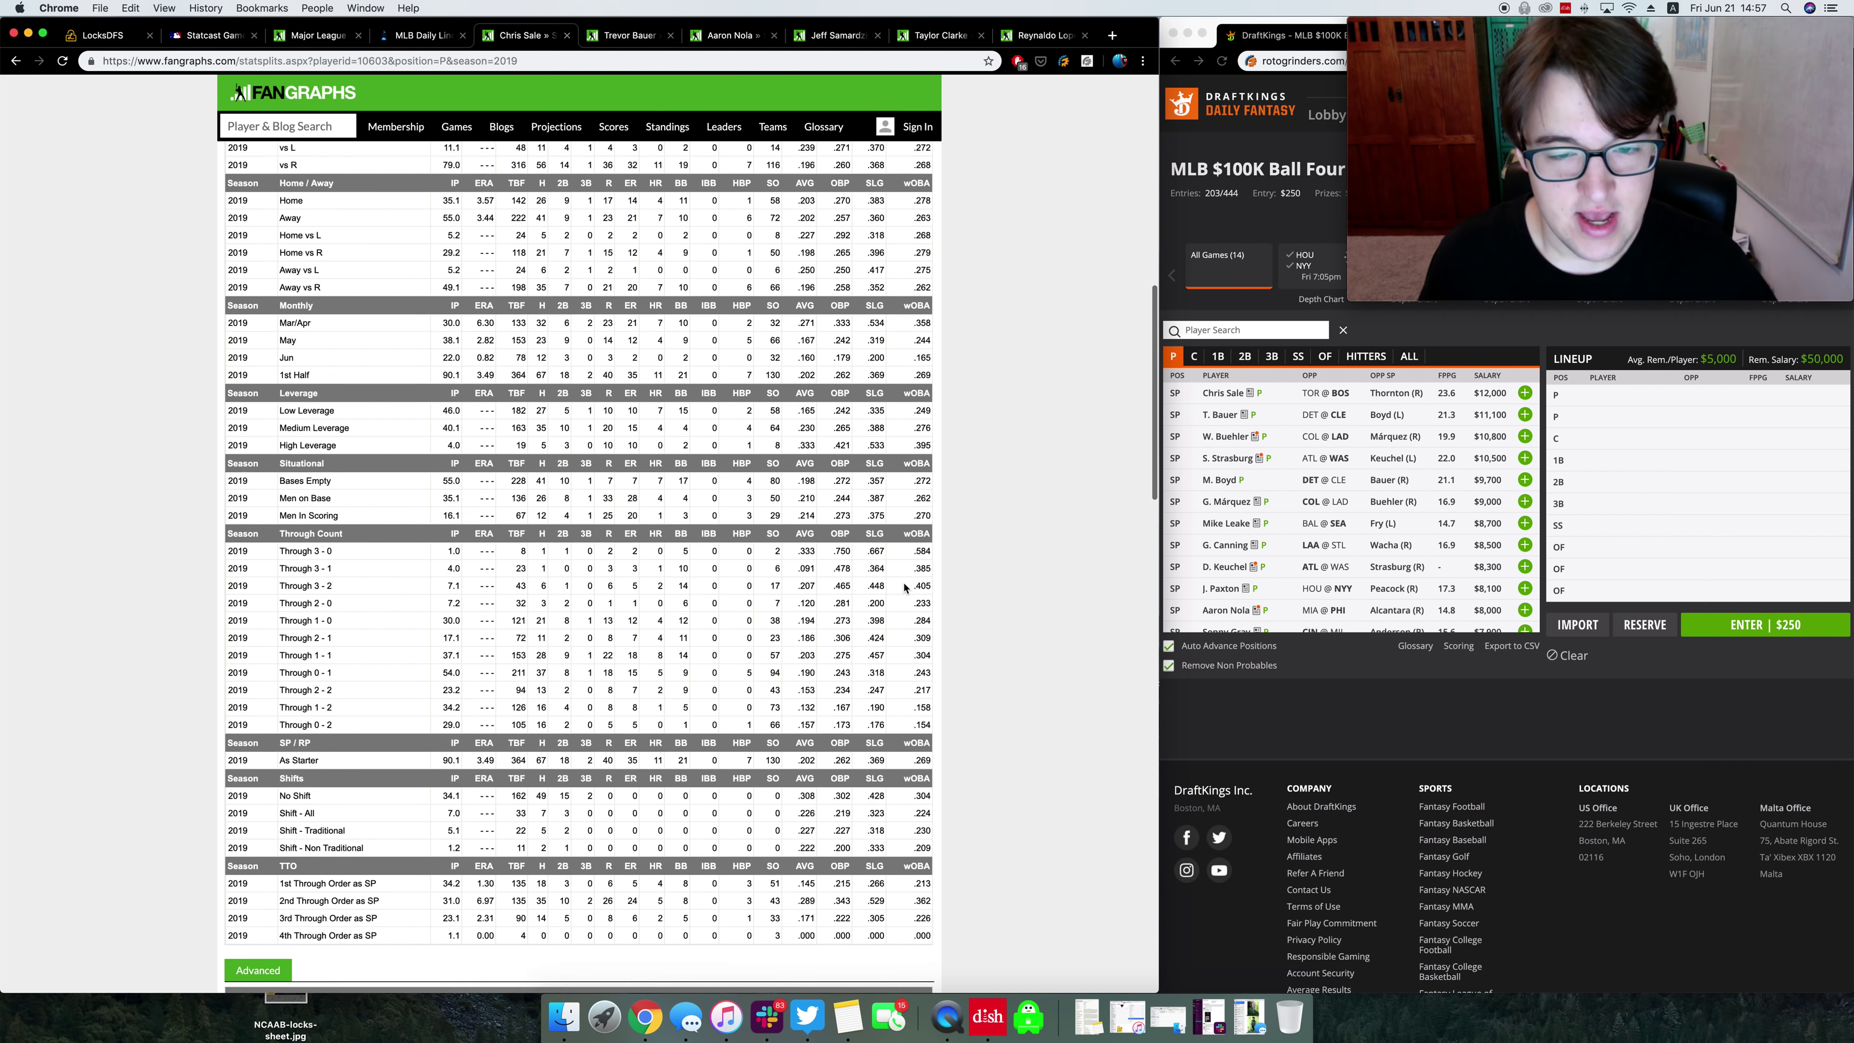
scroll(905, 586, "up", 5)
left_click(664, 622)
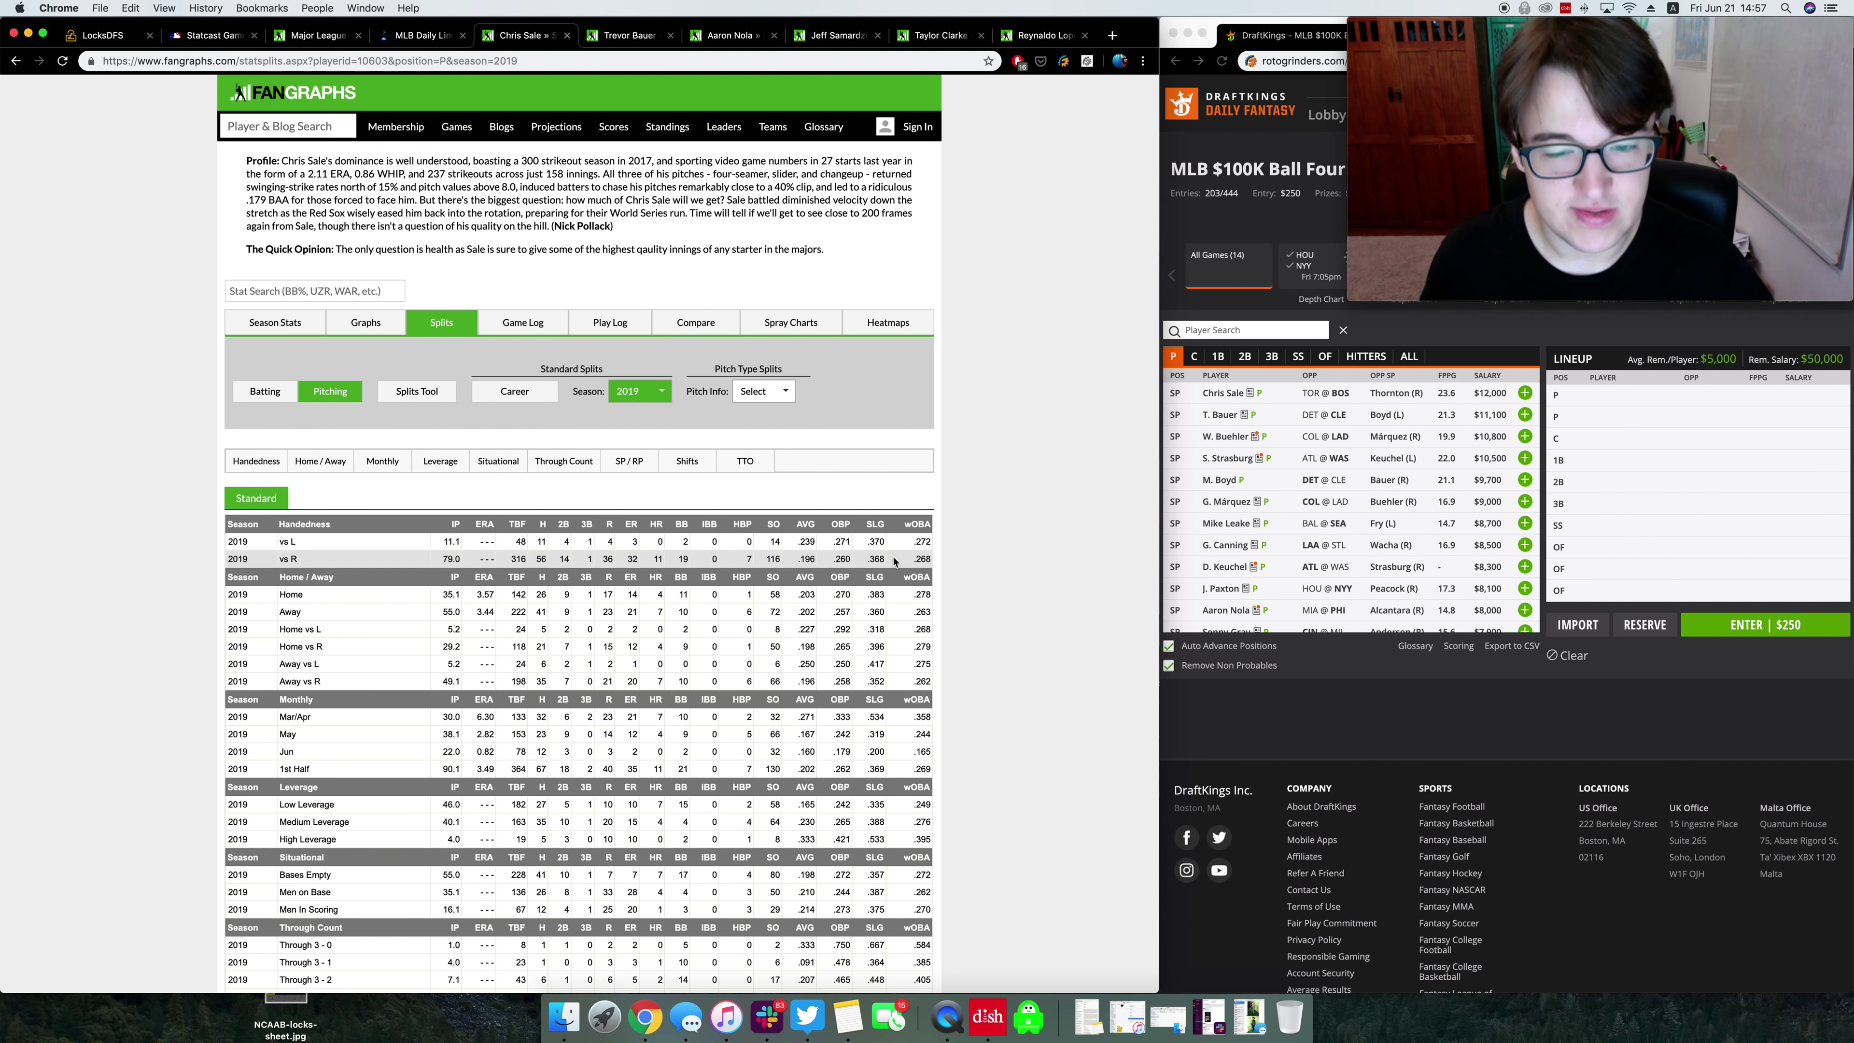
Step: Examine Chris Sale's advanced and batted ball splits against left- and right-handed hitters, including the hard-hit rate
scroll(898, 566, "down", 12)
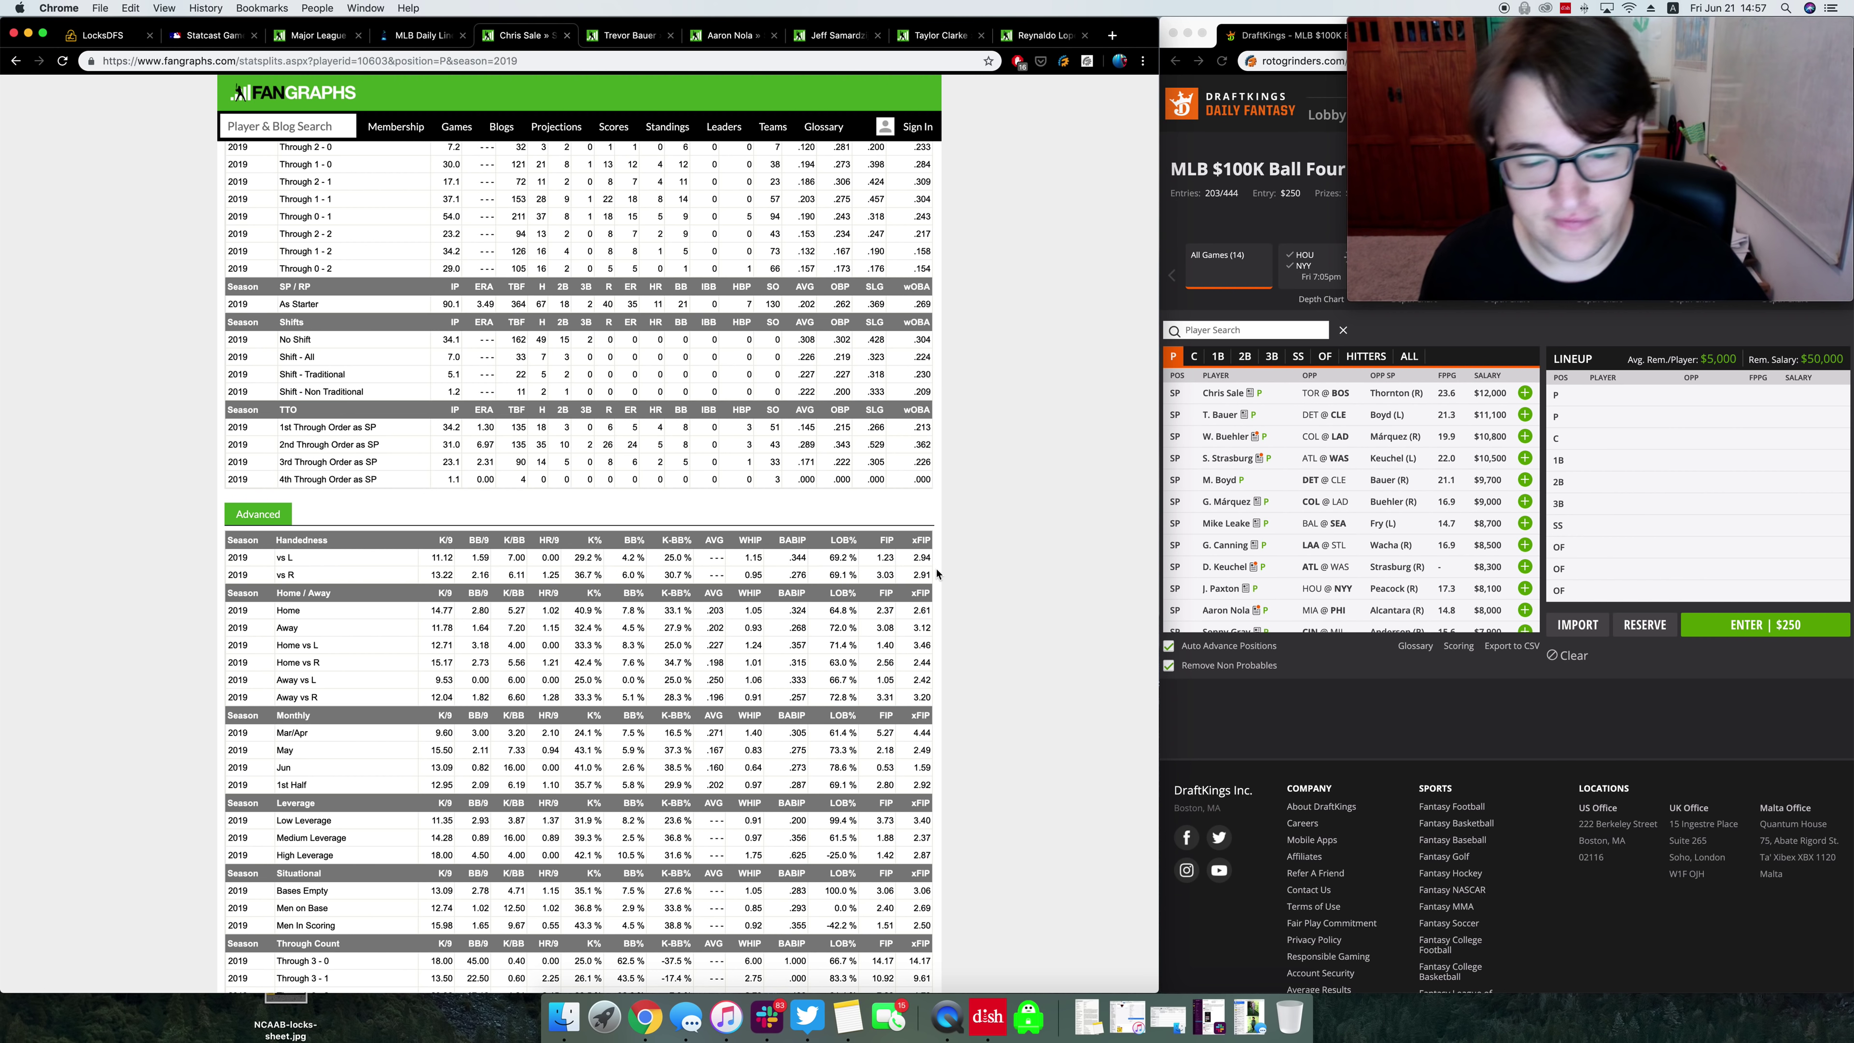
scroll(797, 602, "down", 15)
scroll(797, 601, "up", 12)
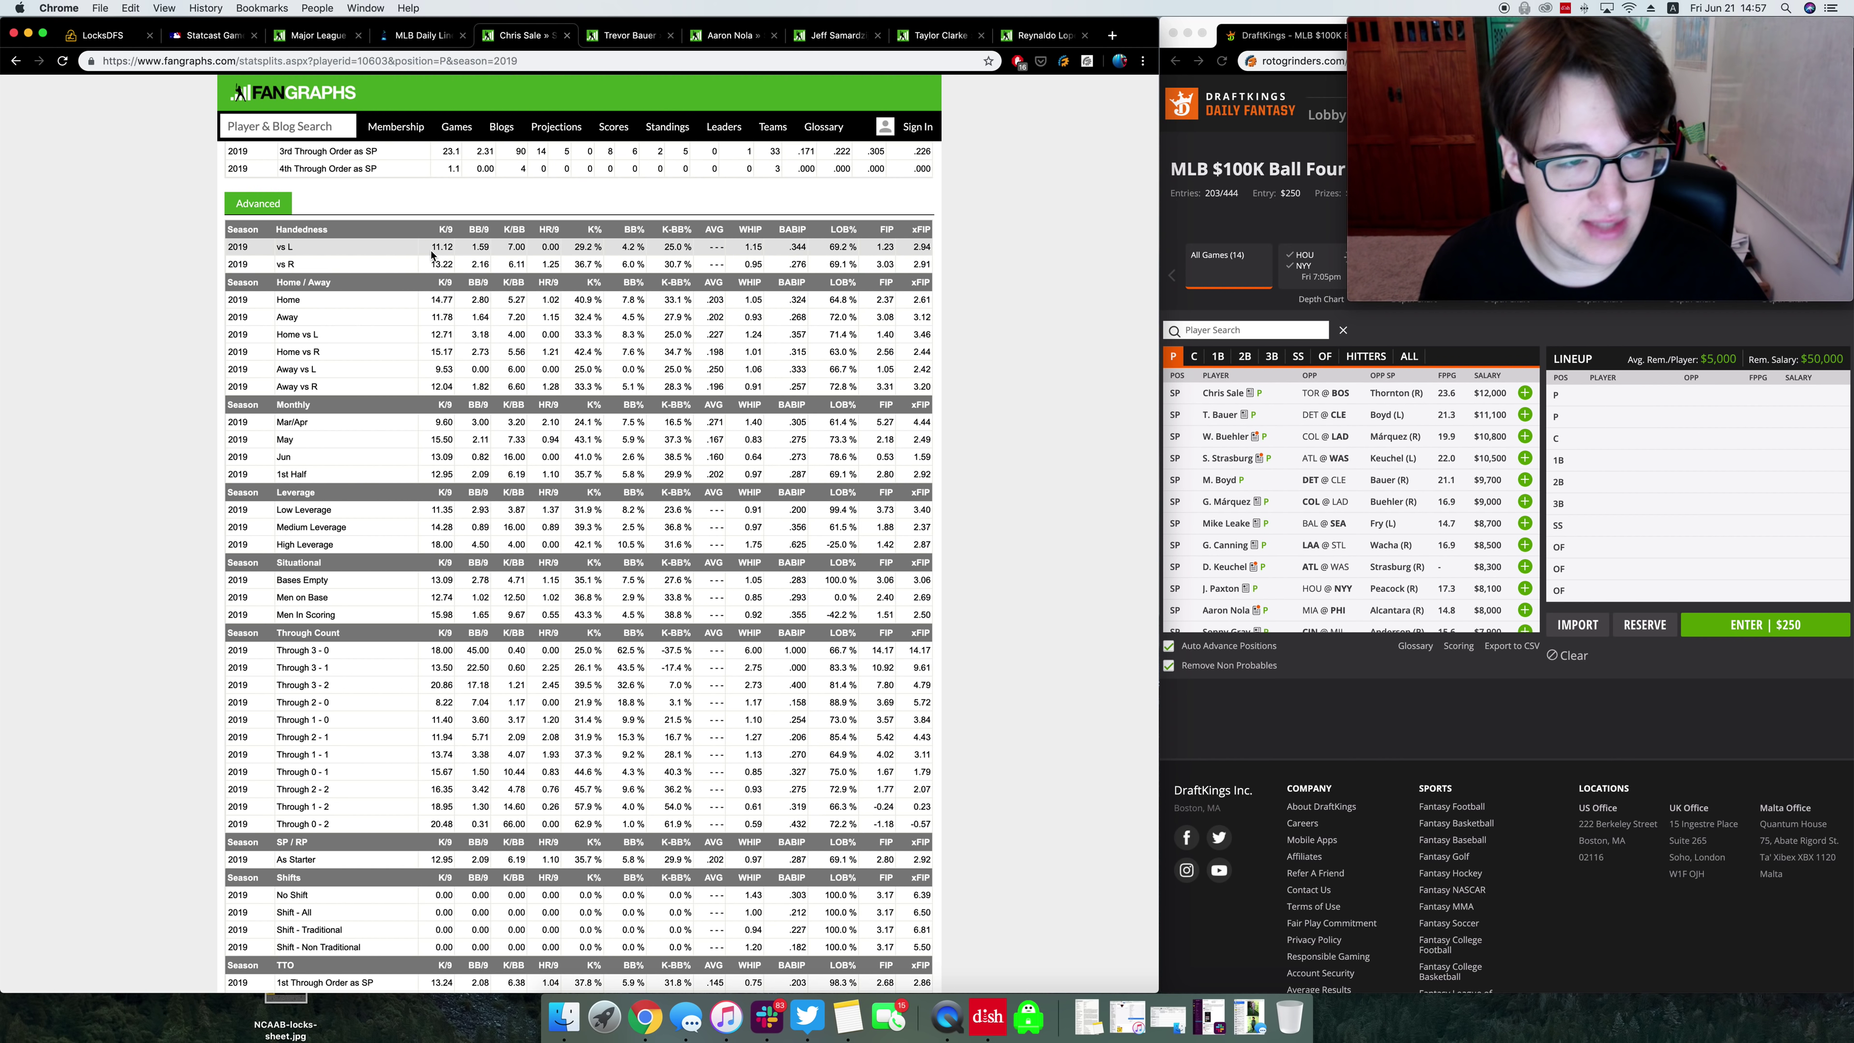
scroll(605, 408, "down", 8)
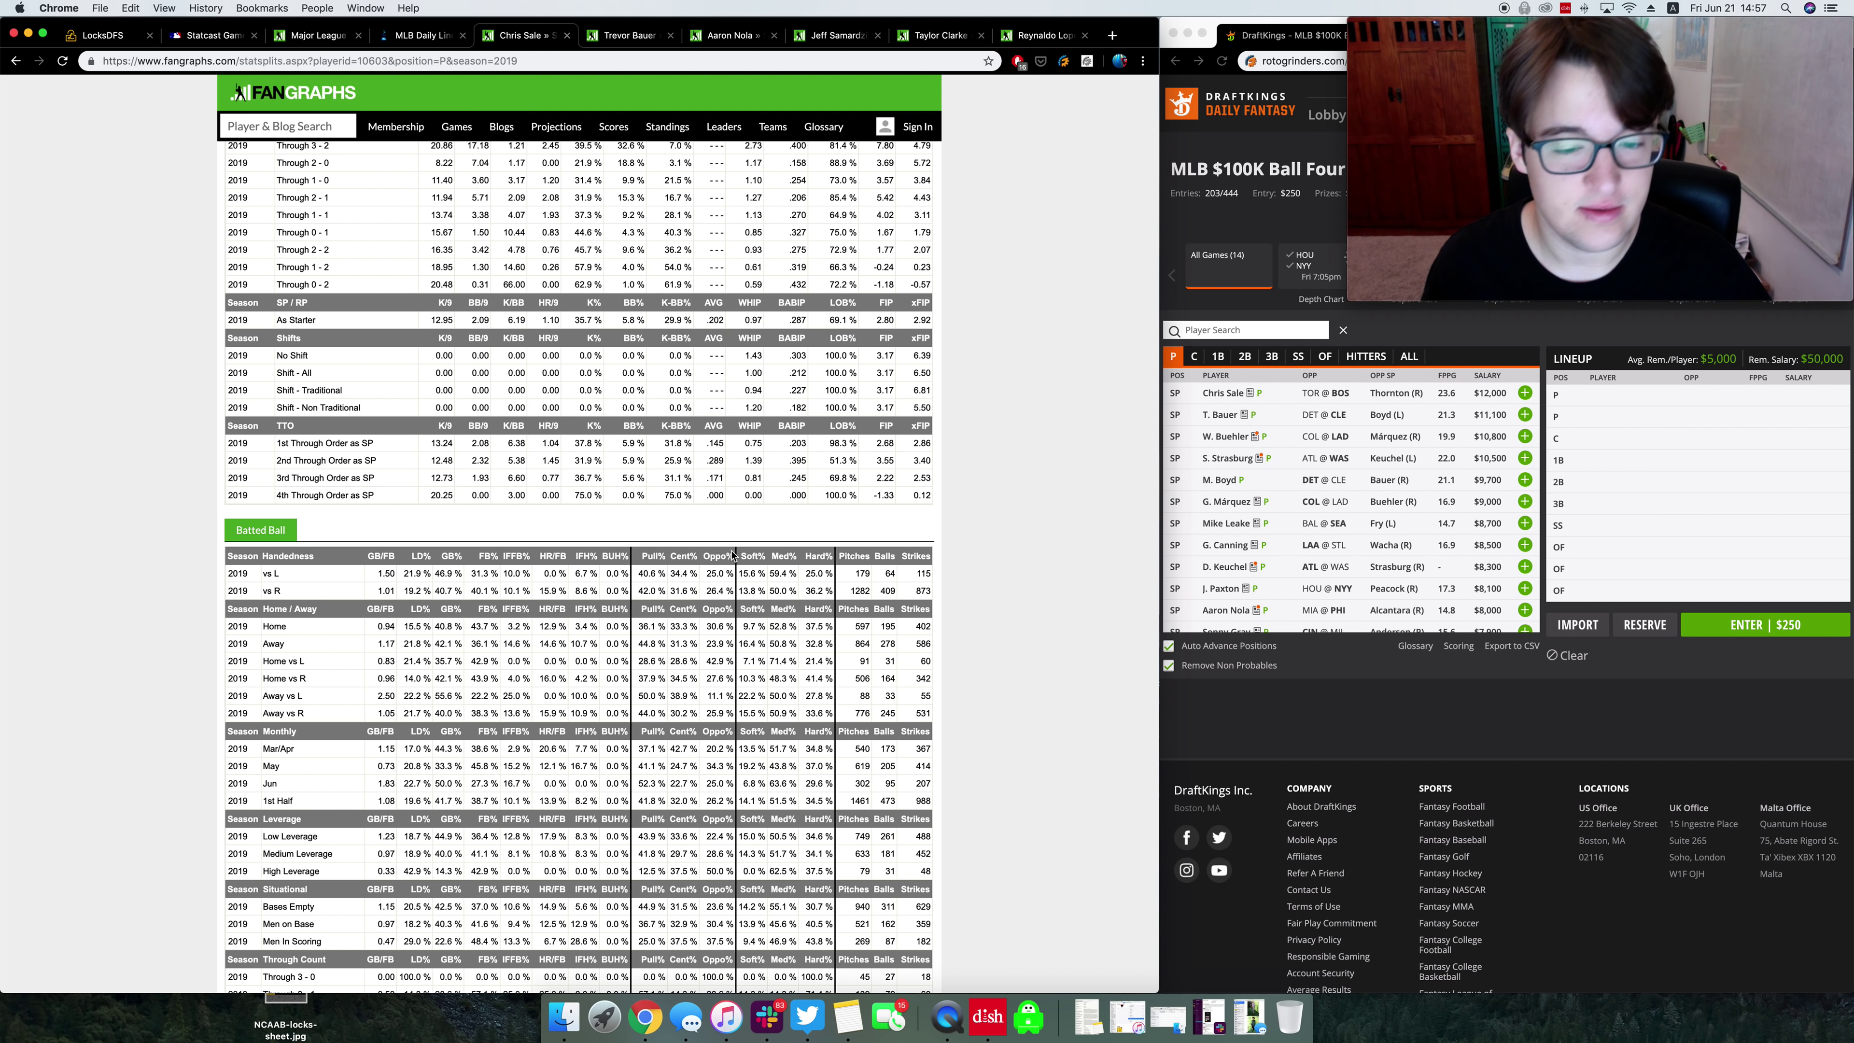
left_click_drag(802, 591, 834, 591)
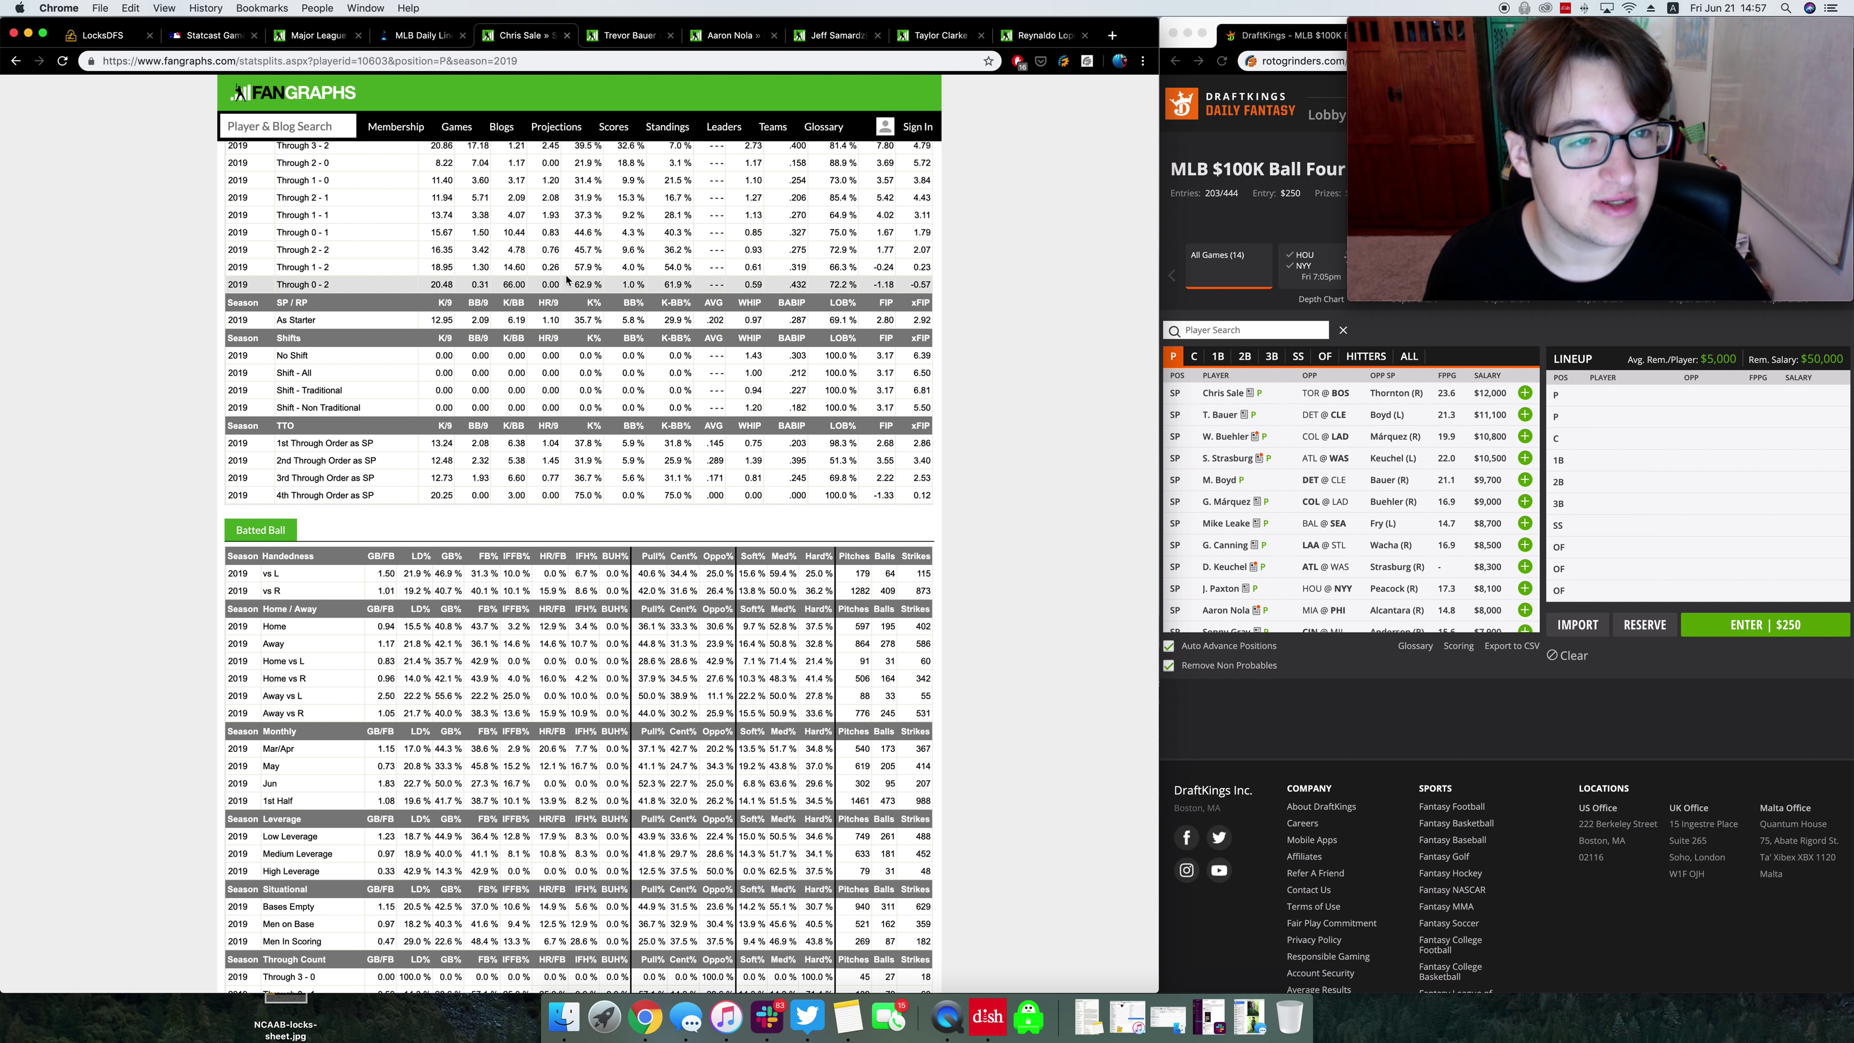
Step: Return to the daily lineups and compare the moneylines of the Boston Red Sox and Cleveland Indians
key("ctrl+shift+Tab")
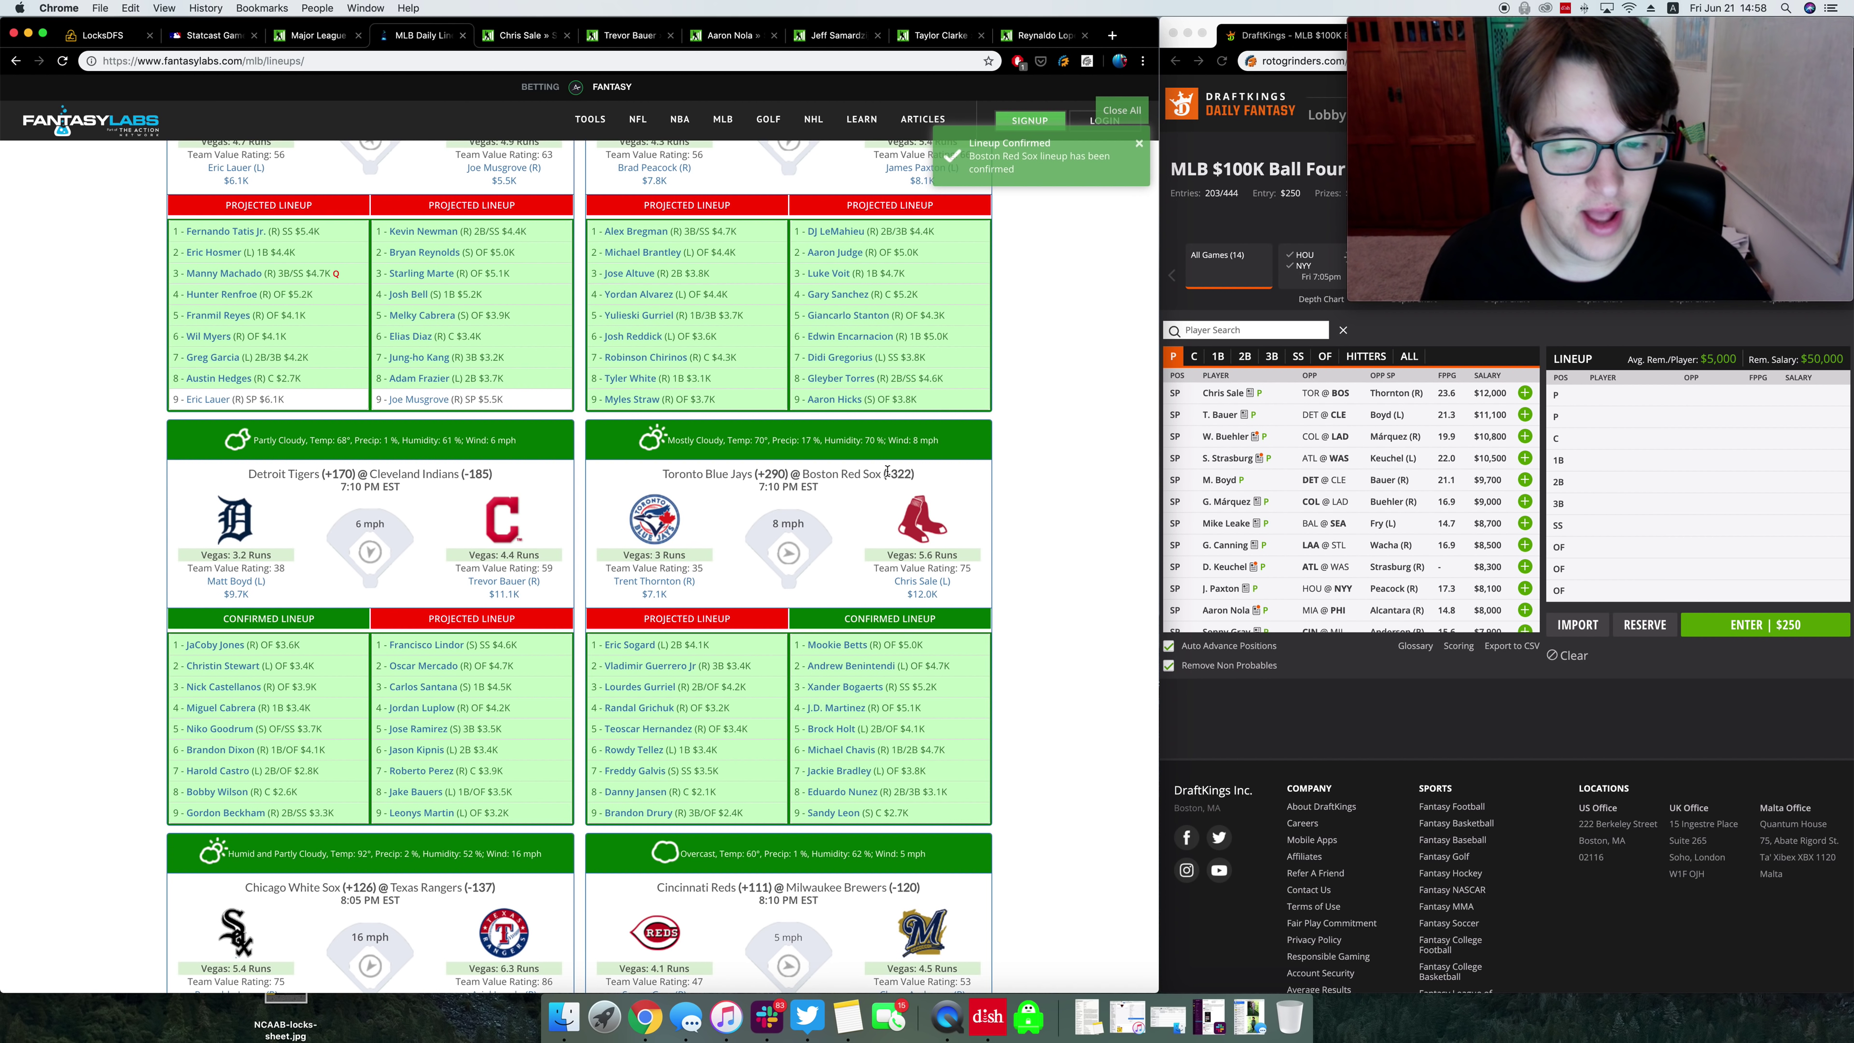
left_click_drag(891, 471, 908, 472)
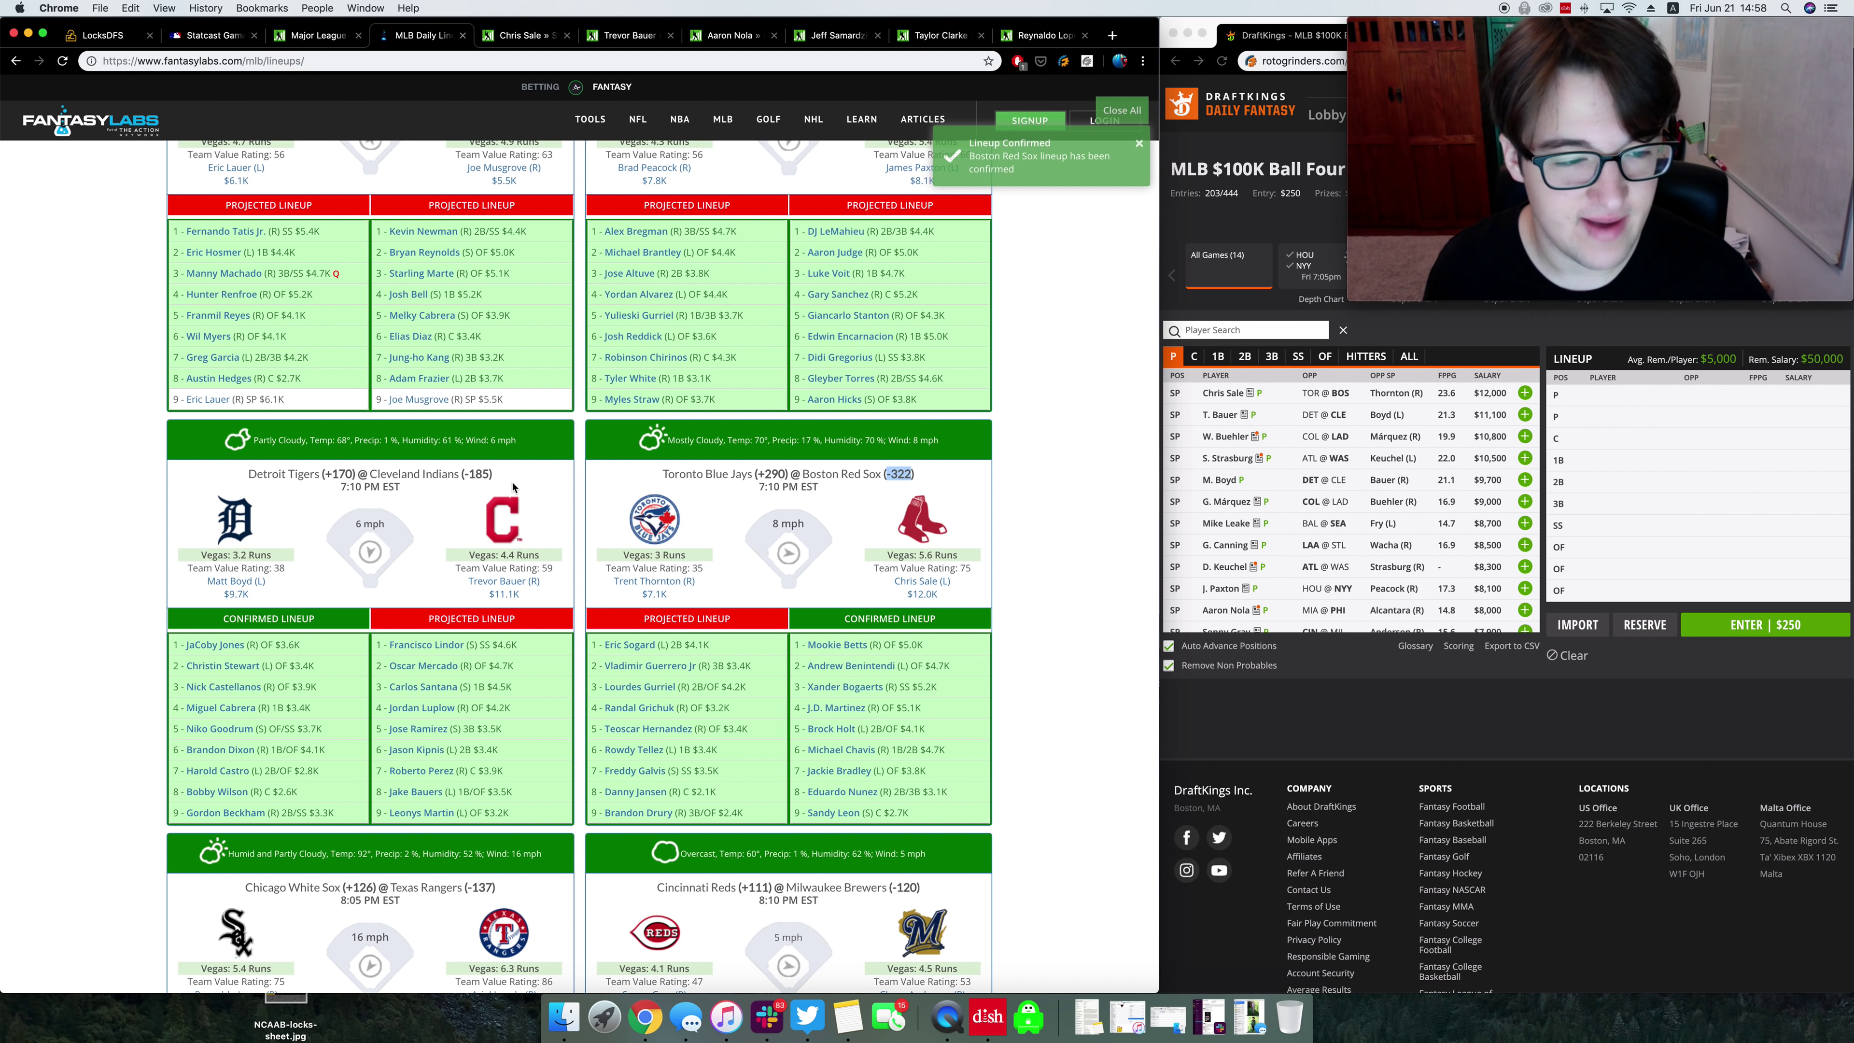
left_click_drag(465, 471, 489, 471)
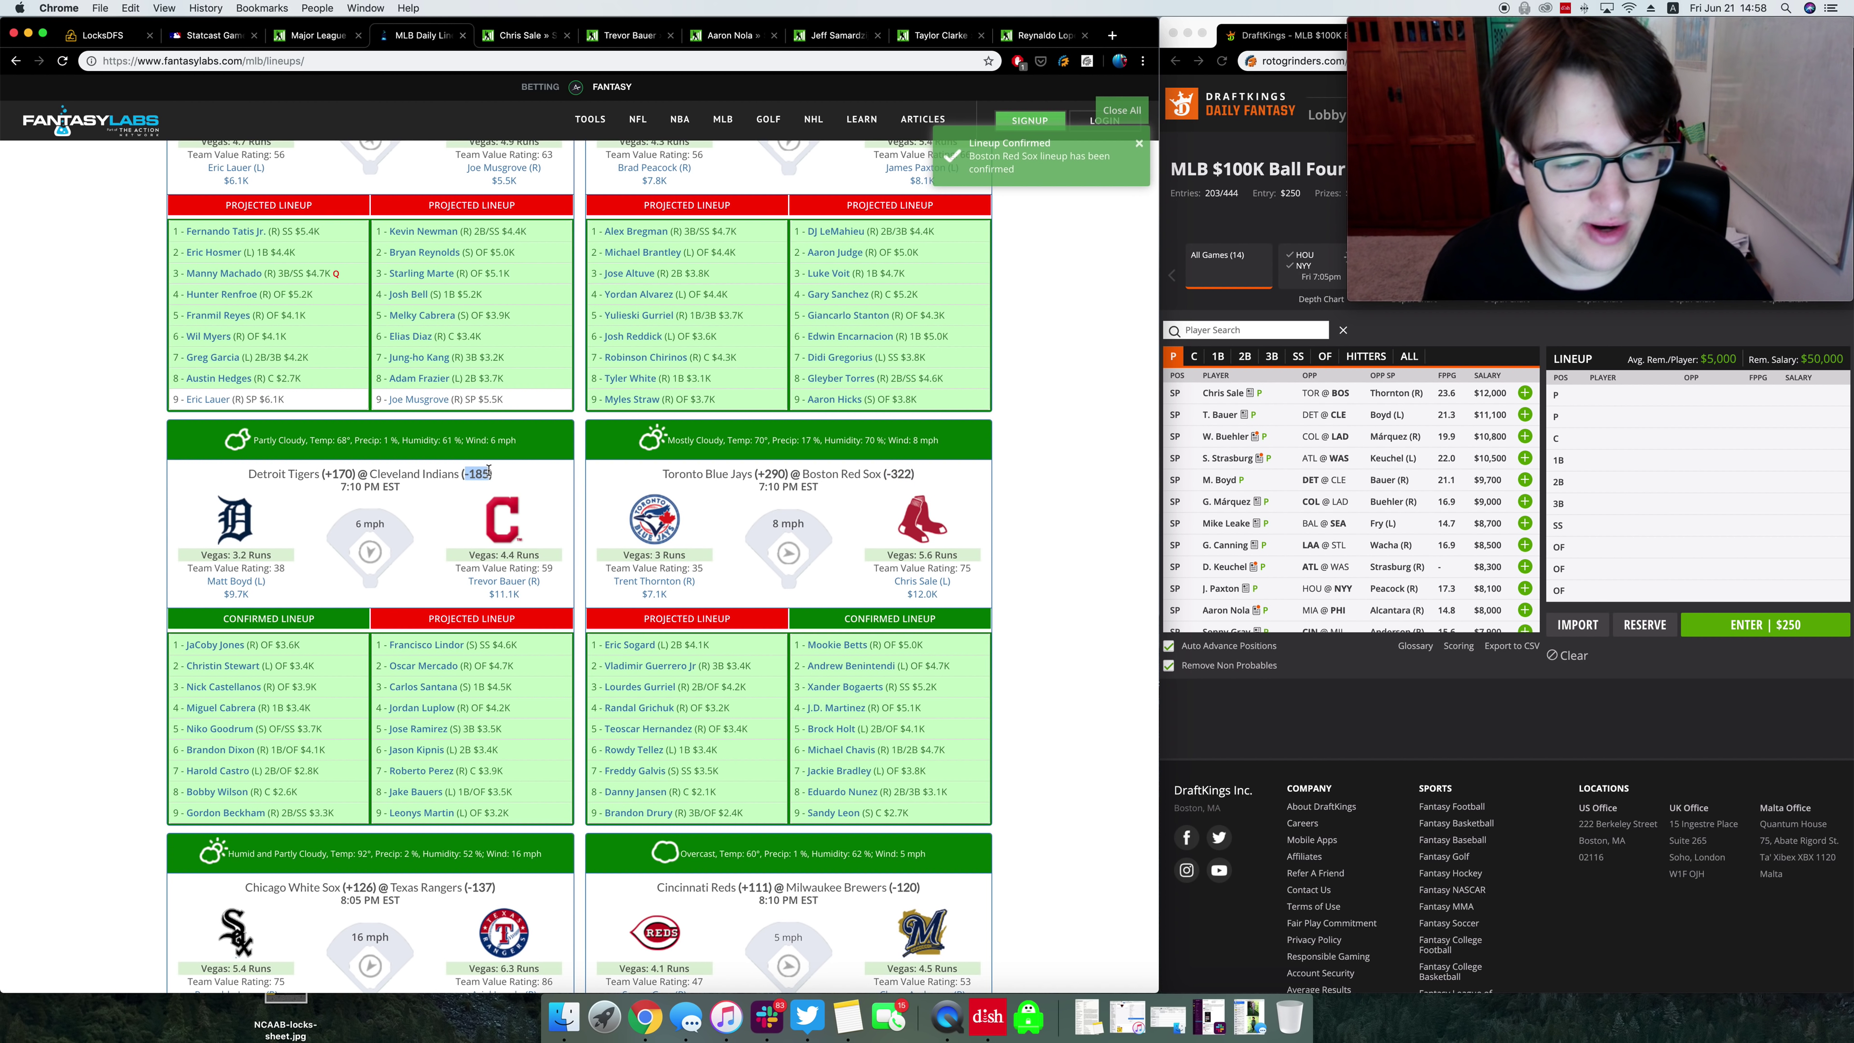
left_click(528, 474)
Step: Look over the Tigers–Indians lineups and open the Statcast game preview for that matchup
scroll(562, 491, "down", 2)
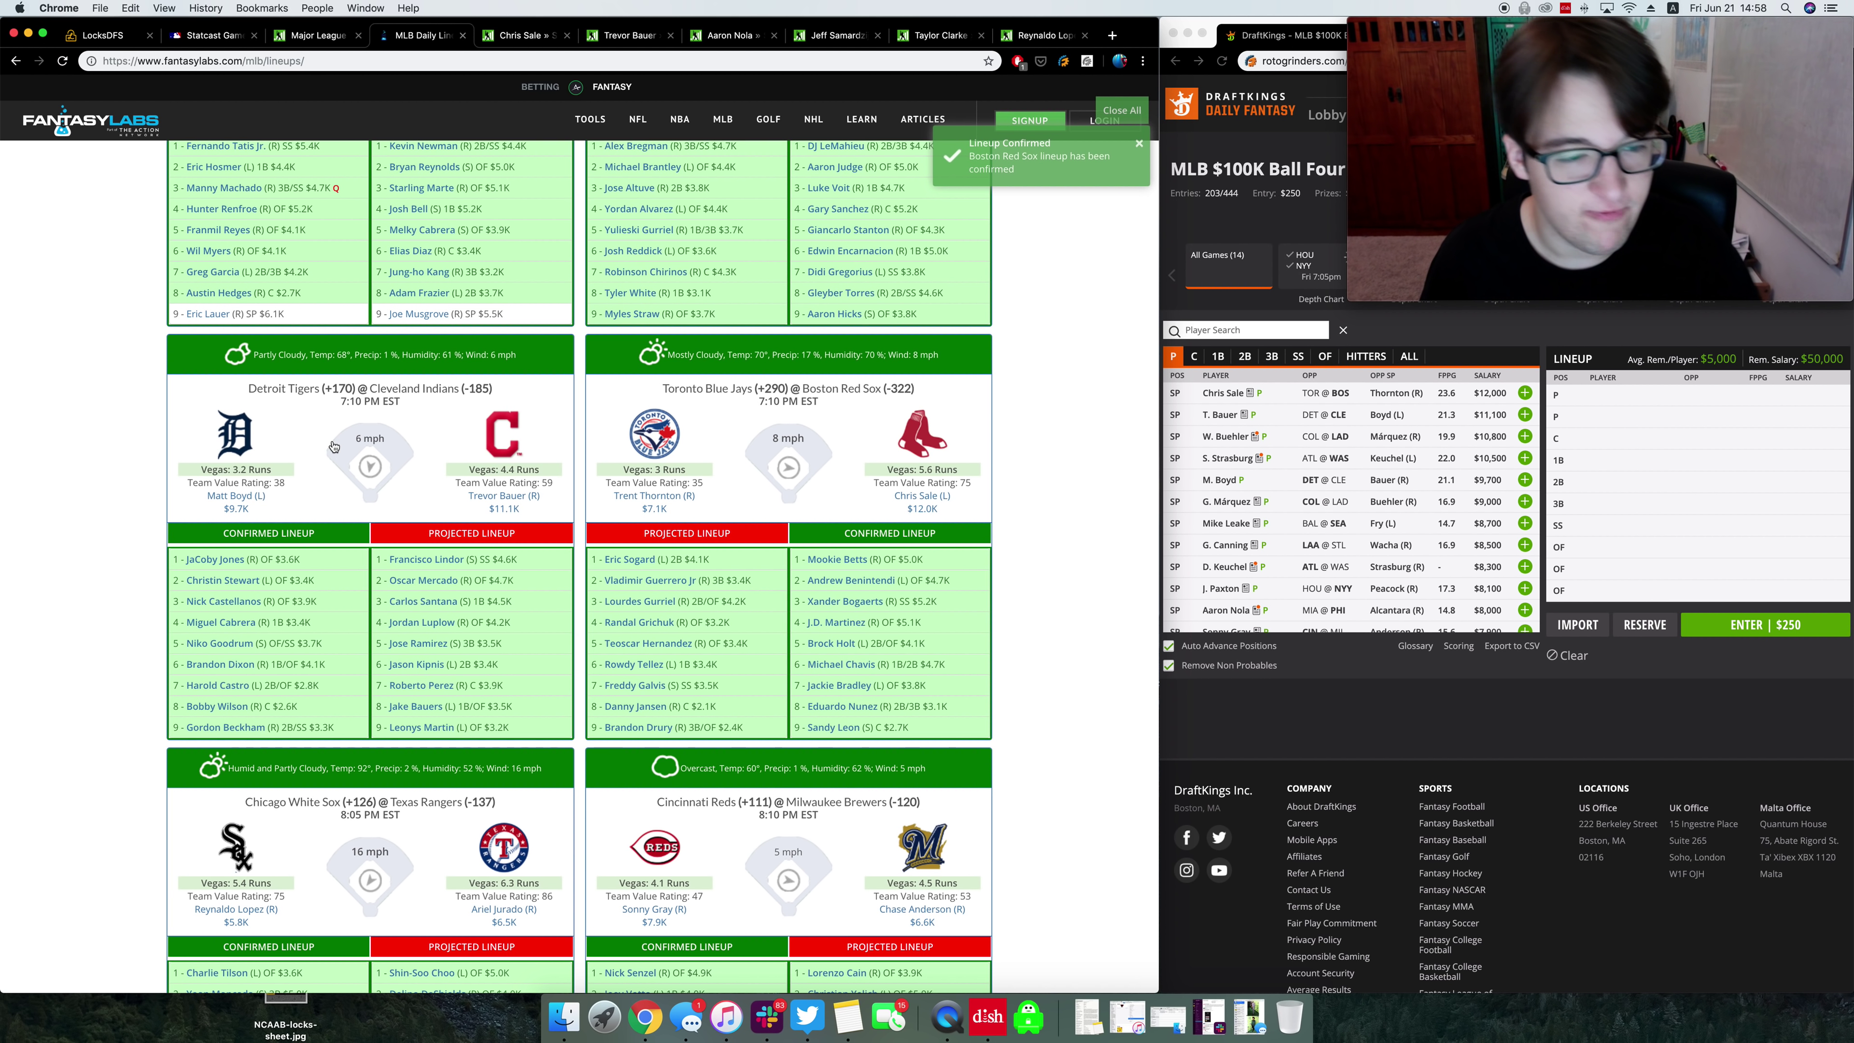
scroll(471, 392, "down", 1)
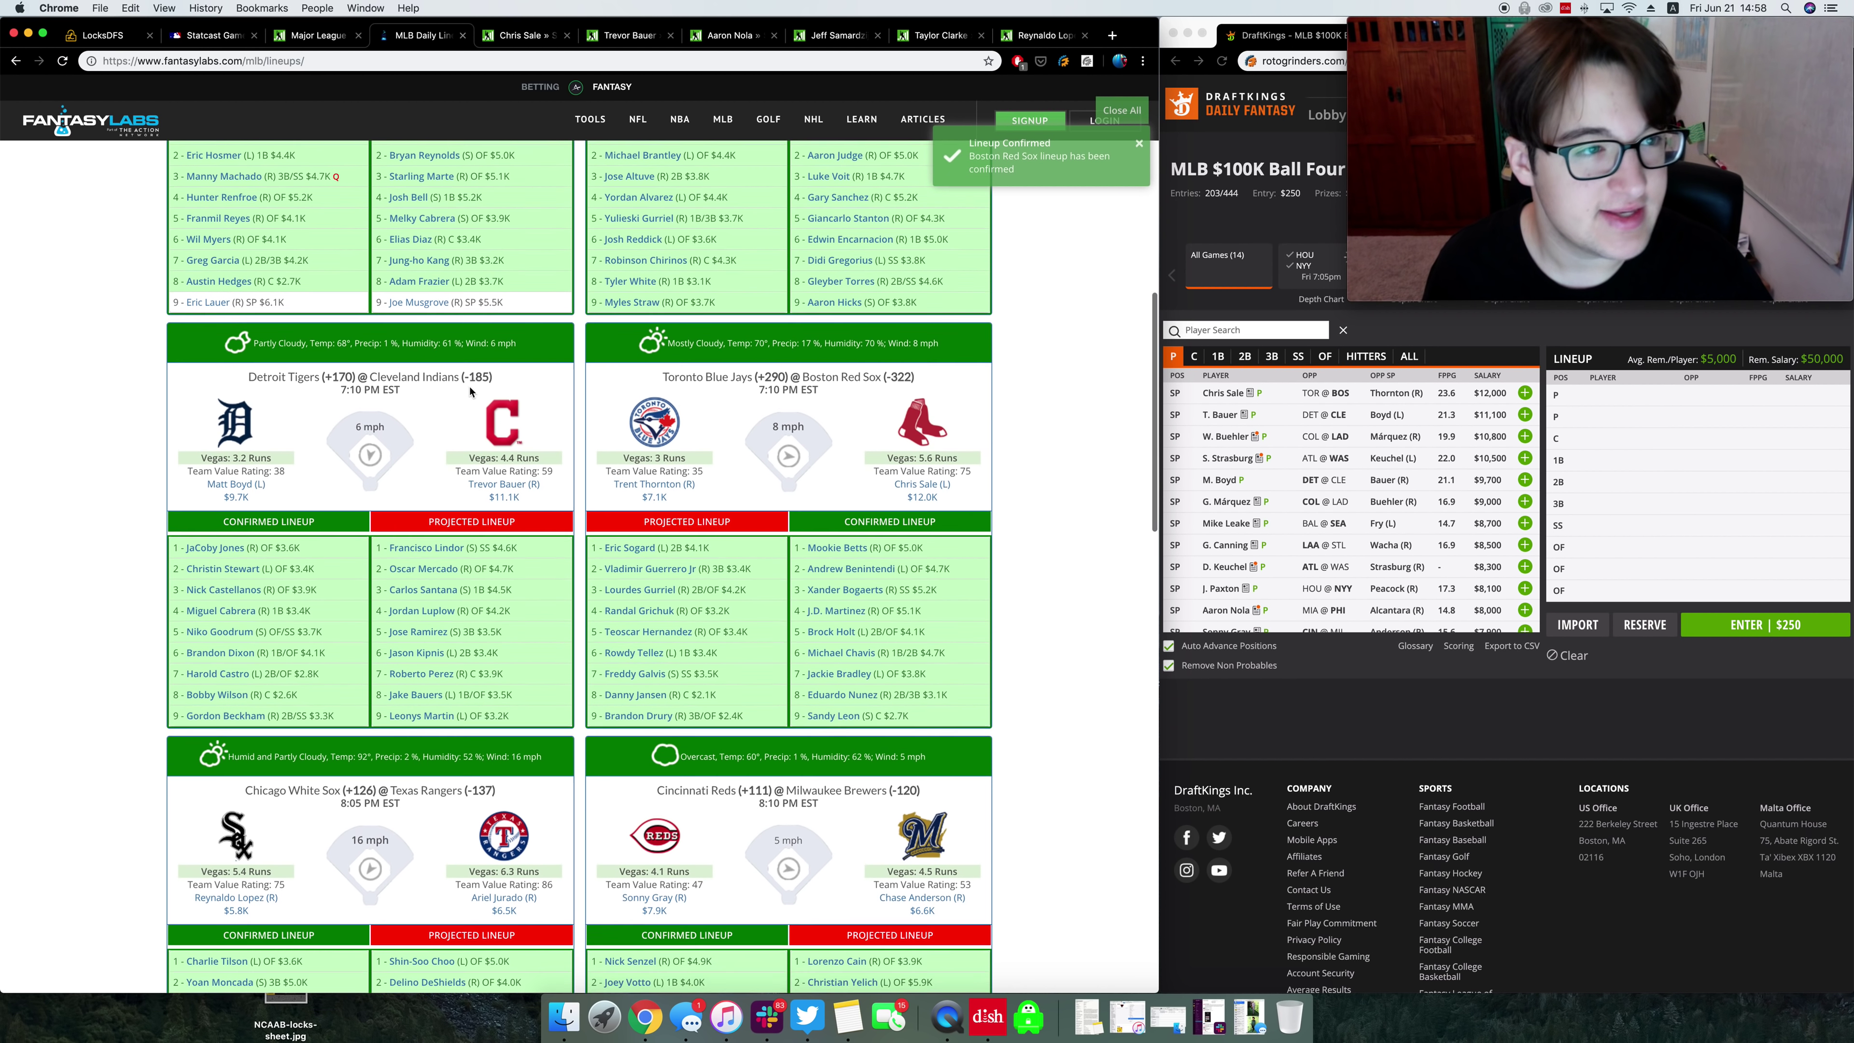
scroll(470, 392, "down", 1)
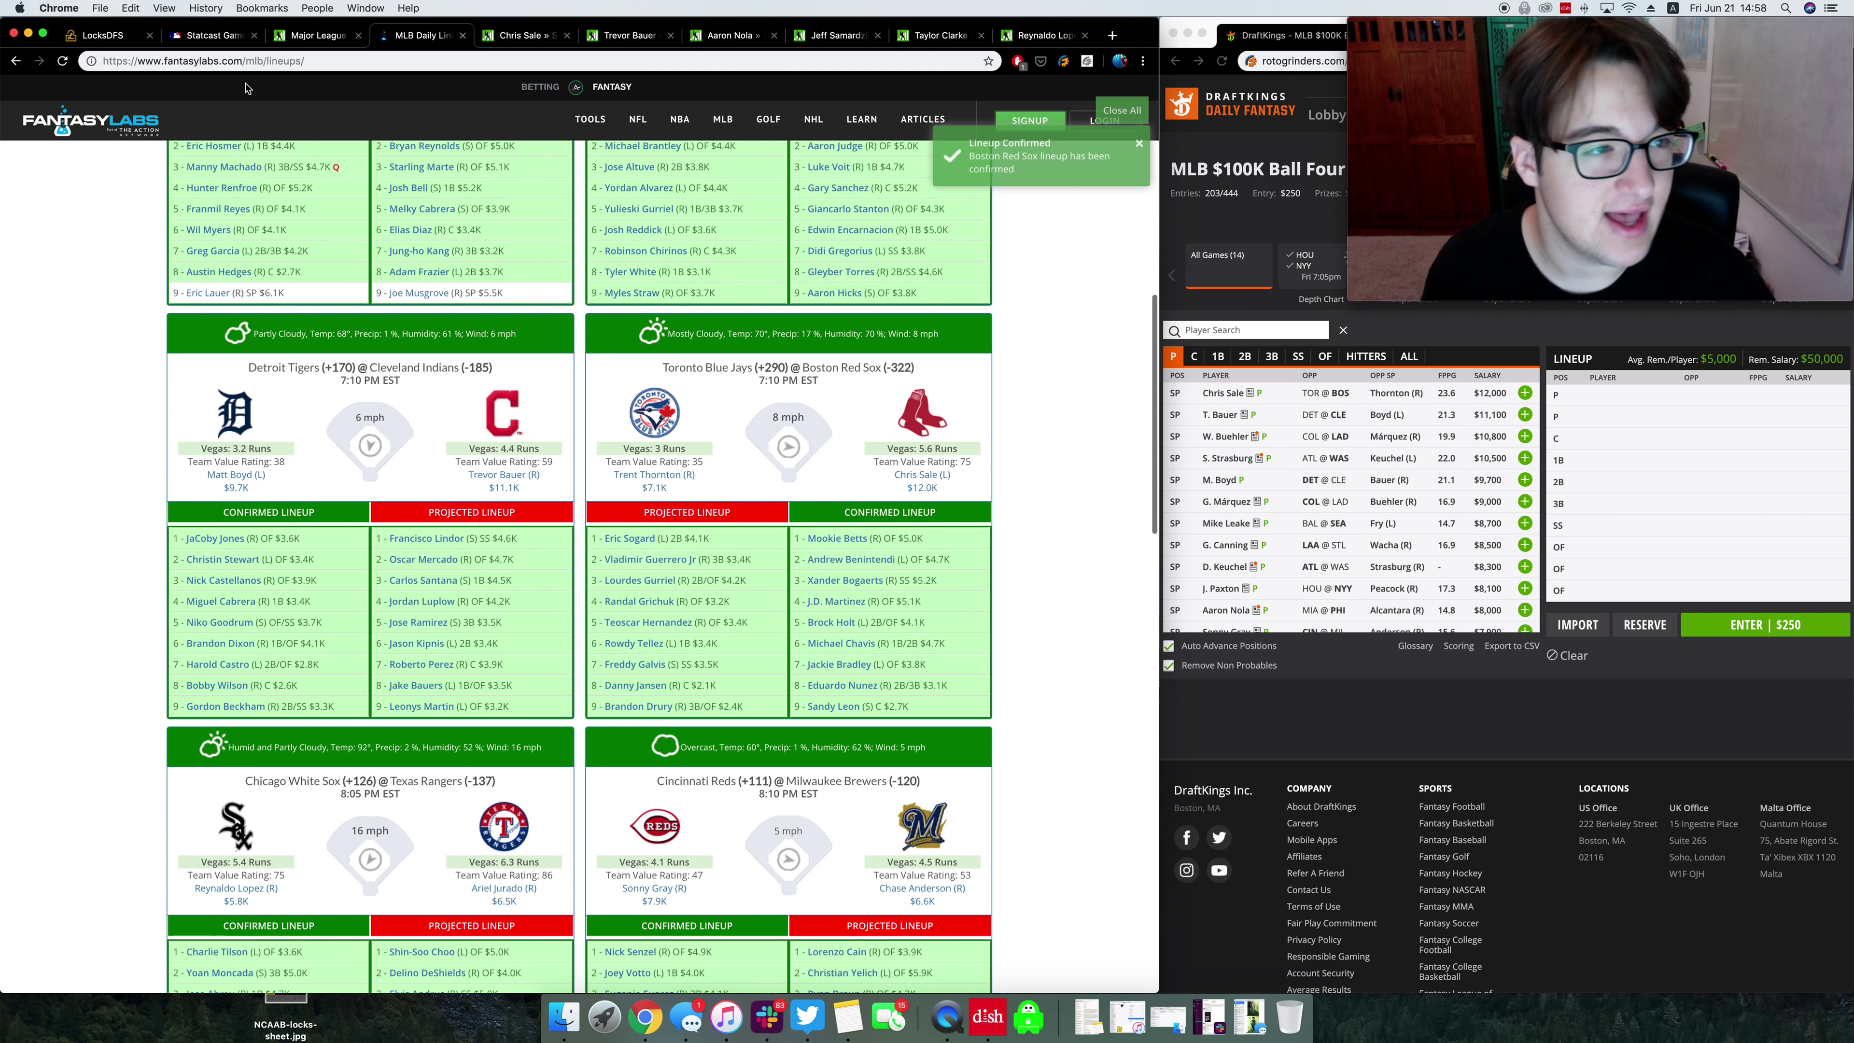
left_click(212, 35)
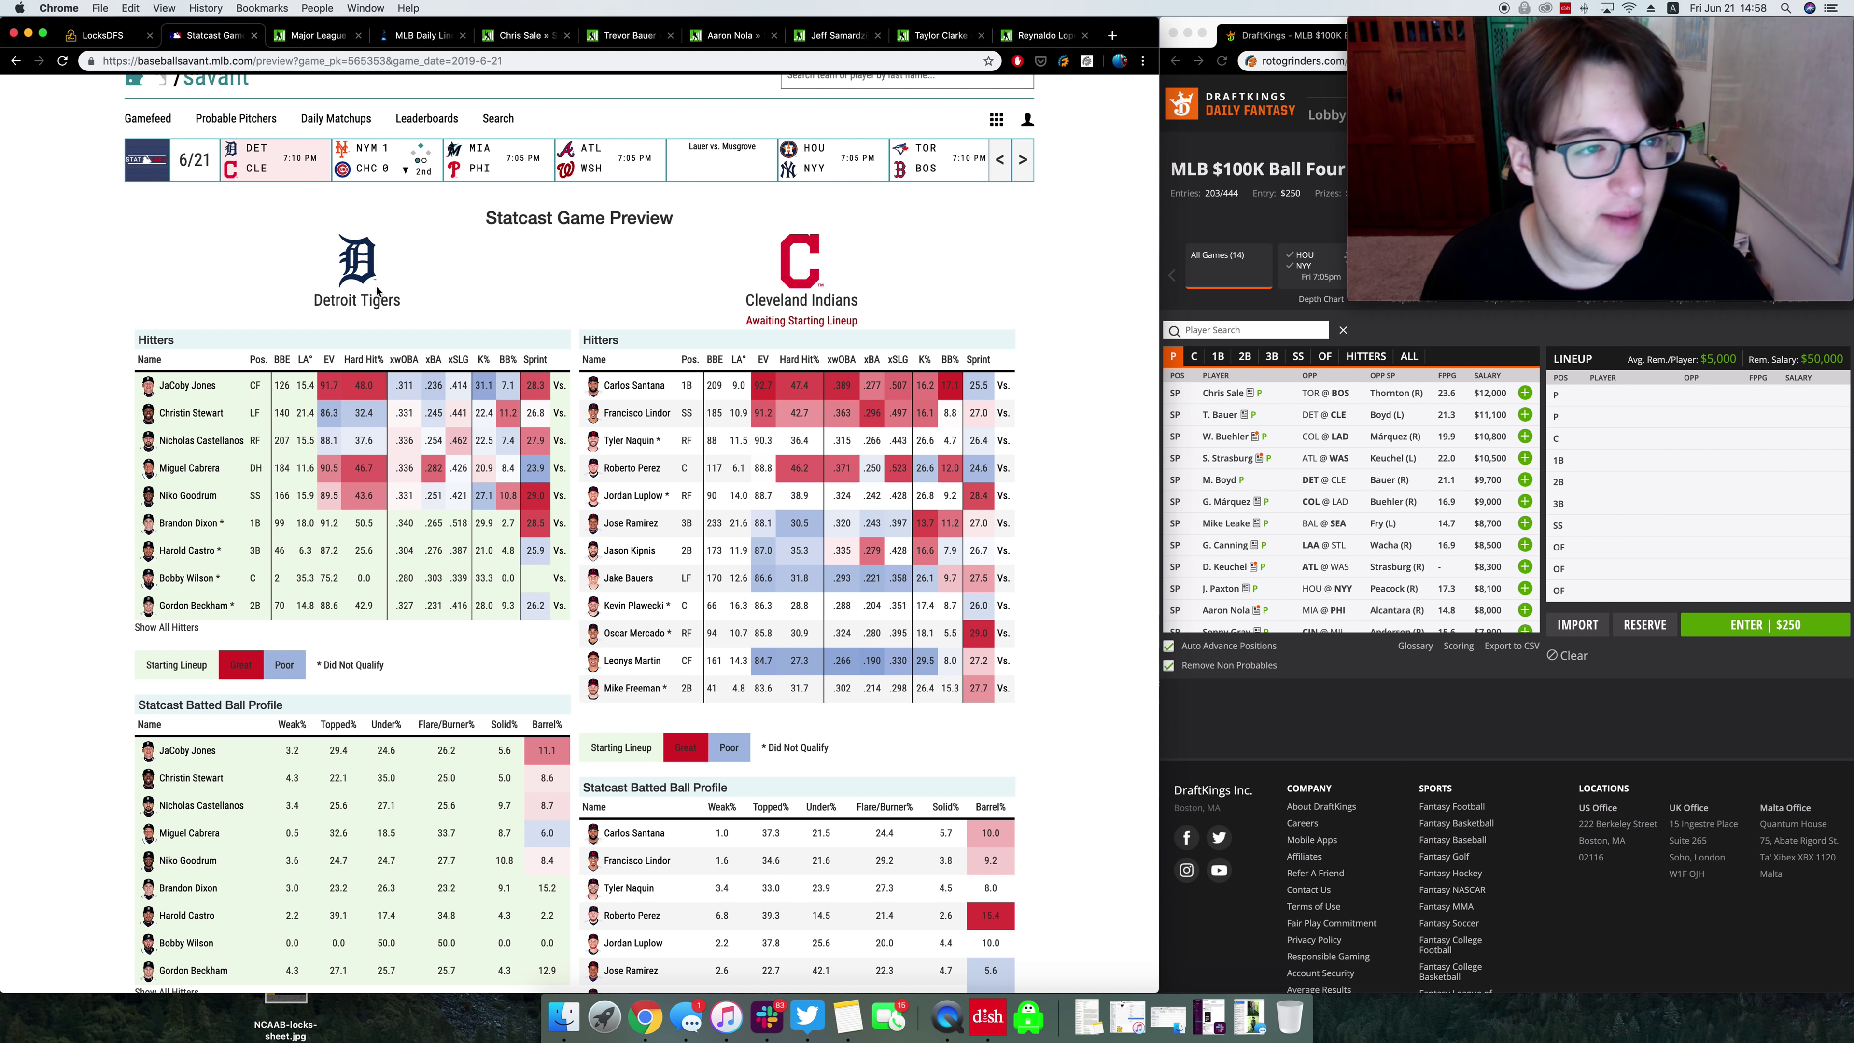
Step: Check the Detroit Tigers hitters in the Statcast preview and review Trevor Bauer's 2019 standard and advanced handedness splits
scroll(376, 291, "up", 1)
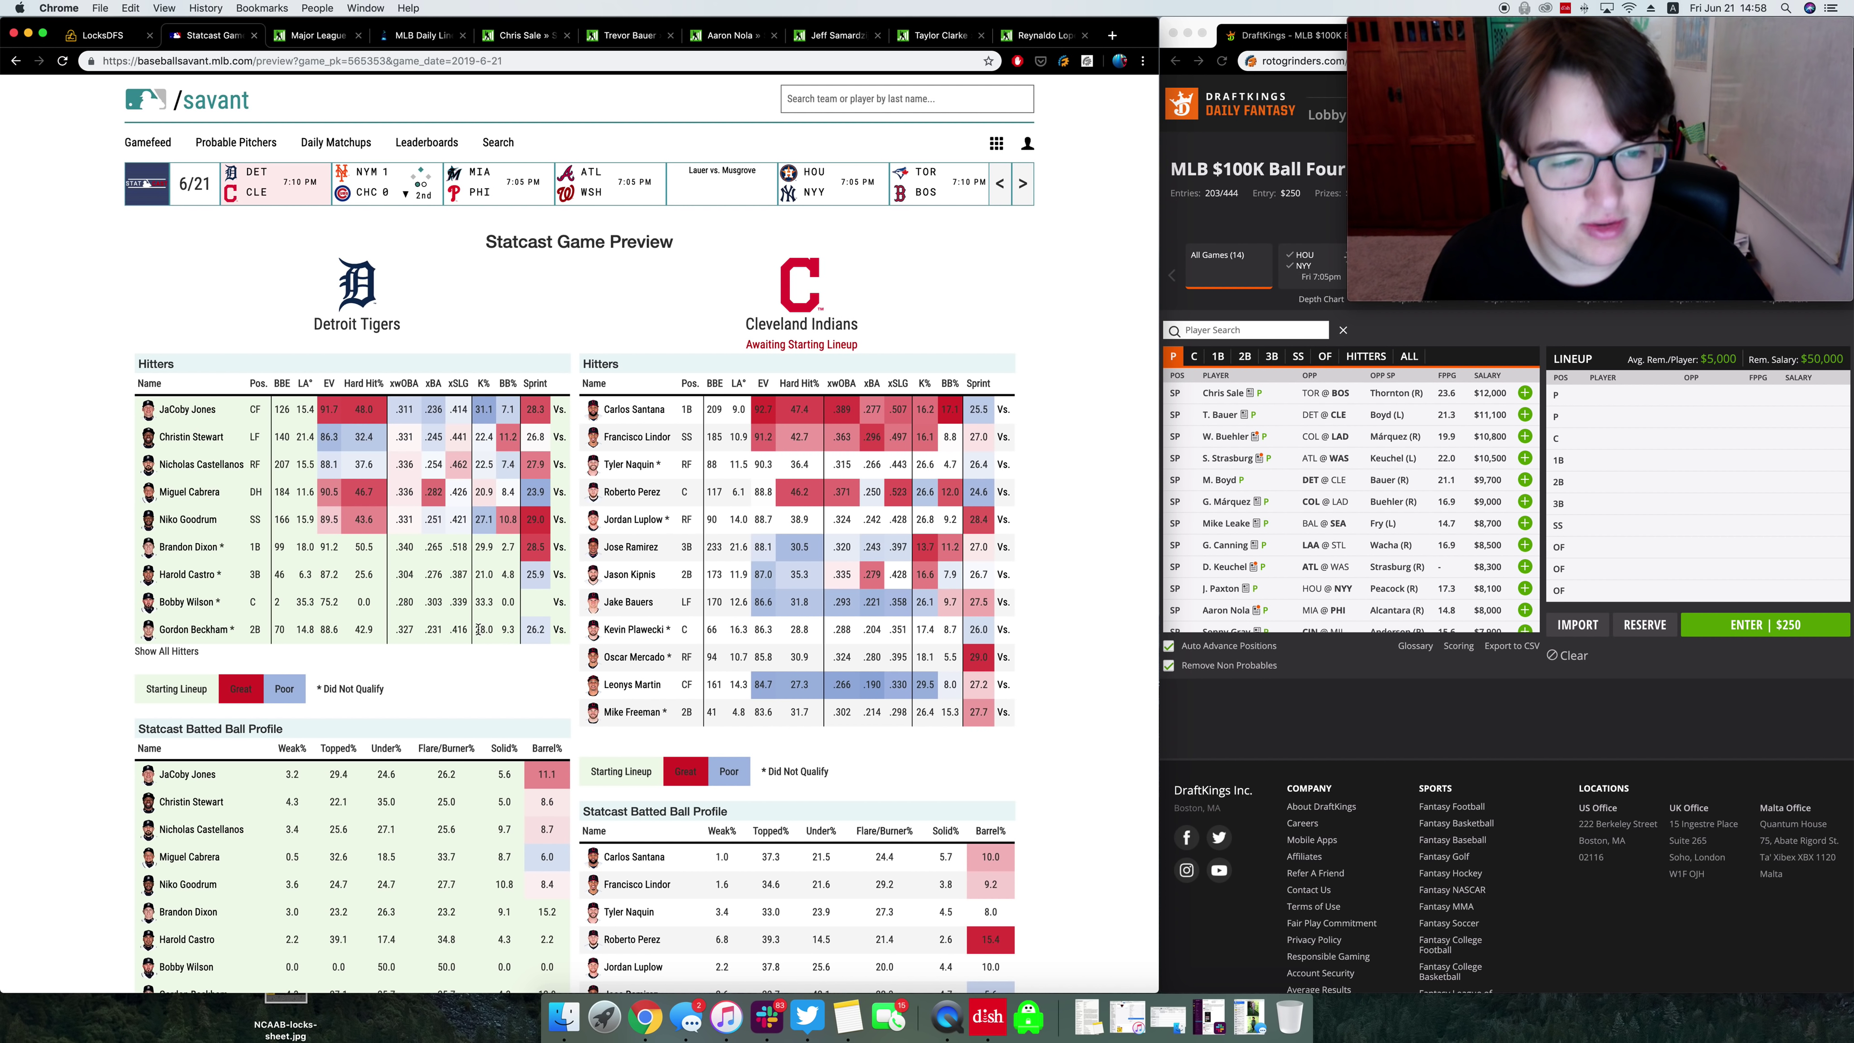
scroll(478, 628, "up", 1)
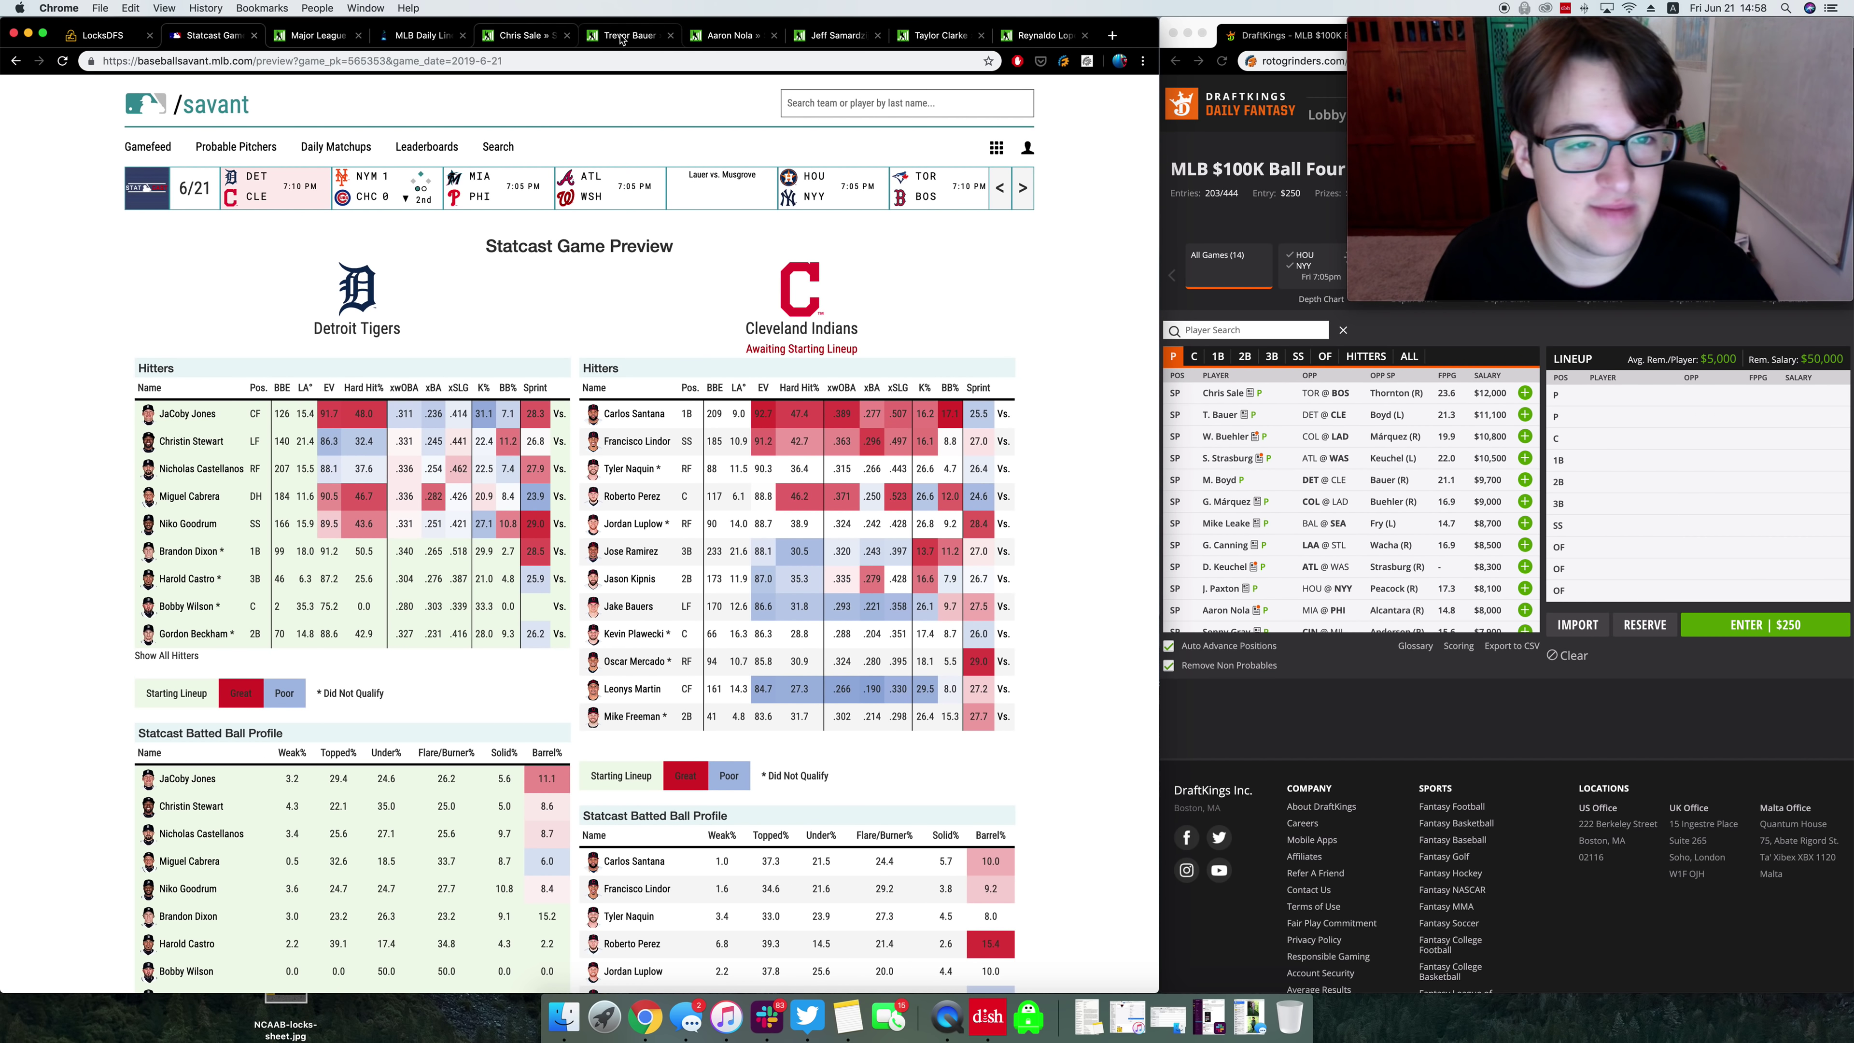
left_click(624, 35)
scroll(529, 490, "down", 15)
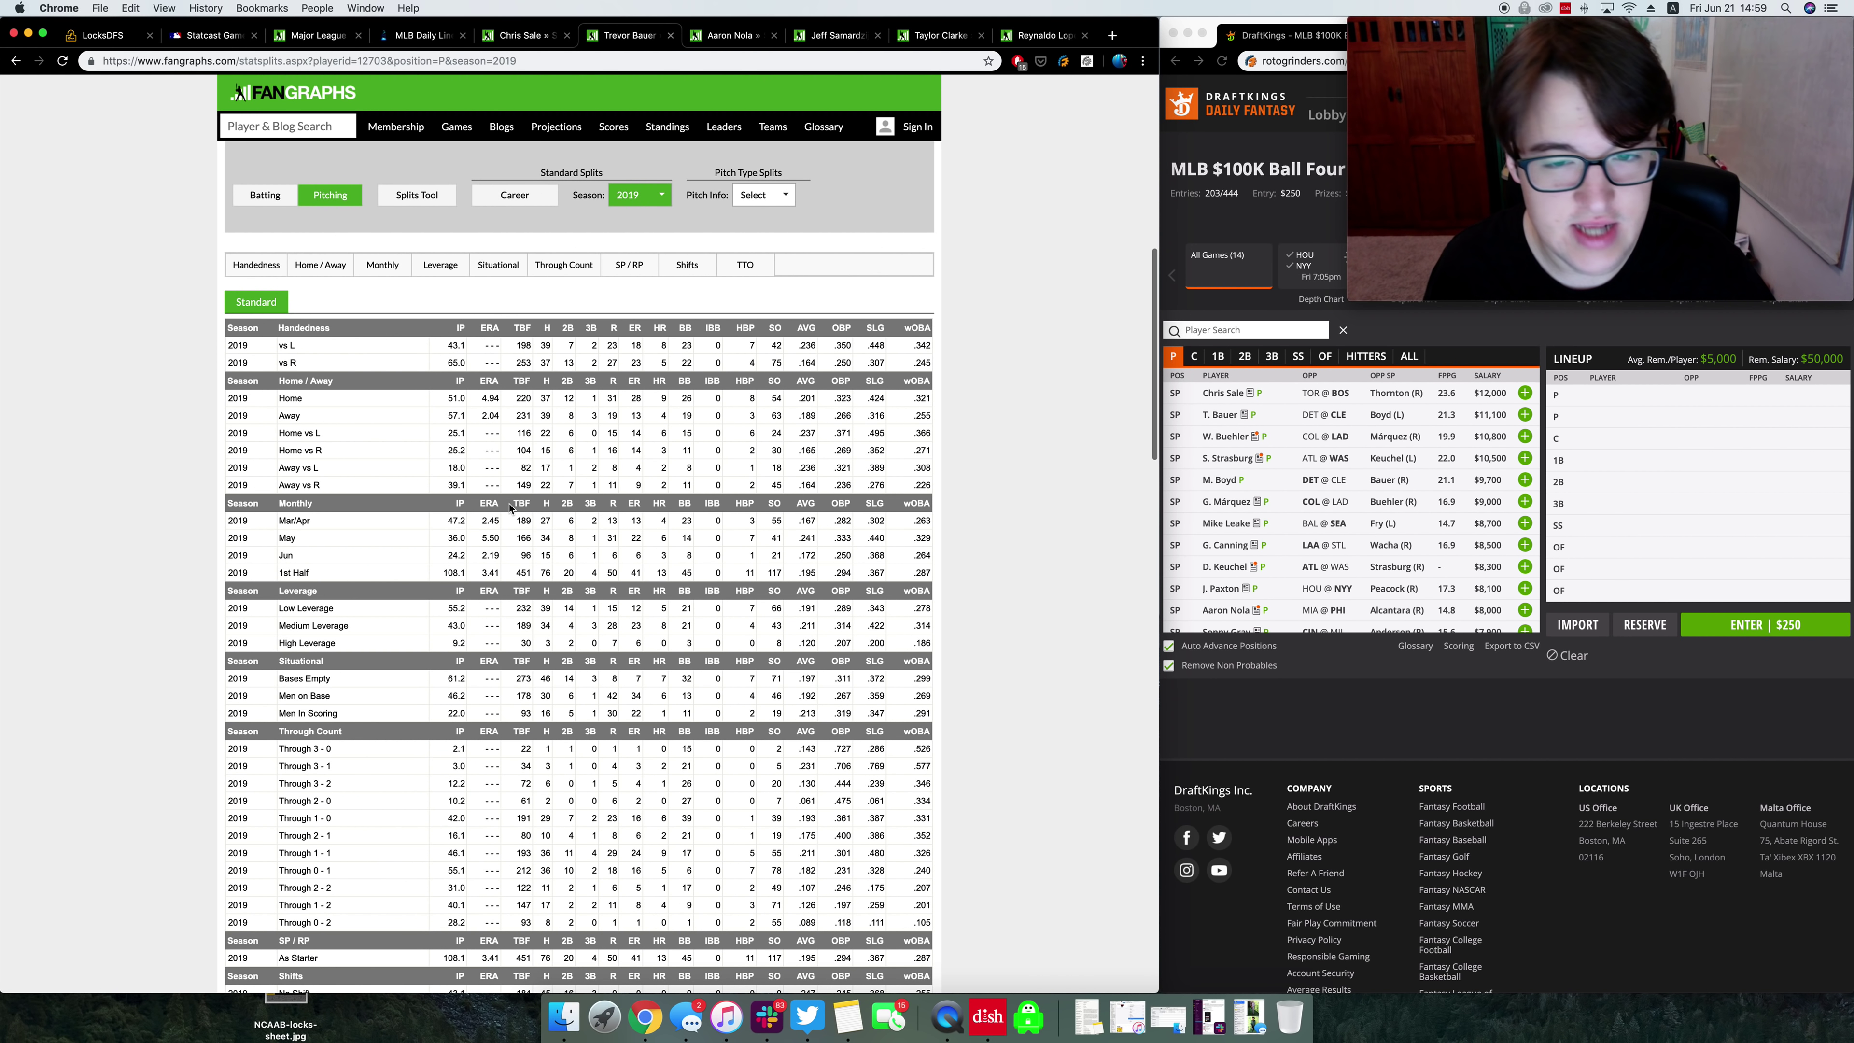
scroll(515, 508, "down", 5)
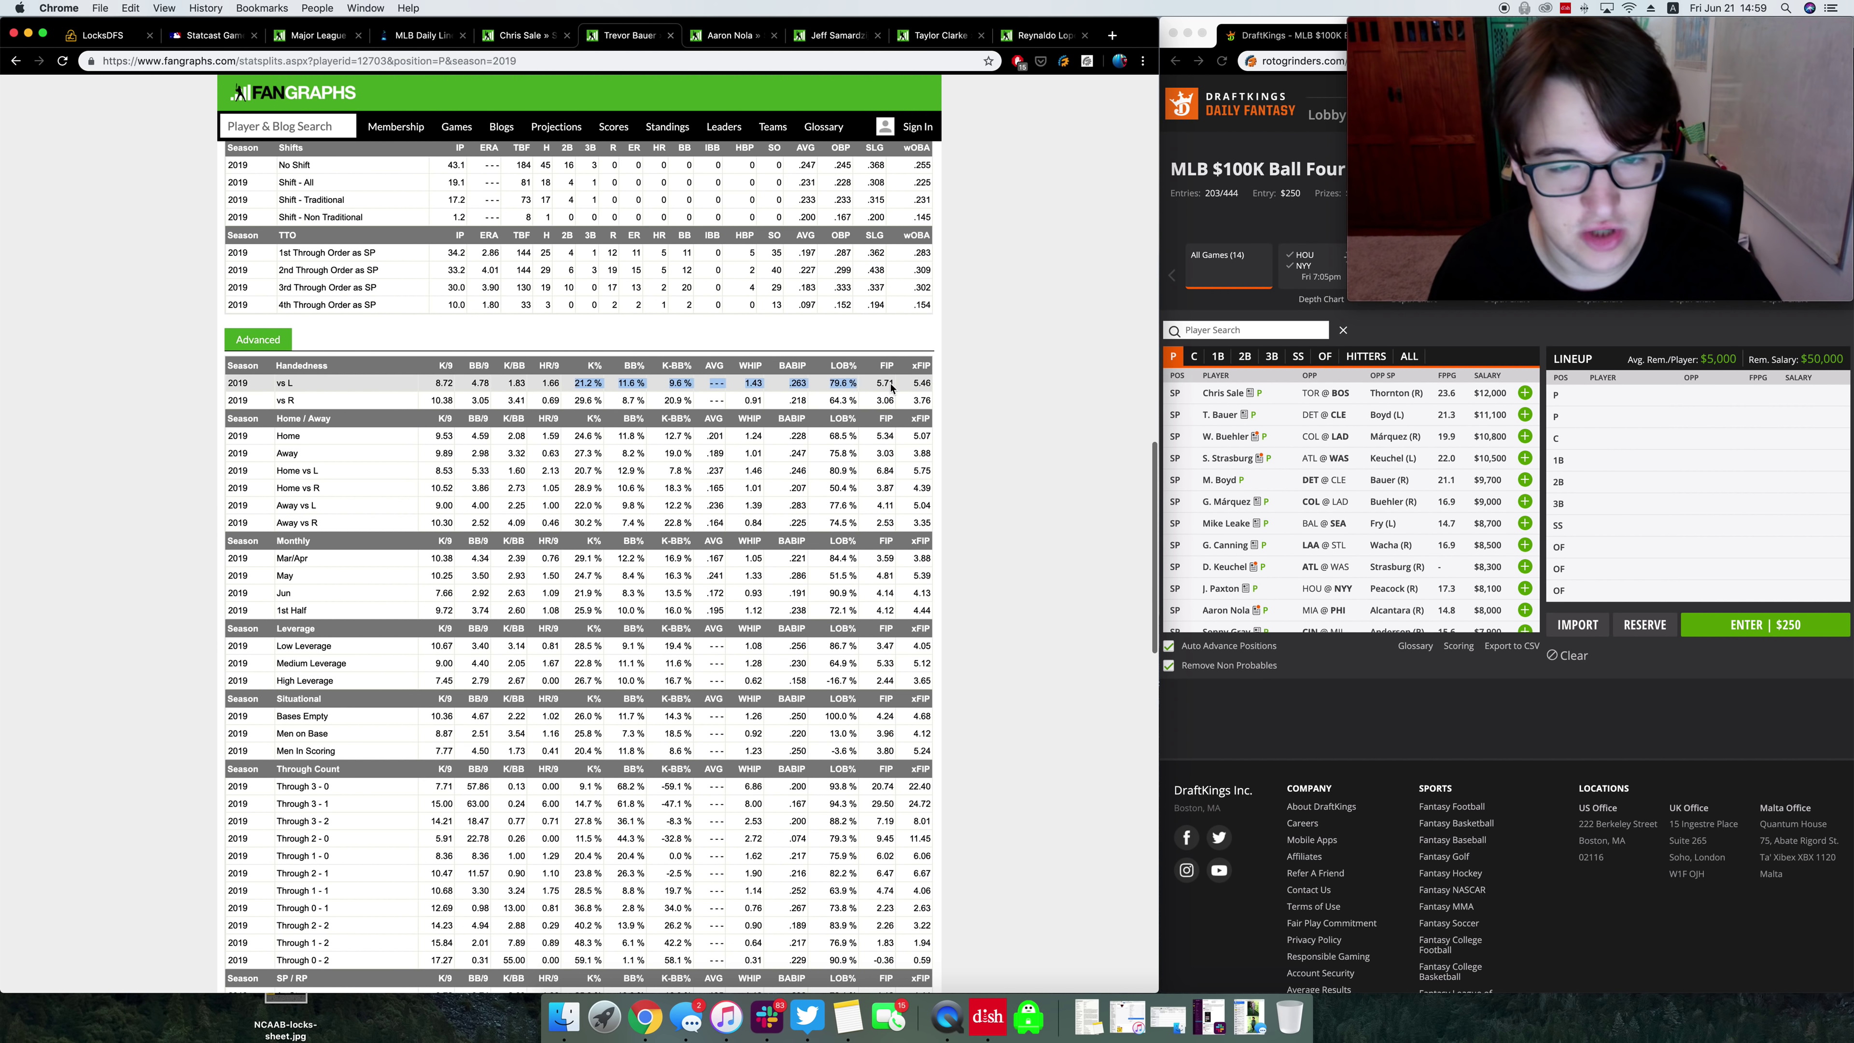
scroll(940, 394, "up", 10)
scroll(940, 394, "up", 1)
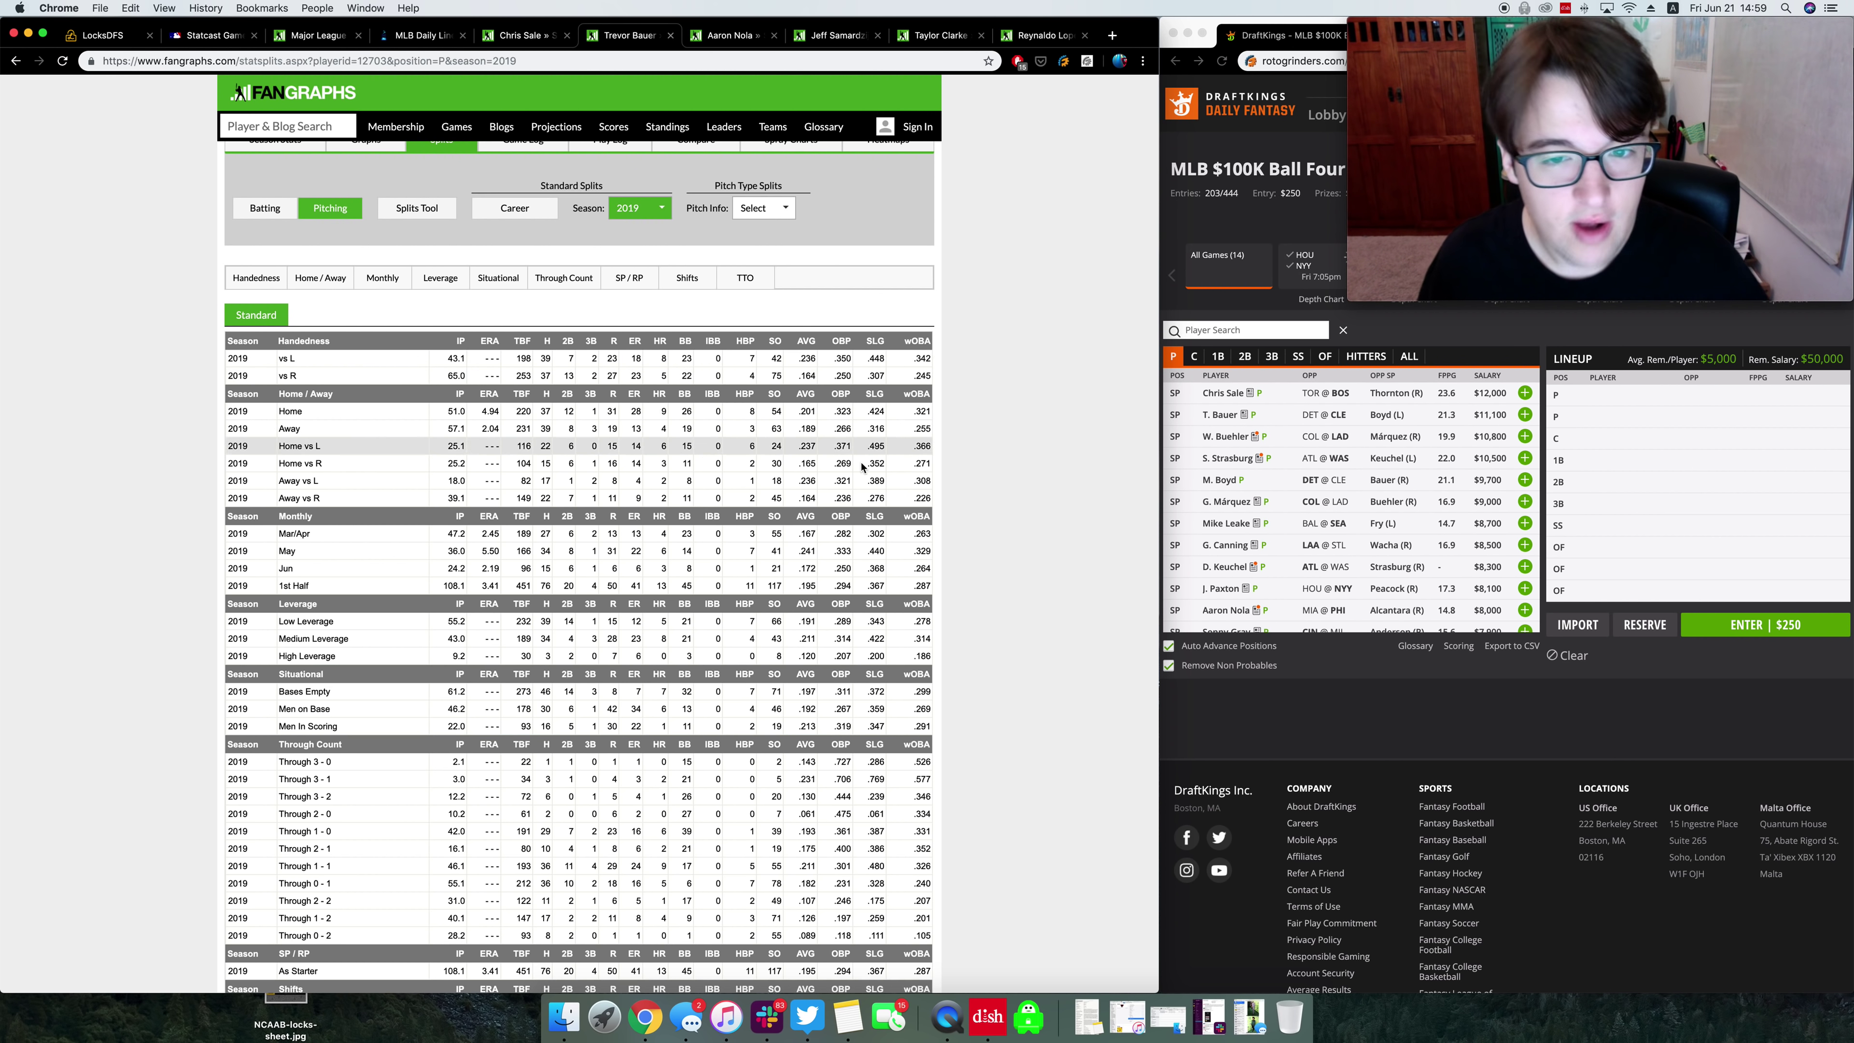
scroll(684, 366, "down", 10)
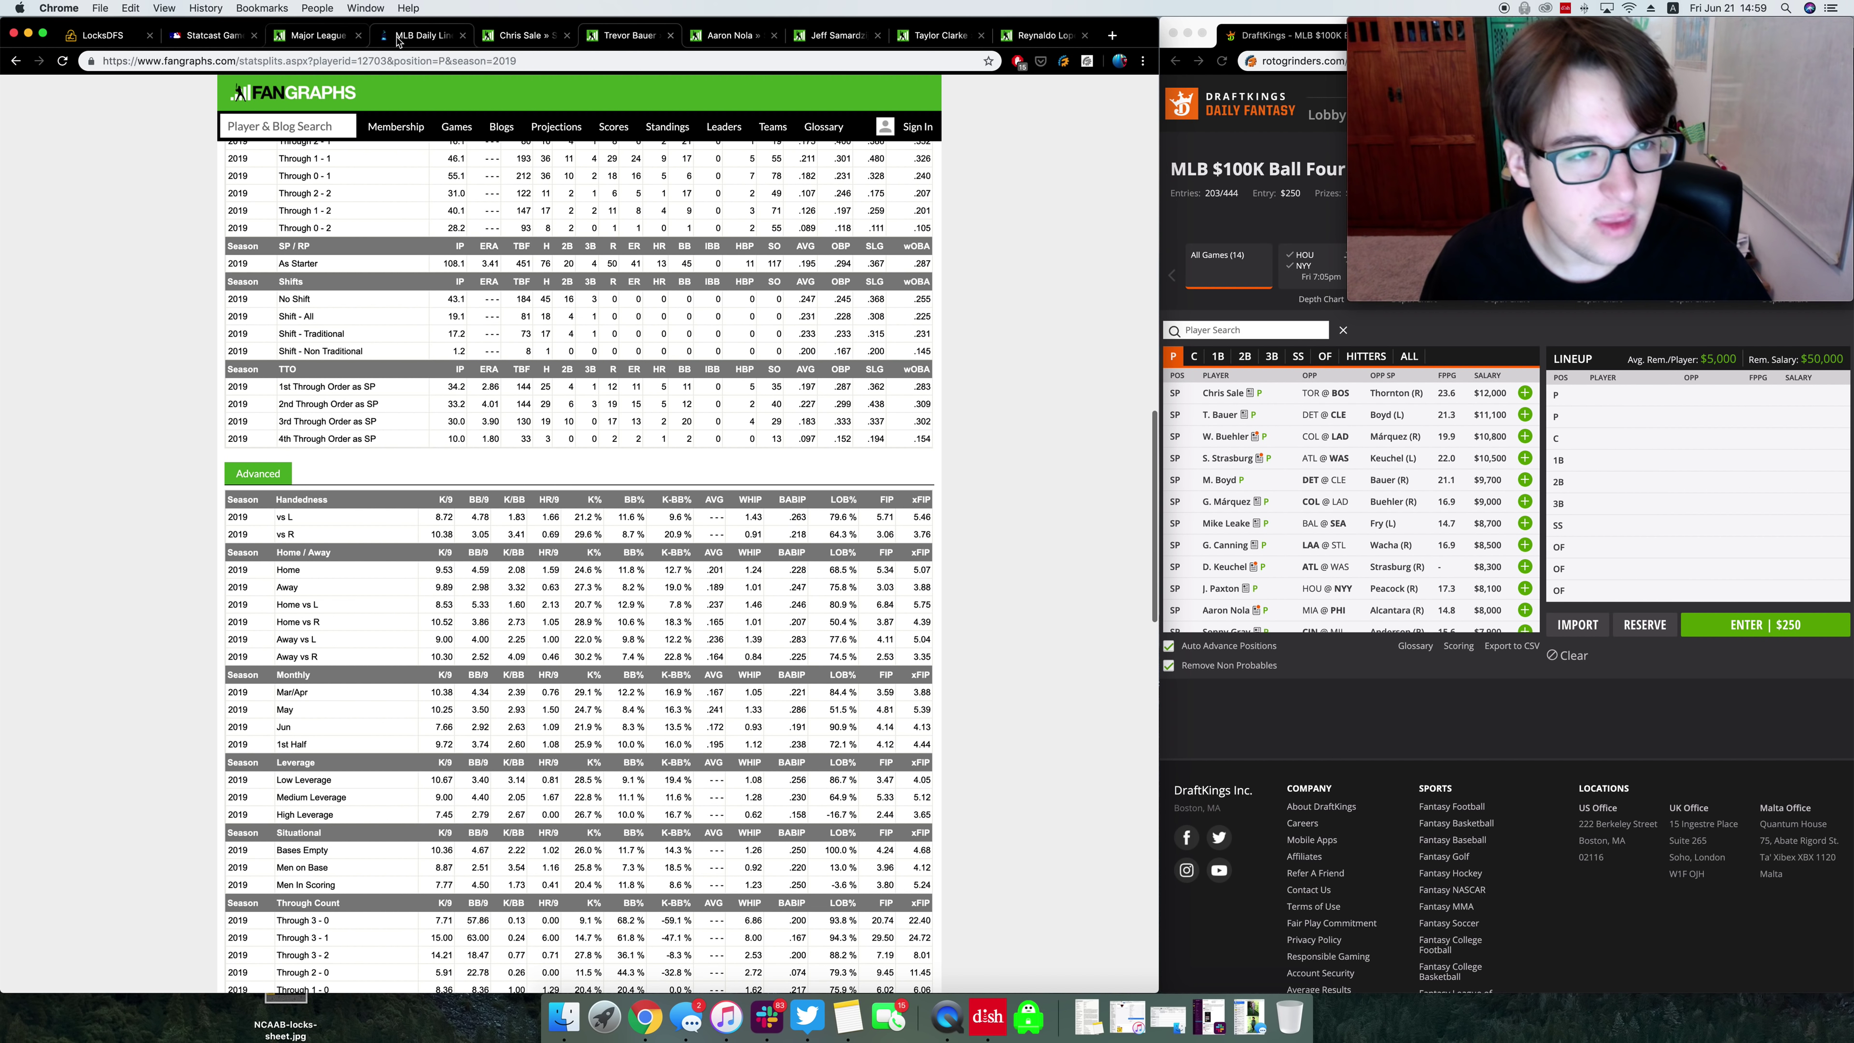
Step: Compare the Tigers–Indians matchup on the FantasyLabs daily lineups with its Statcast game preview, ending on the daily lineups
left_click(404, 42)
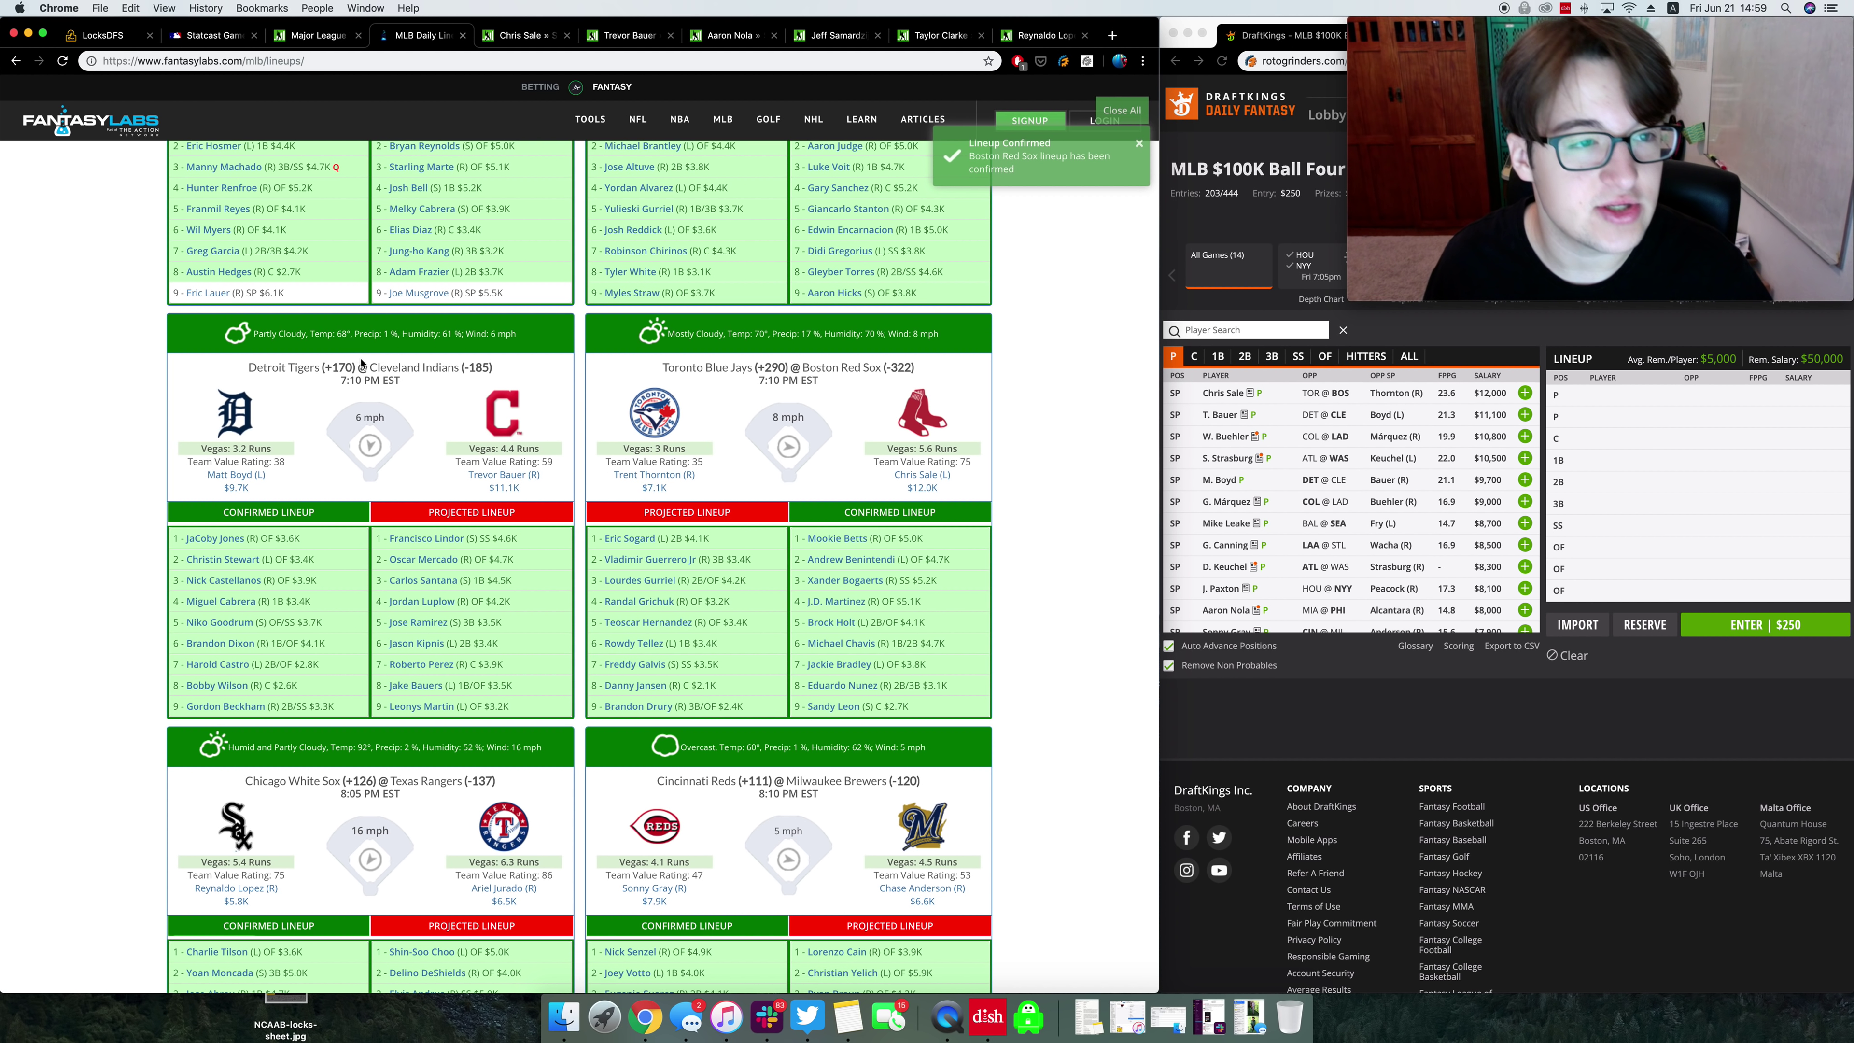
left_click(193, 37)
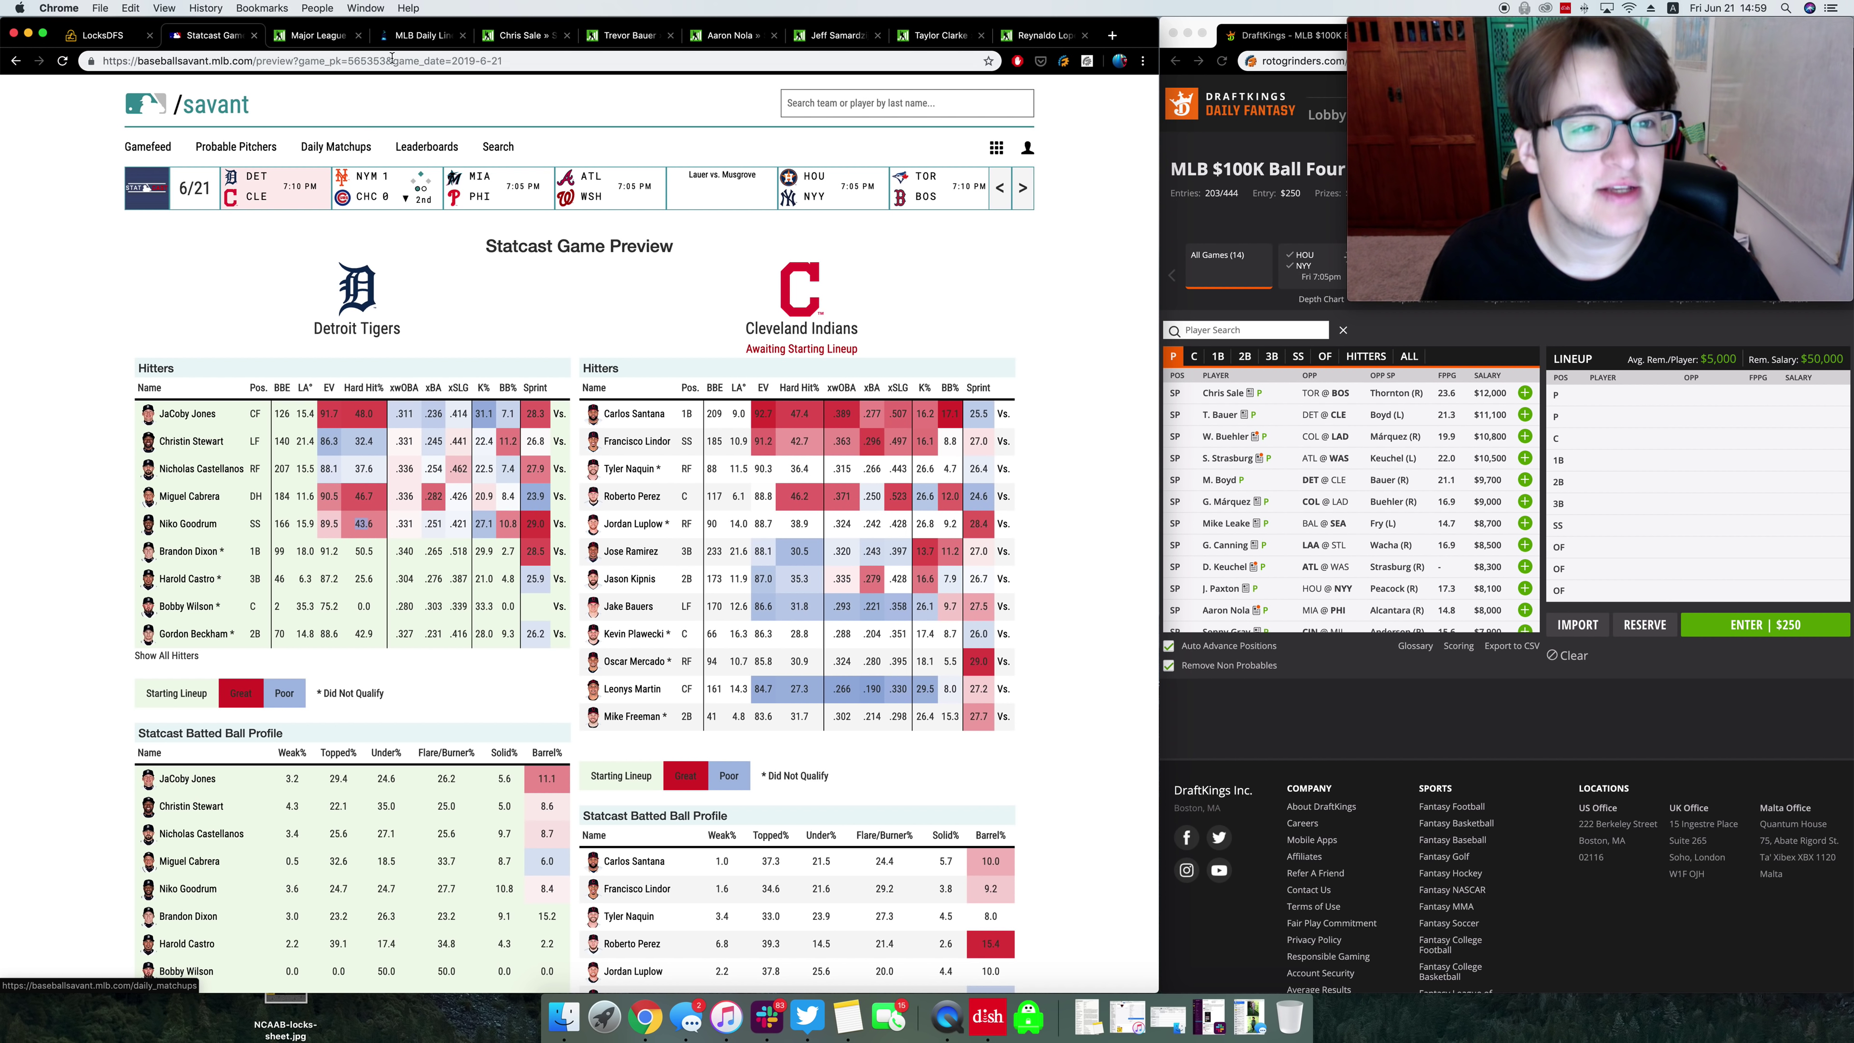
left_click(413, 37)
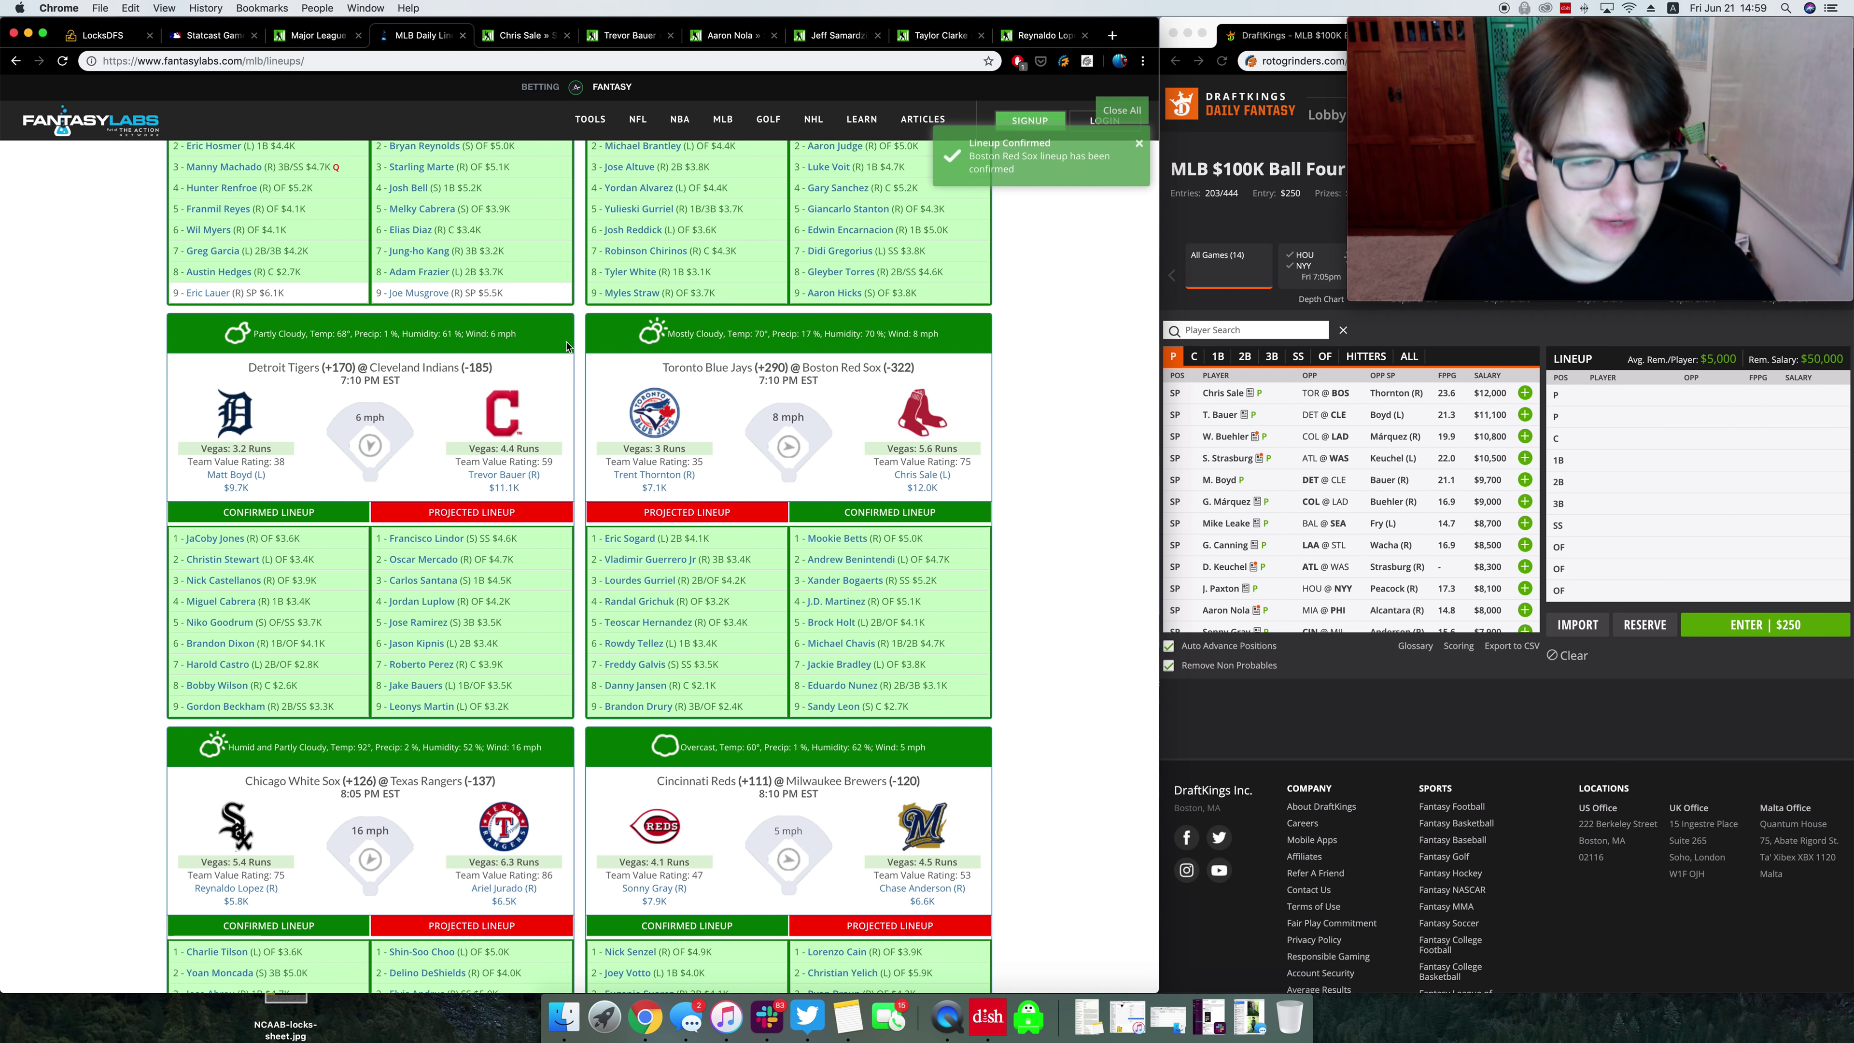
Step: Examine the 7:05 and 7:10 PM games on the daily lineups, including moneylines, Vegas run totals, starting pitchers and salaries
scroll(567, 351, "up", 5)
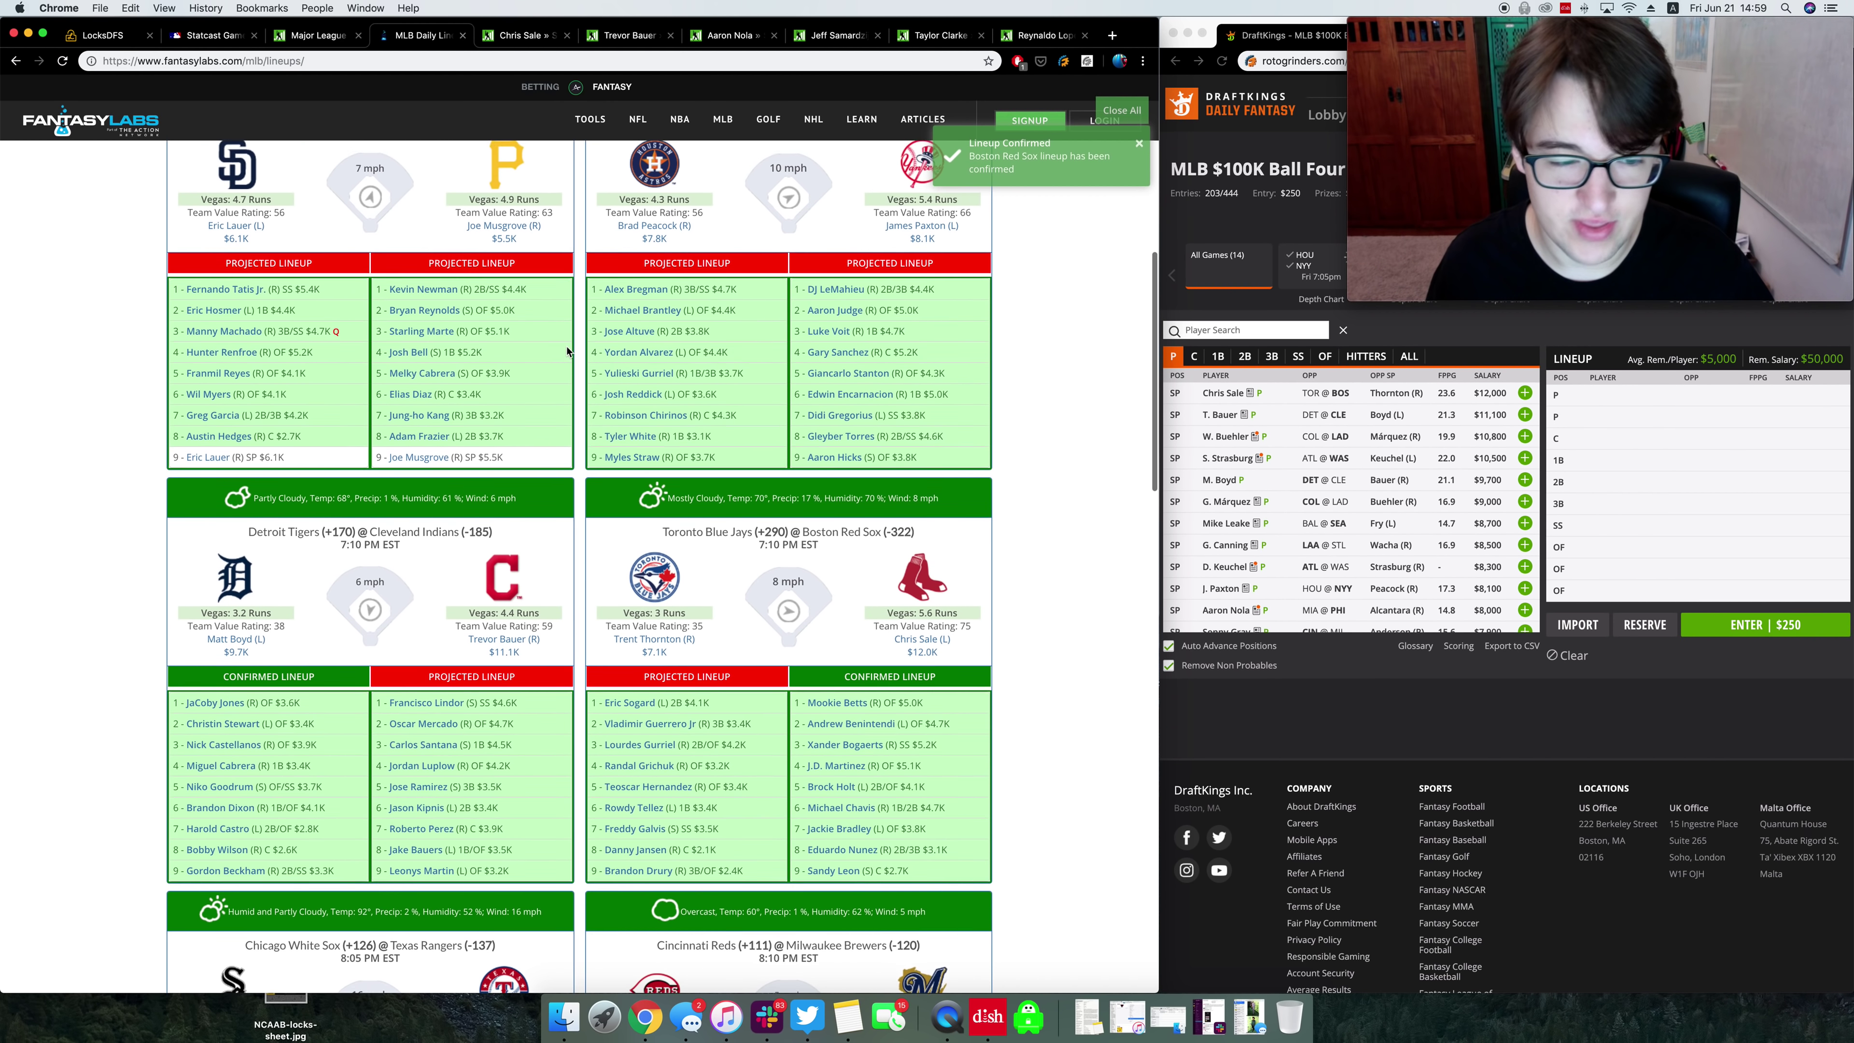
scroll(567, 351, "down", 3)
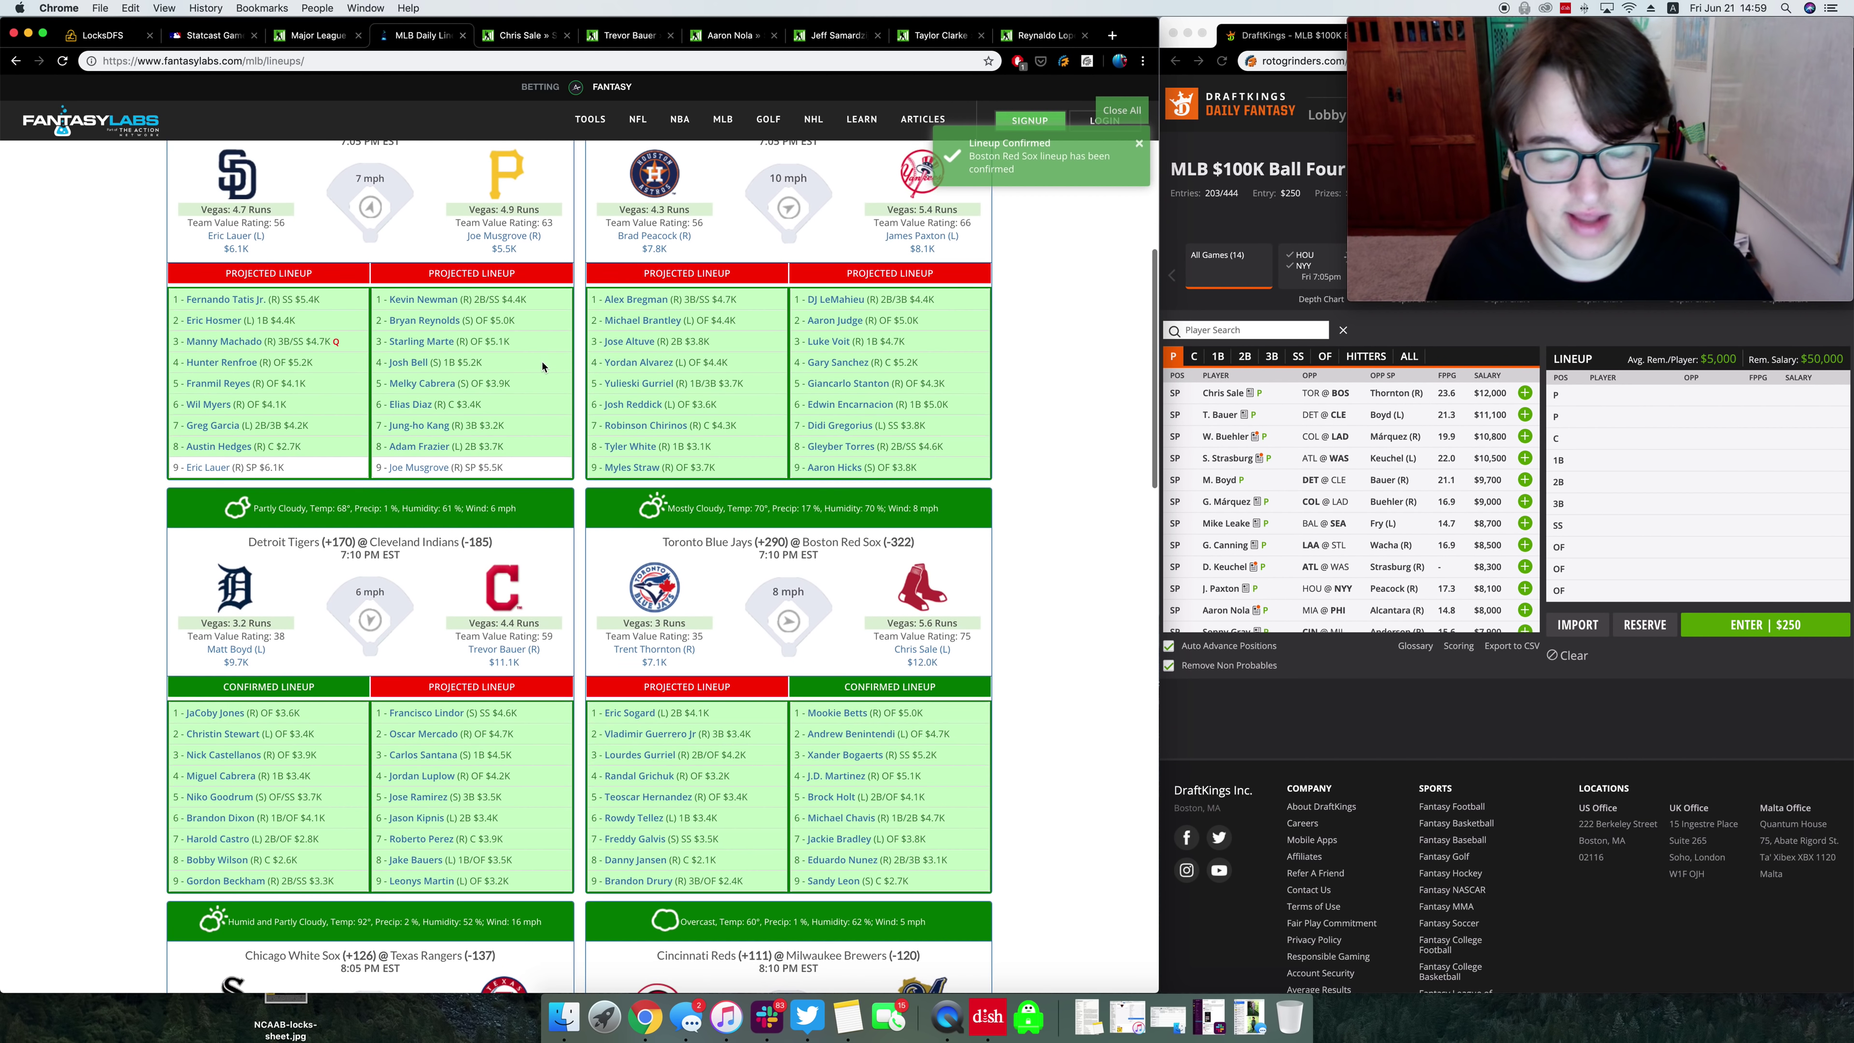
scroll(538, 376, "up", 2)
scroll(529, 381, "up", 3)
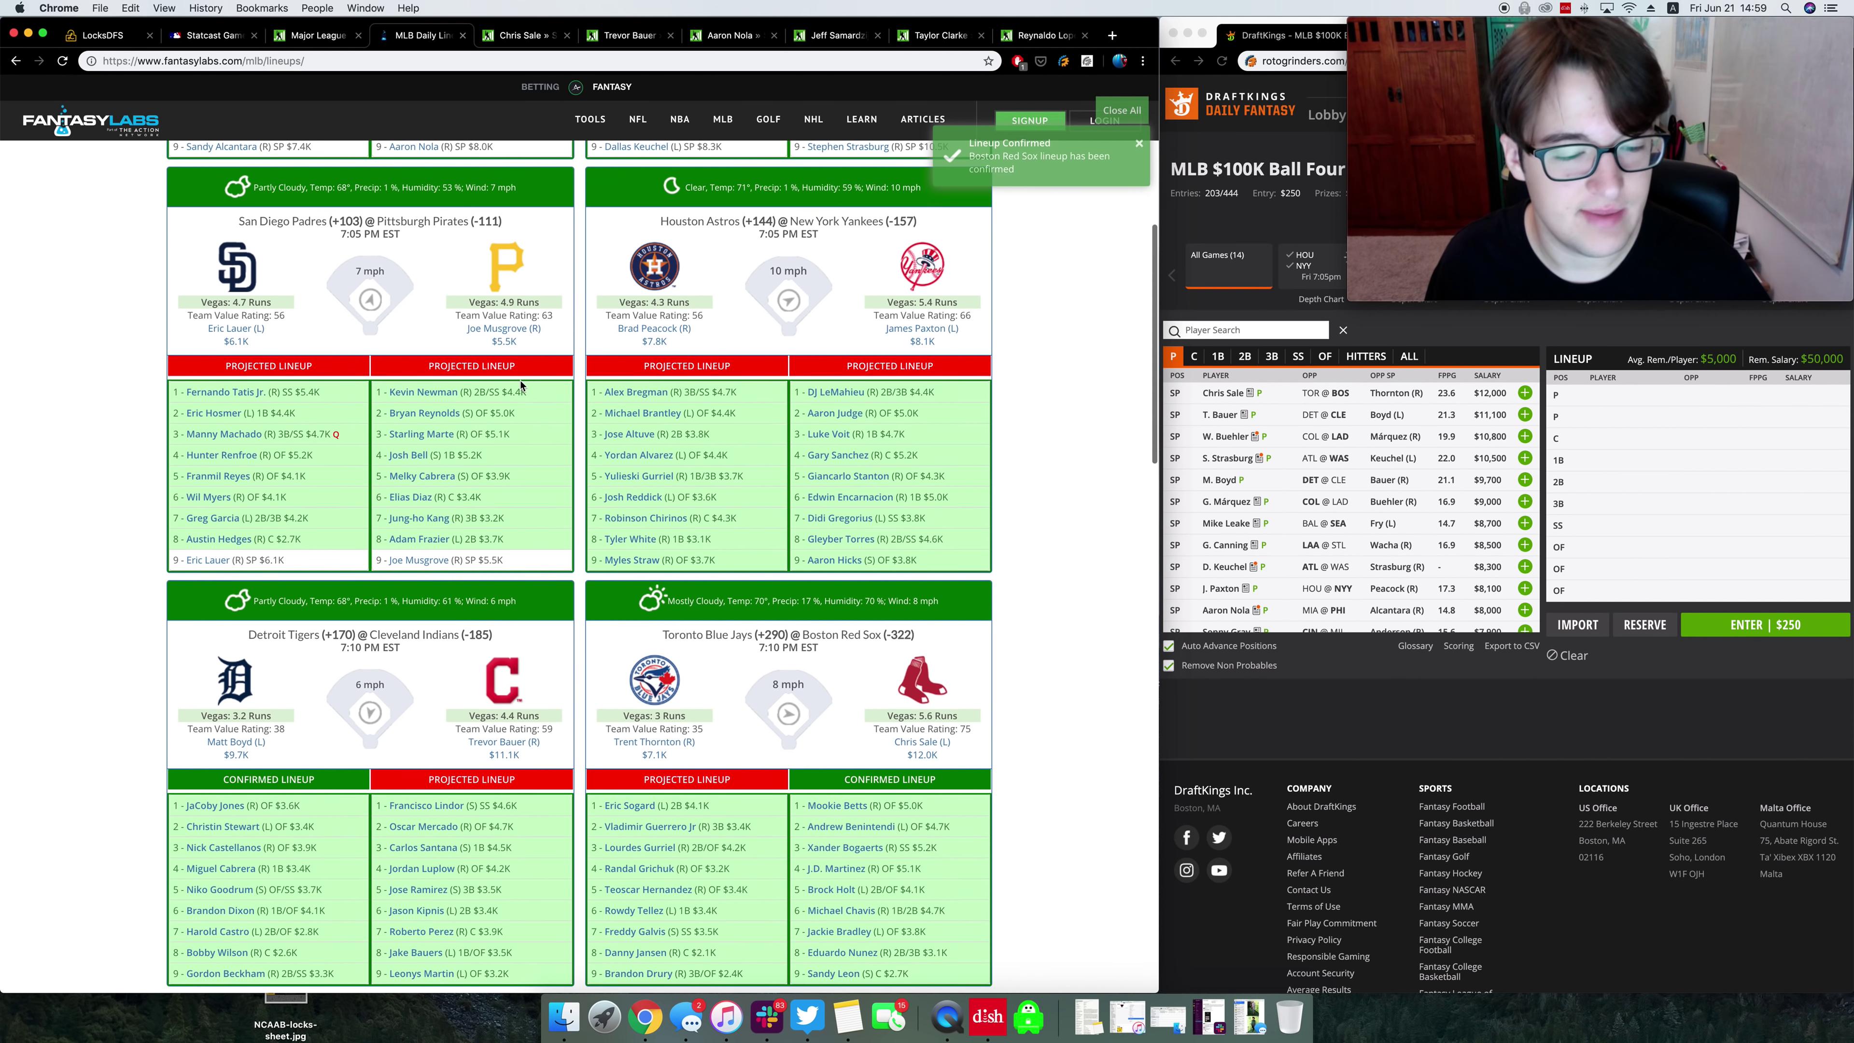
scroll(520, 384, "up", 4)
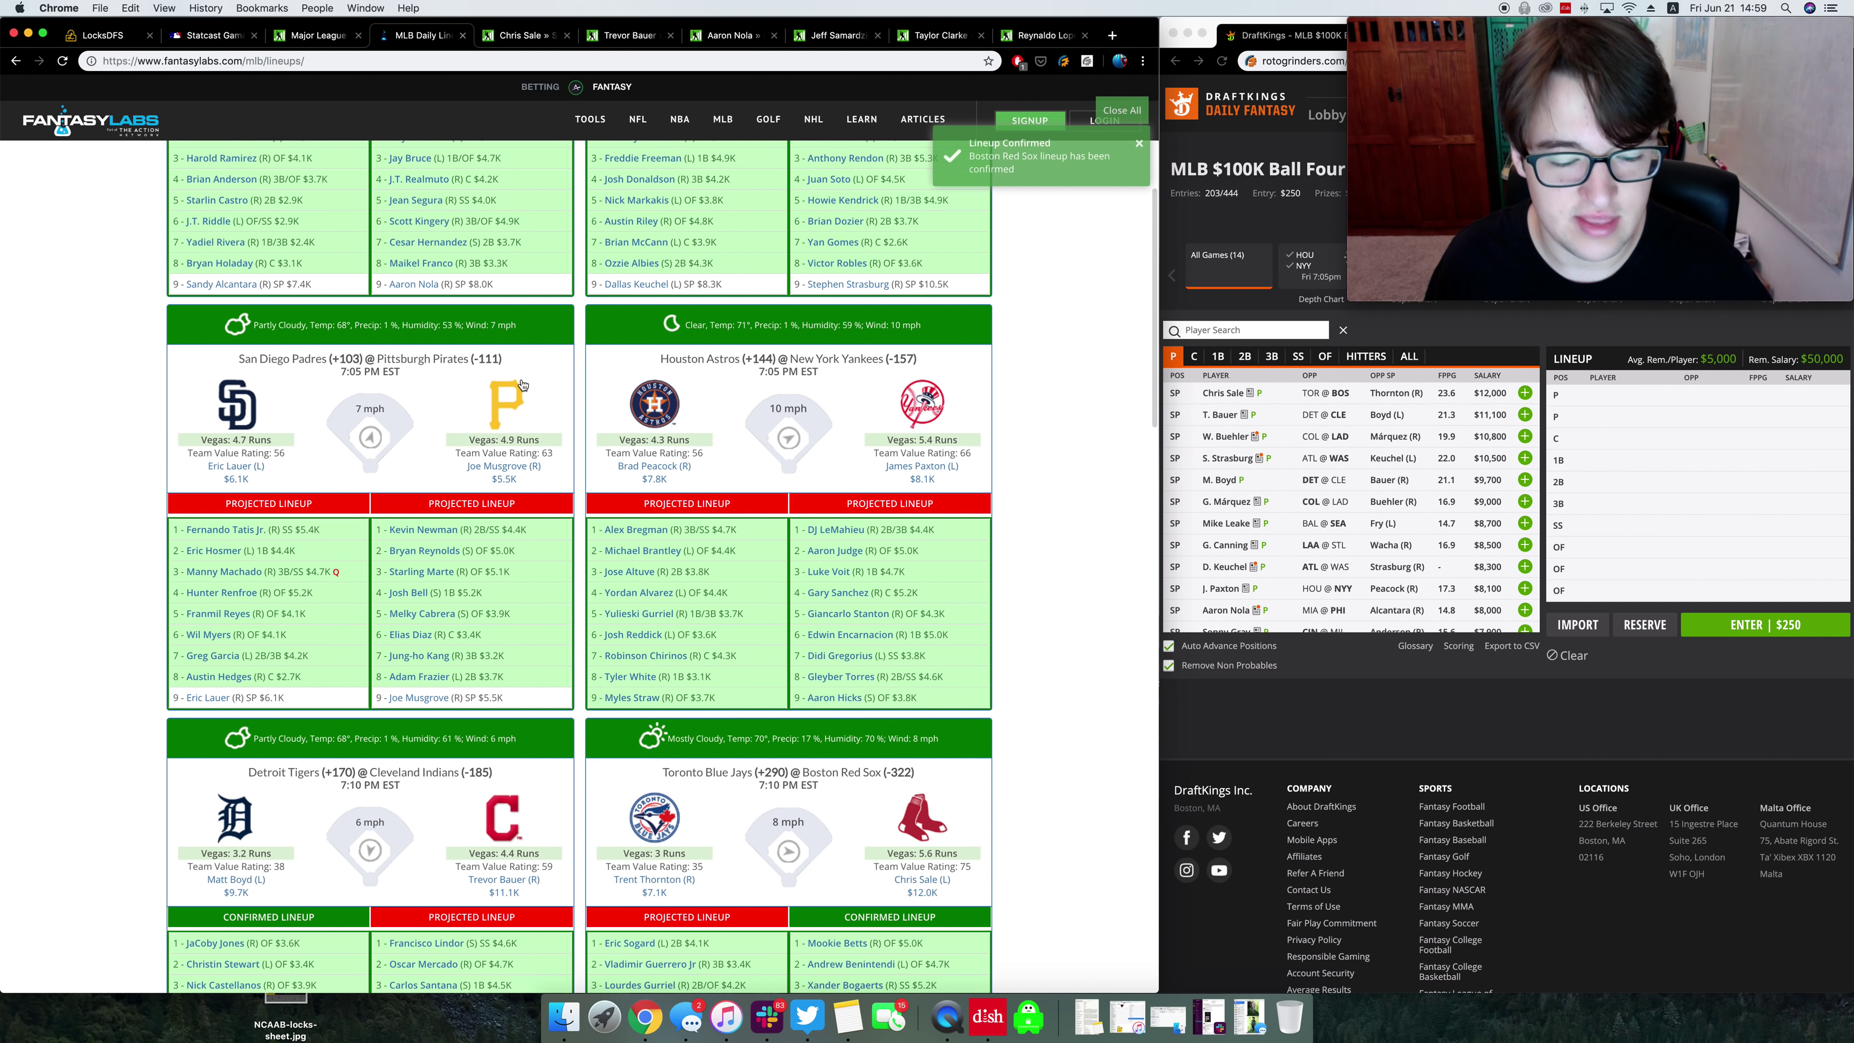
scroll(522, 385, "up", 6)
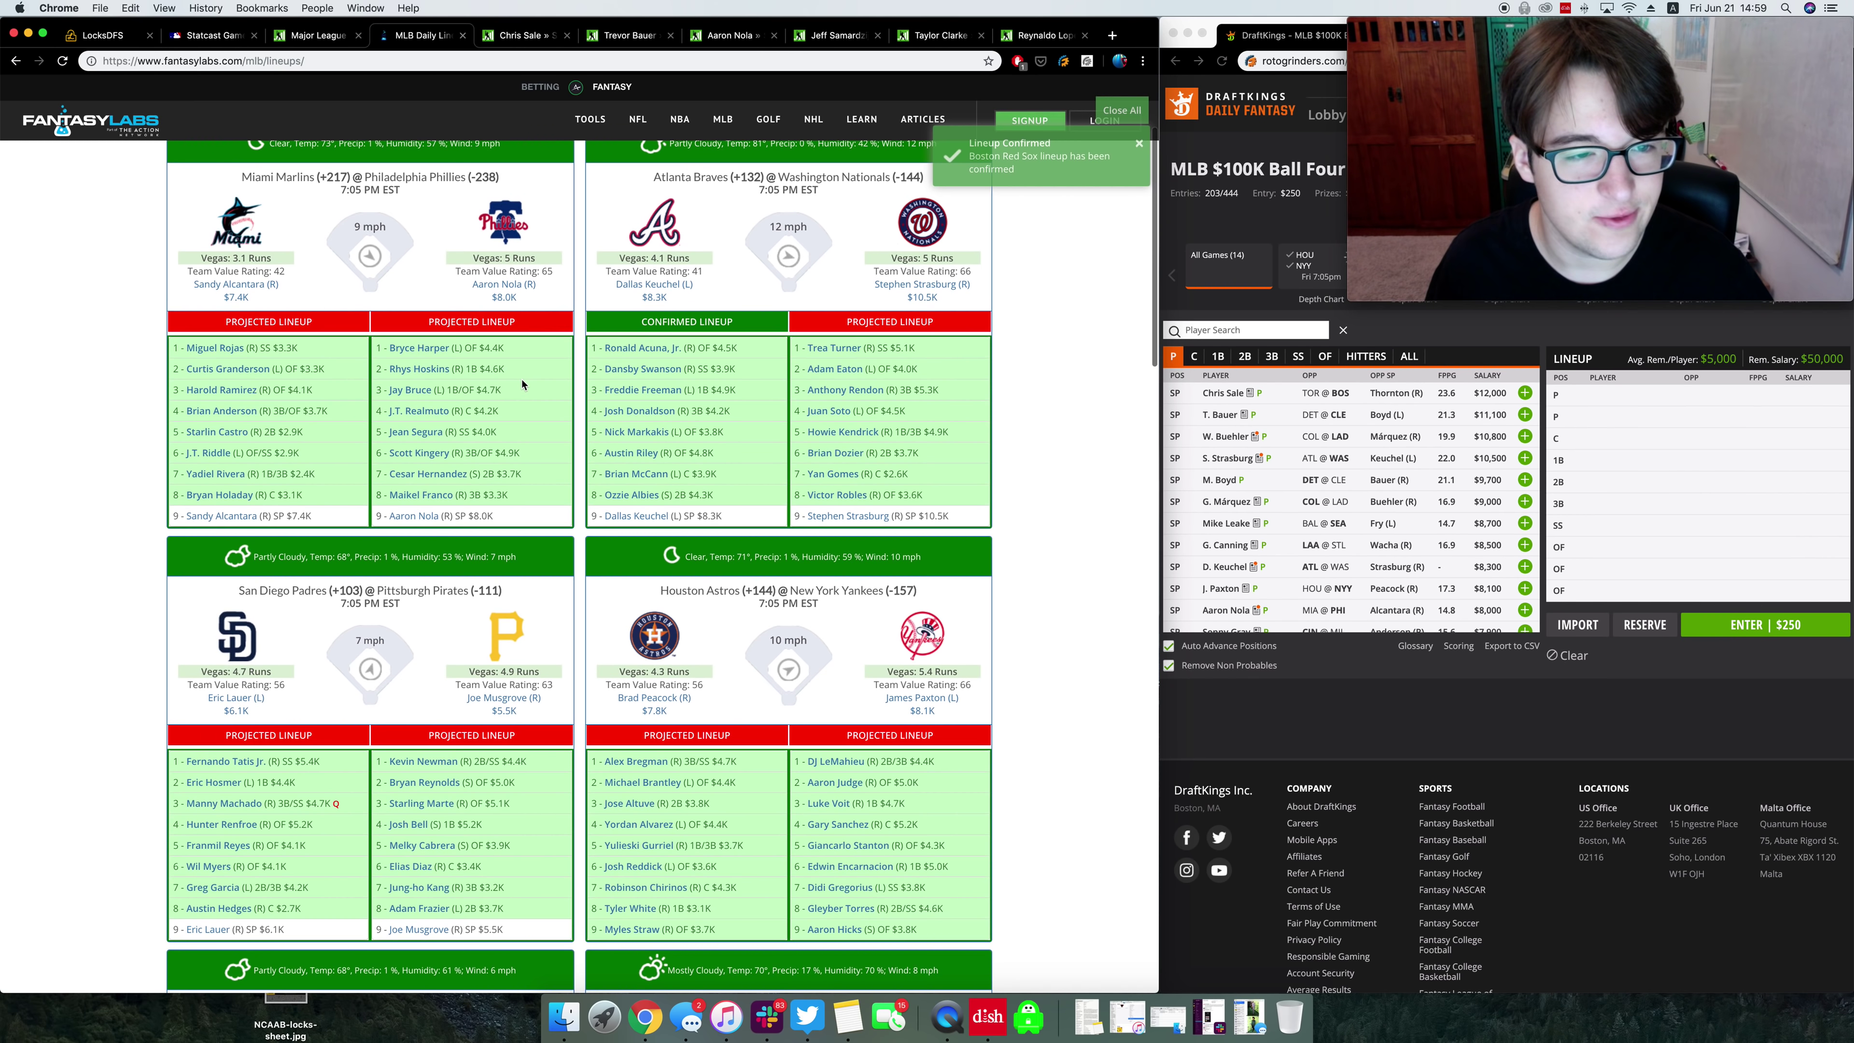
scroll(522, 385, "down", 12)
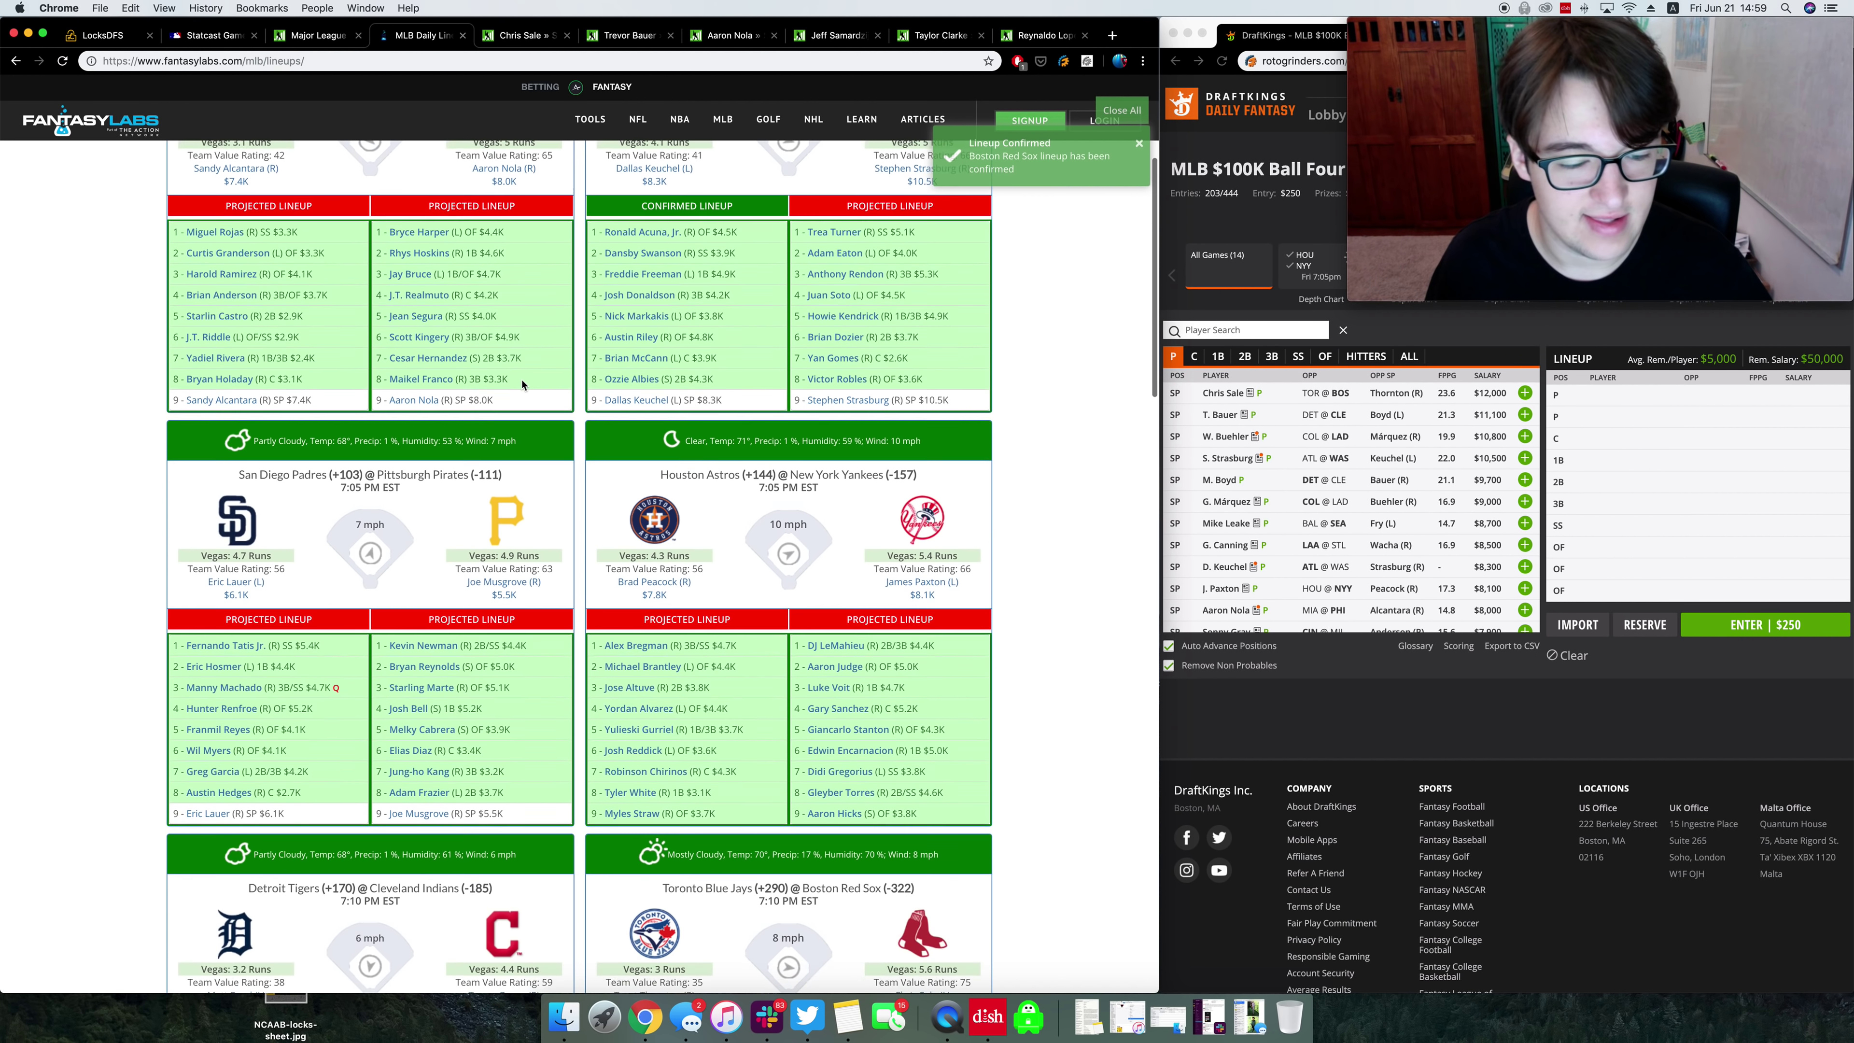
scroll(523, 385, "up", 1)
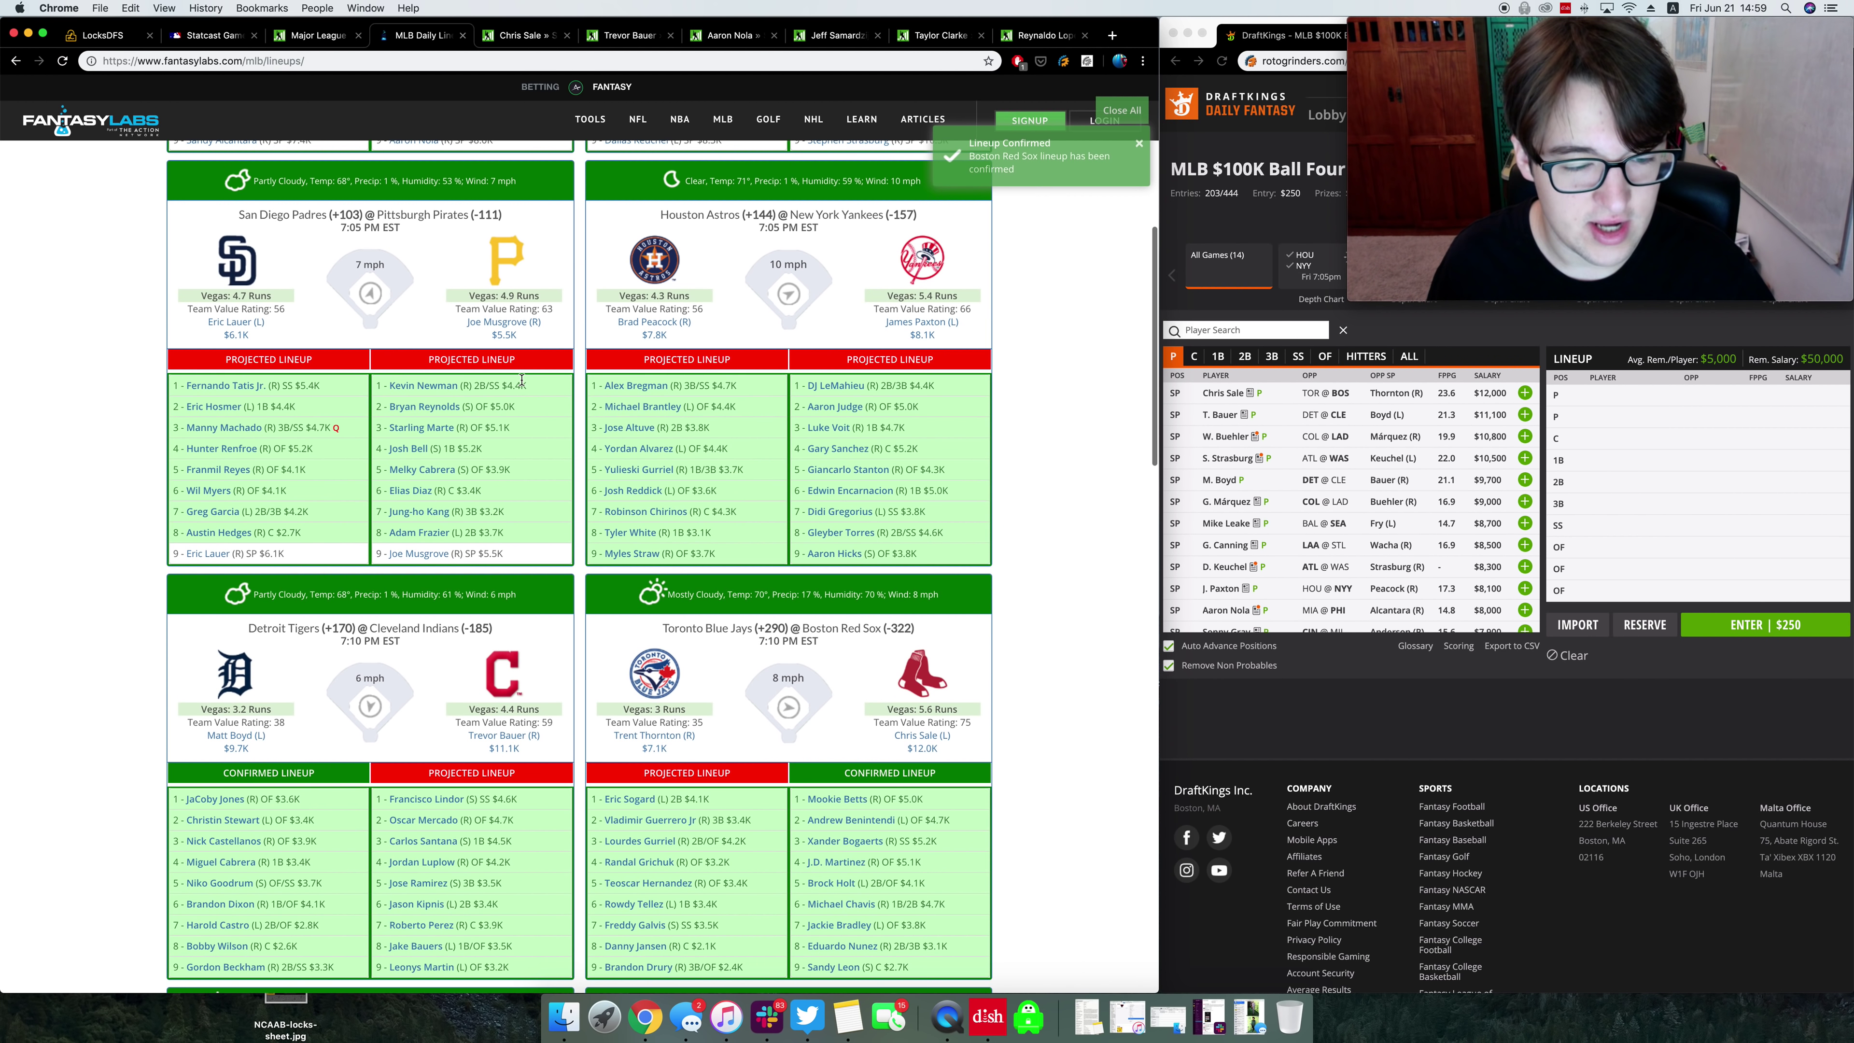
scroll(522, 379, "up", 12)
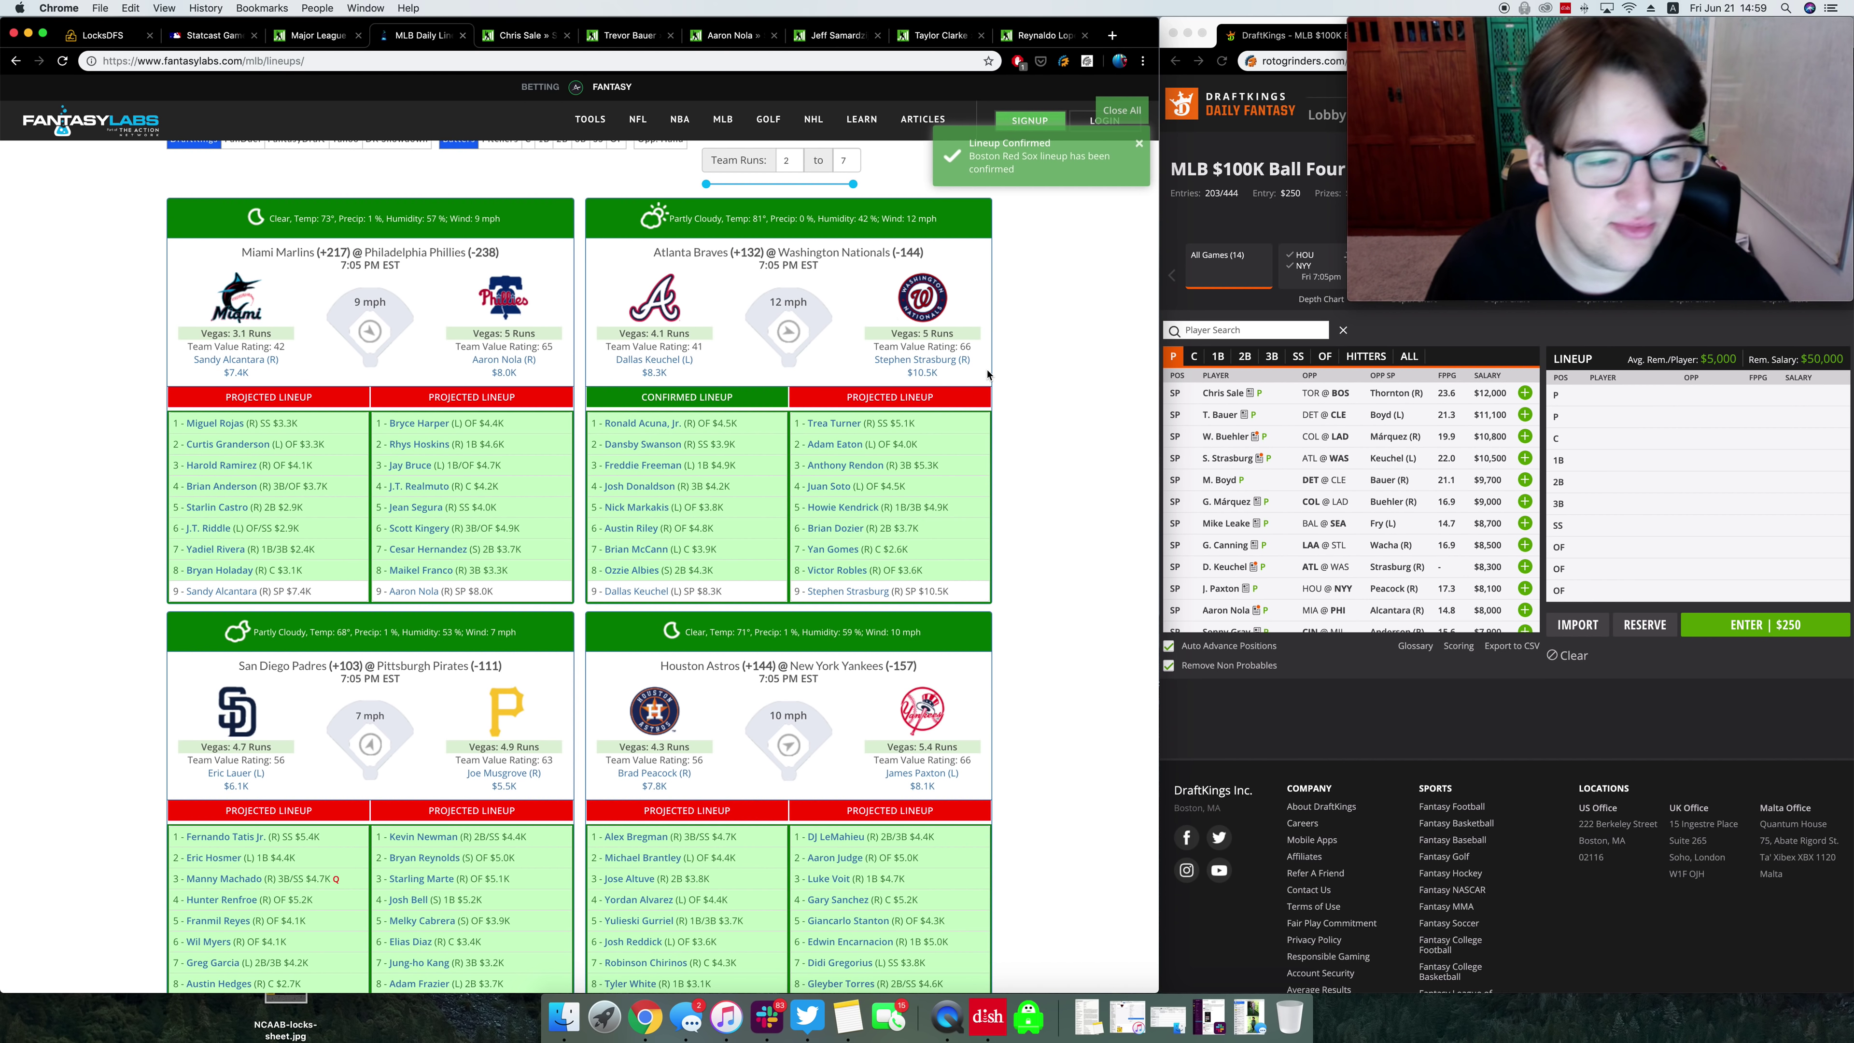
scroll(354, 369, "down", 5)
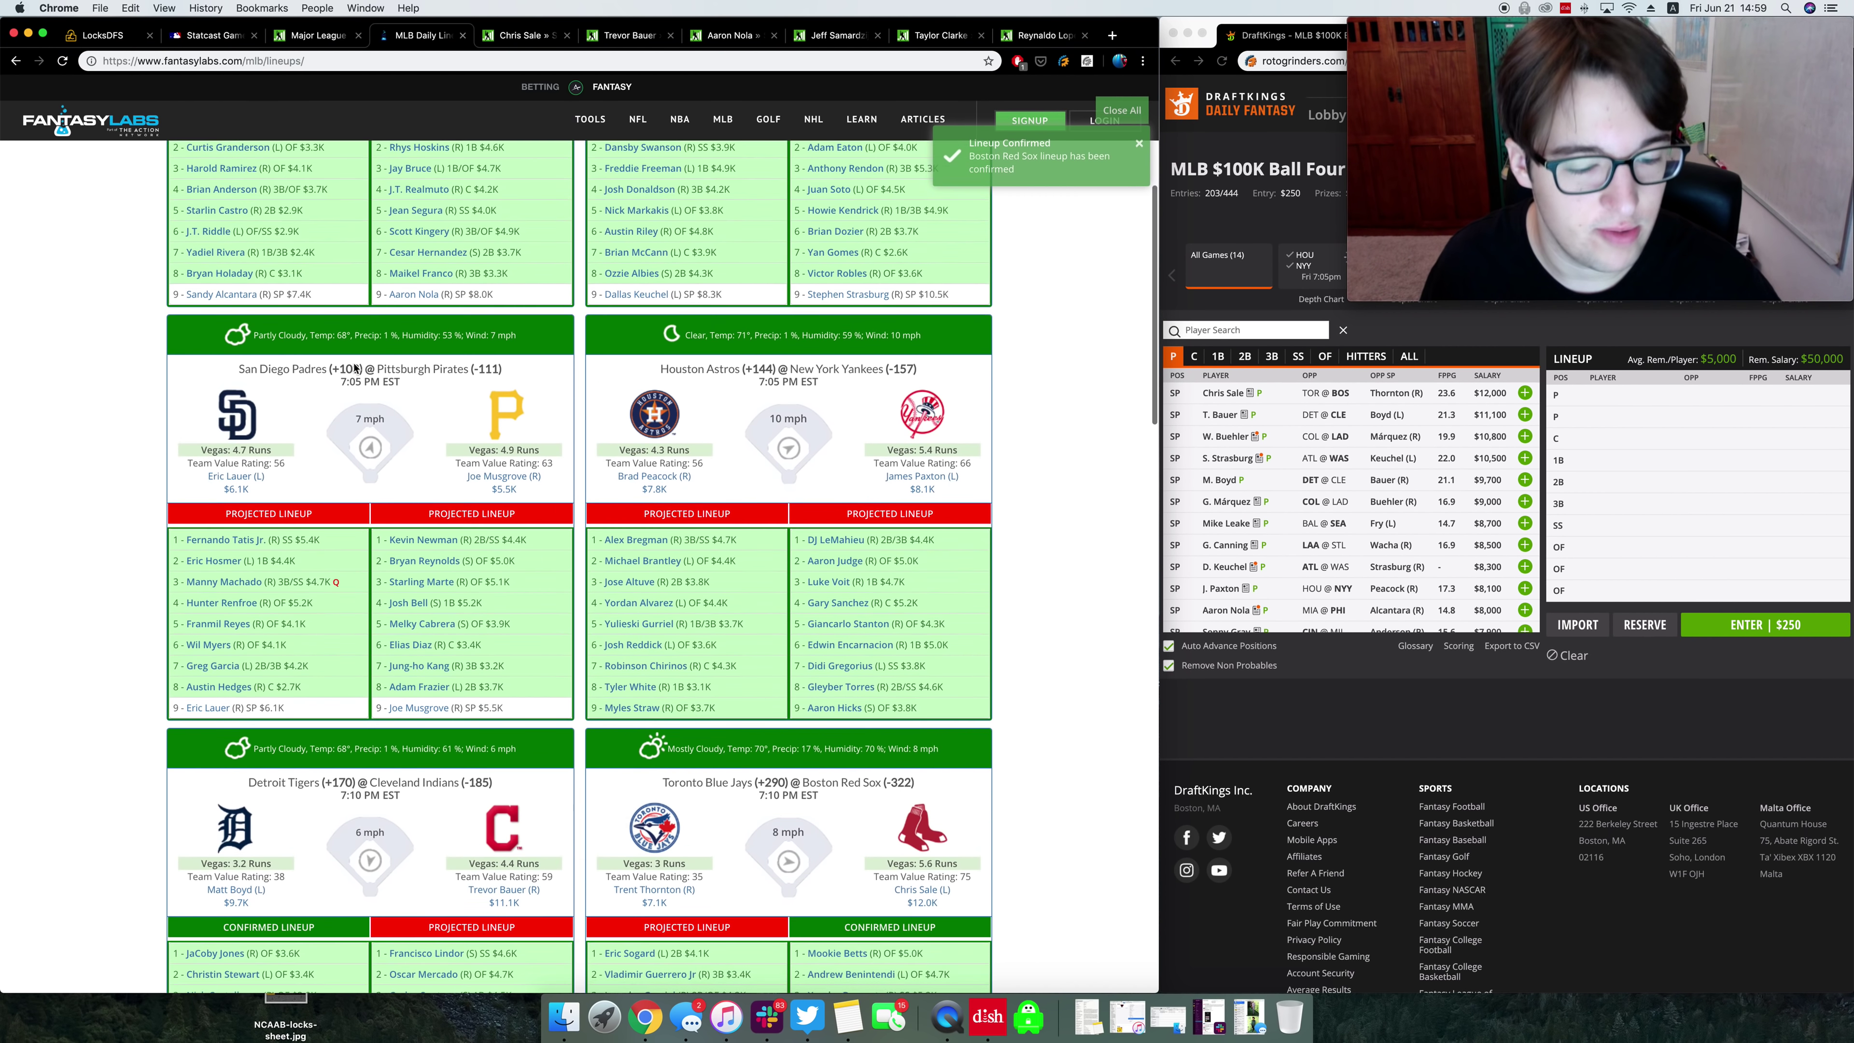
scroll(361, 367, "up", 6)
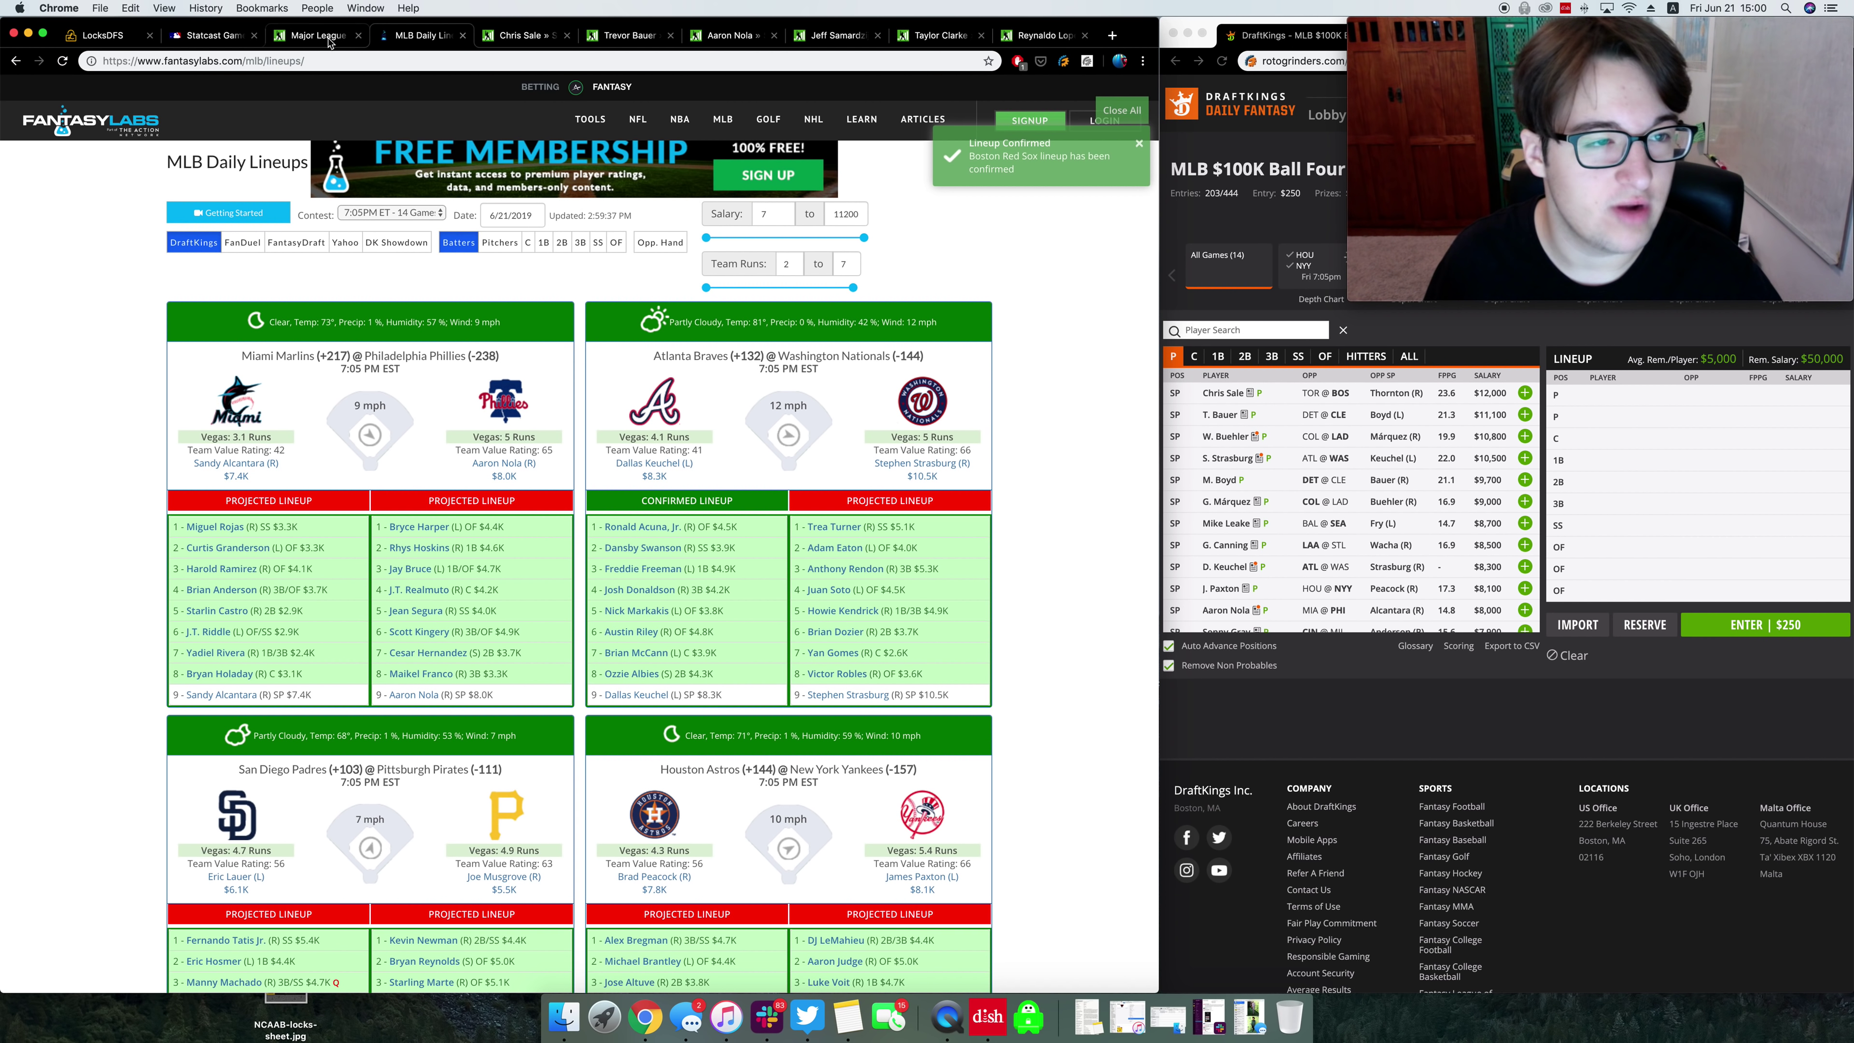
Step: Set the FanGraphs team batting leaderboard's split to vs R and sort the teams by wRC+
key("ctrl+shift+Tab")
scroll(389, 316, "up", 4)
left_click(474, 350)
left_click(443, 399)
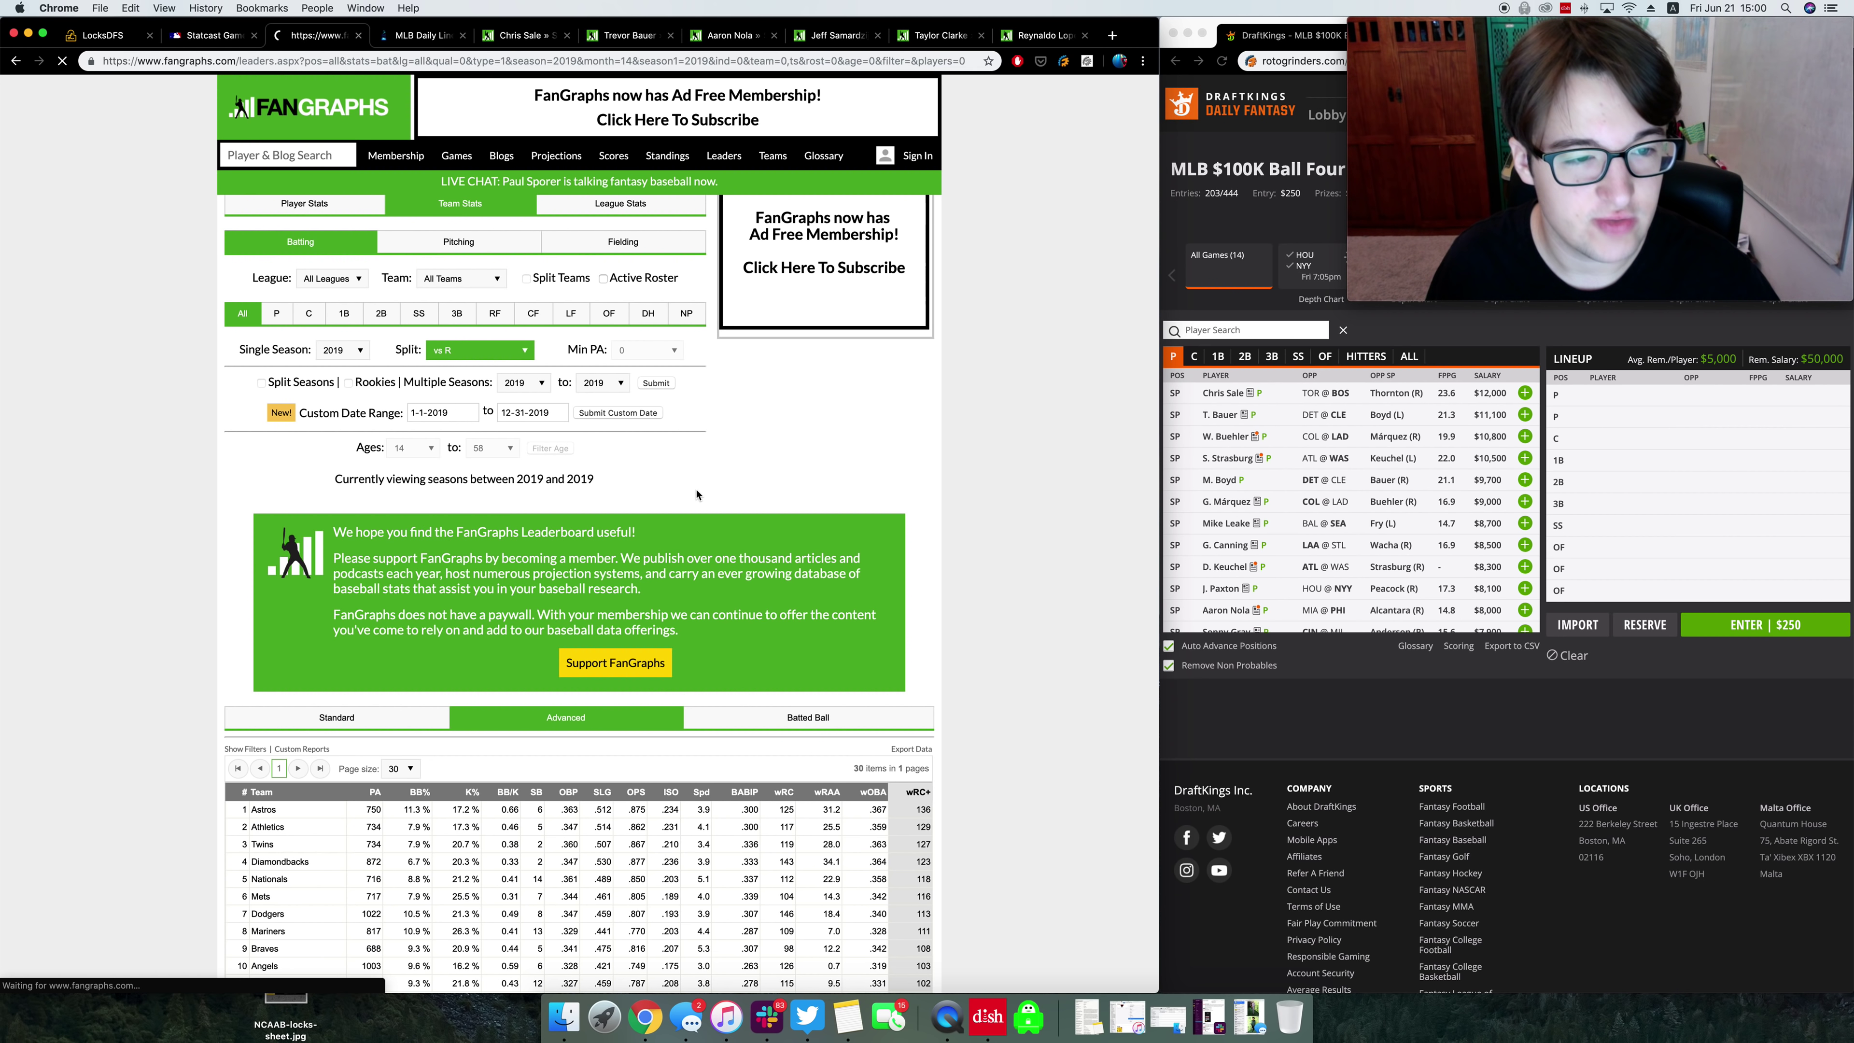
scroll(285, 745, "down", 5)
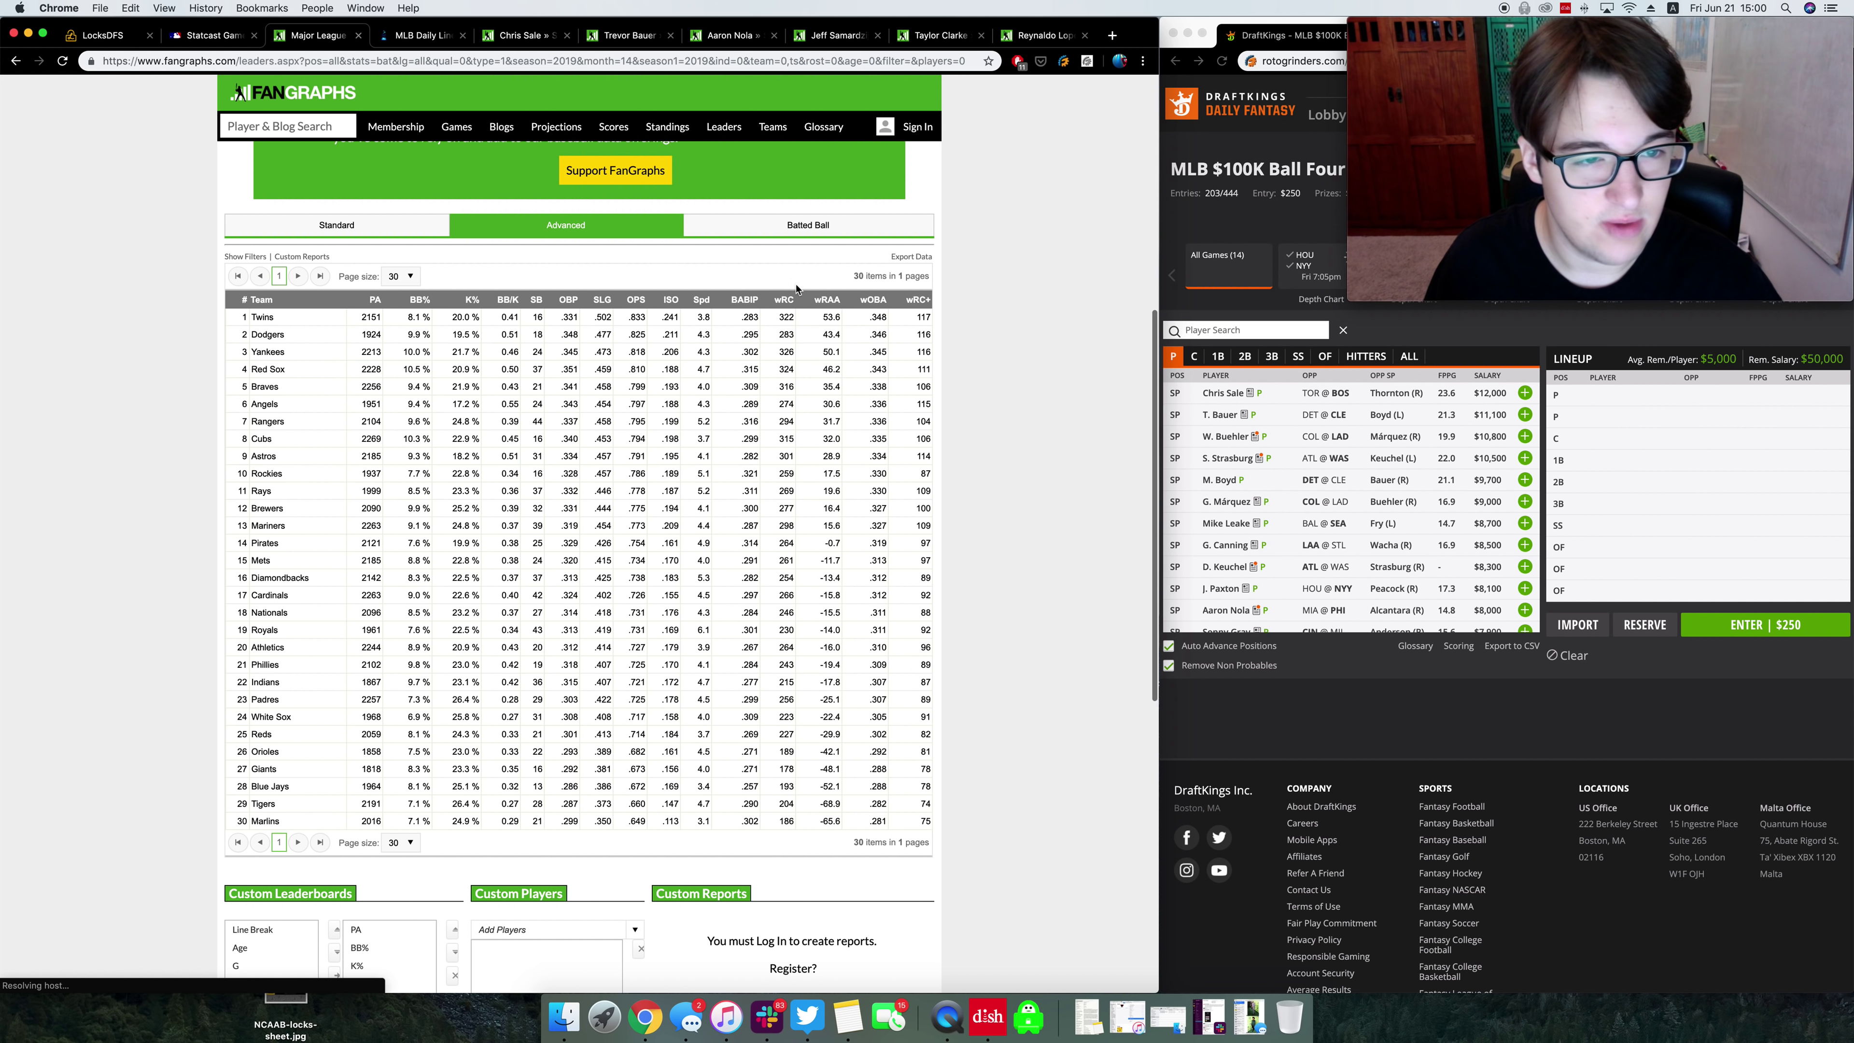
left_click(917, 299)
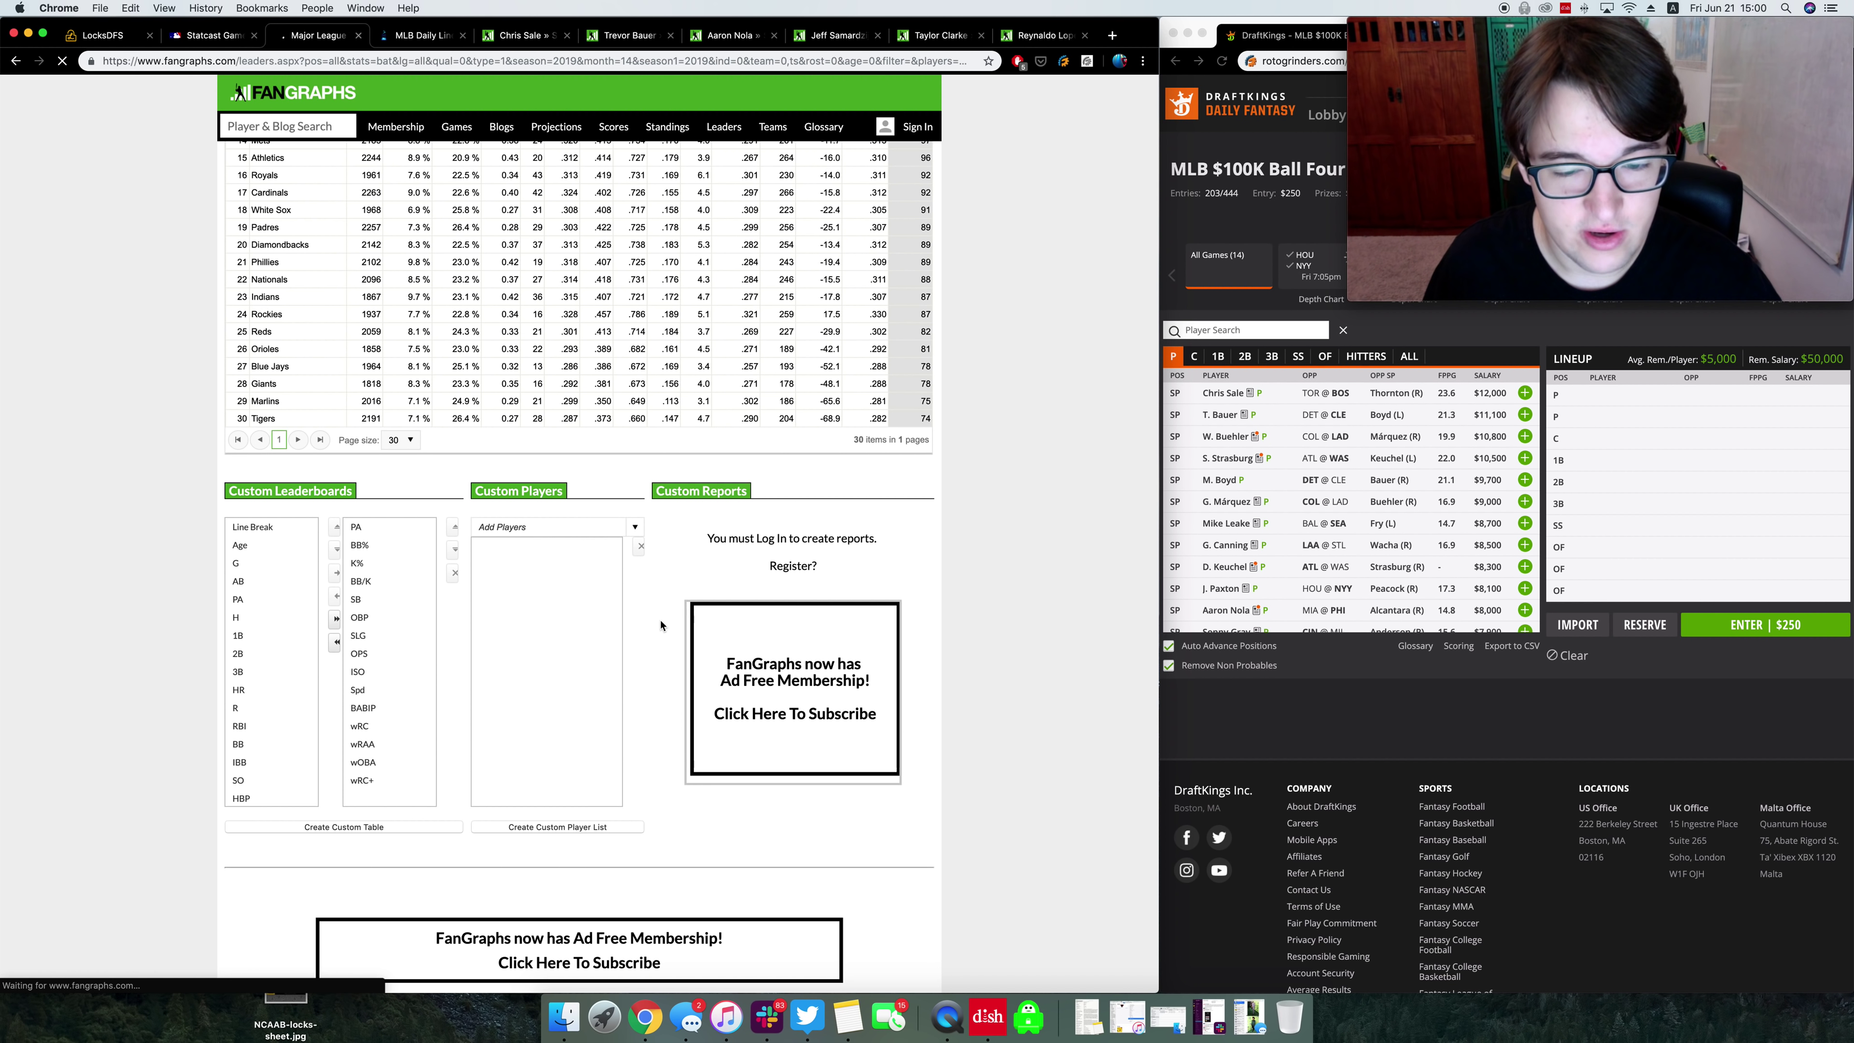
Step: Check the strikeout rate and wRC+ of the Tigers and the other lowest-ranked teams against right-handed pitching
scroll(666, 621, "up", 3)
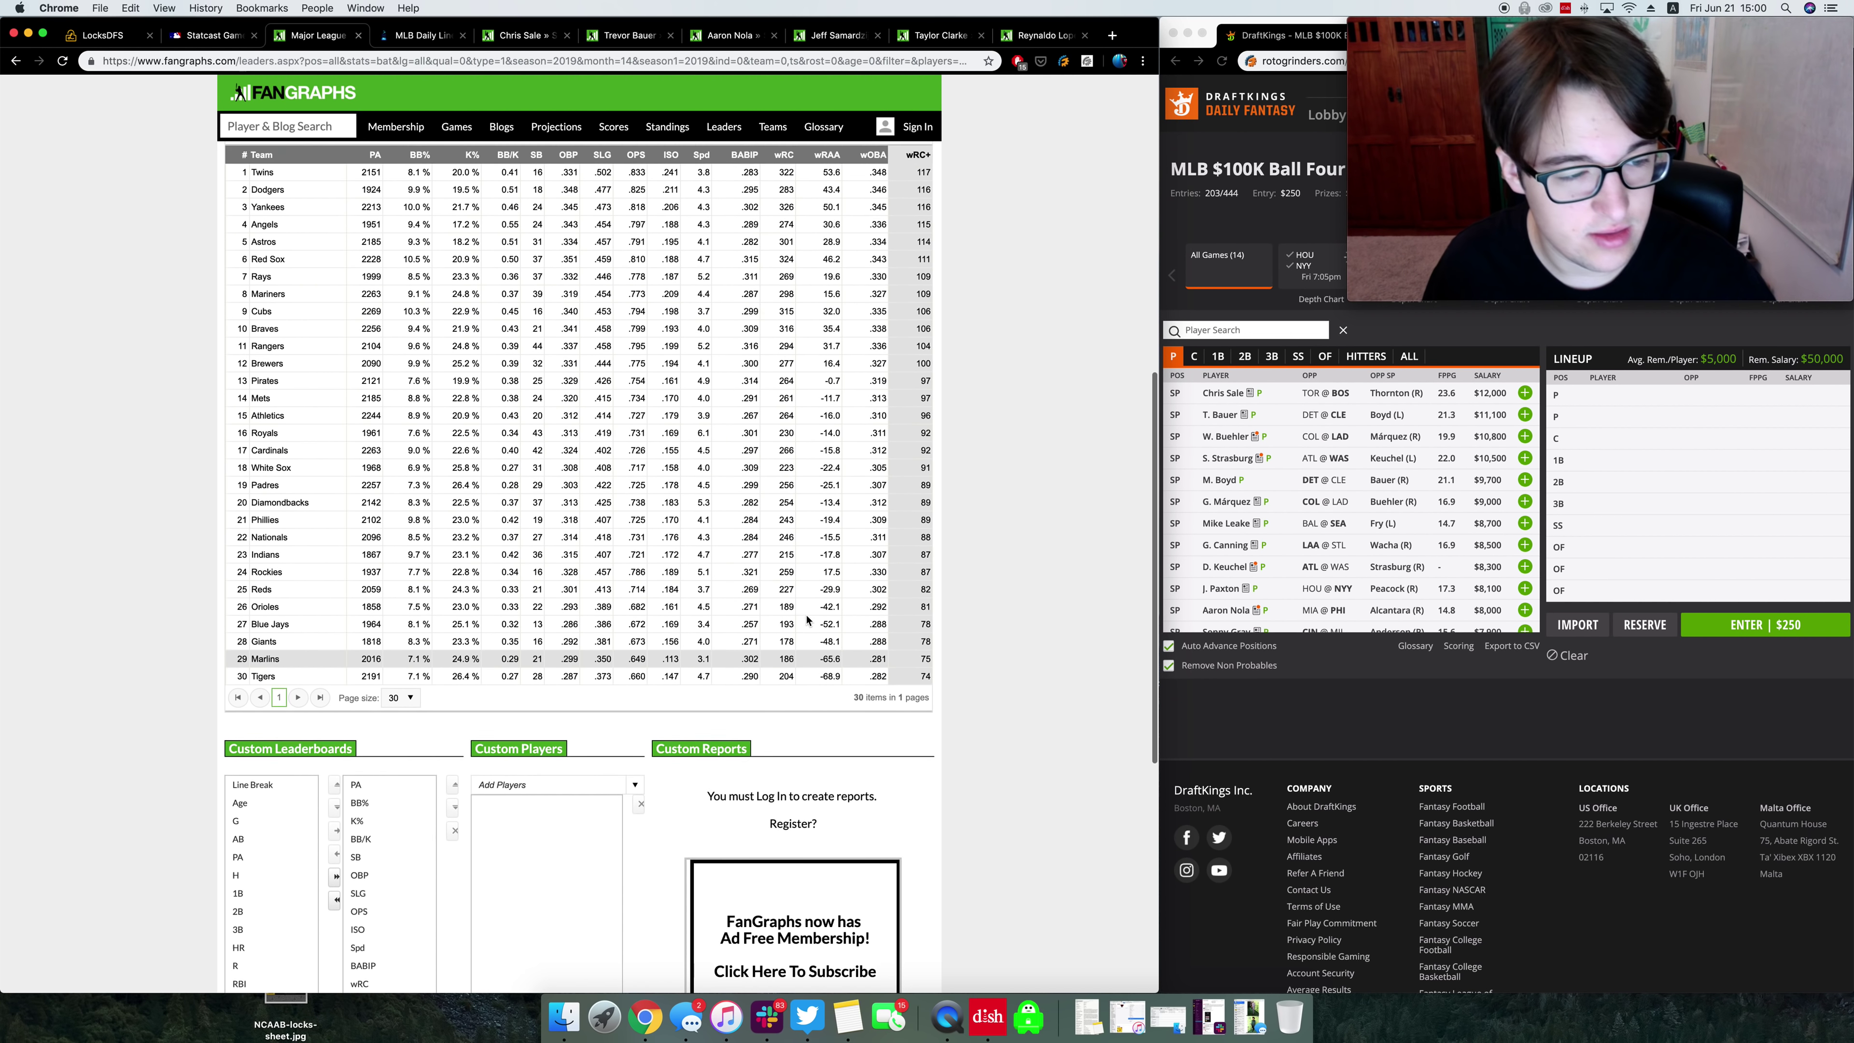
left_click_drag(451, 814, 481, 815)
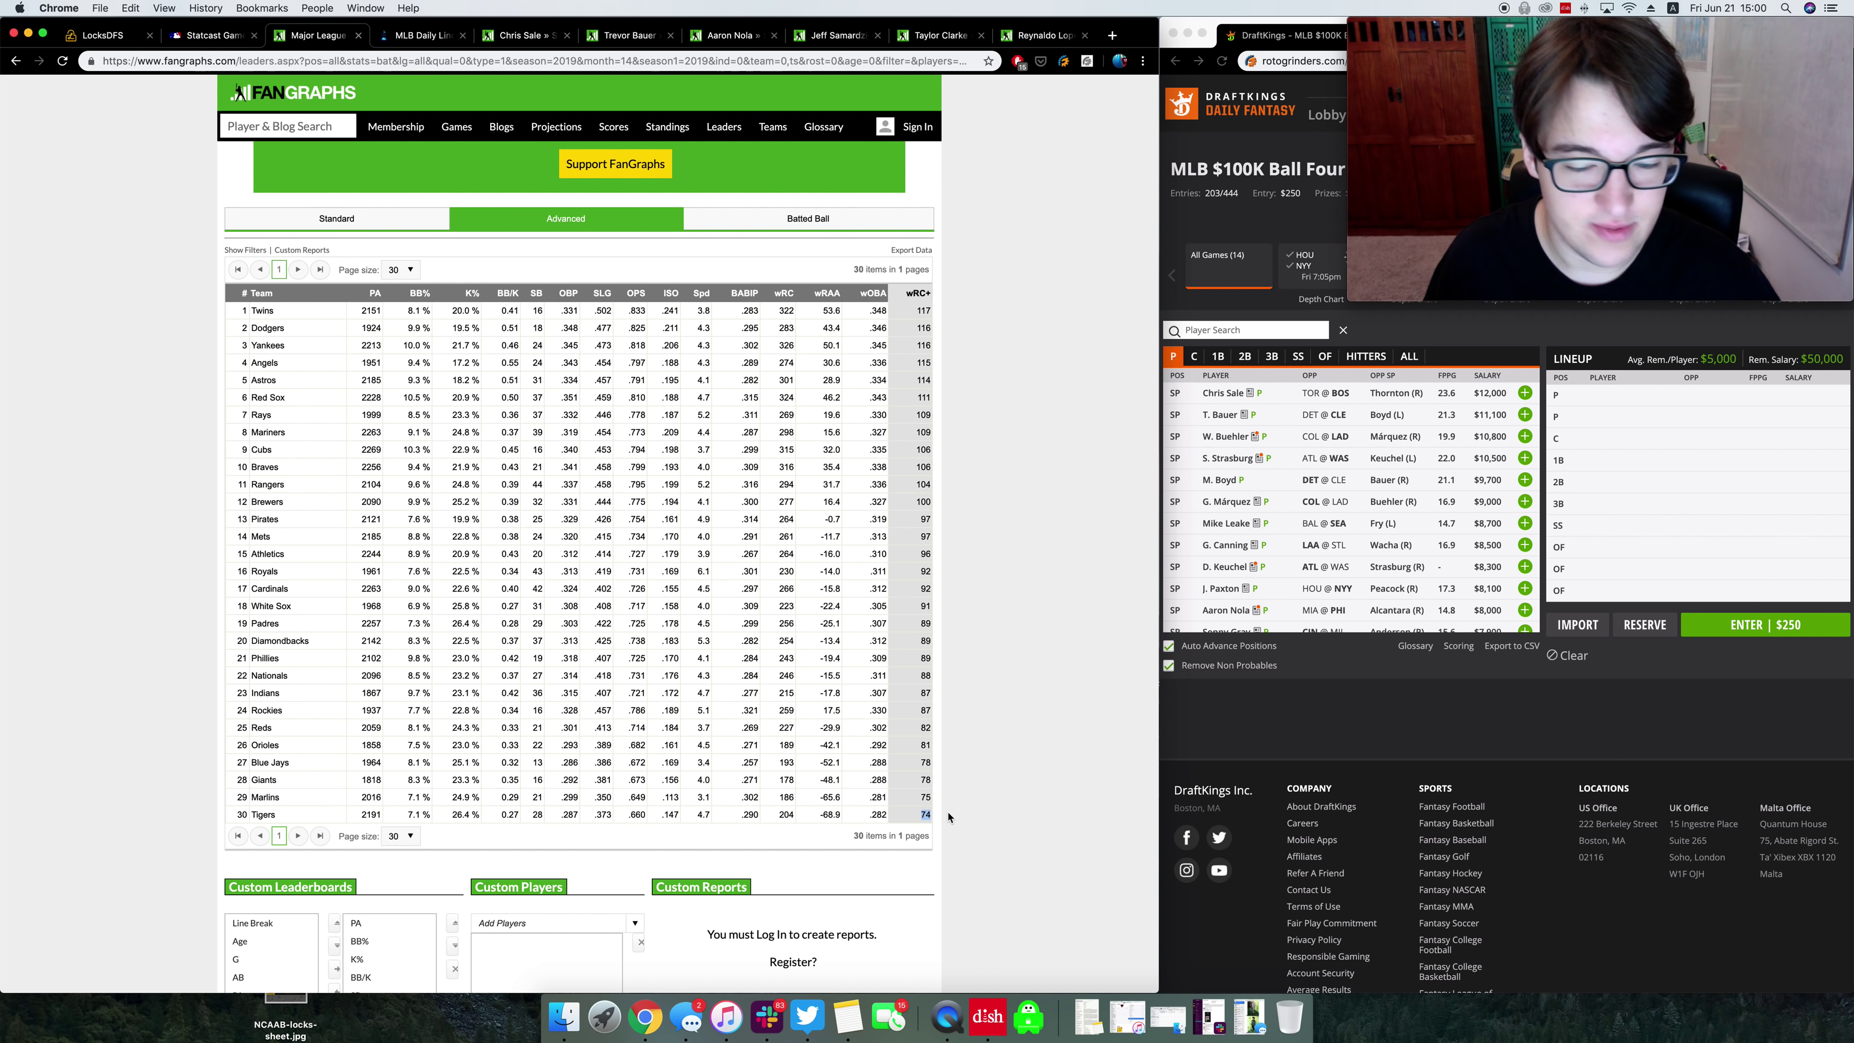
left_click(417, 804)
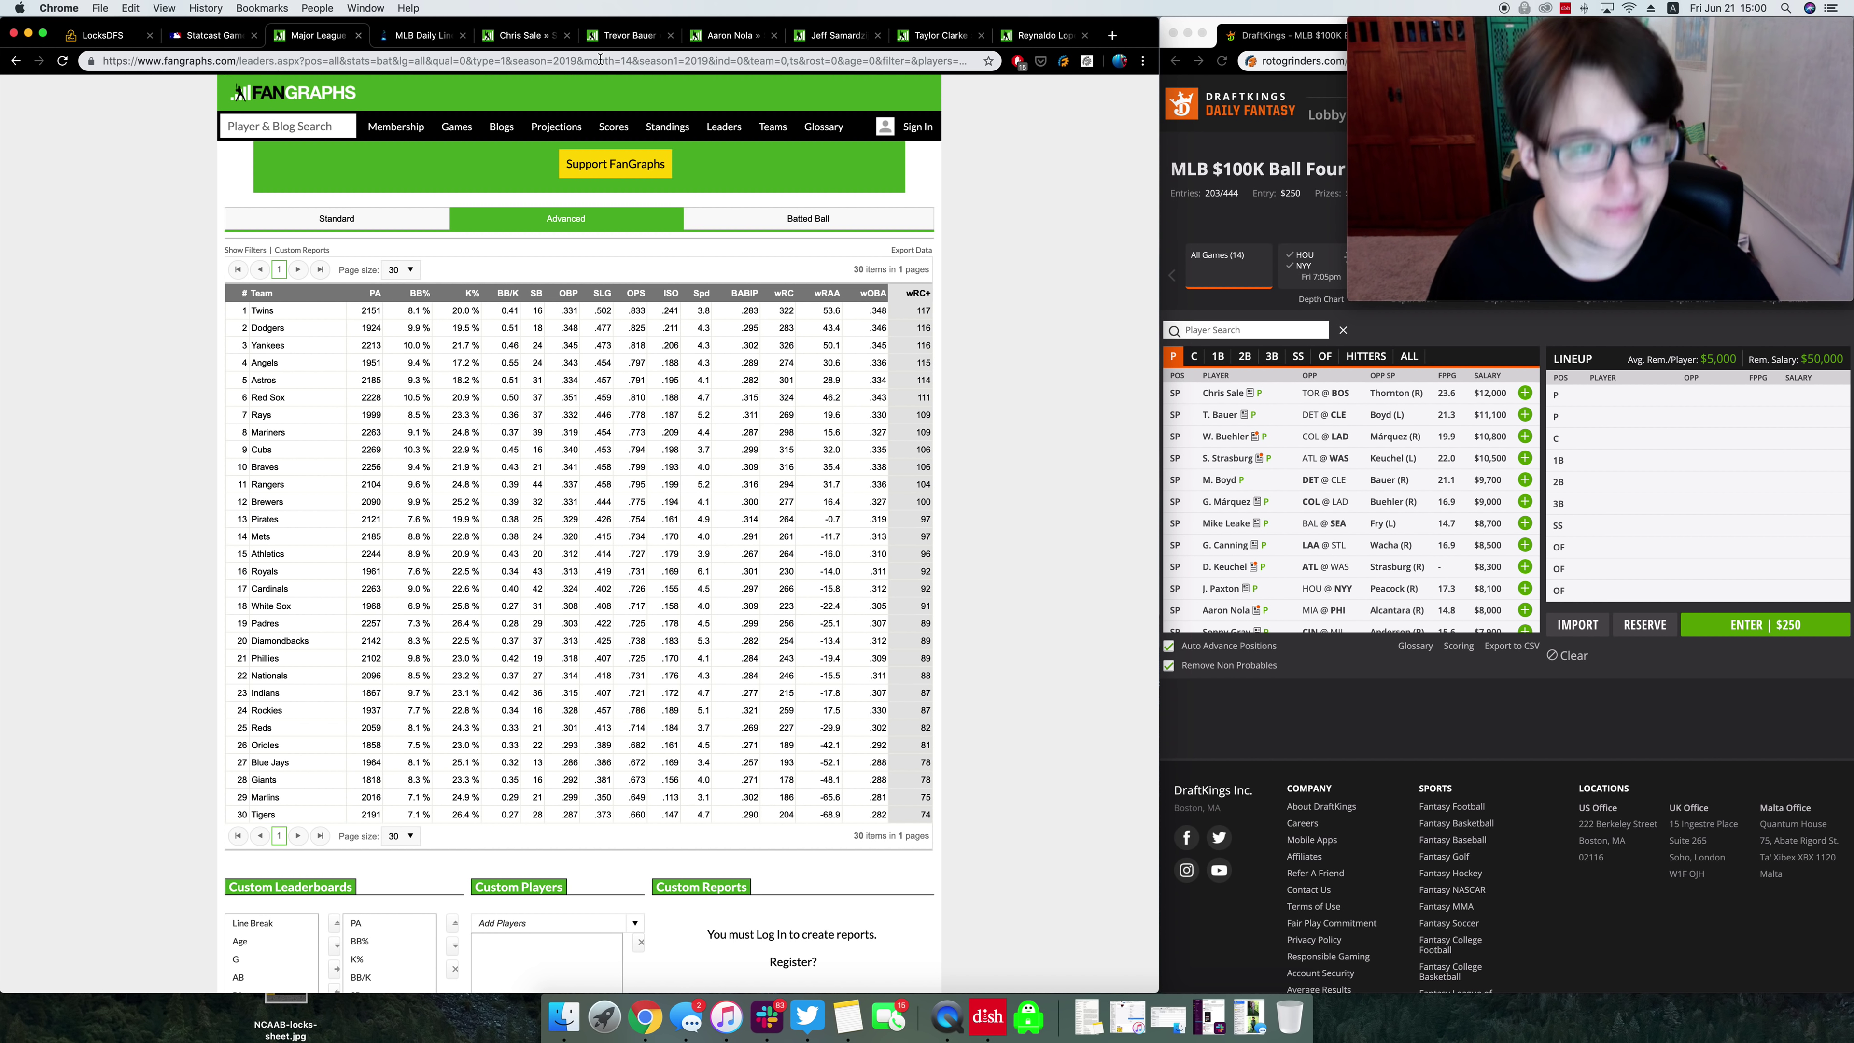
Step: Open Aaron Nola's 2019 pitching splits, decline the membership request, and review his advanced and batted ball splits
left_click(731, 43)
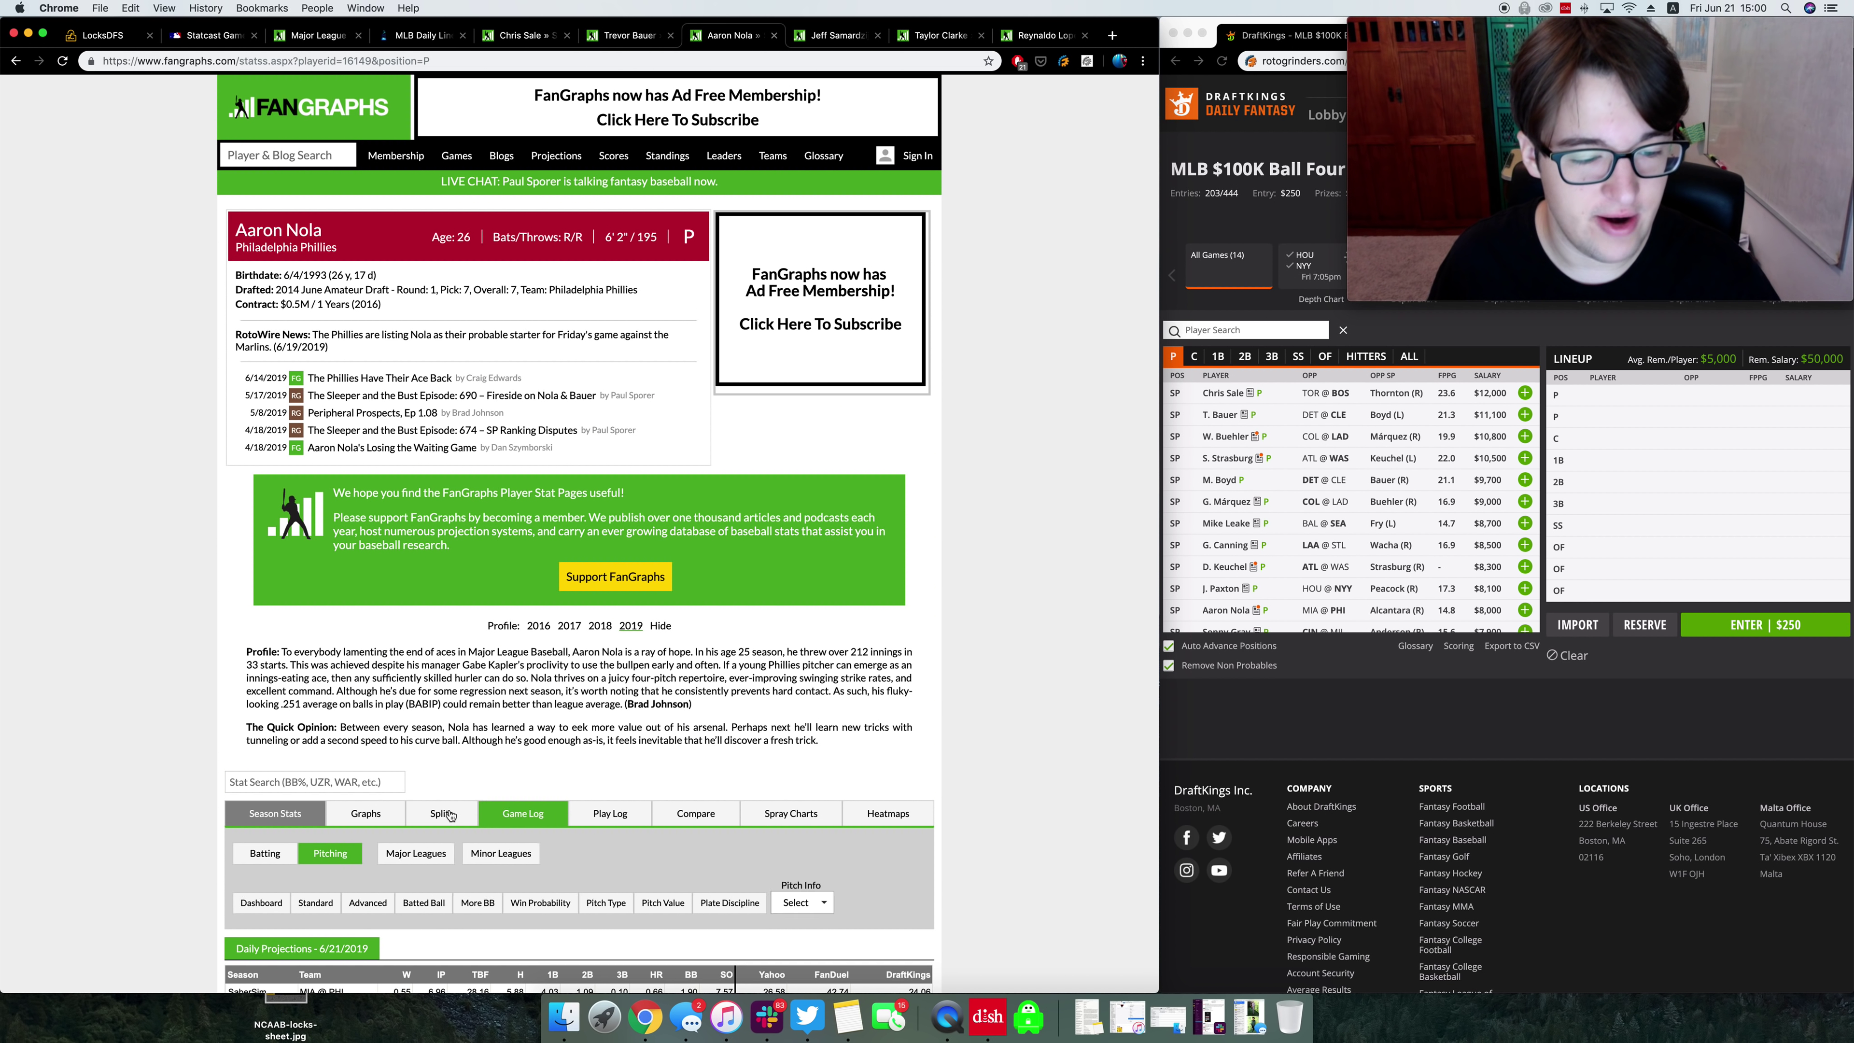
left_click(434, 820)
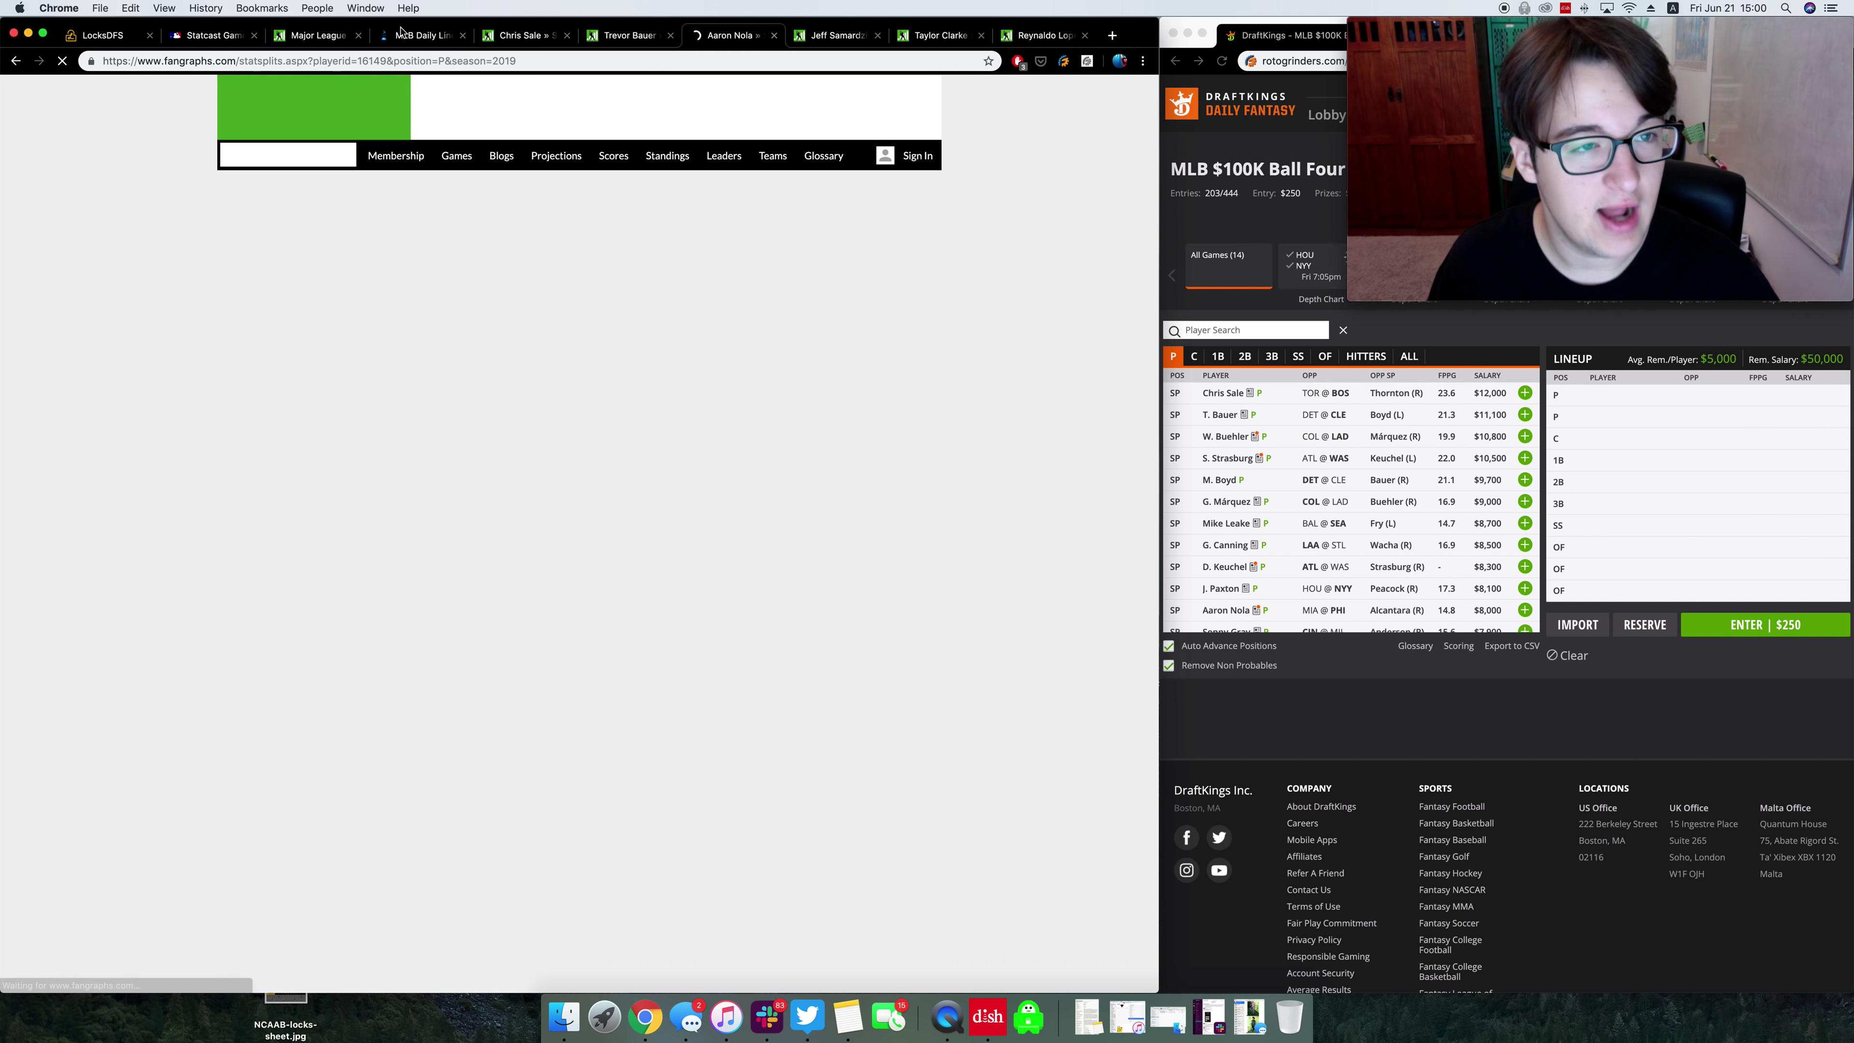
scroll(410, 418, "down", 4)
scroll(409, 418, "down", 10)
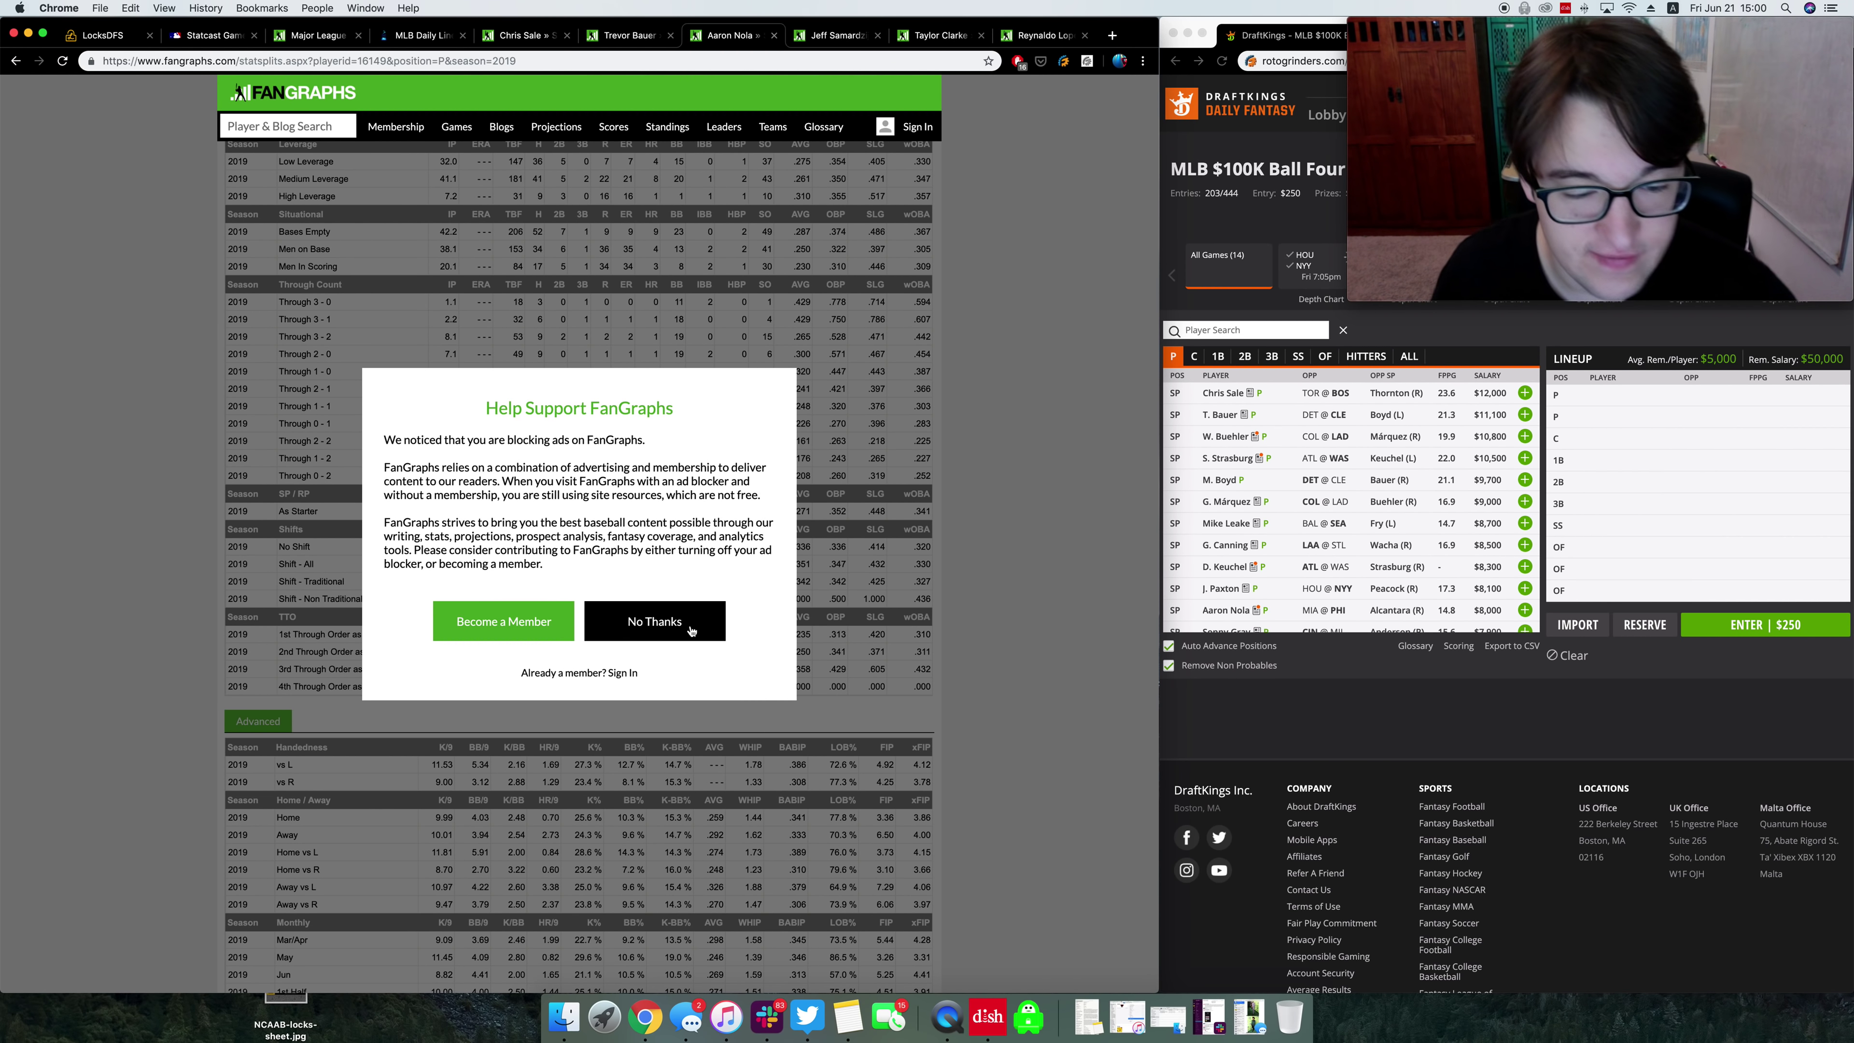
left_click(690, 622)
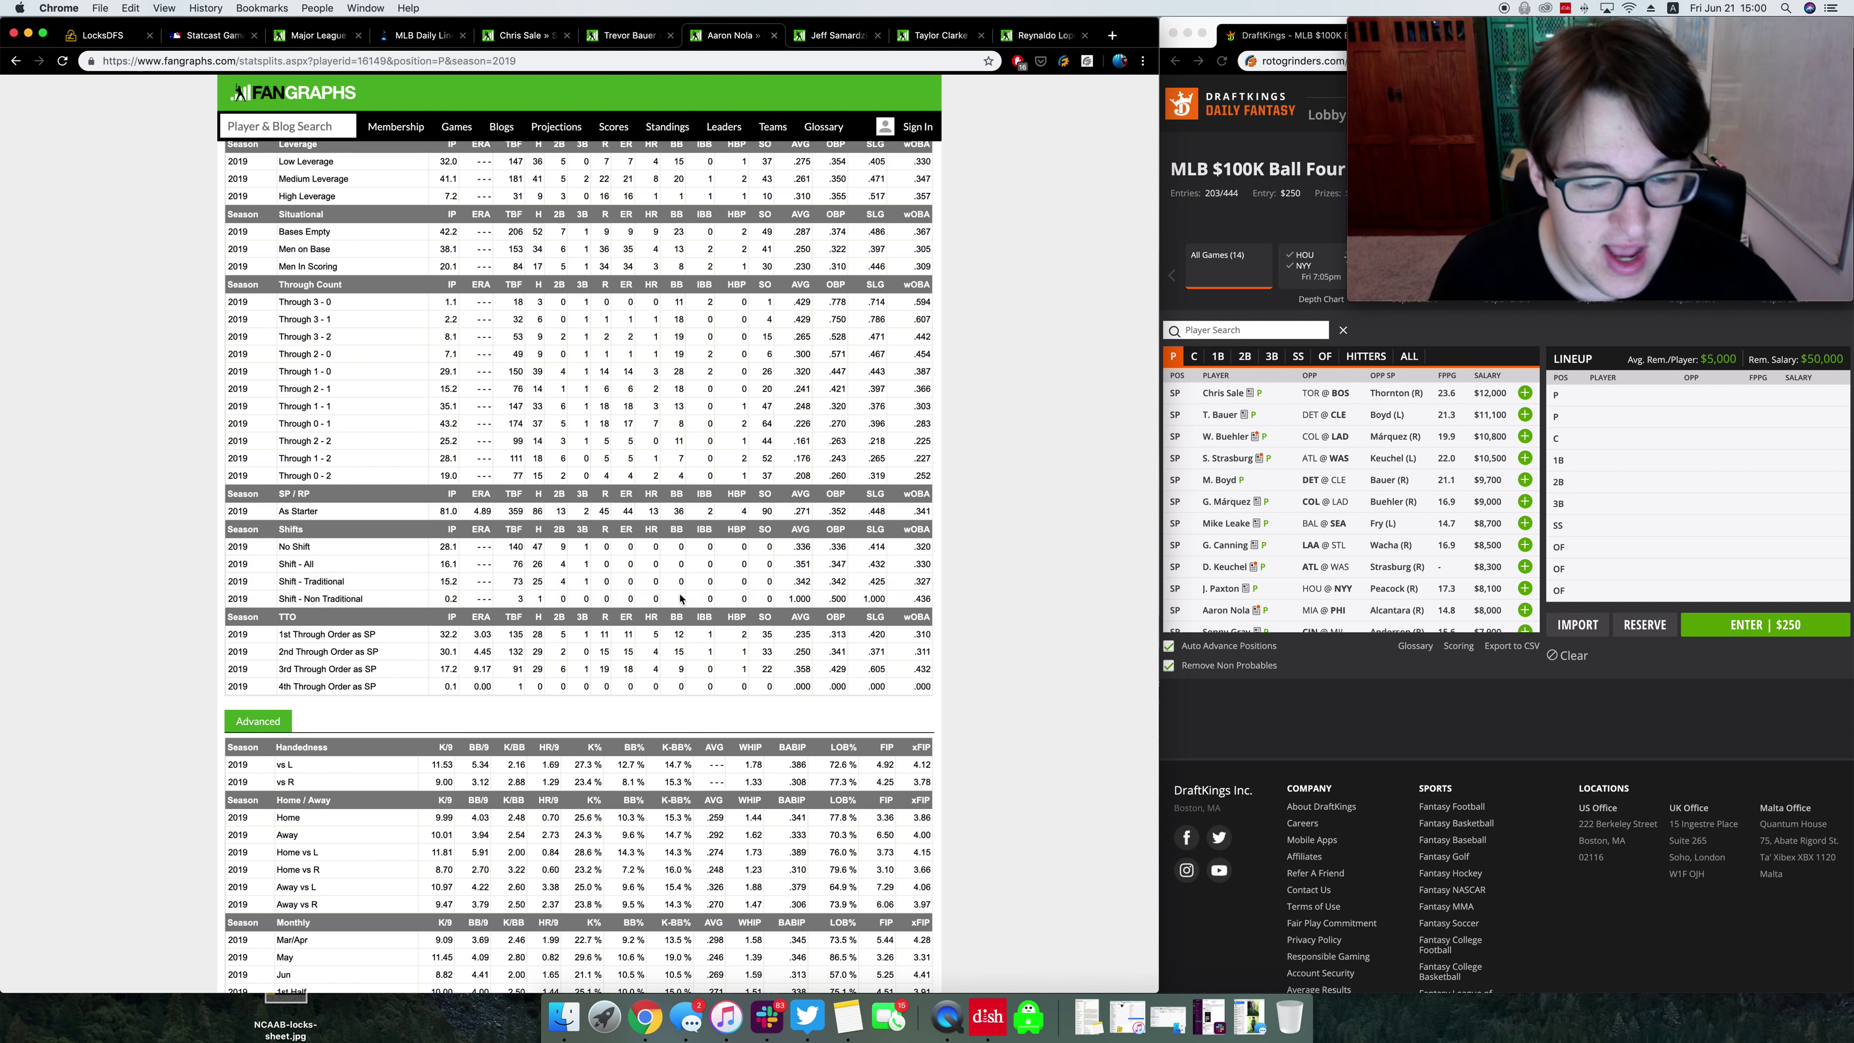
scroll(822, 544, "down", 10)
scroll(823, 544, "up", 20)
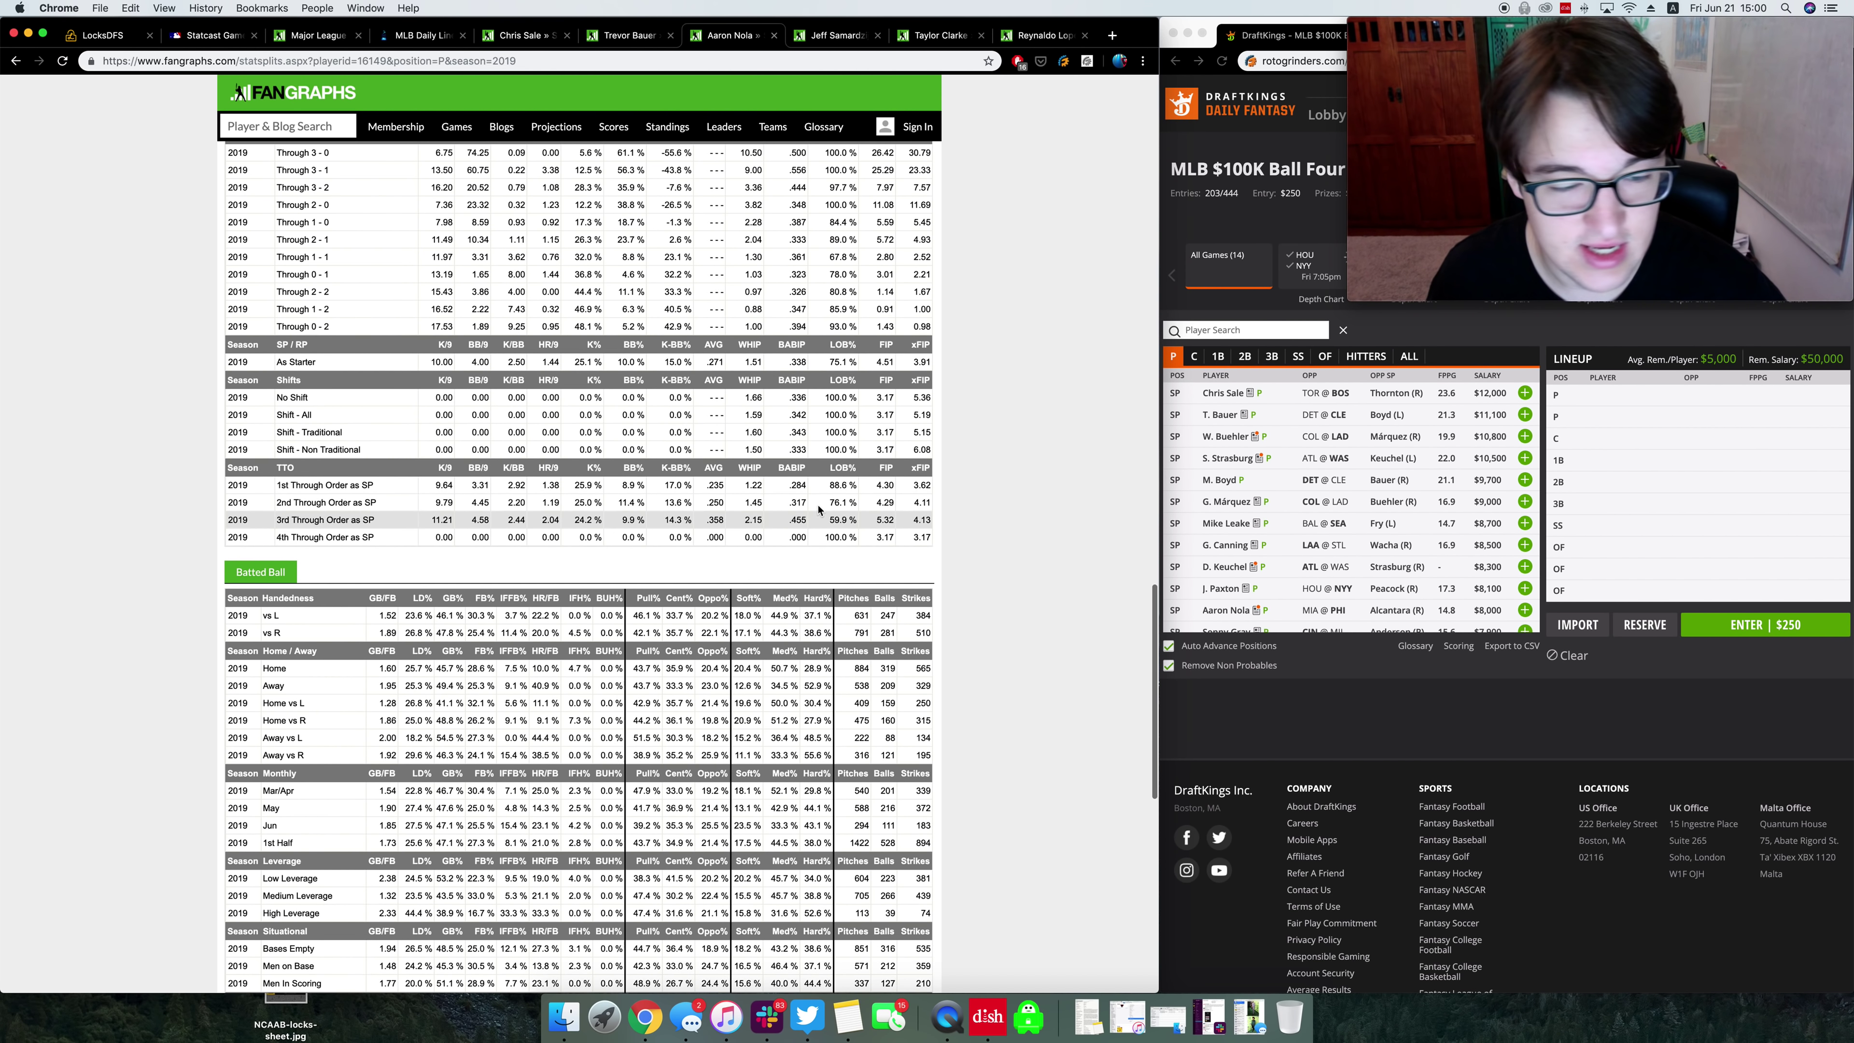
scroll(817, 504, "up", 3)
Step: Review the plate discipline columns of Aaron Nola's 2019 game log and return to the FantasyLabs daily lineups
mouse_move(622, 561)
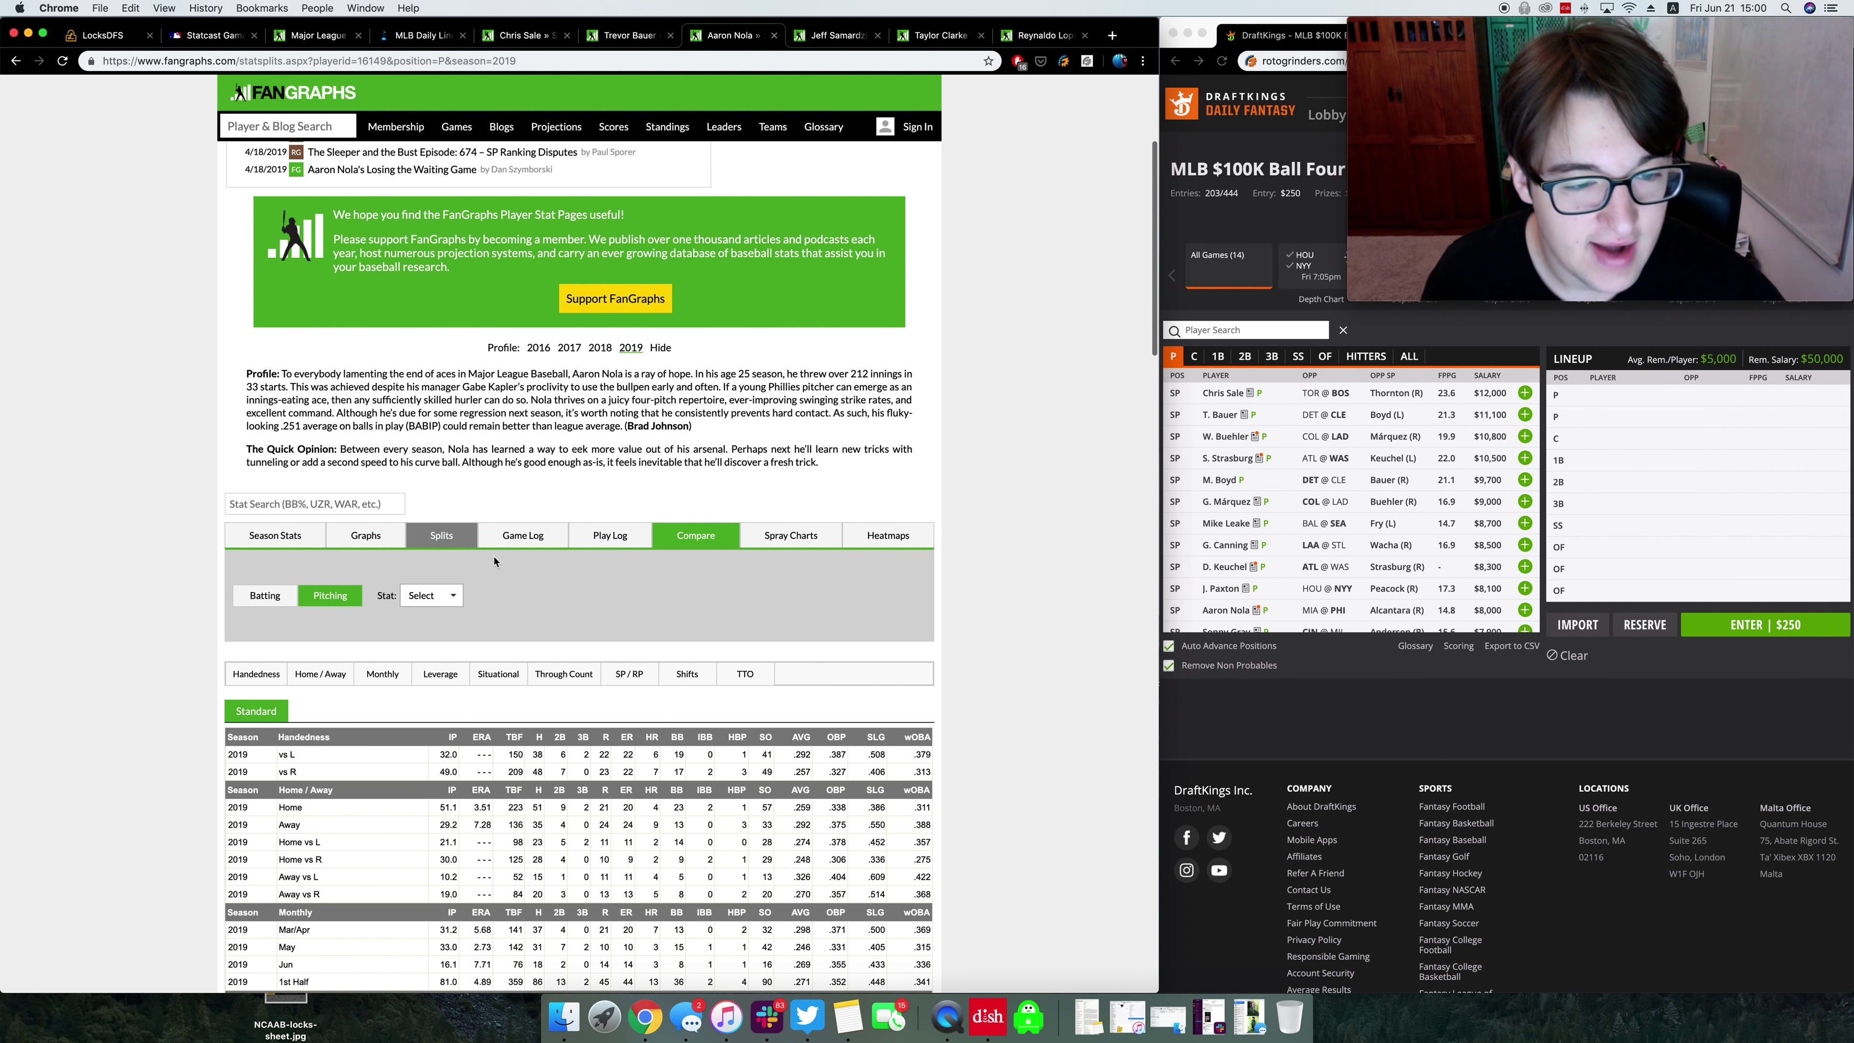
mouse_move(522, 544)
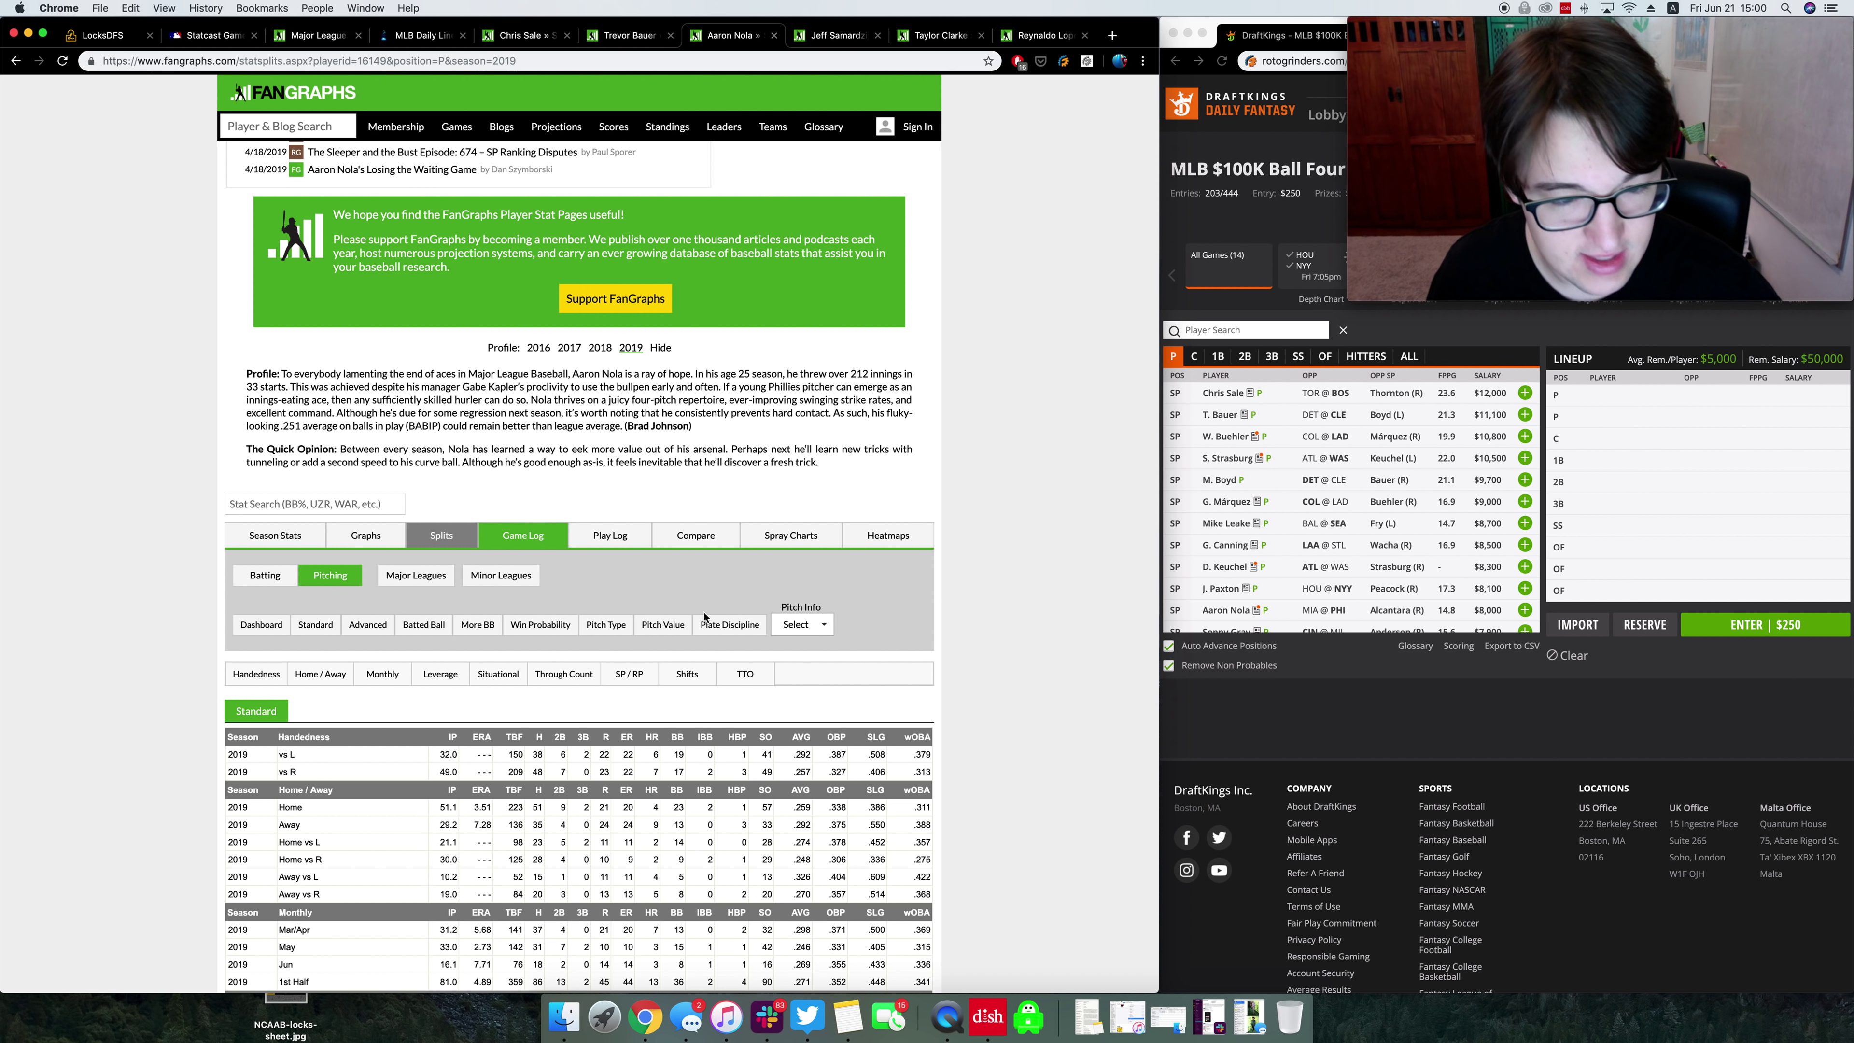
left_click(730, 623)
scroll(838, 630, "down", 7)
left_click_drag(934, 802, 946, 533)
left_click(947, 533)
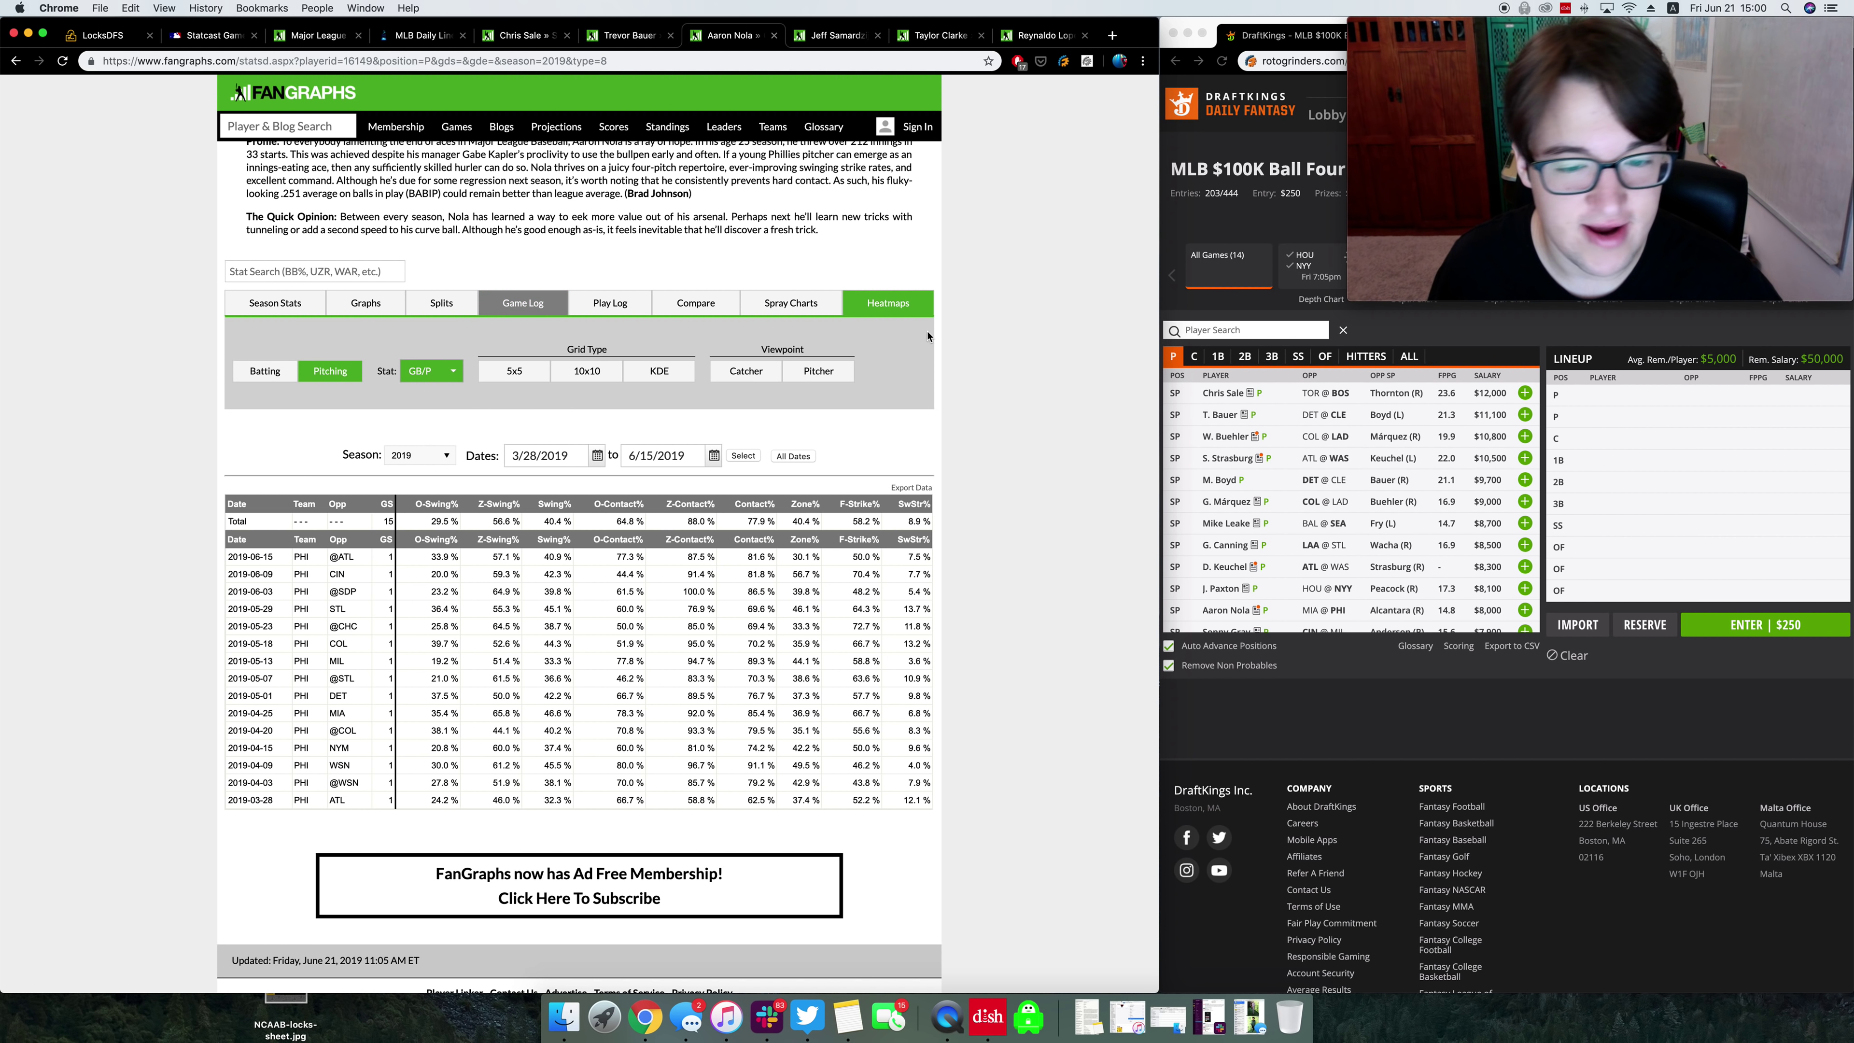
scroll(952, 474, "up", 3)
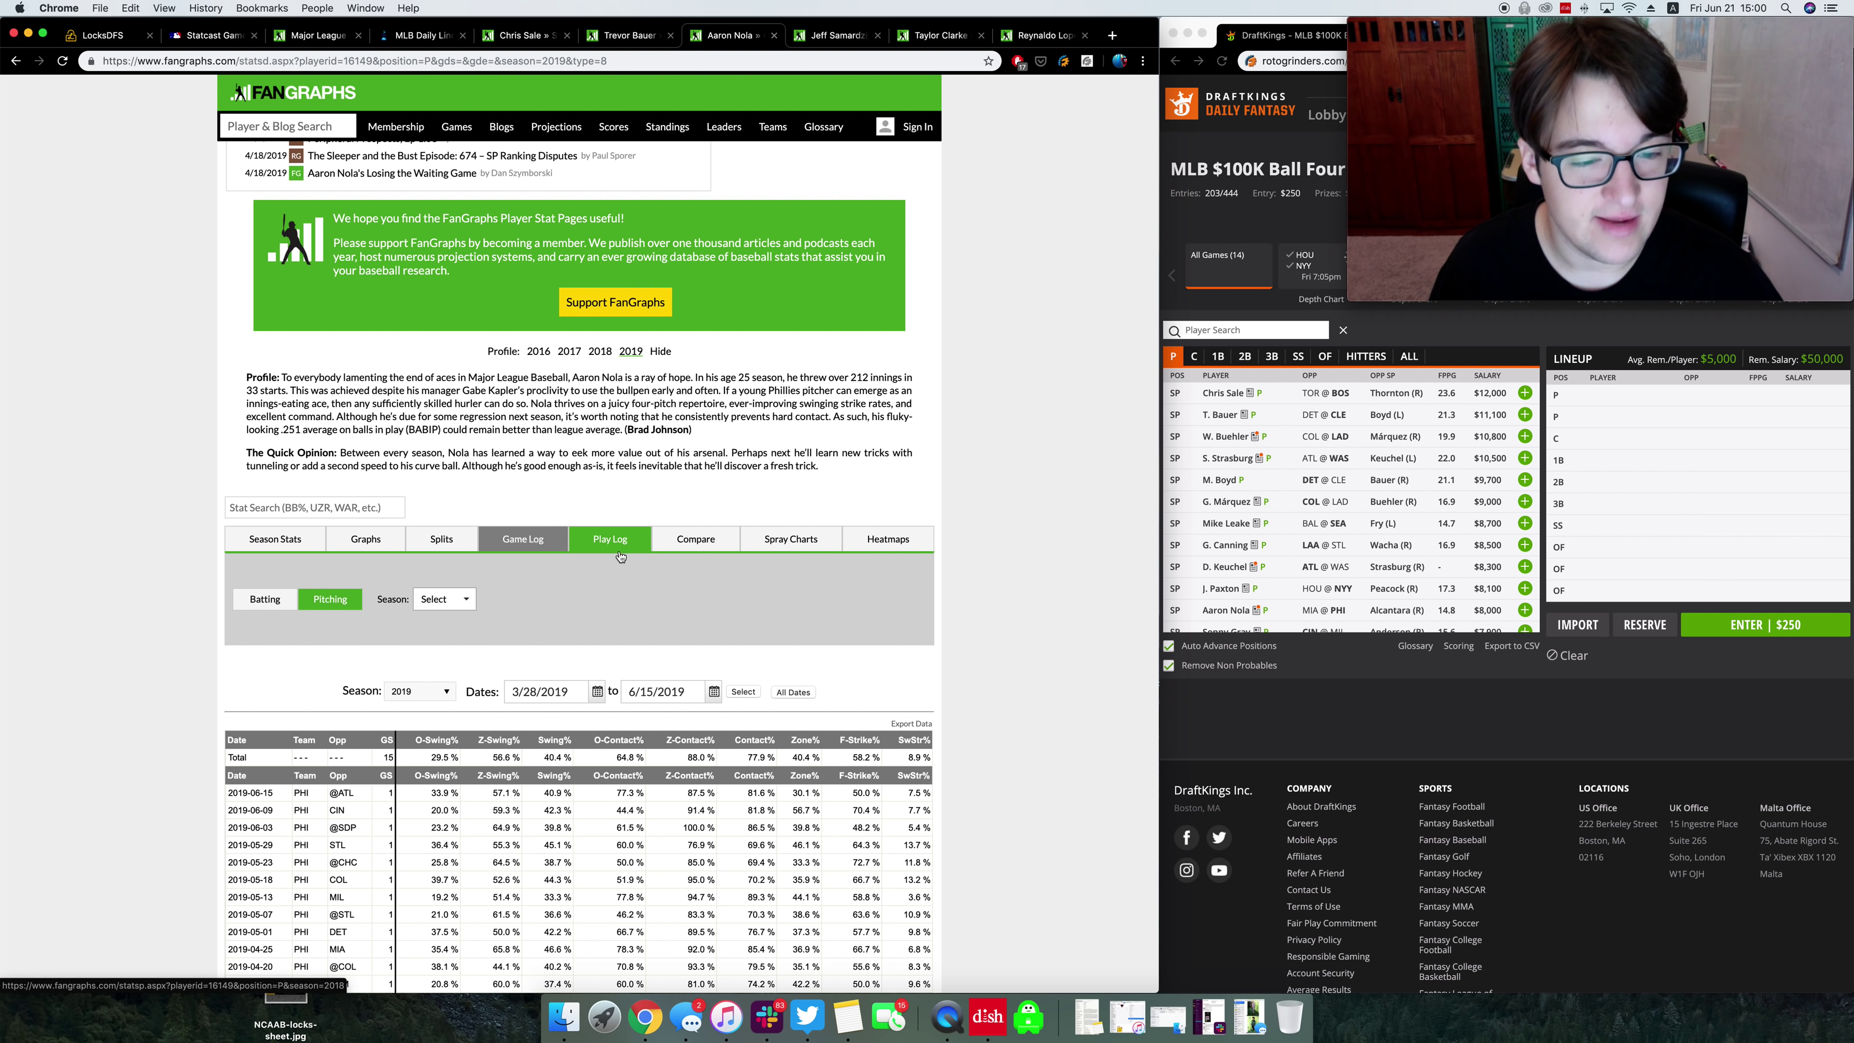
left_click(423, 35)
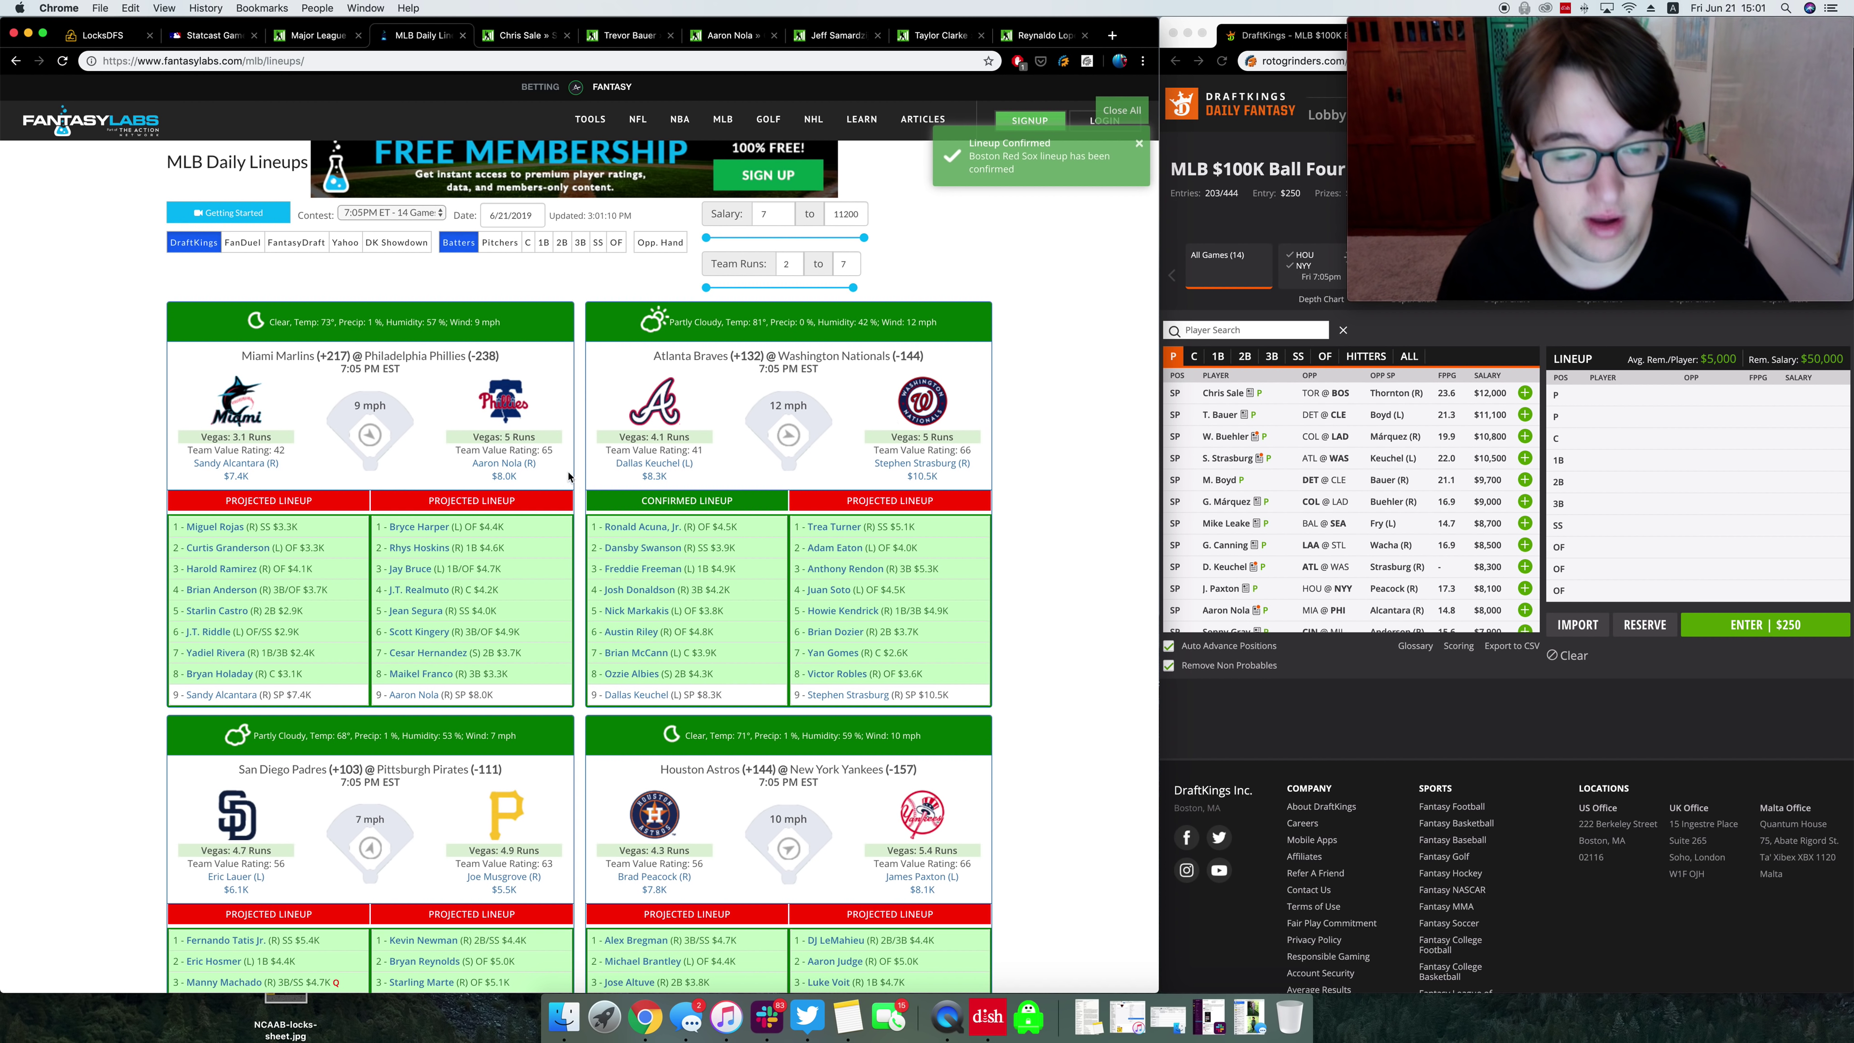
Step: Examine the starting pitchers, Vegas run totals and batting orders of the 7:05 PM and 7:10 PM games
scroll(556, 471, "down", 5)
scroll(557, 471, "up", 5)
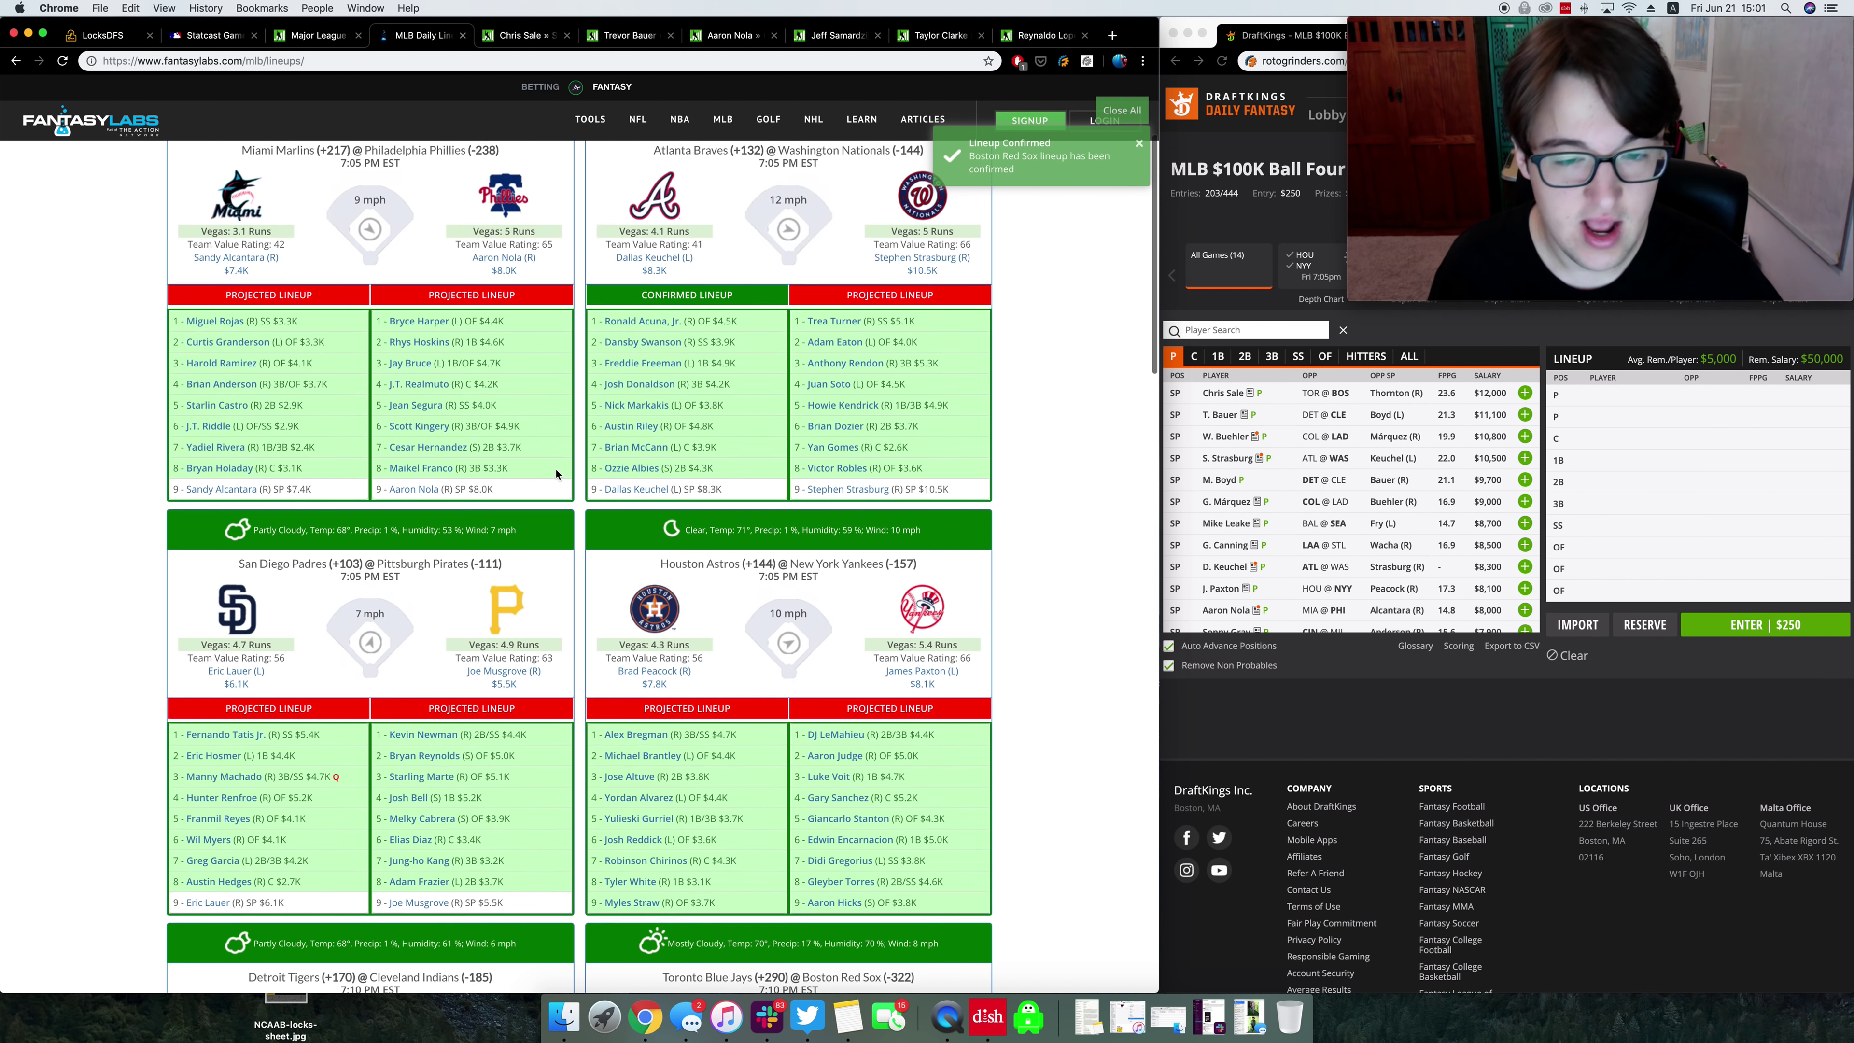
scroll(556, 473, "down", 8)
scroll(556, 475, "down", 1)
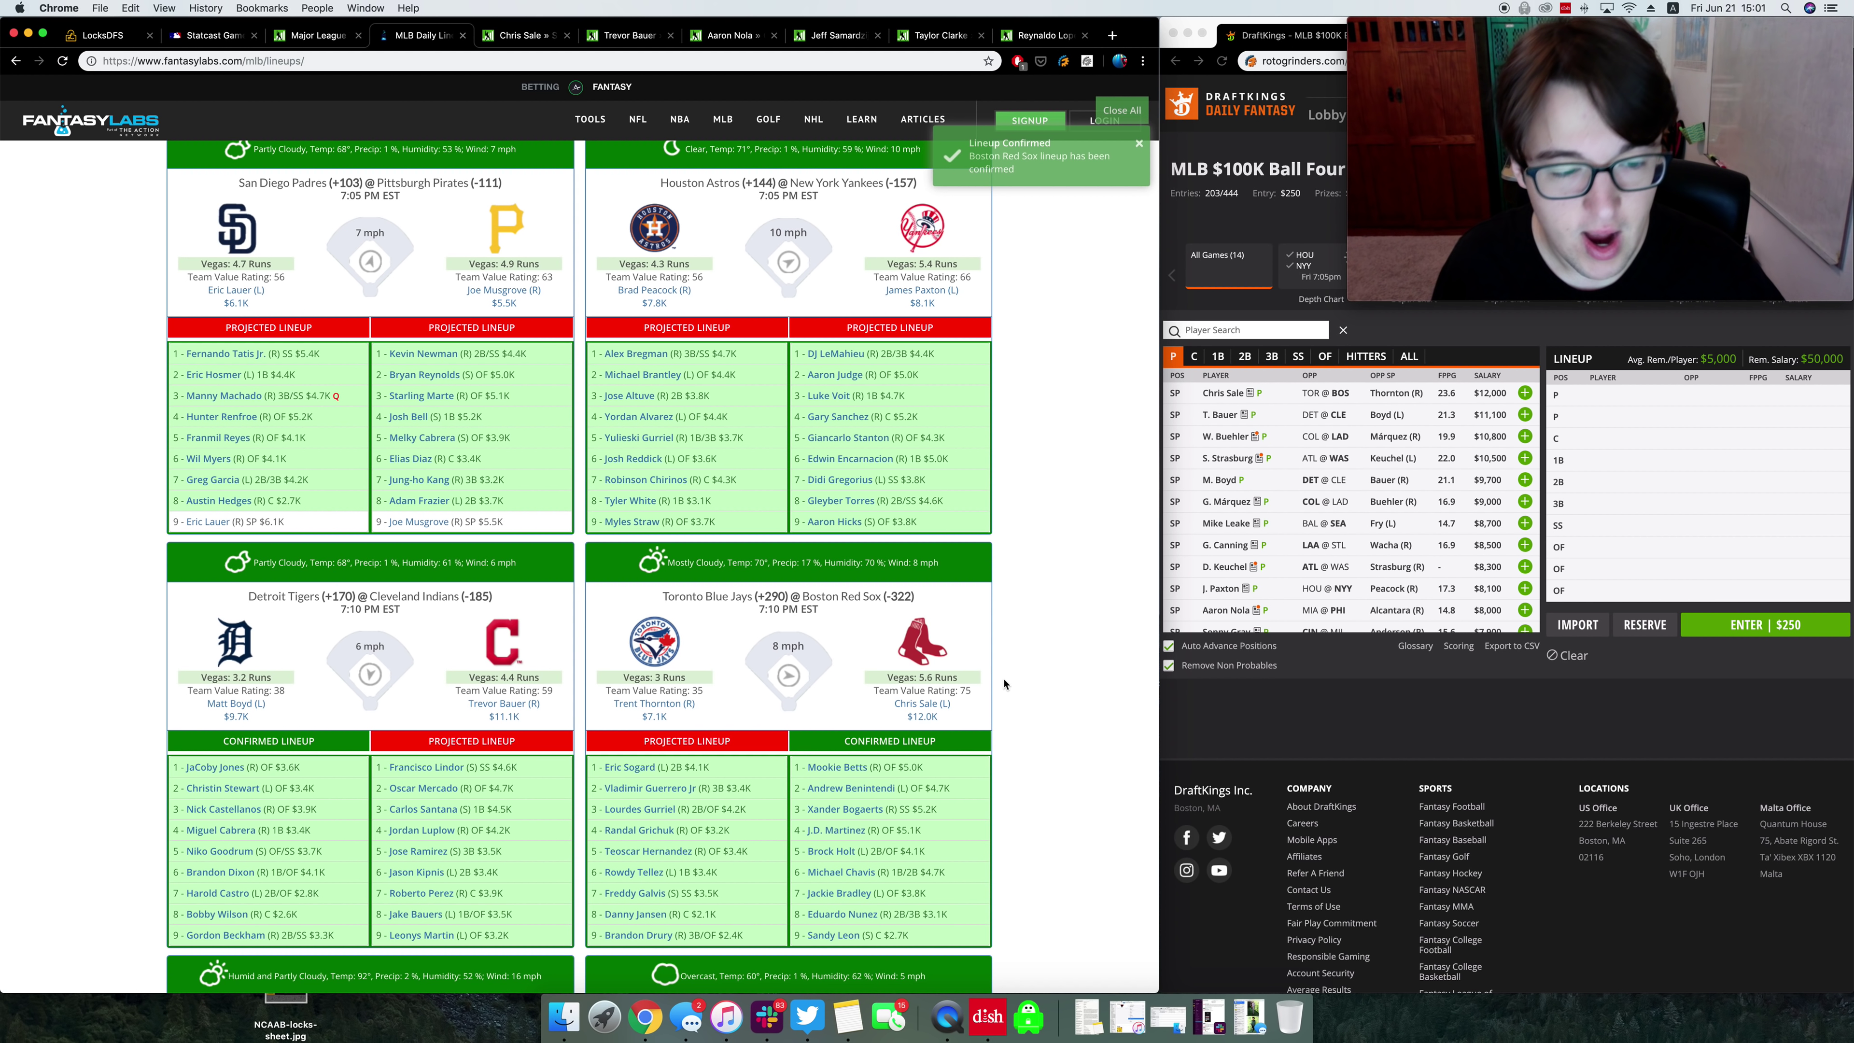
scroll(1004, 684, "up", 3)
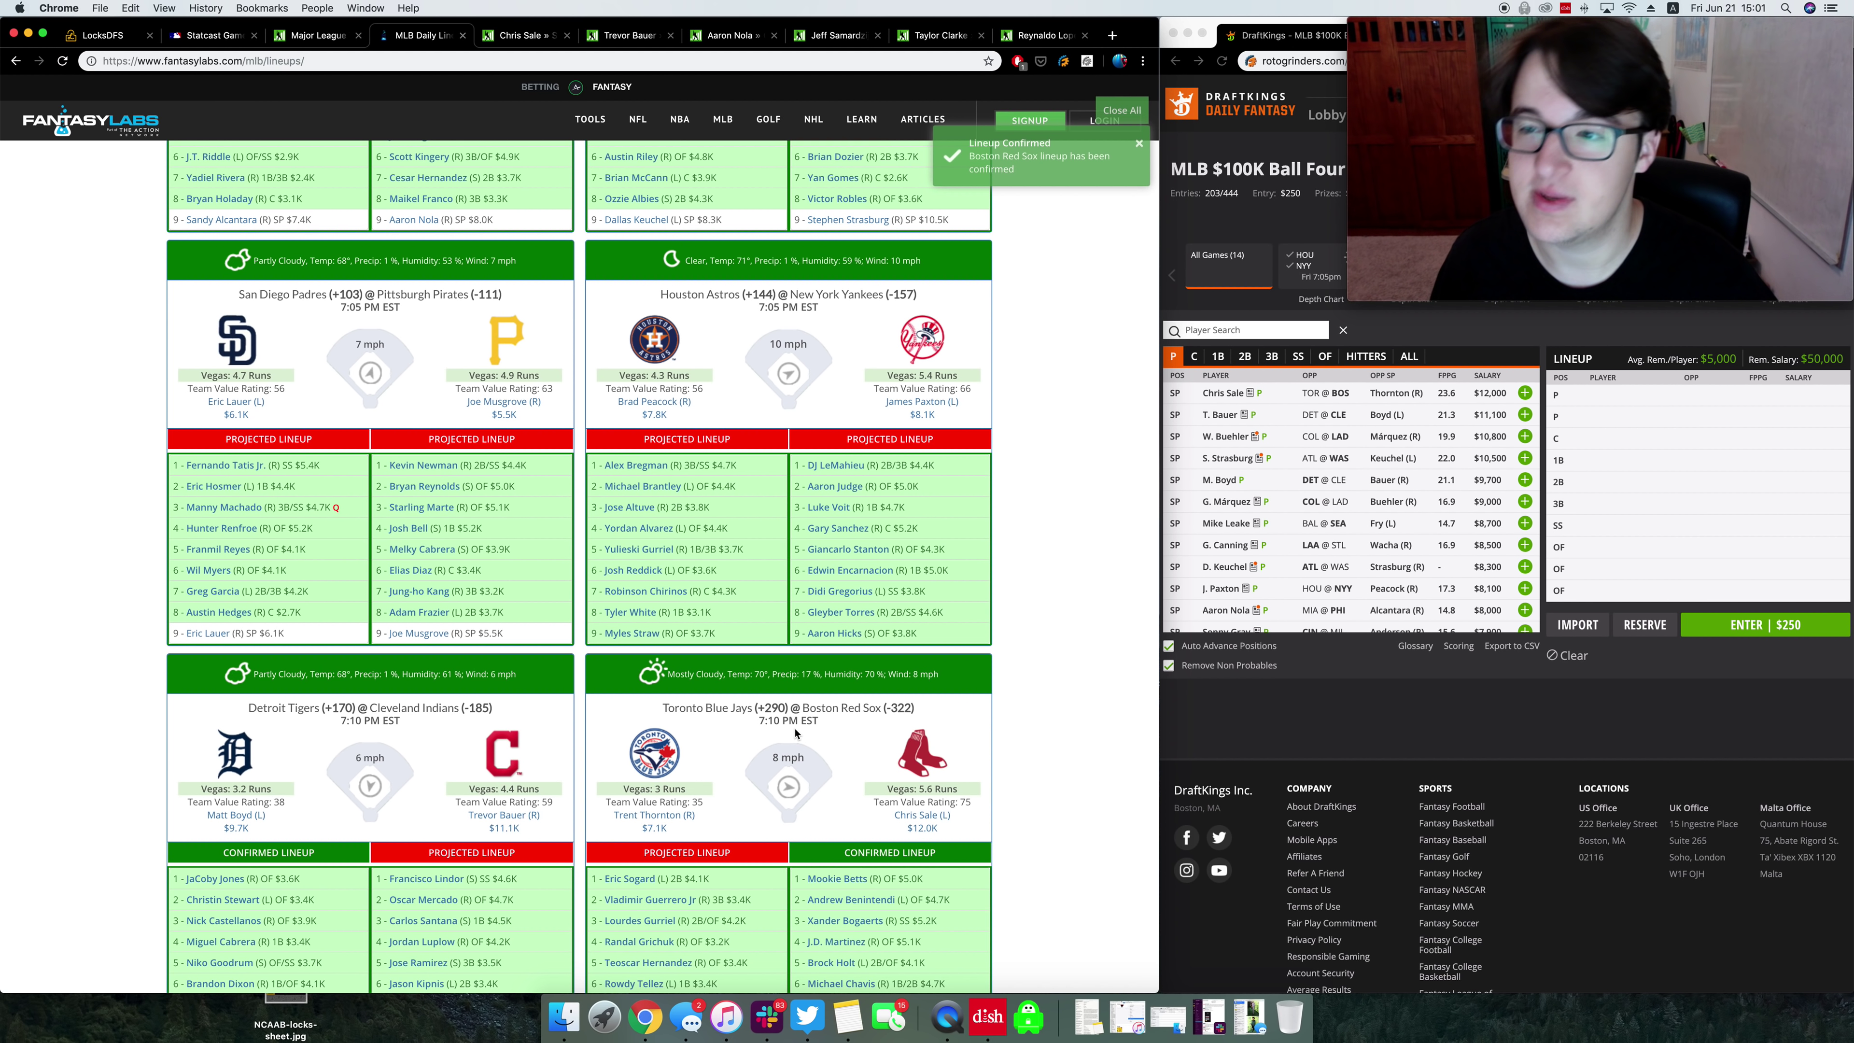
scroll(616, 584, "up", 2)
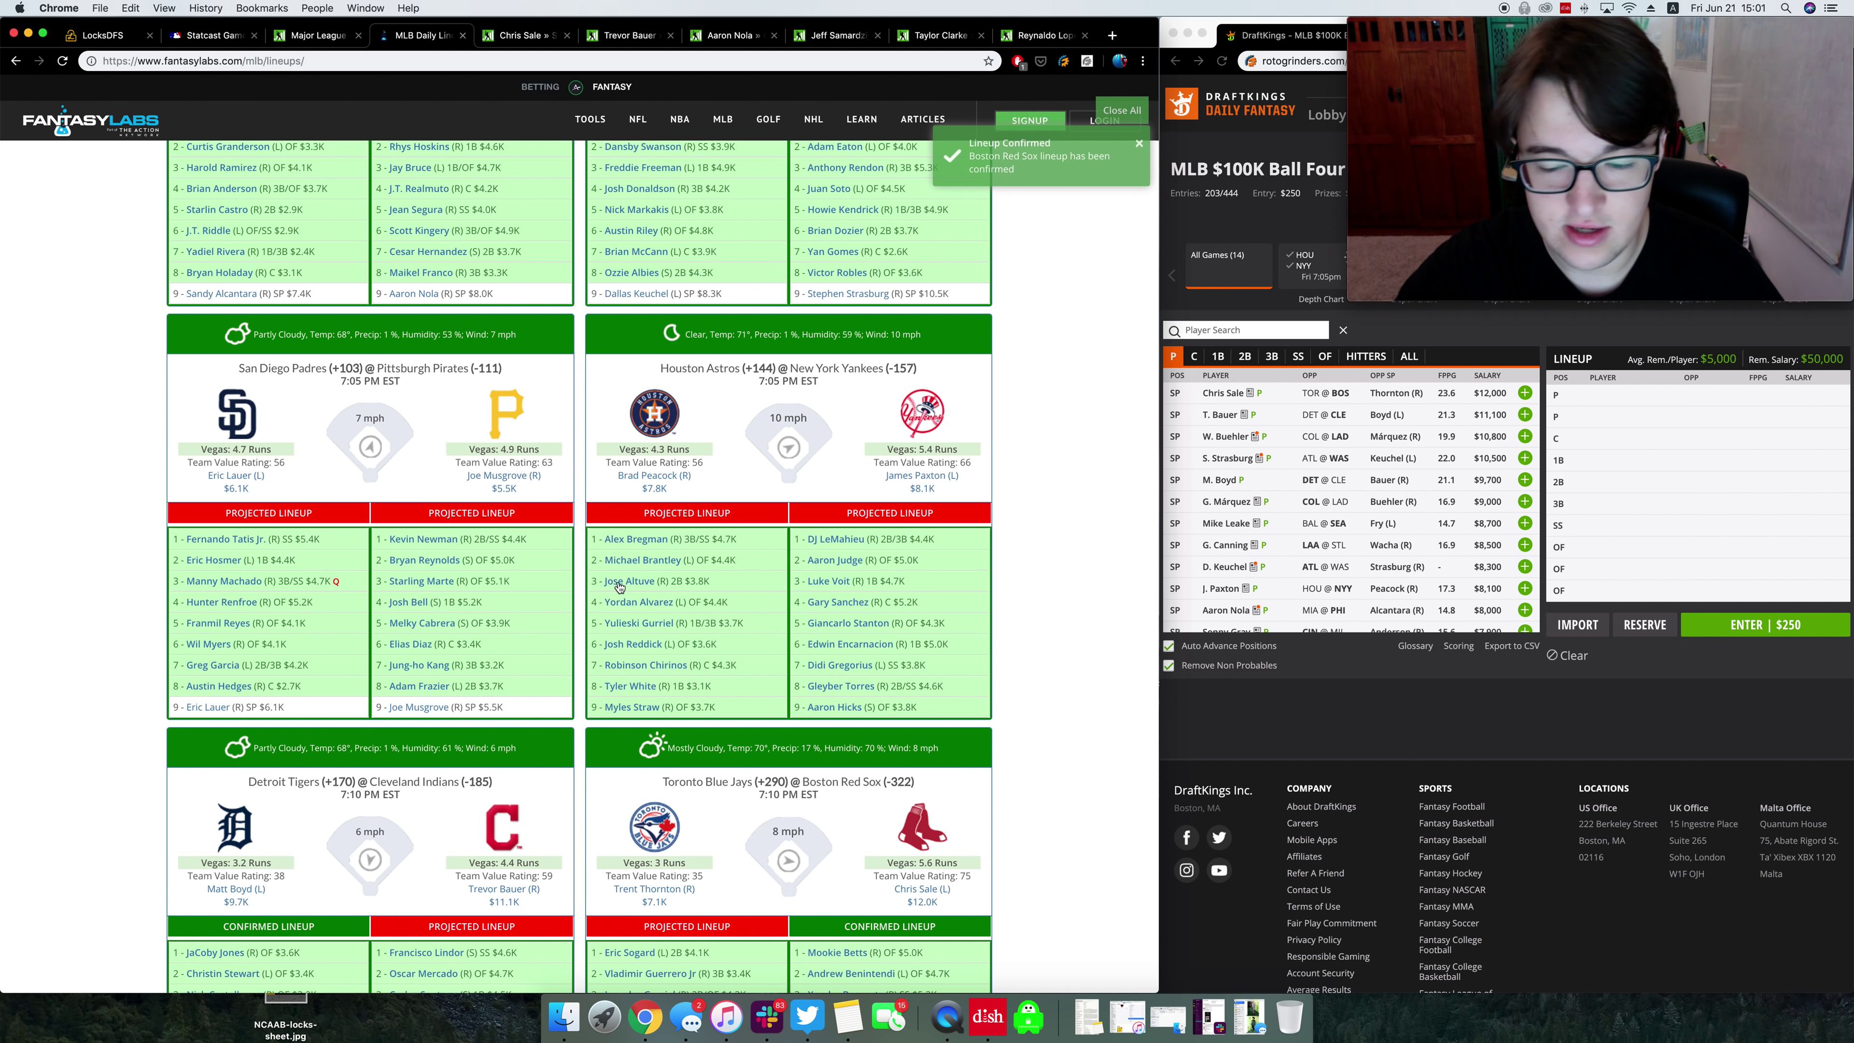
scroll(619, 587, "up", 15)
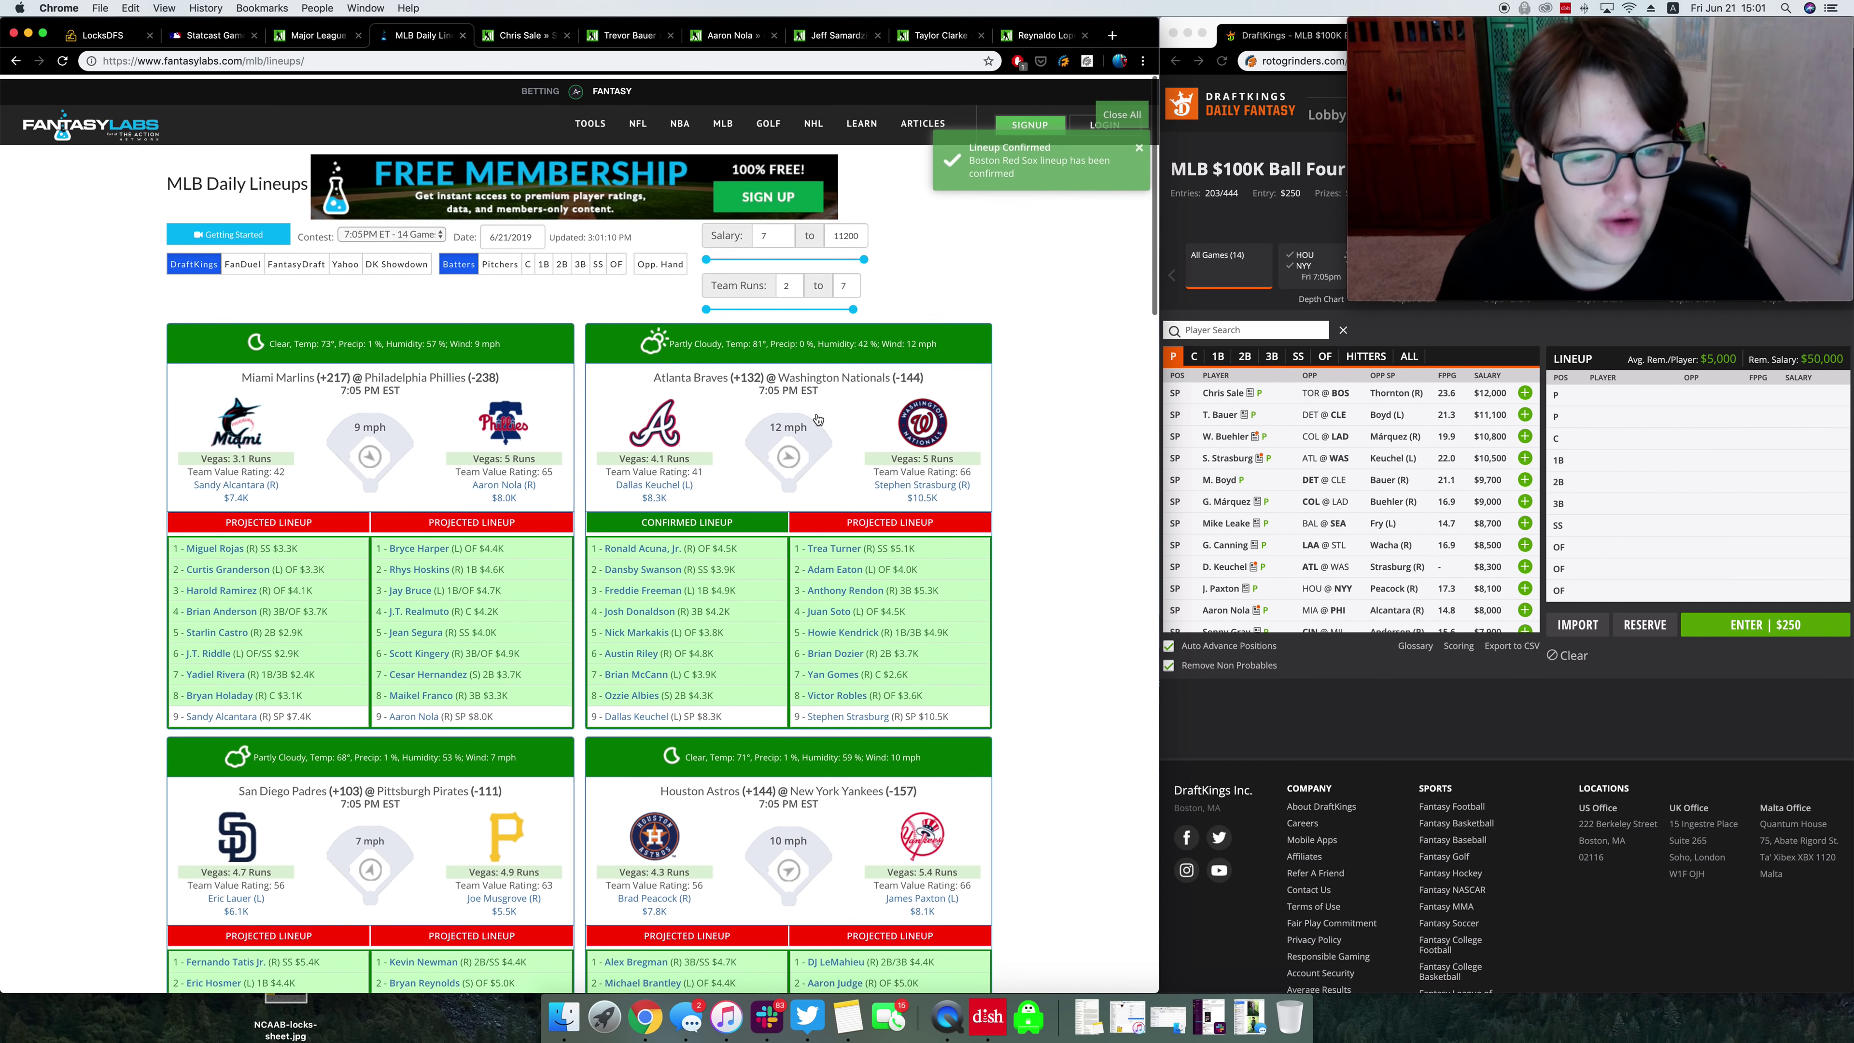
scroll(758, 546, "down", 15)
scroll(758, 546, "down", 2)
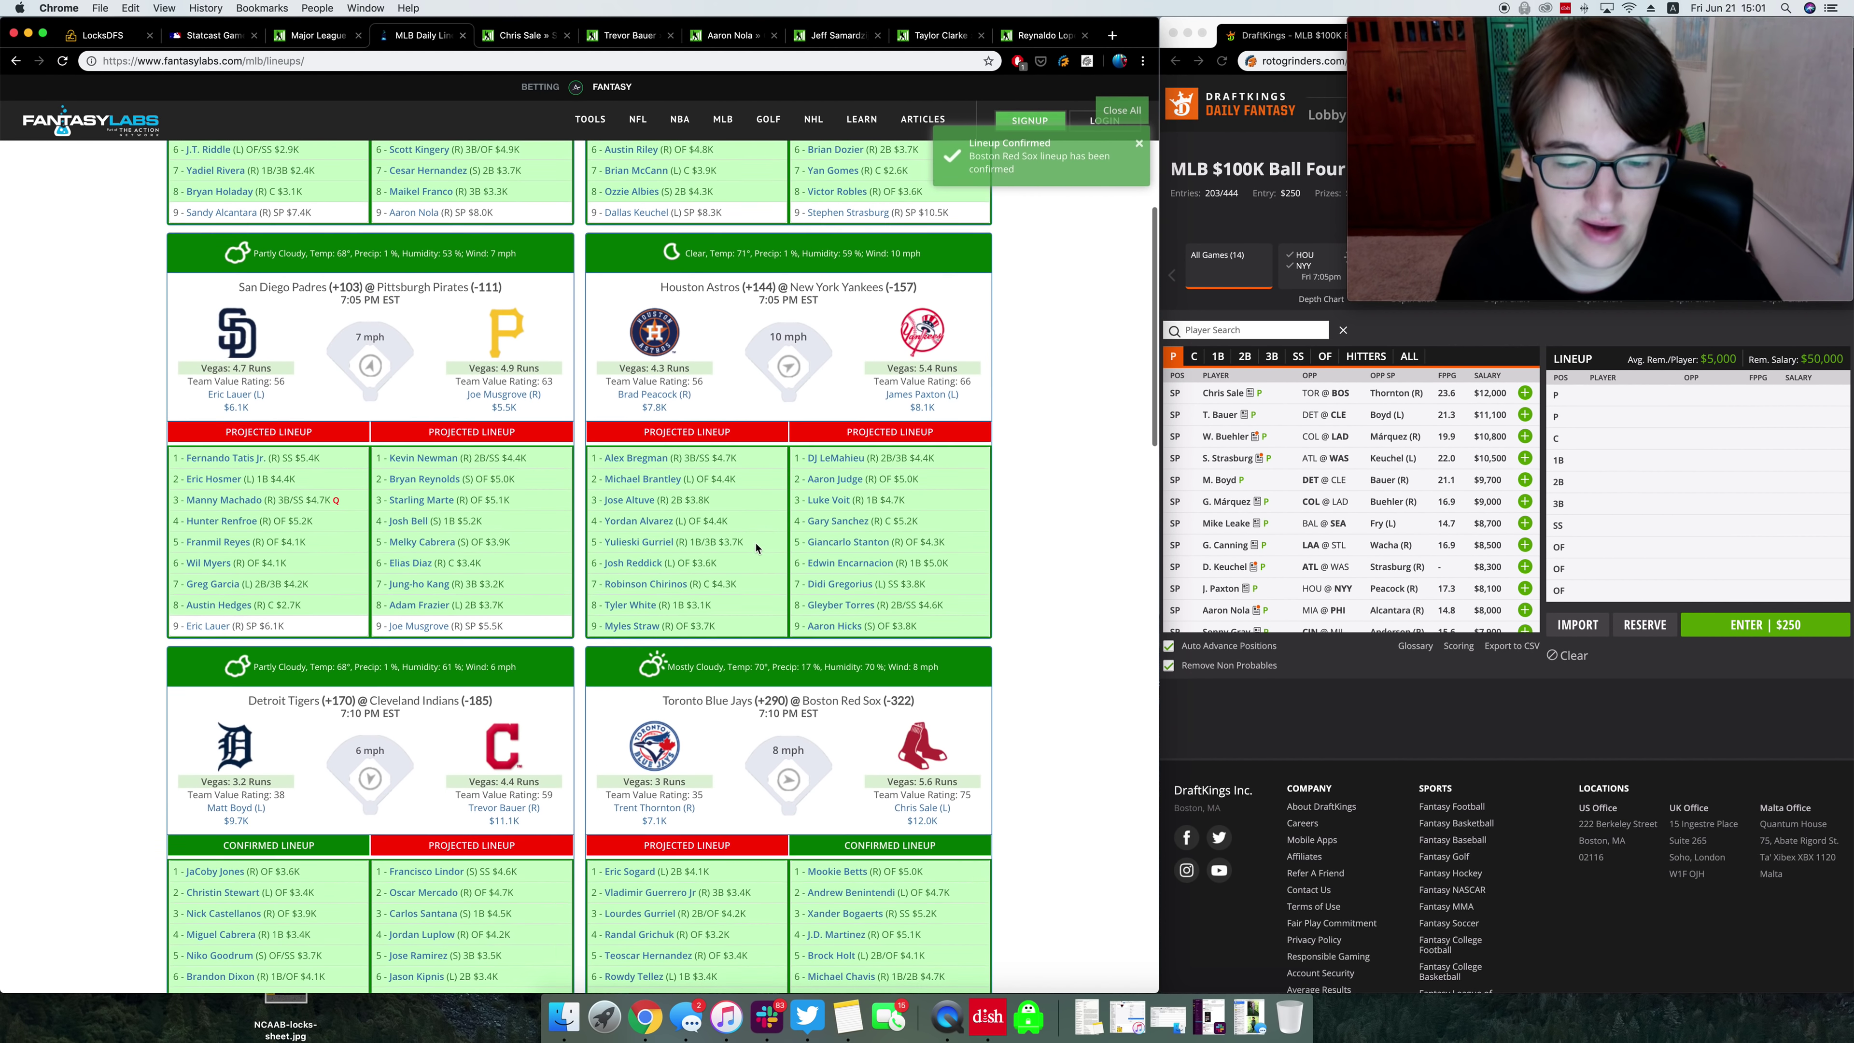
scroll(737, 540, "up", 2)
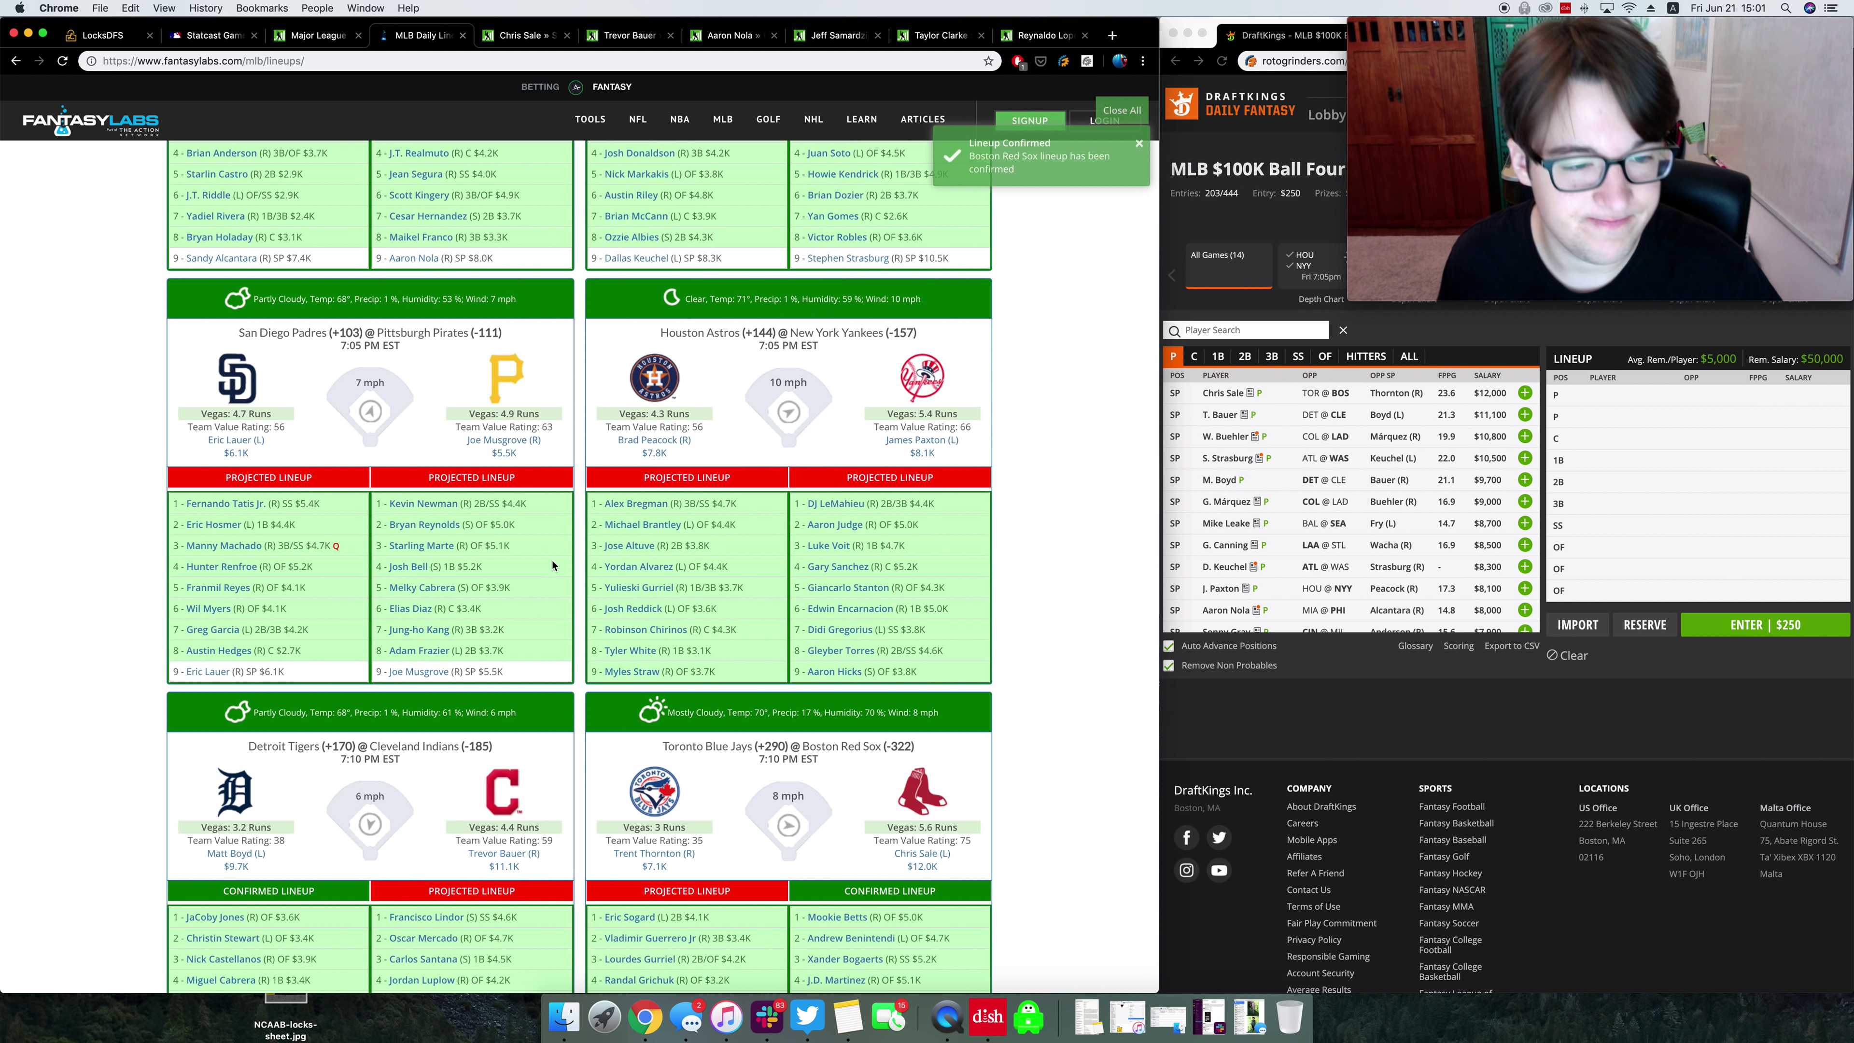
scroll(570, 549, "up", 2)
scroll(570, 549, "up", 5)
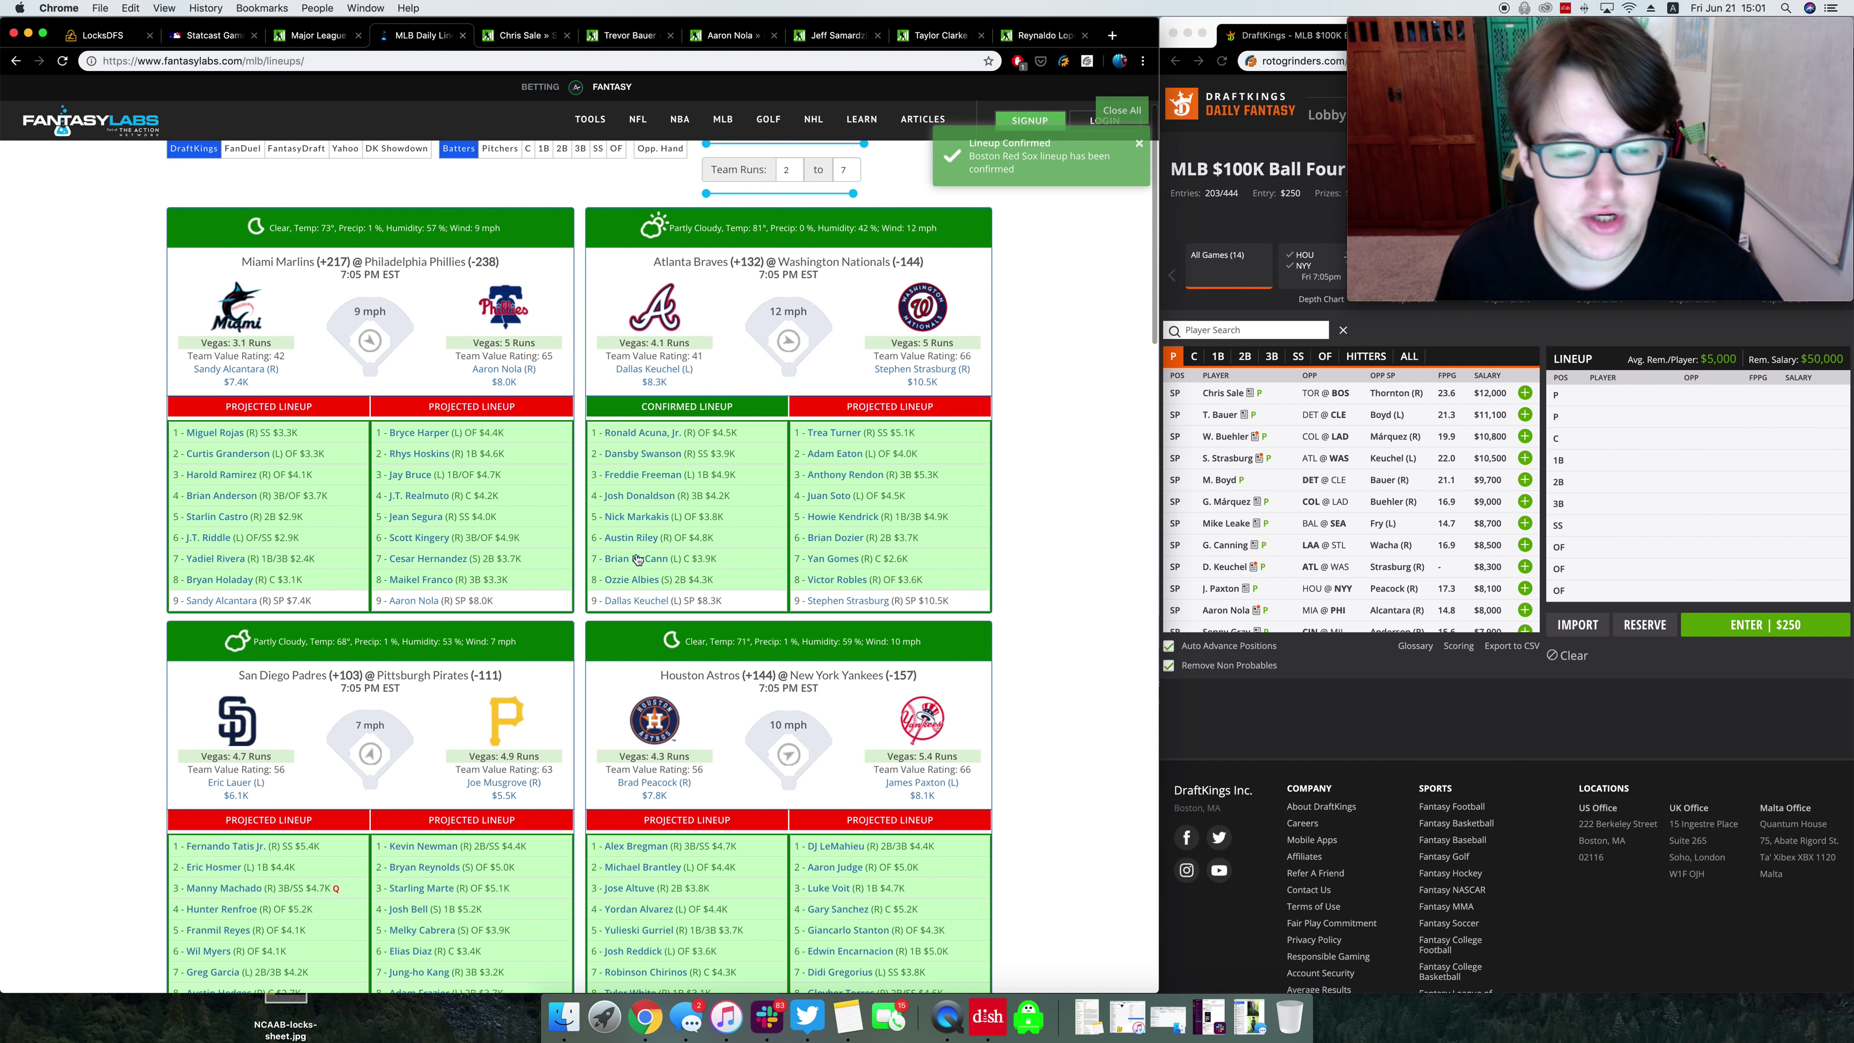
Step: Review the pitching matchups, Vegas runs and team value ratings of the games from 8:05 PM through 10:10 PM
scroll(657, 571, "down", 5)
scroll(657, 572, "down", 10)
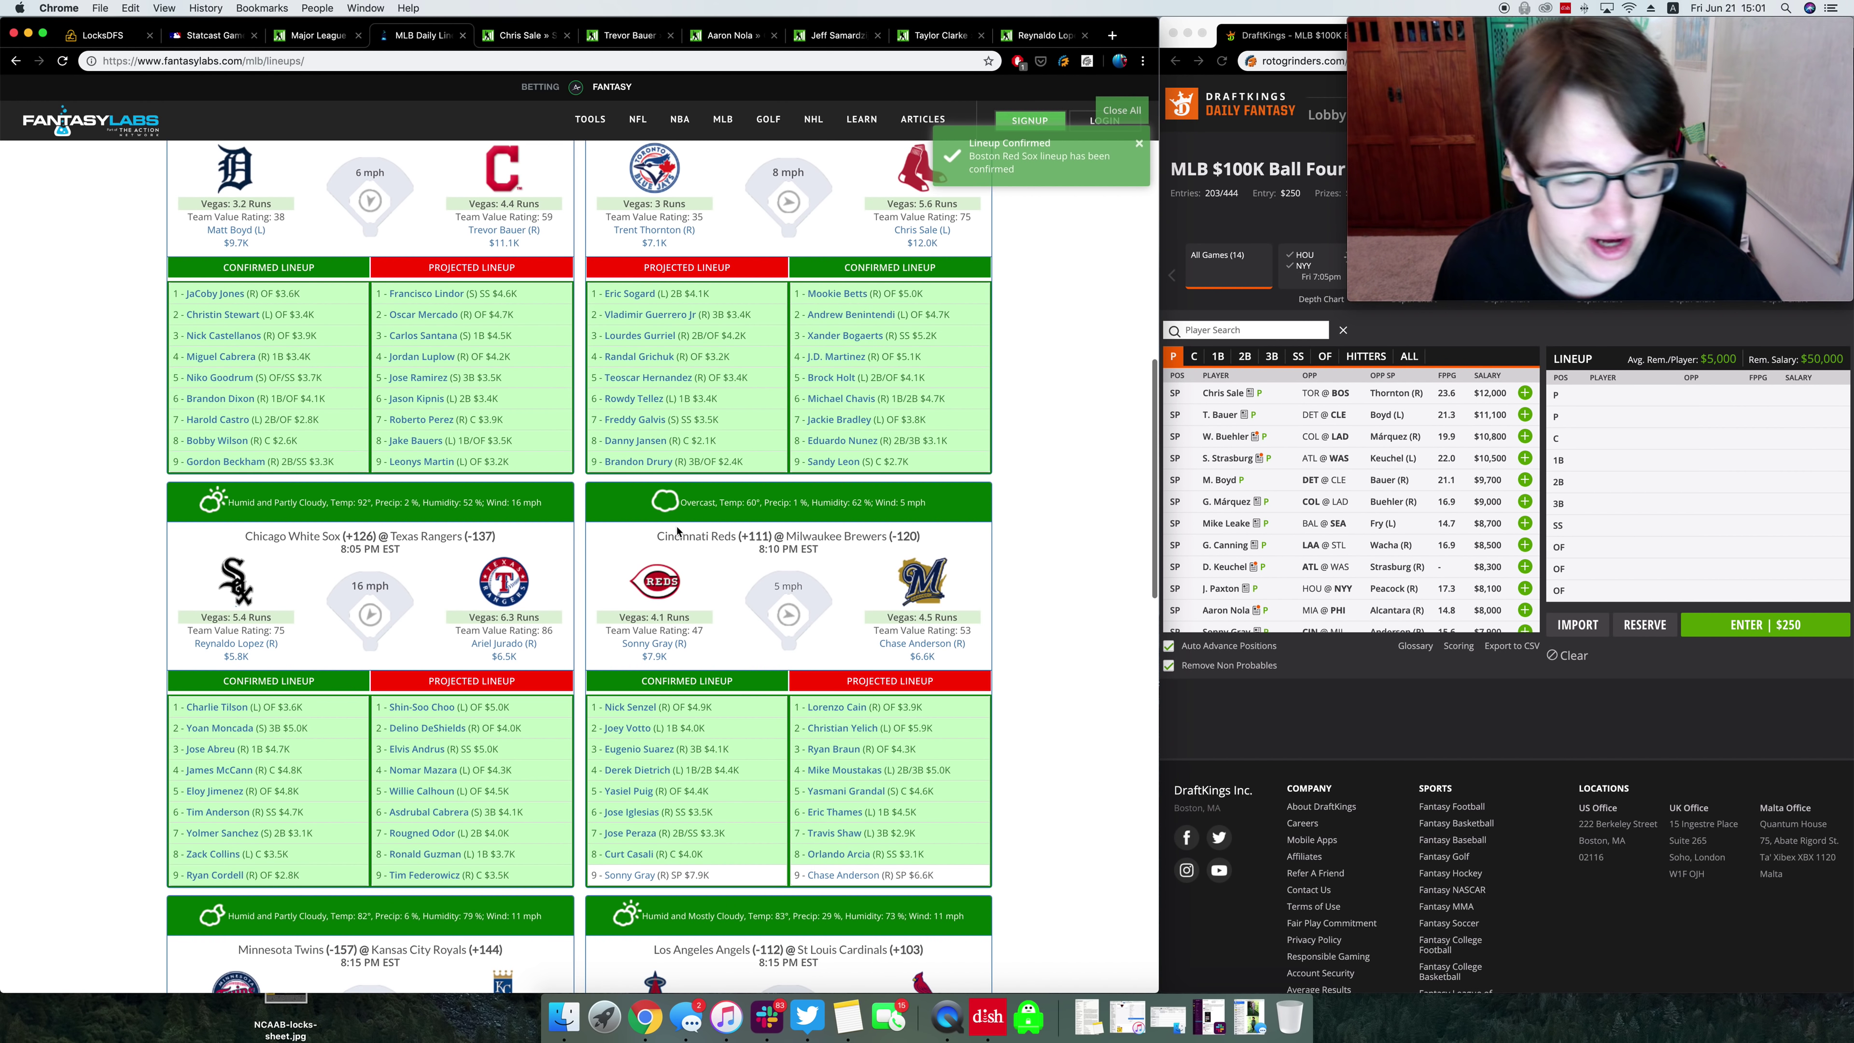
scroll(650, 582, "down", 6)
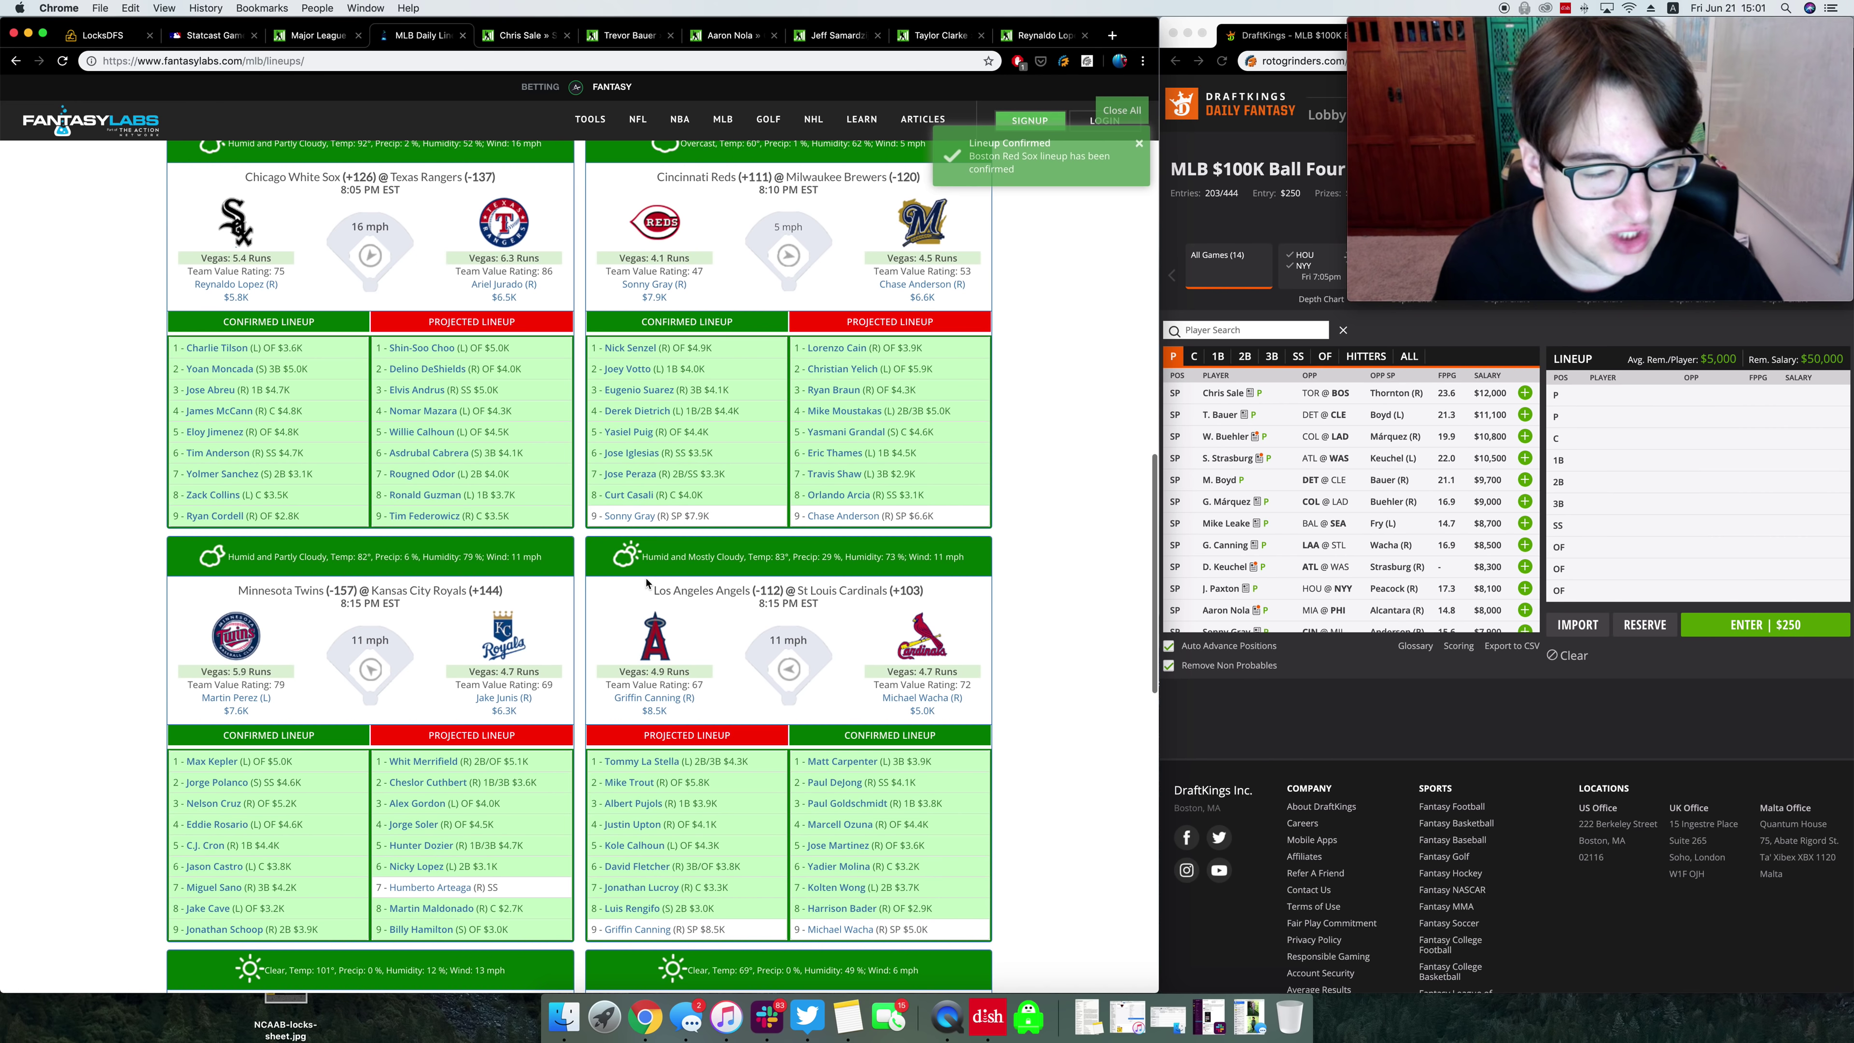
scroll(672, 559, "down", 7)
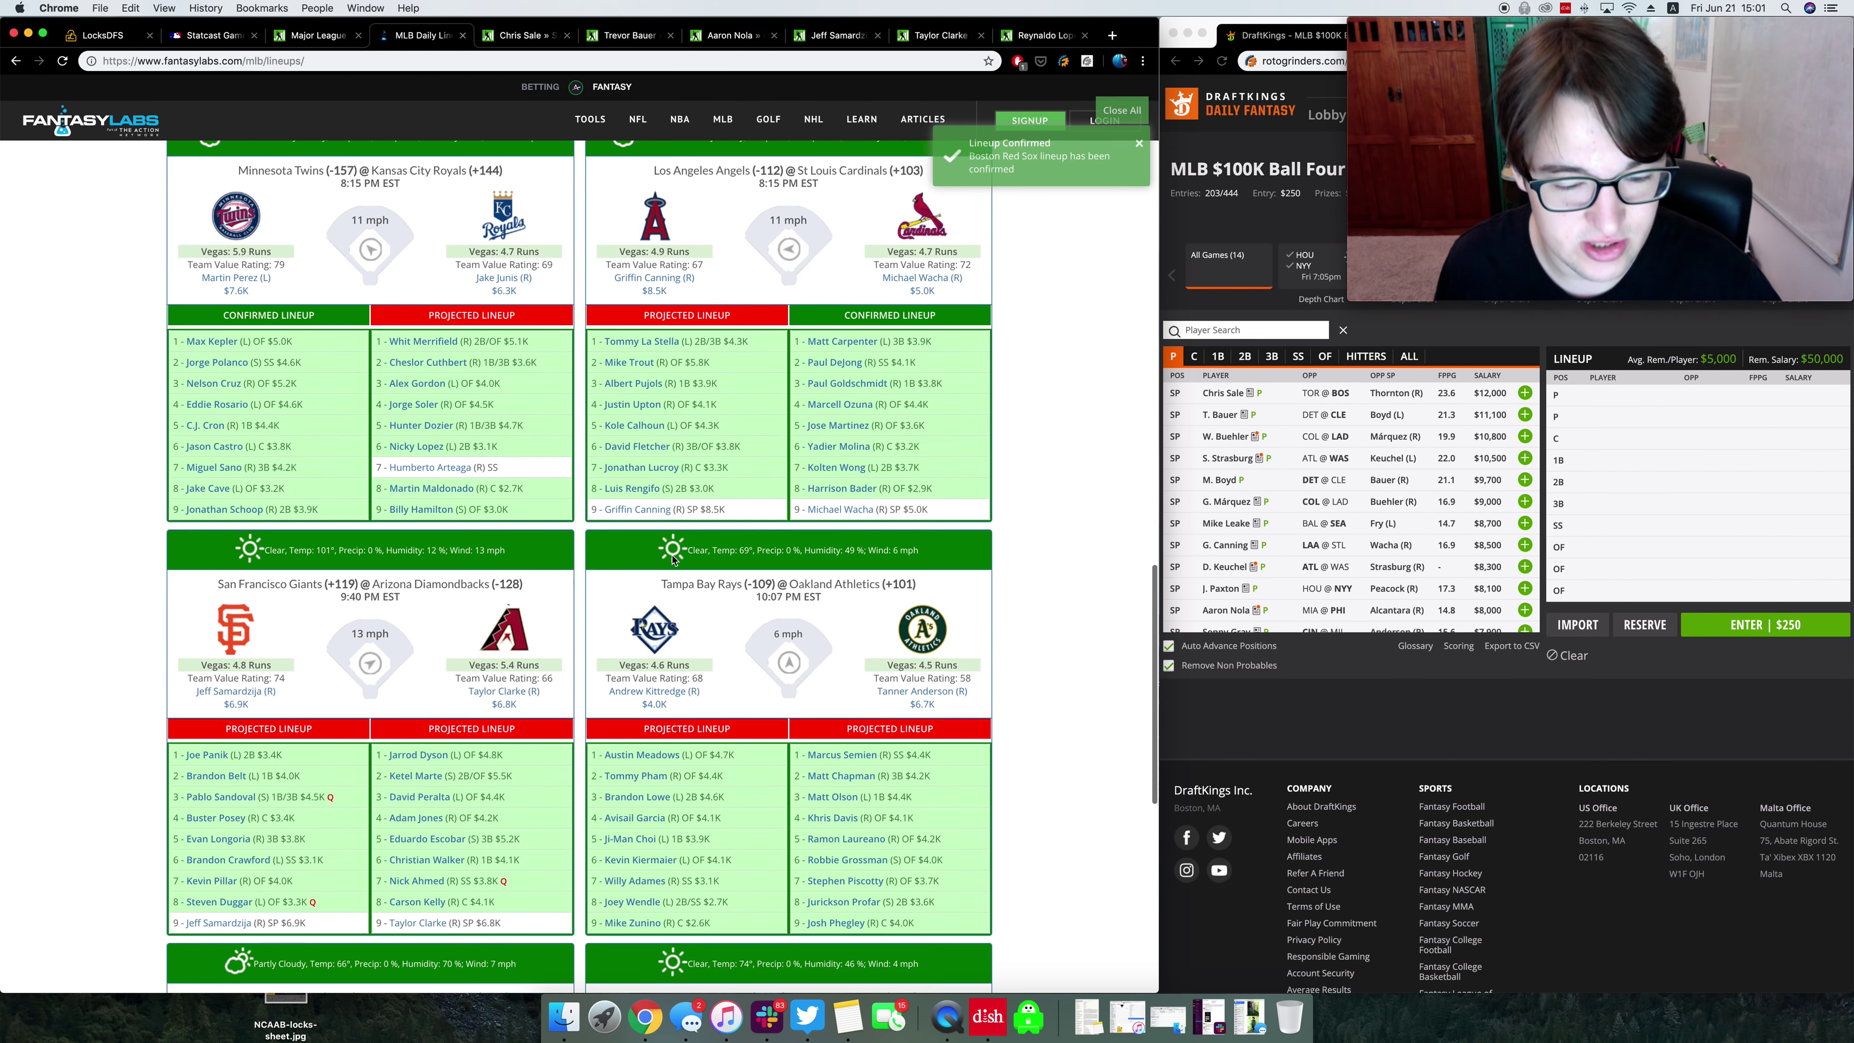
scroll(762, 537, "down", 6)
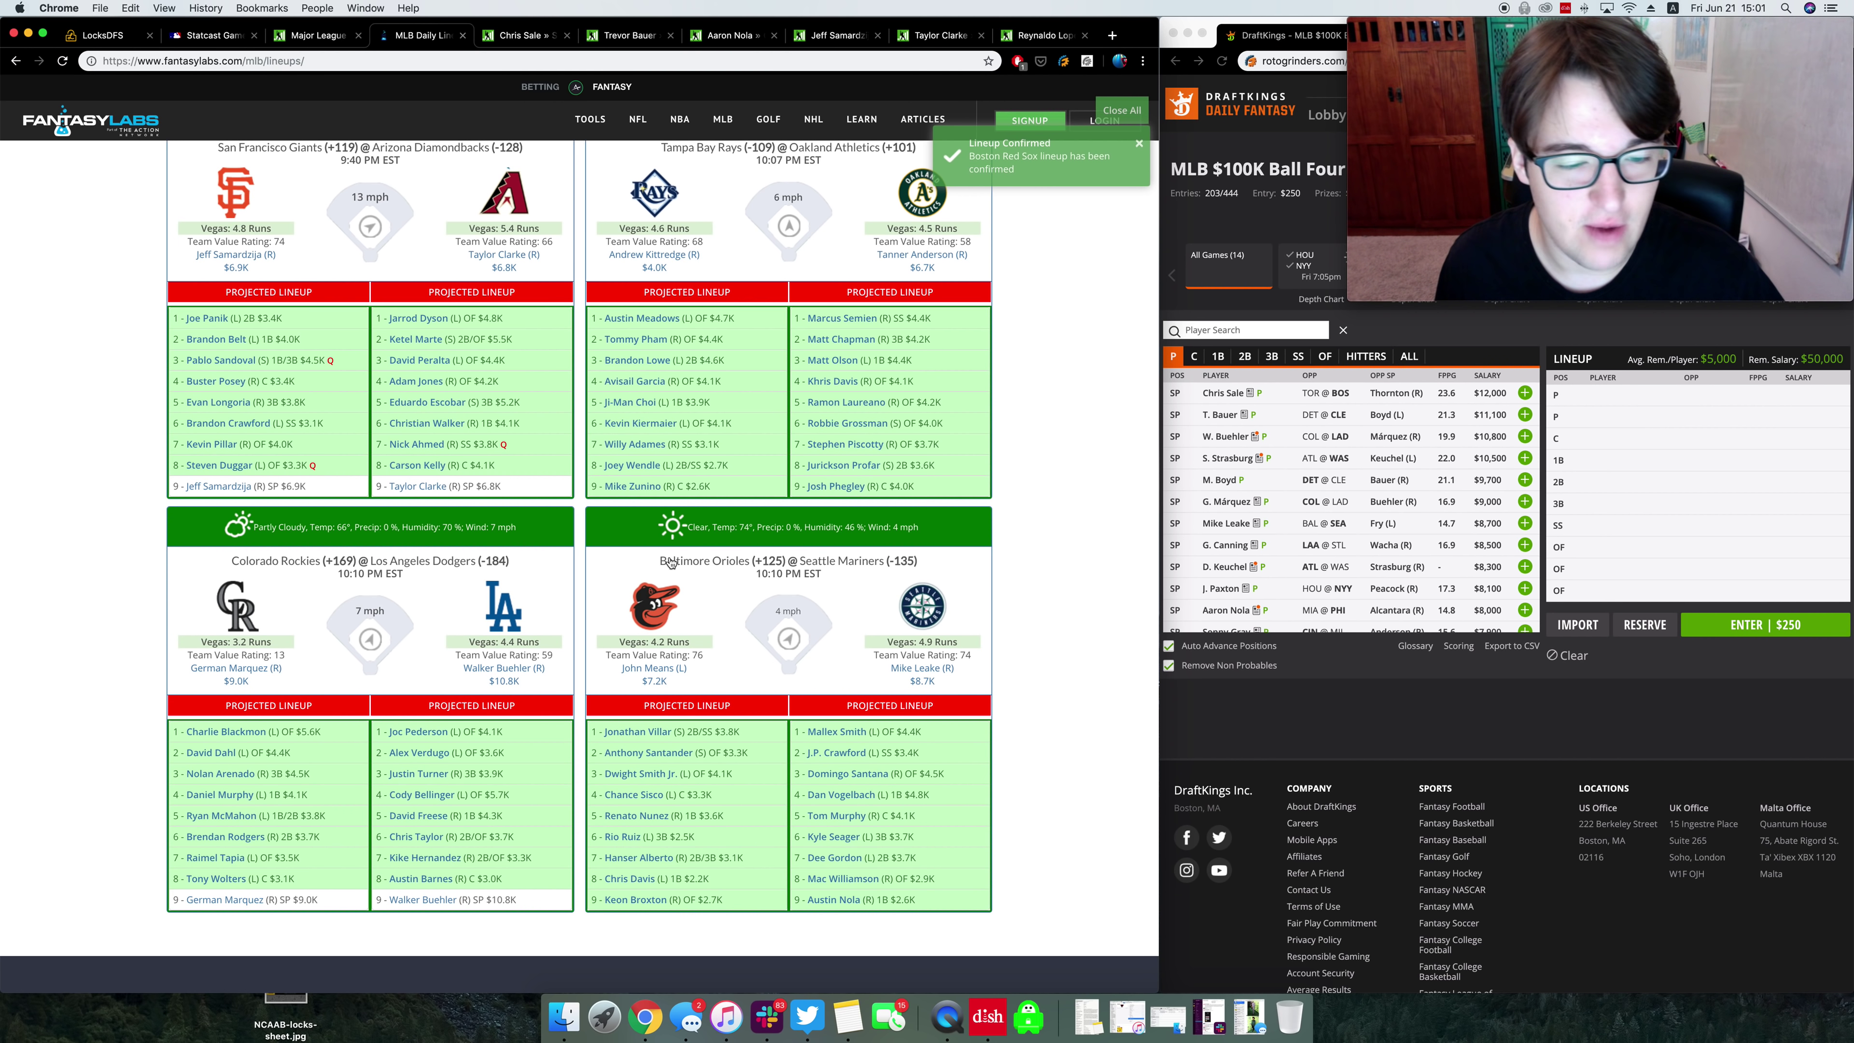
scroll(778, 598, "up", 8)
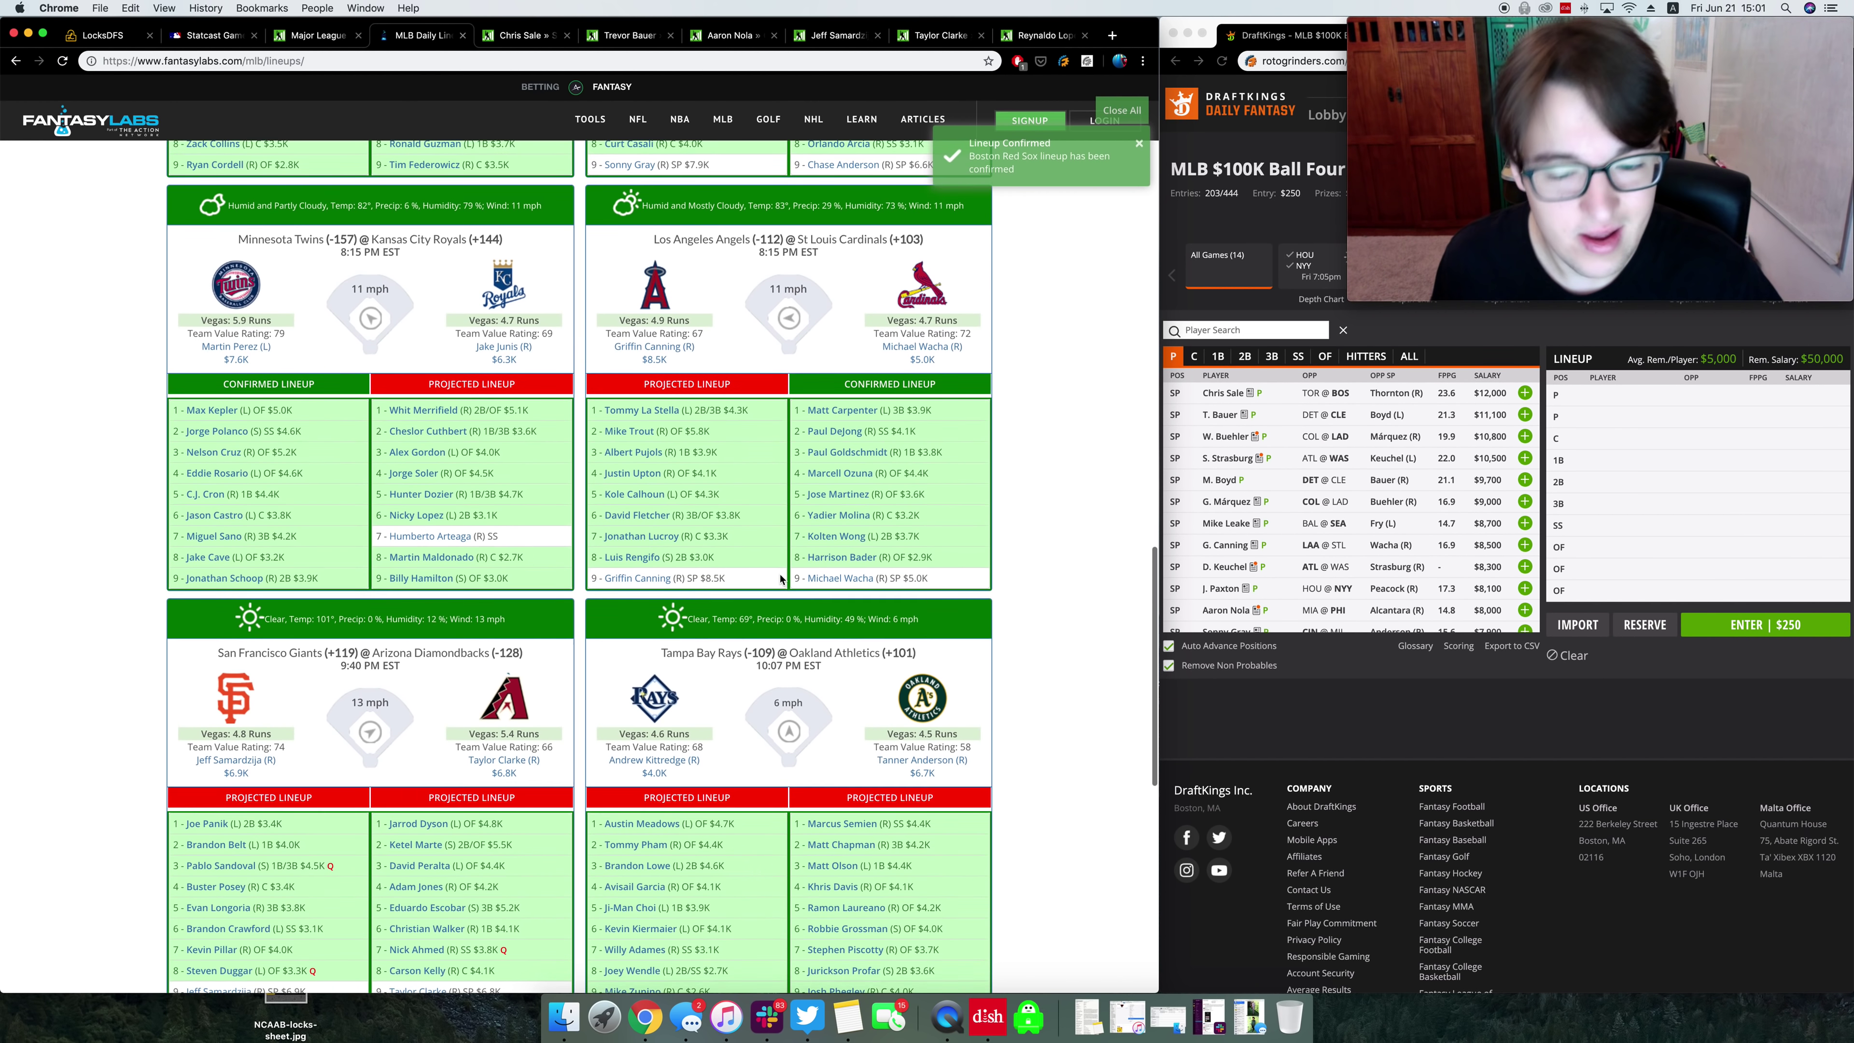
scroll(770, 593, "down", 7)
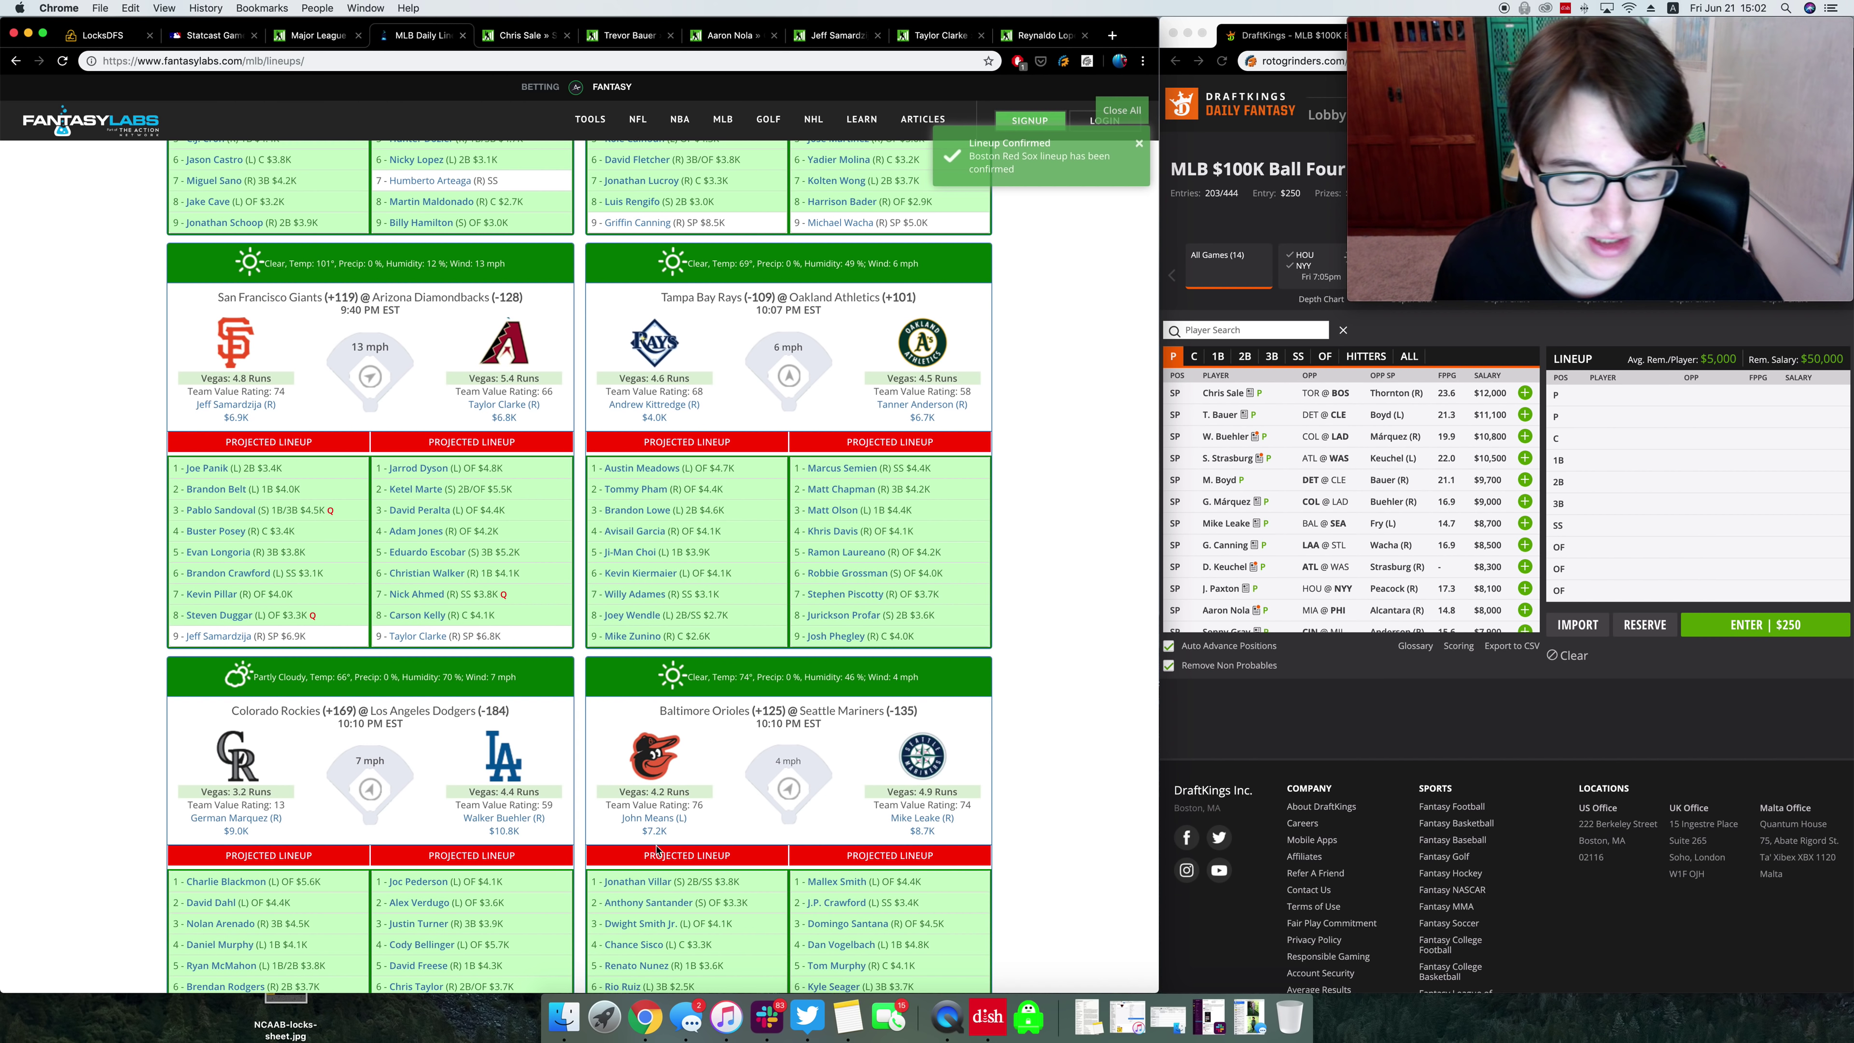
scroll(763, 765, "up", 6)
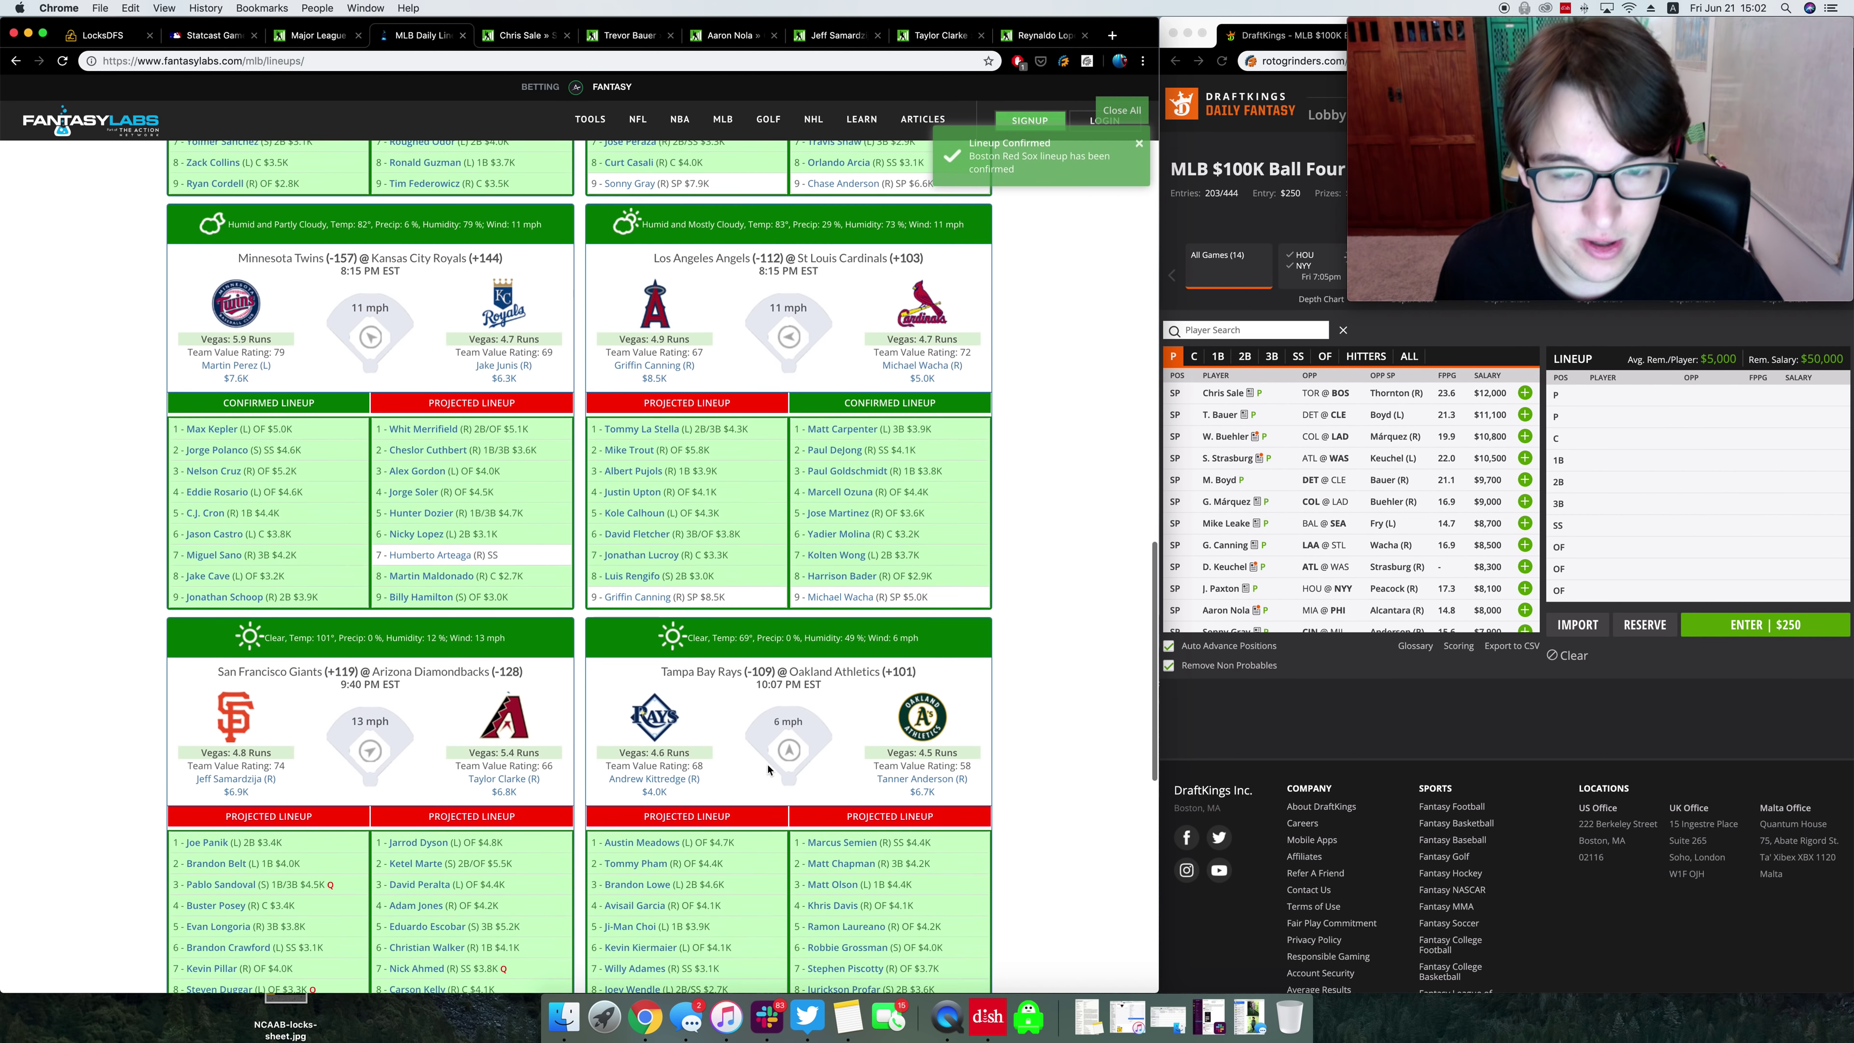
scroll(768, 769, "up", 2)
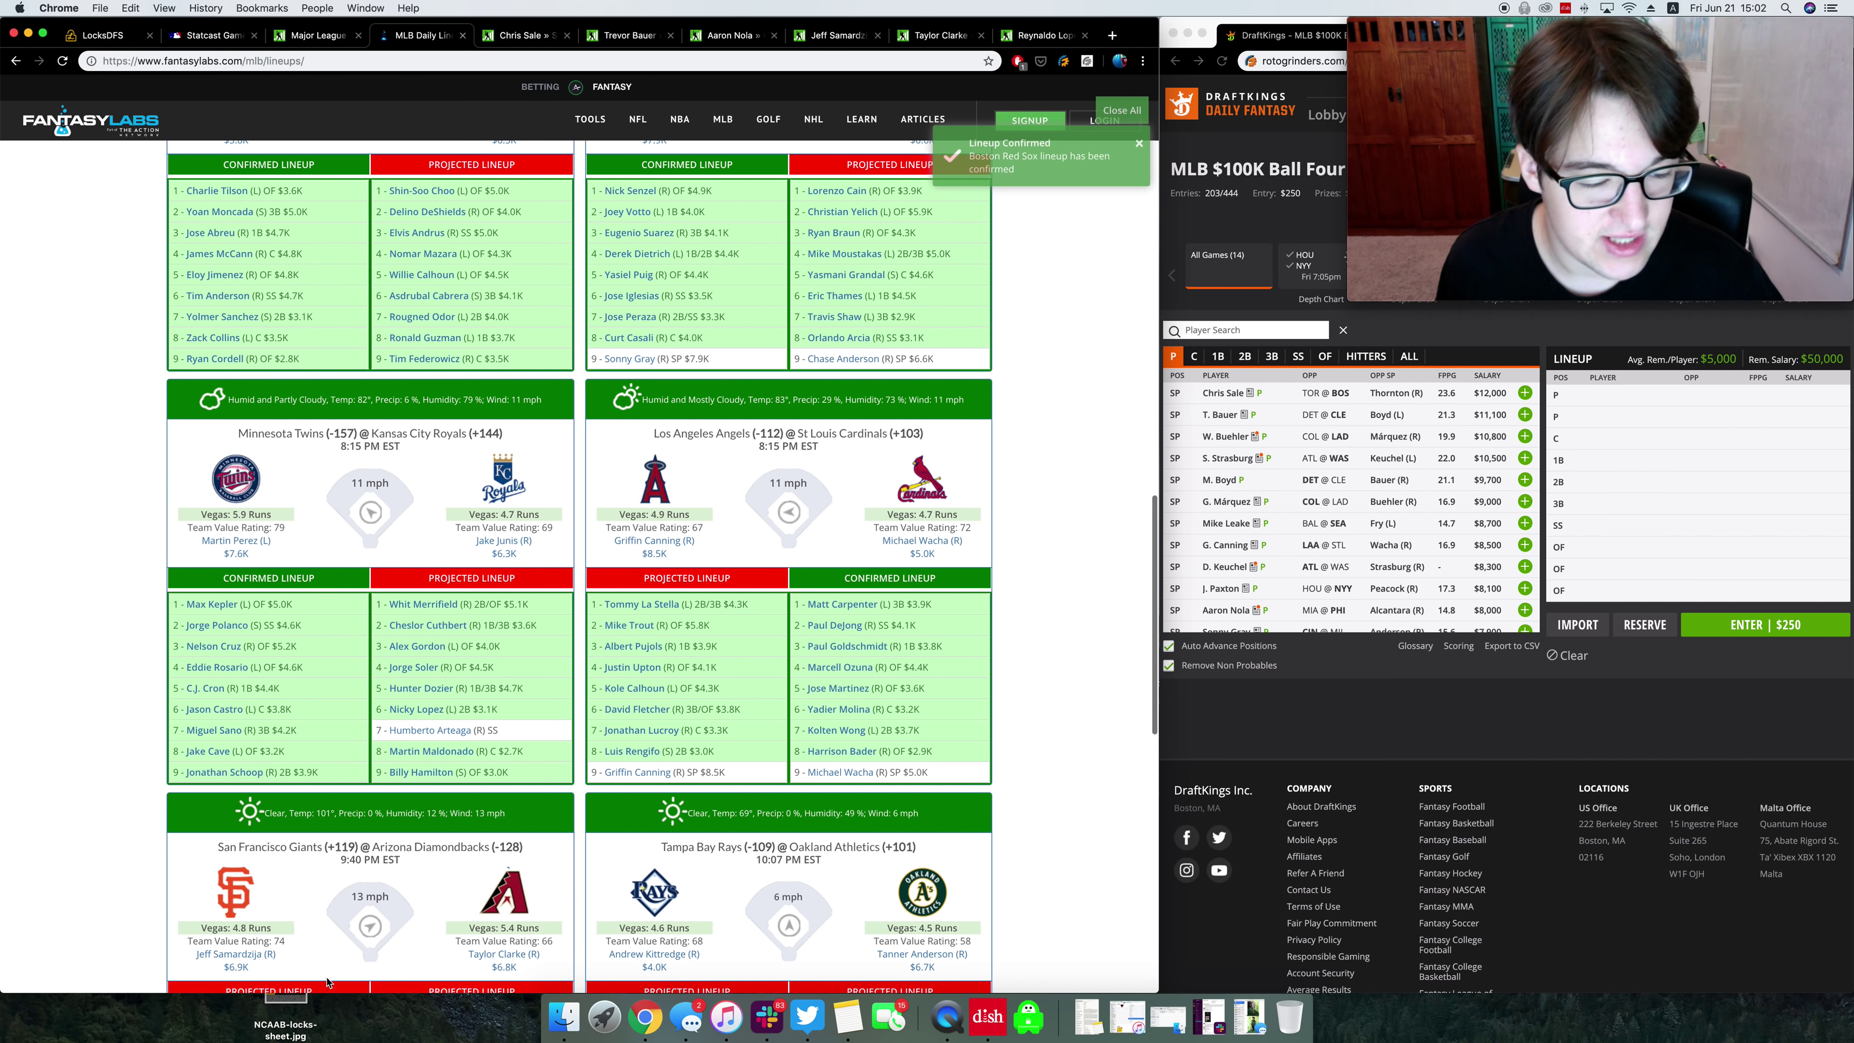
Step: Compare the early games with the 8 PM games again, checking opposing pitchers, Vegas runs and hitter salaries
scroll(452, 781, "up", 8)
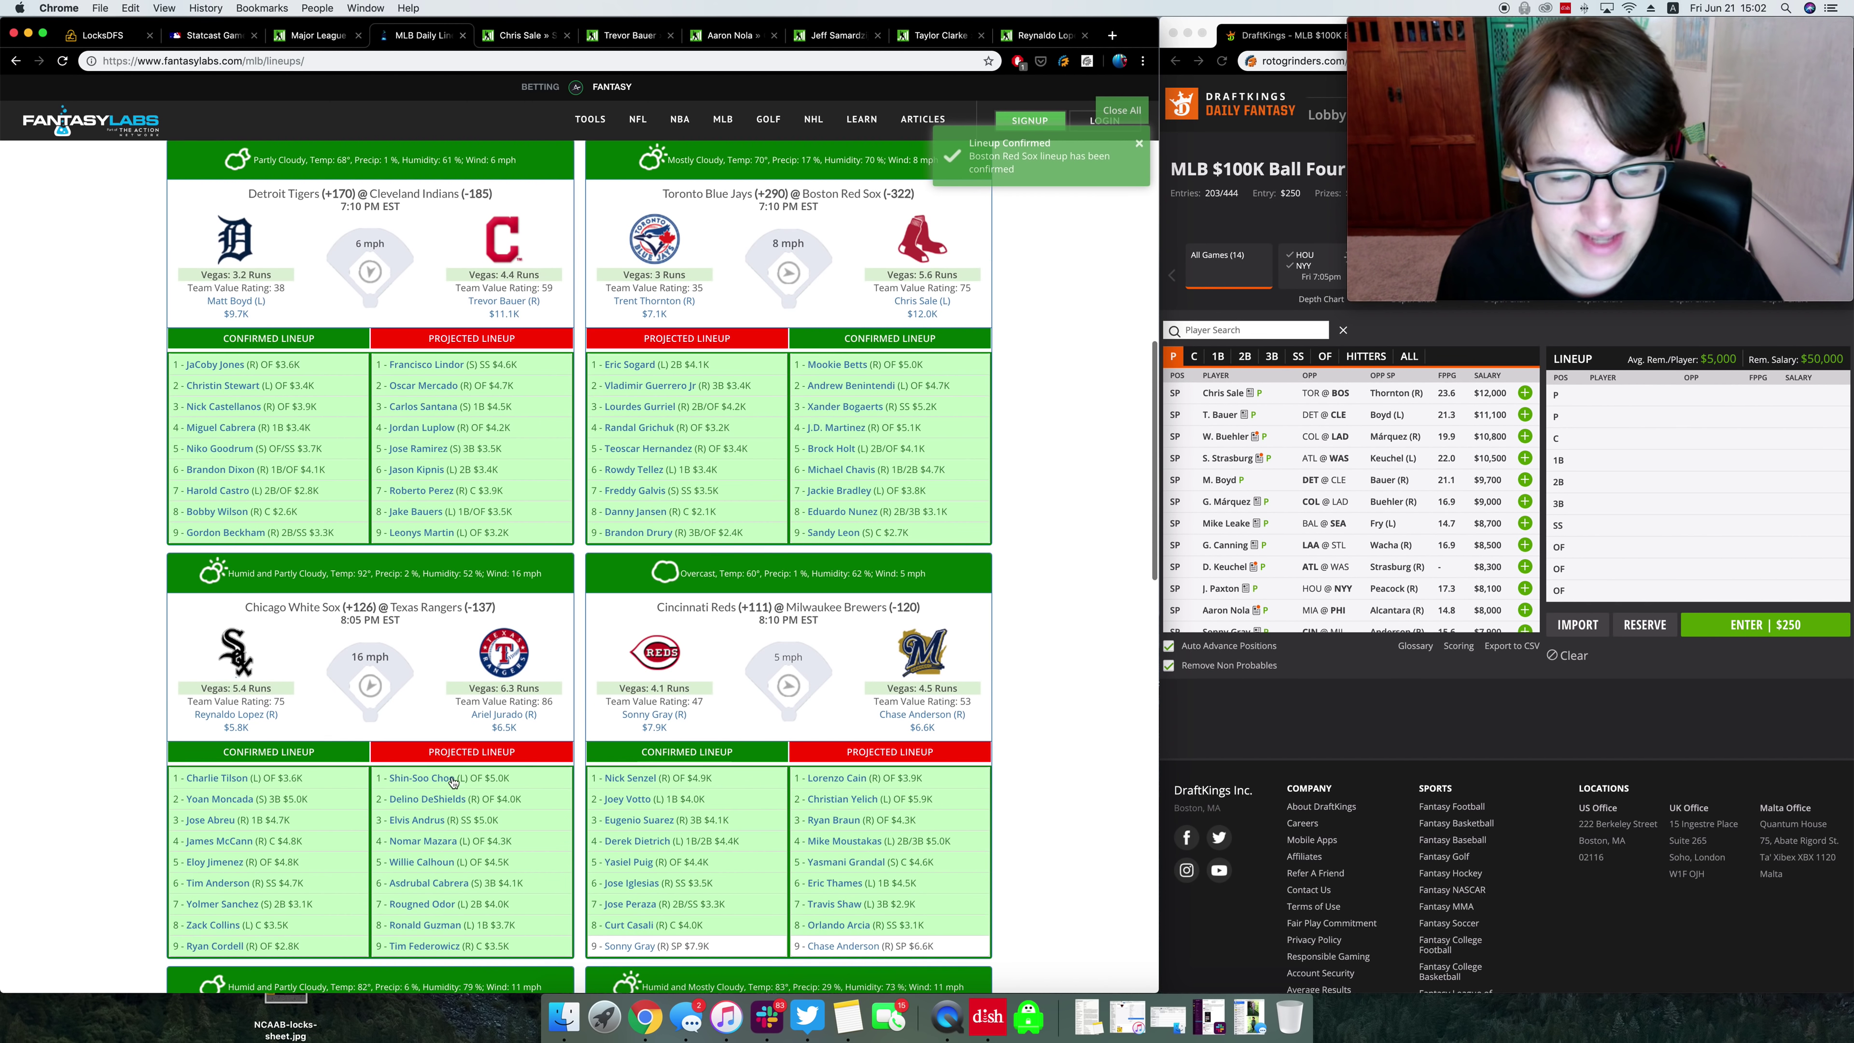
scroll(810, 760, "up", 2)
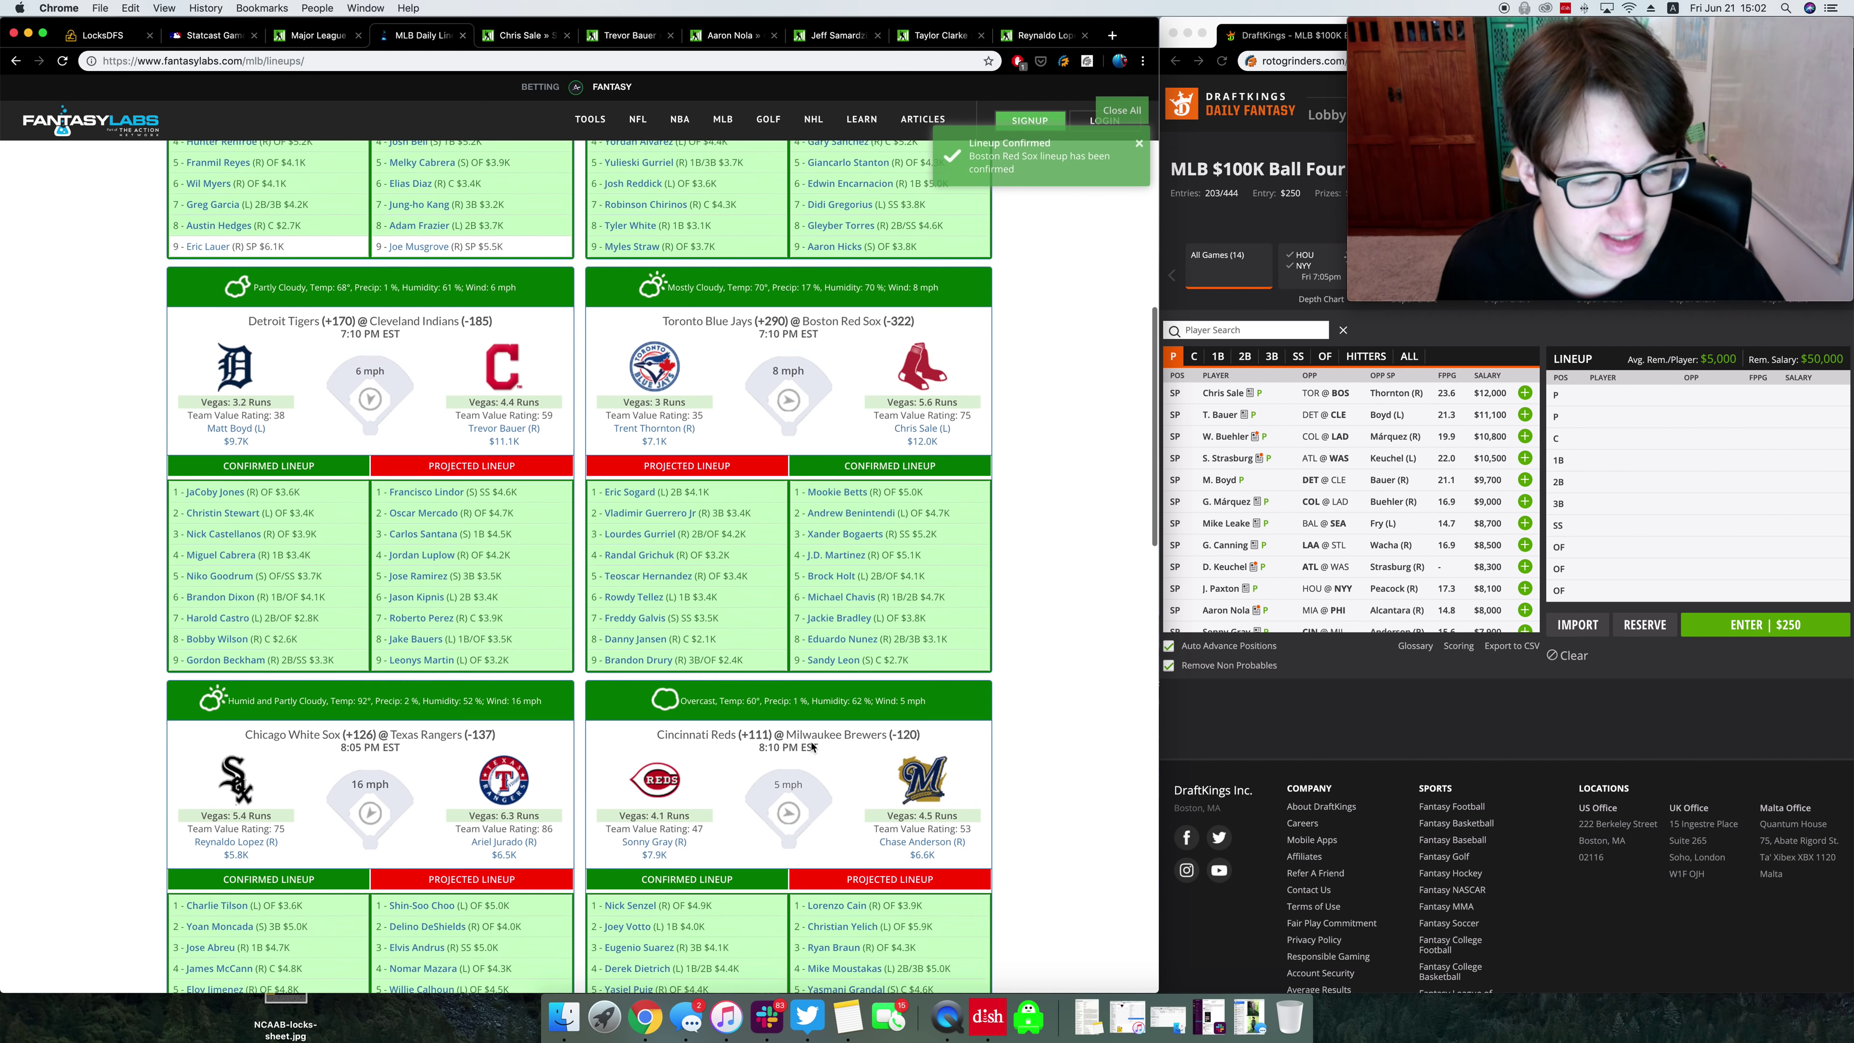
scroll(811, 747, "up", 3)
scroll(818, 761, "up", 5)
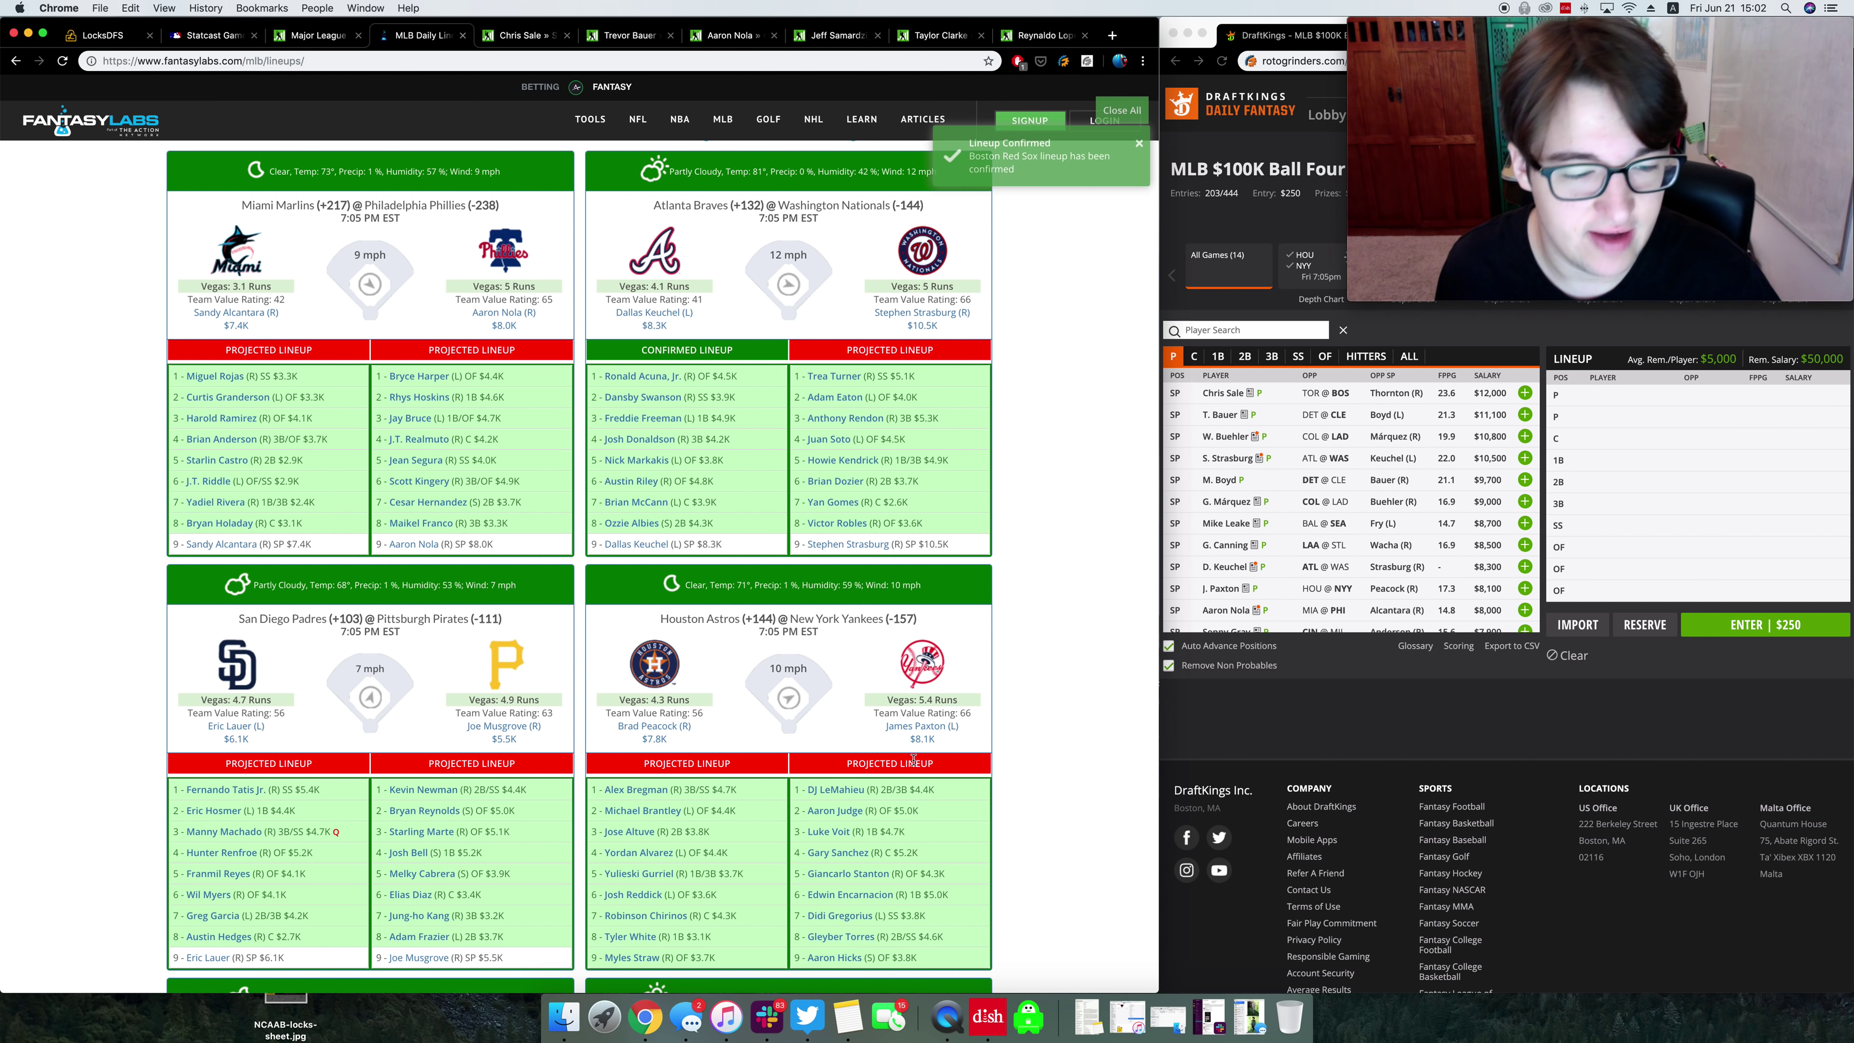
scroll(905, 763, "down", 8)
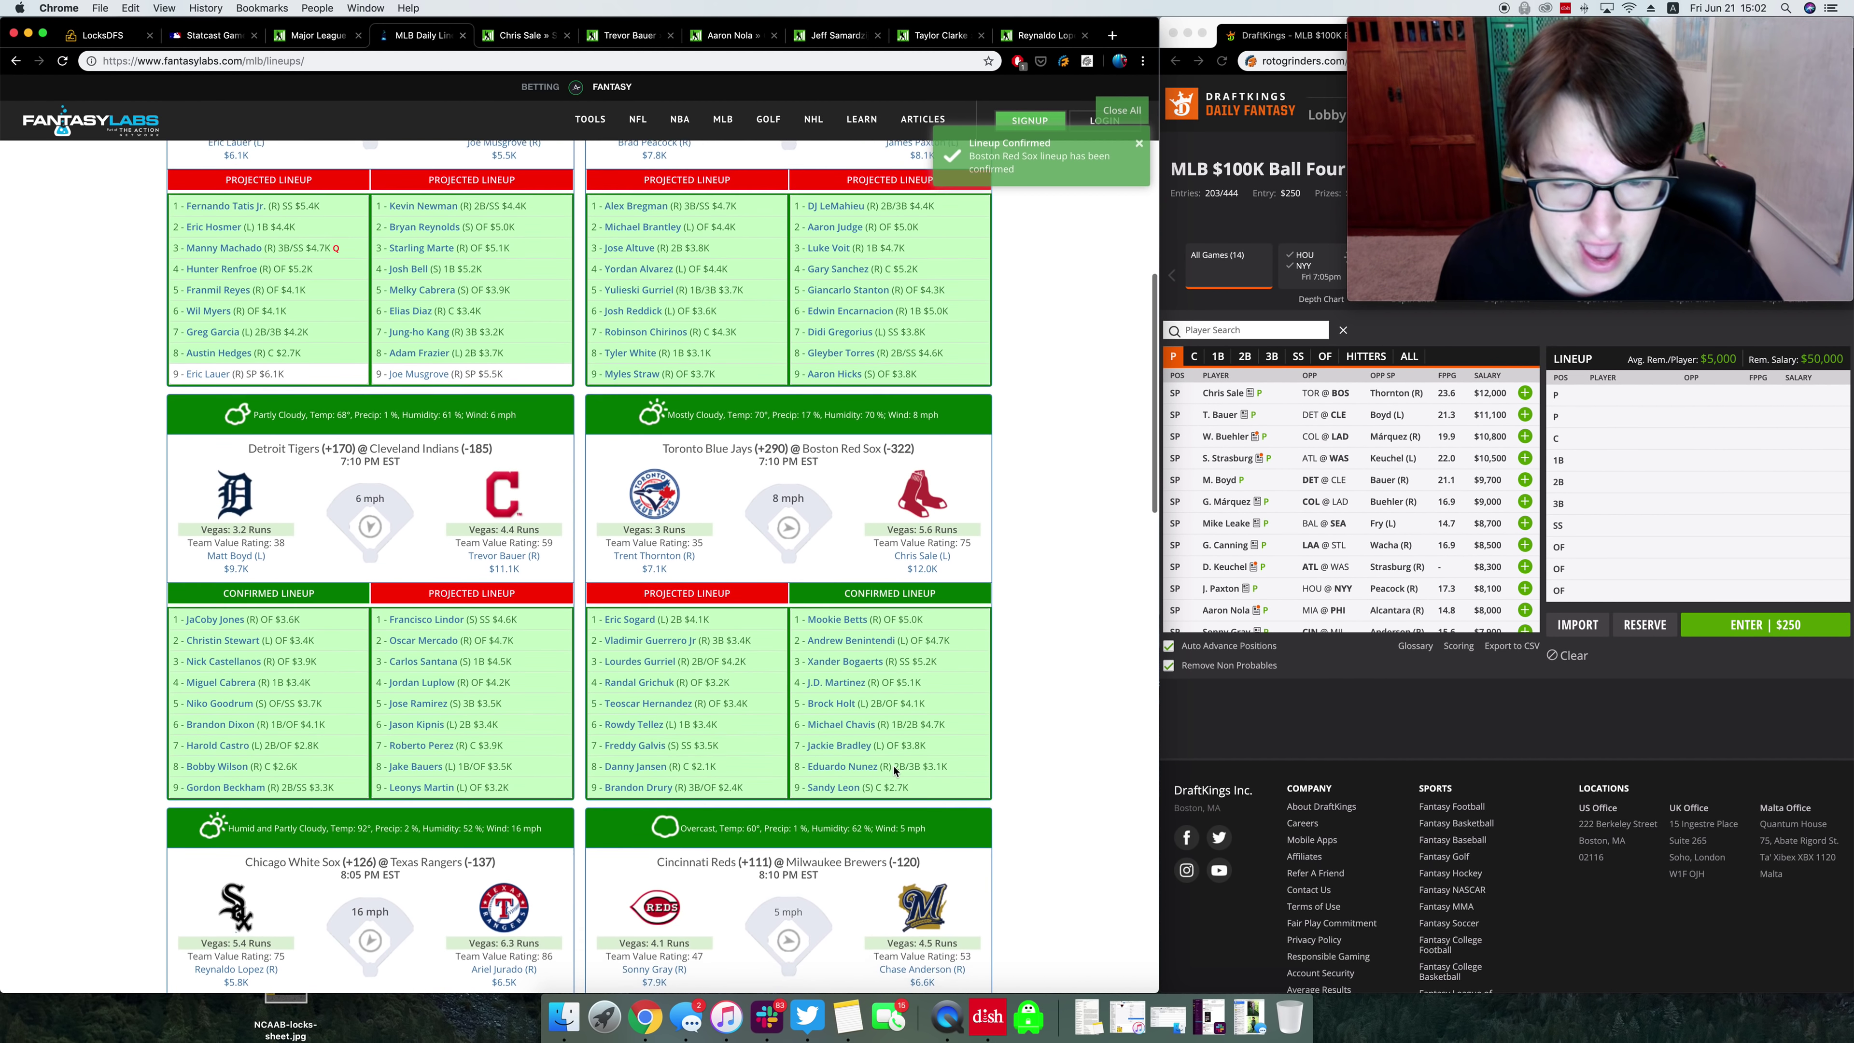
scroll(892, 777, "down", 9)
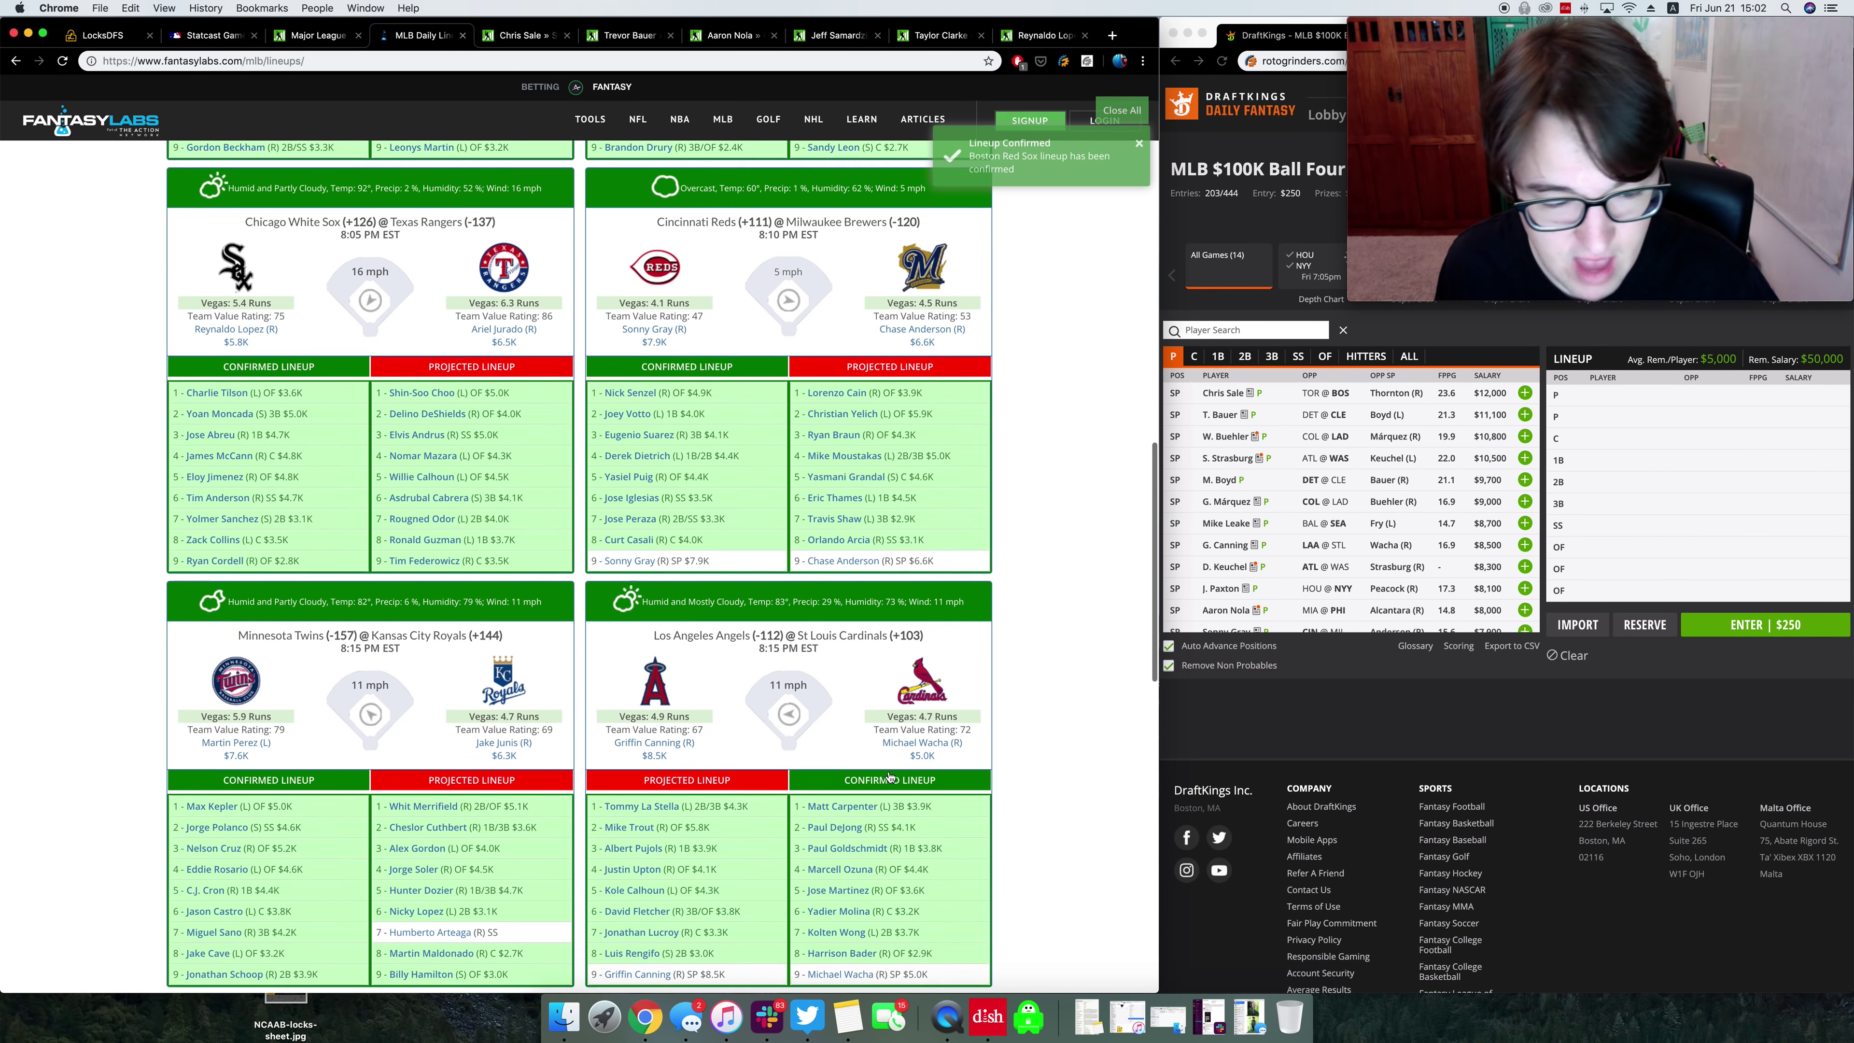
scroll(888, 772, "up", 12)
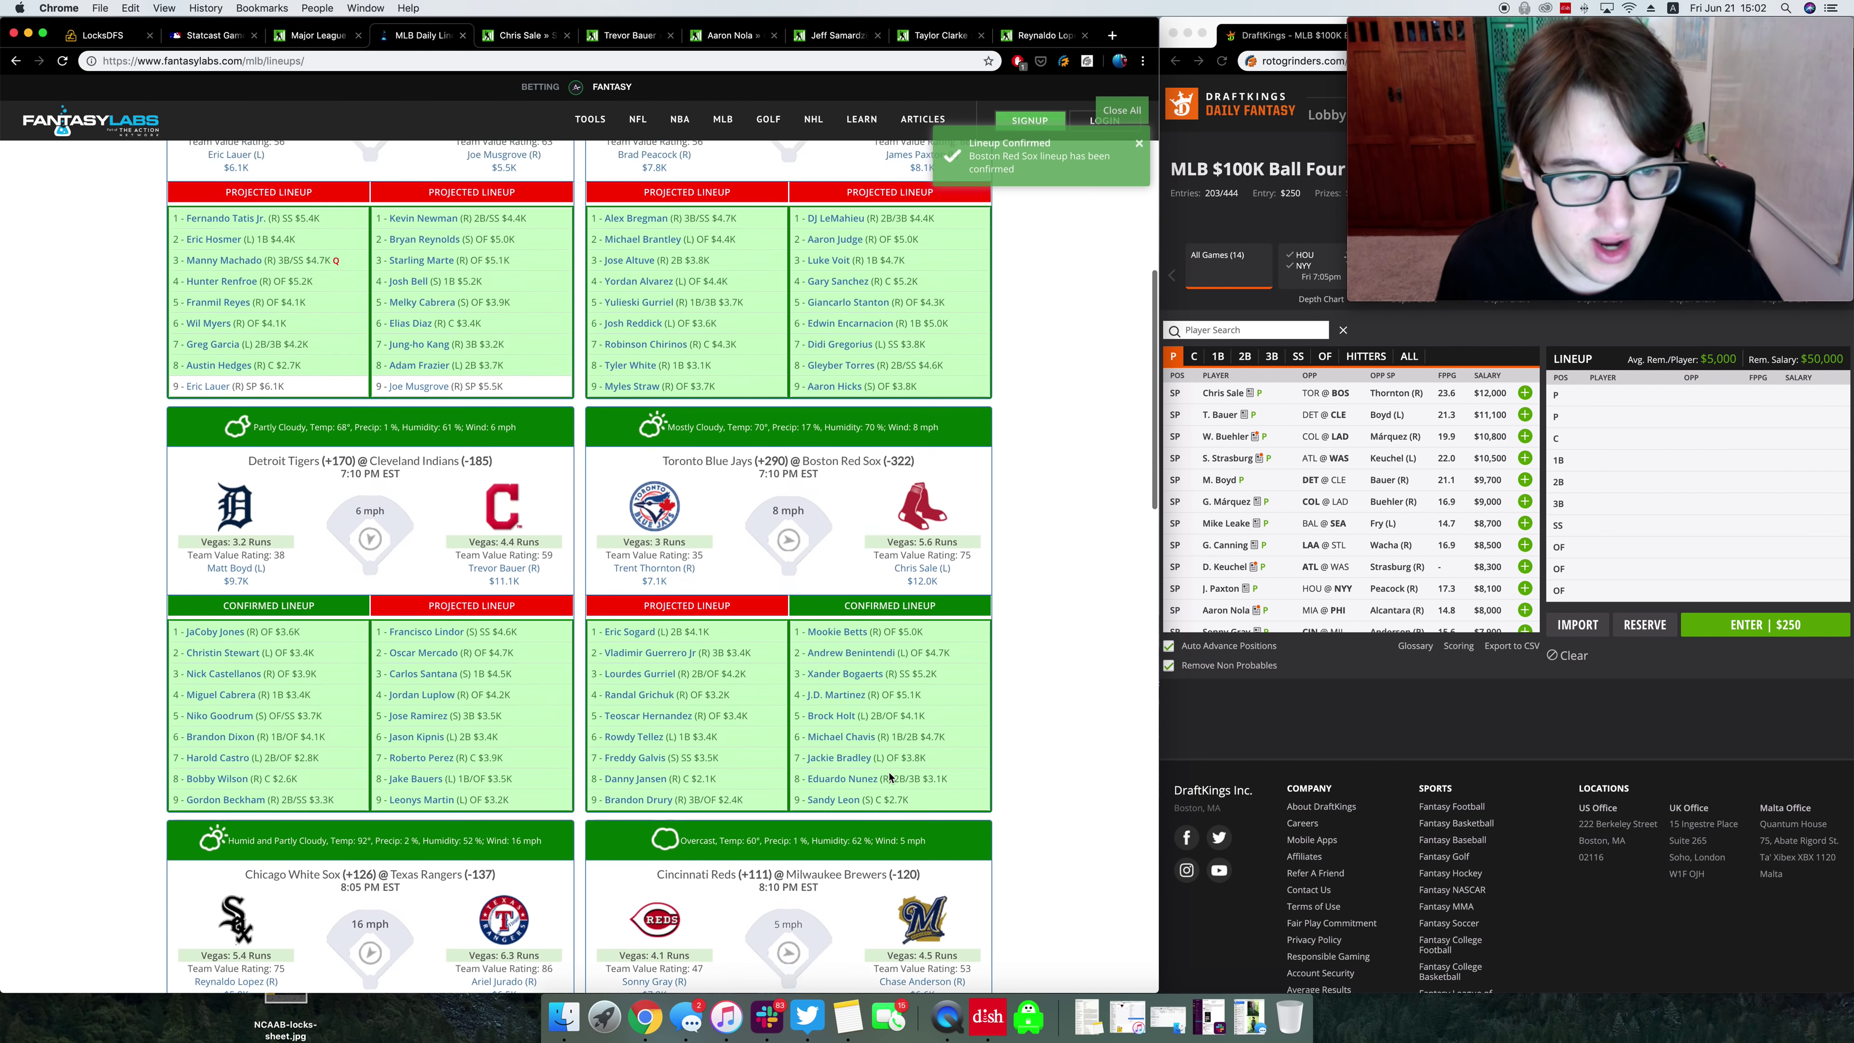
scroll(886, 770, "up", 3)
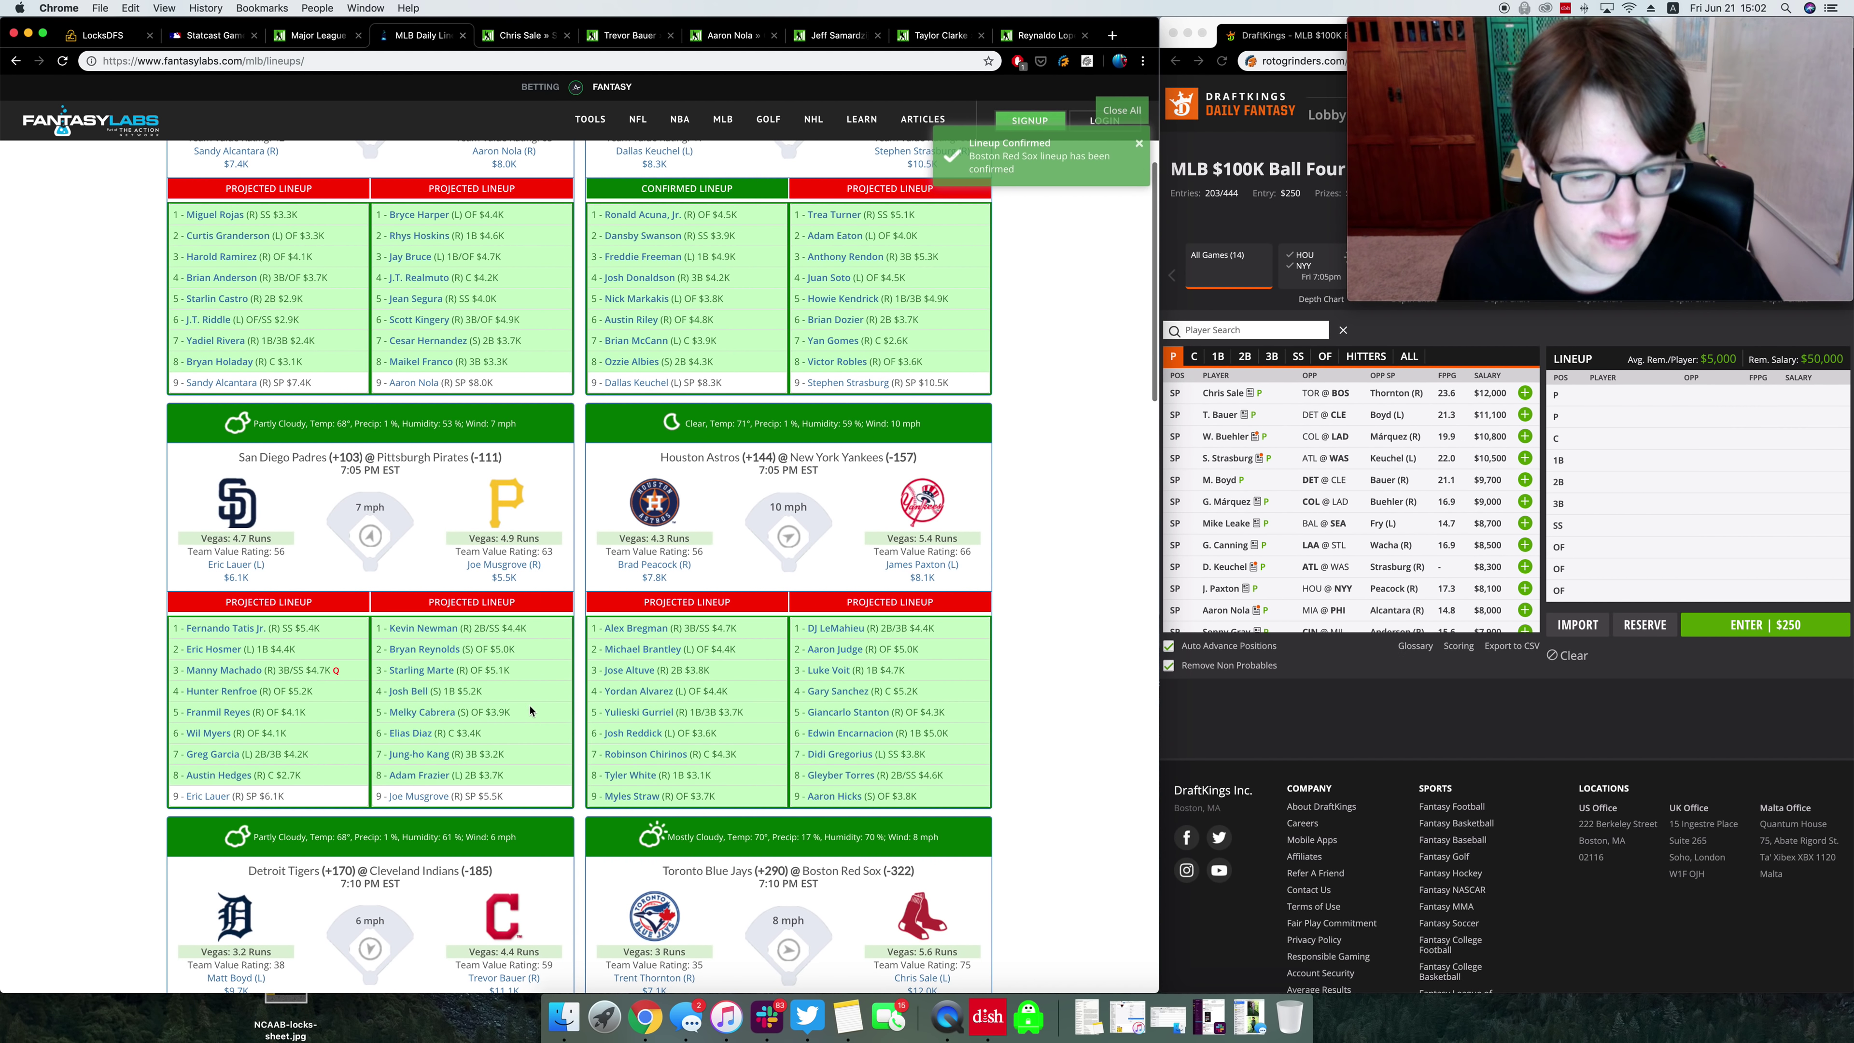
scroll(531, 711, "up", 4)
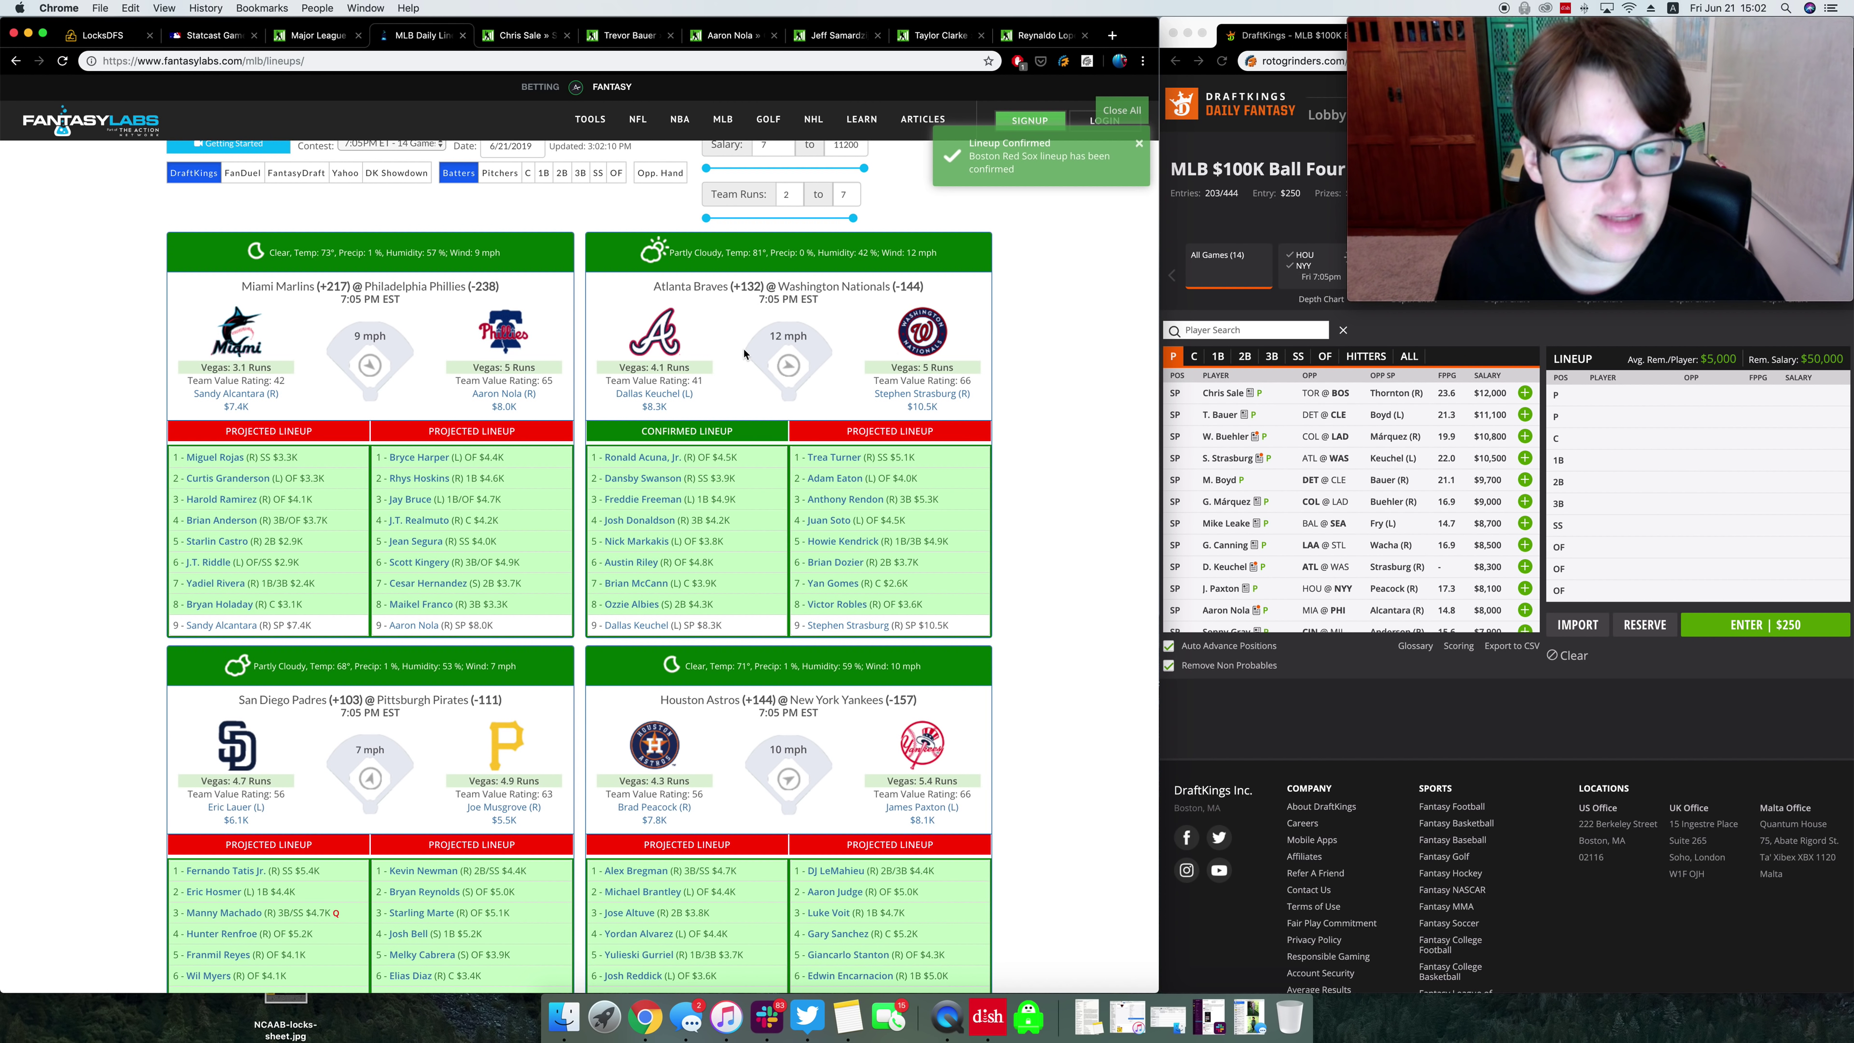
scroll(743, 320, "down", 5)
scroll(743, 320, "down", 1)
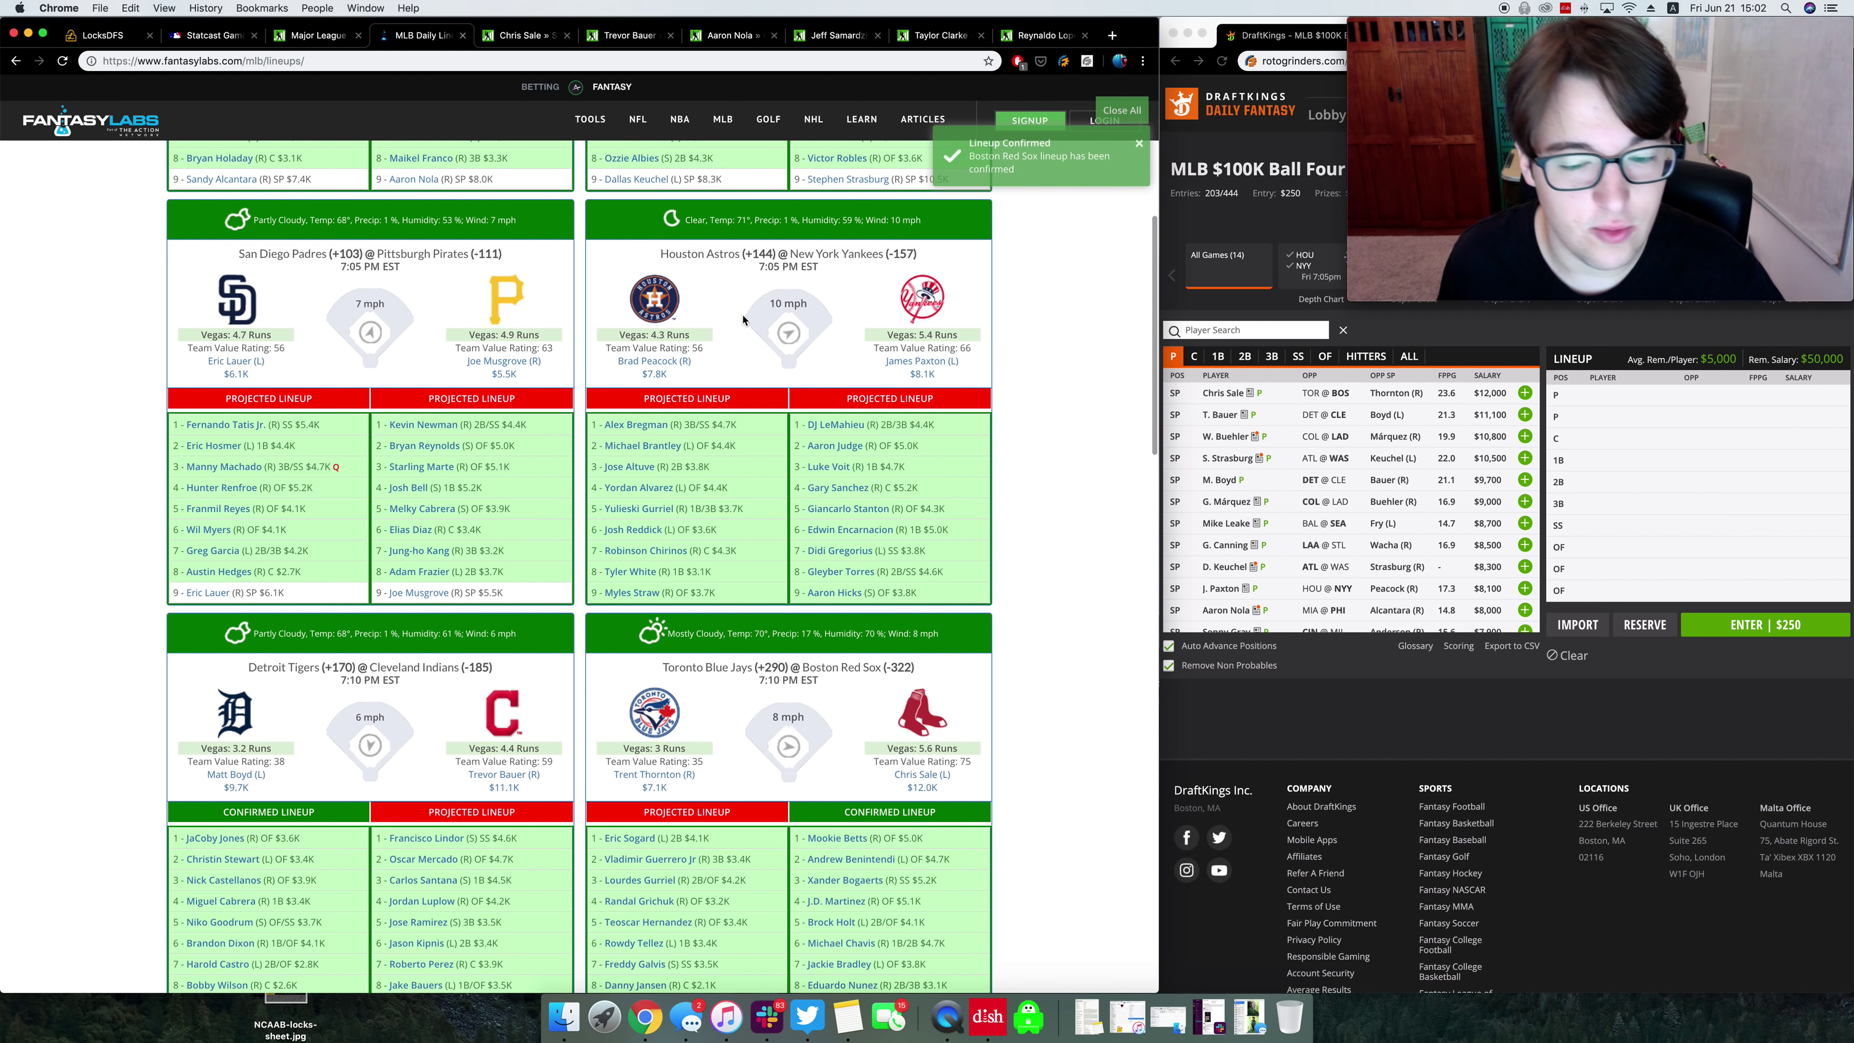
scroll(741, 321, "down", 1)
scroll(743, 320, "up", 5)
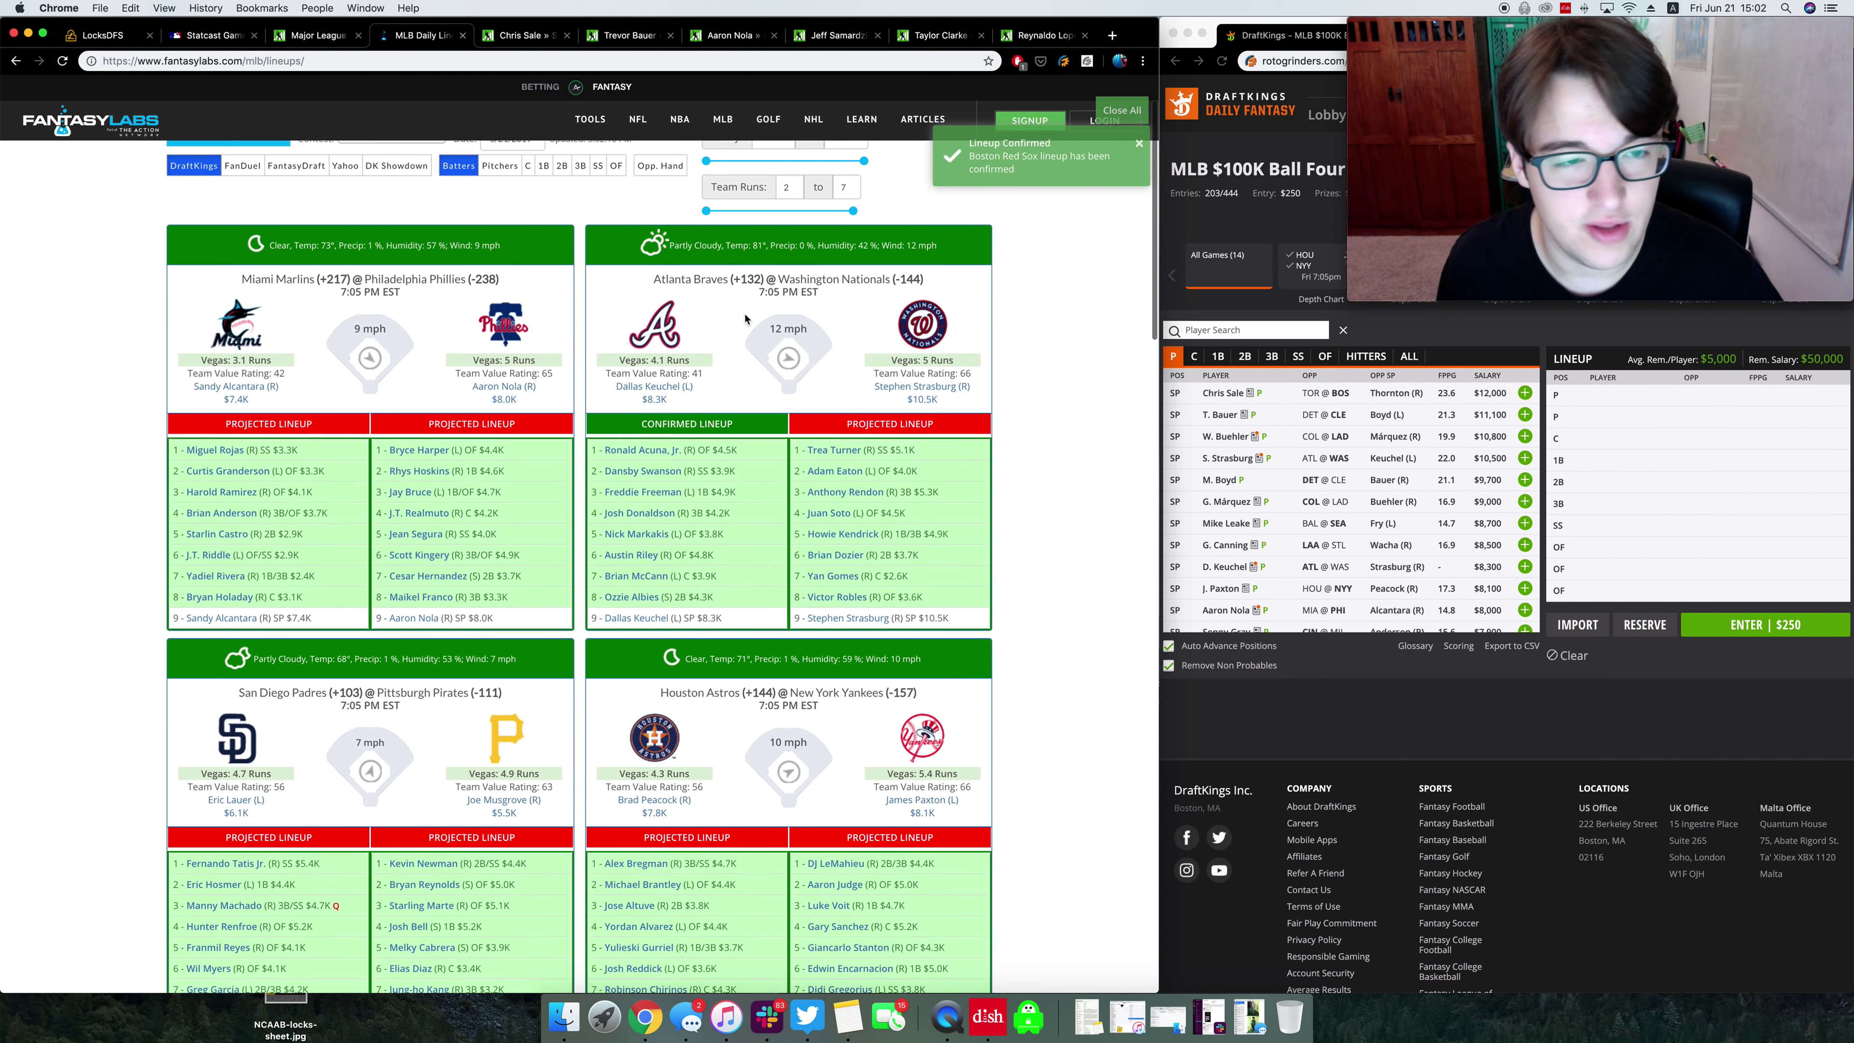
scroll(744, 318, "down", 5)
scroll(744, 318, "down", 6)
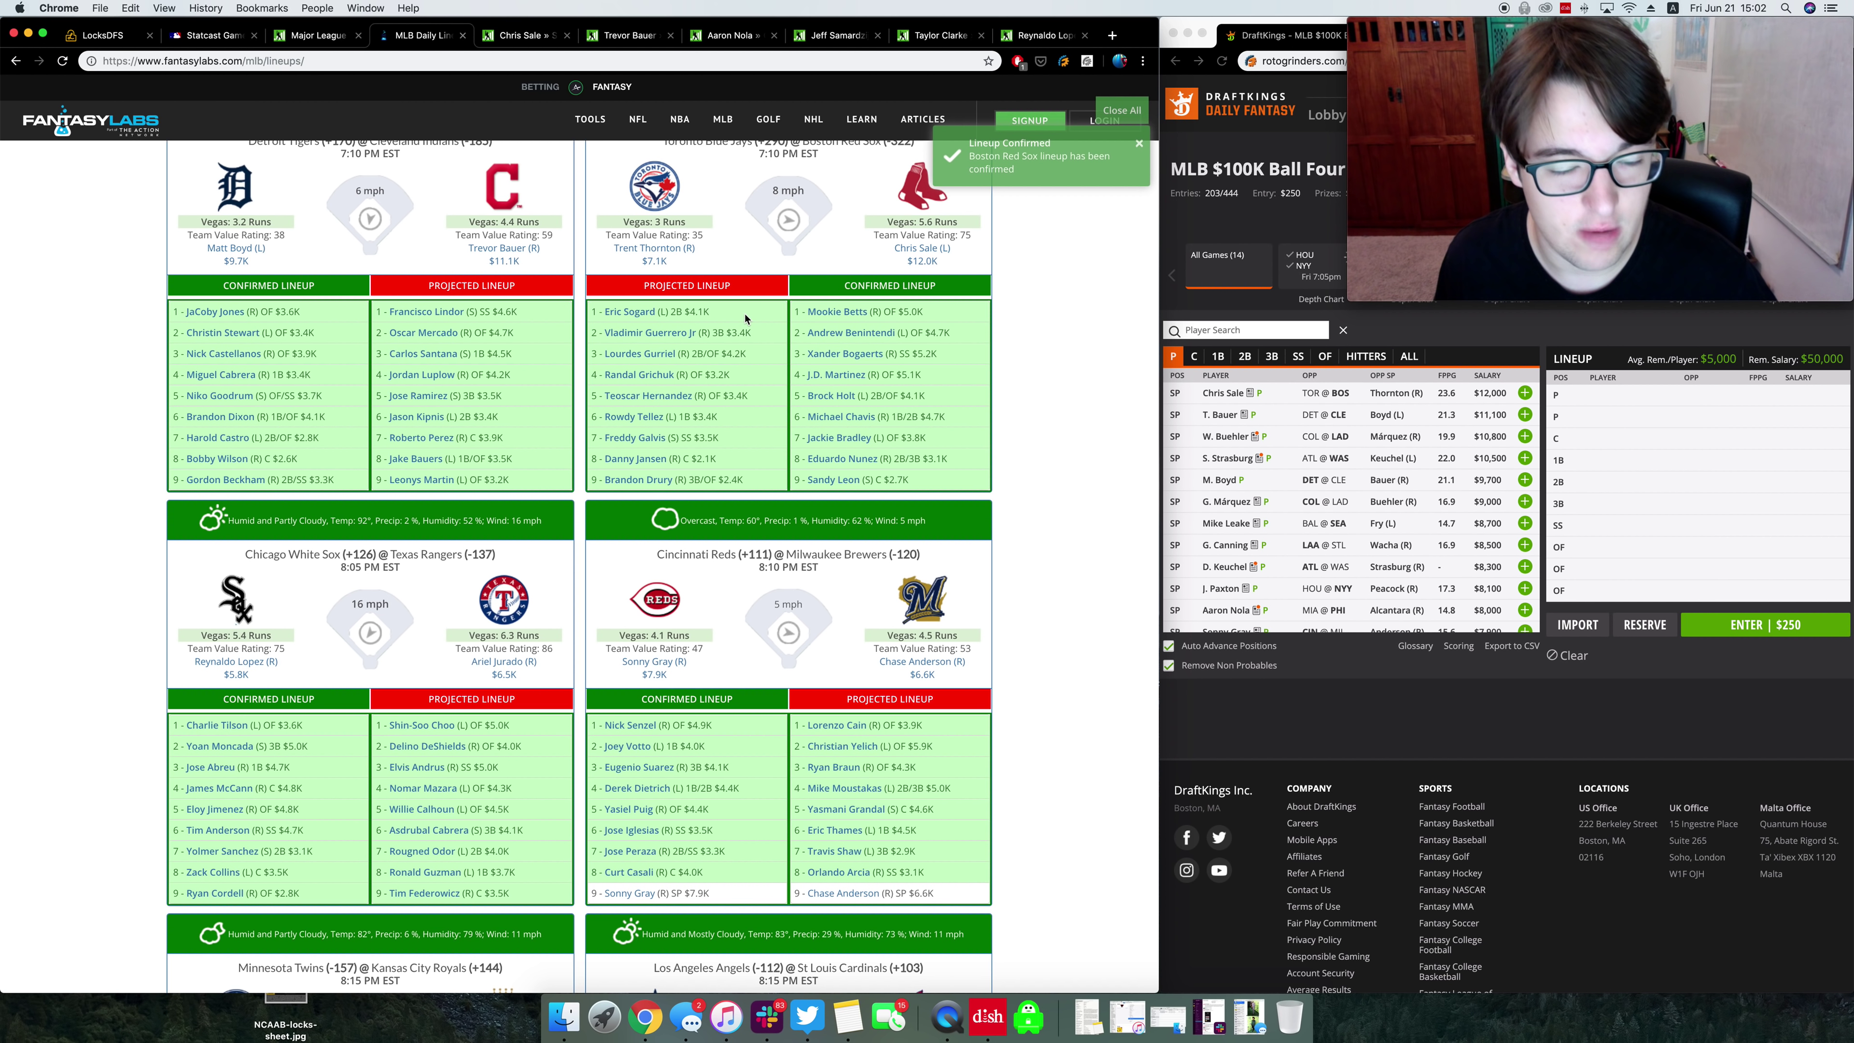
Step: Switch to the DraftKings lineup builder and add Chris Sale and Aaron Nola as the two pitchers
left_click(1430, 343)
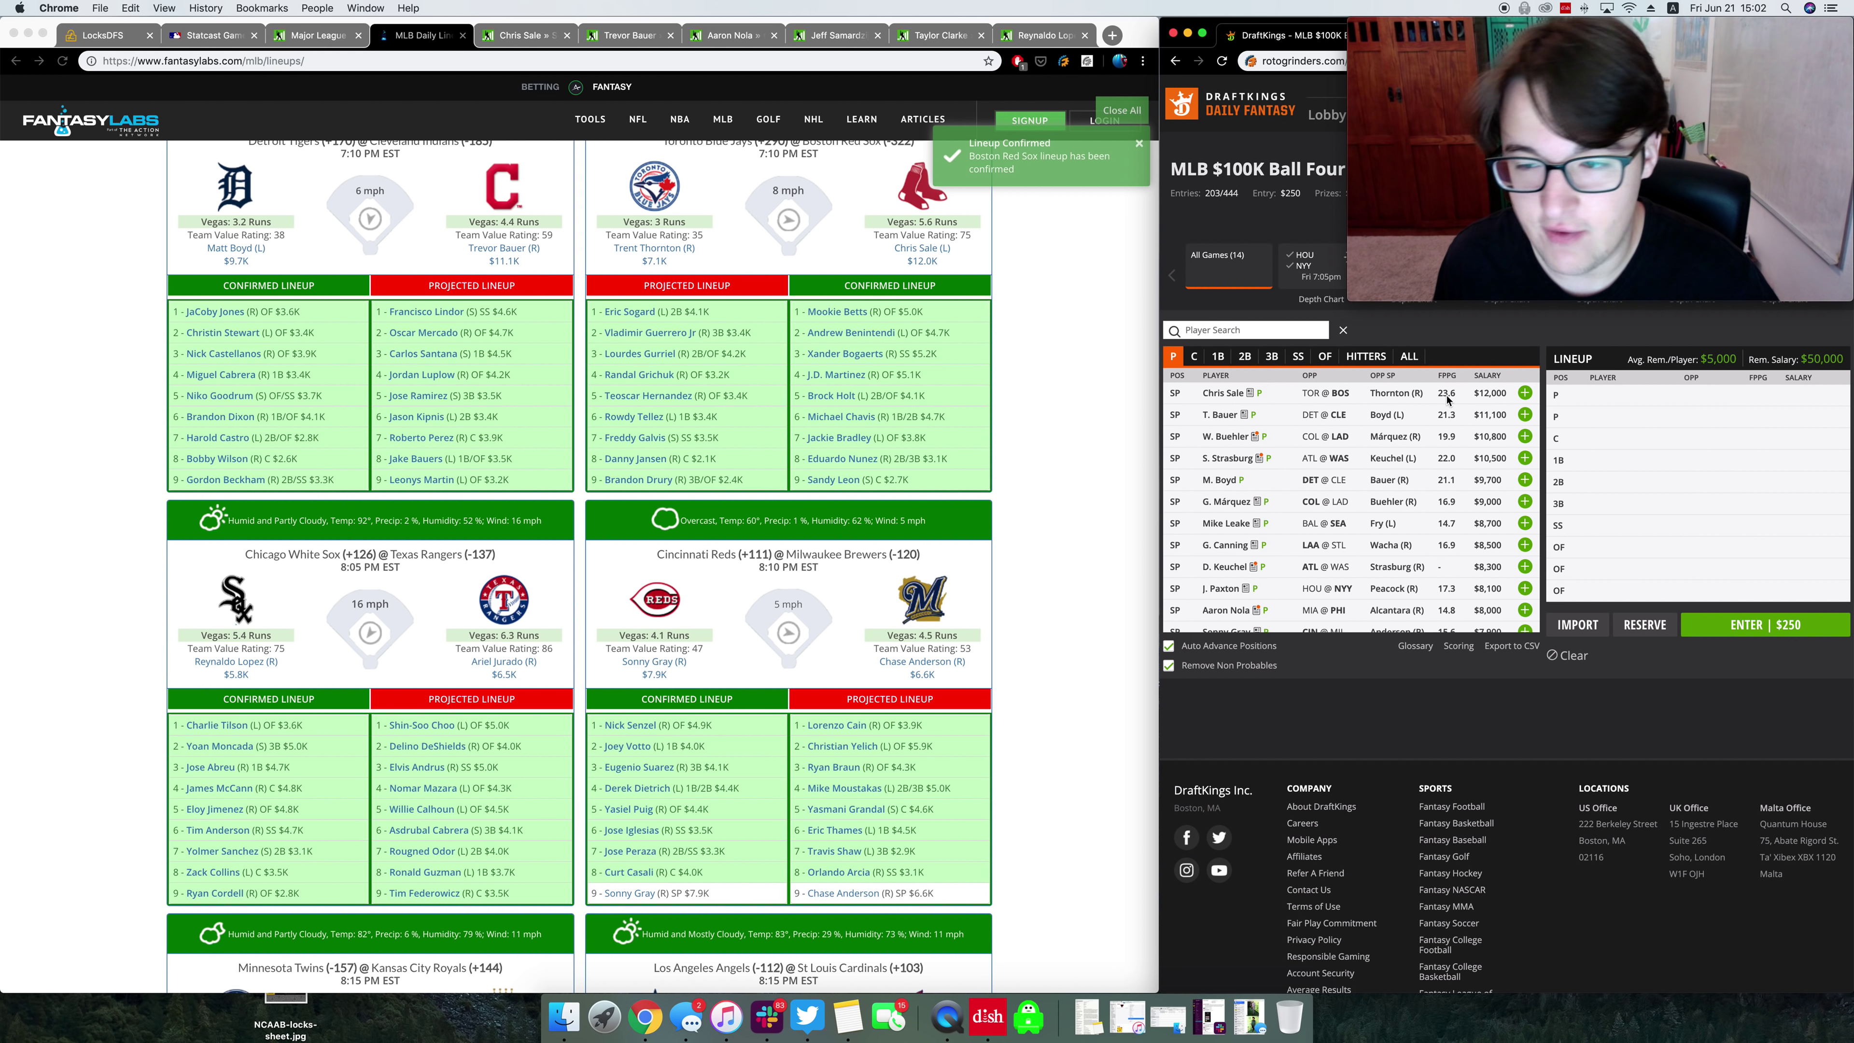
left_click(1523, 395)
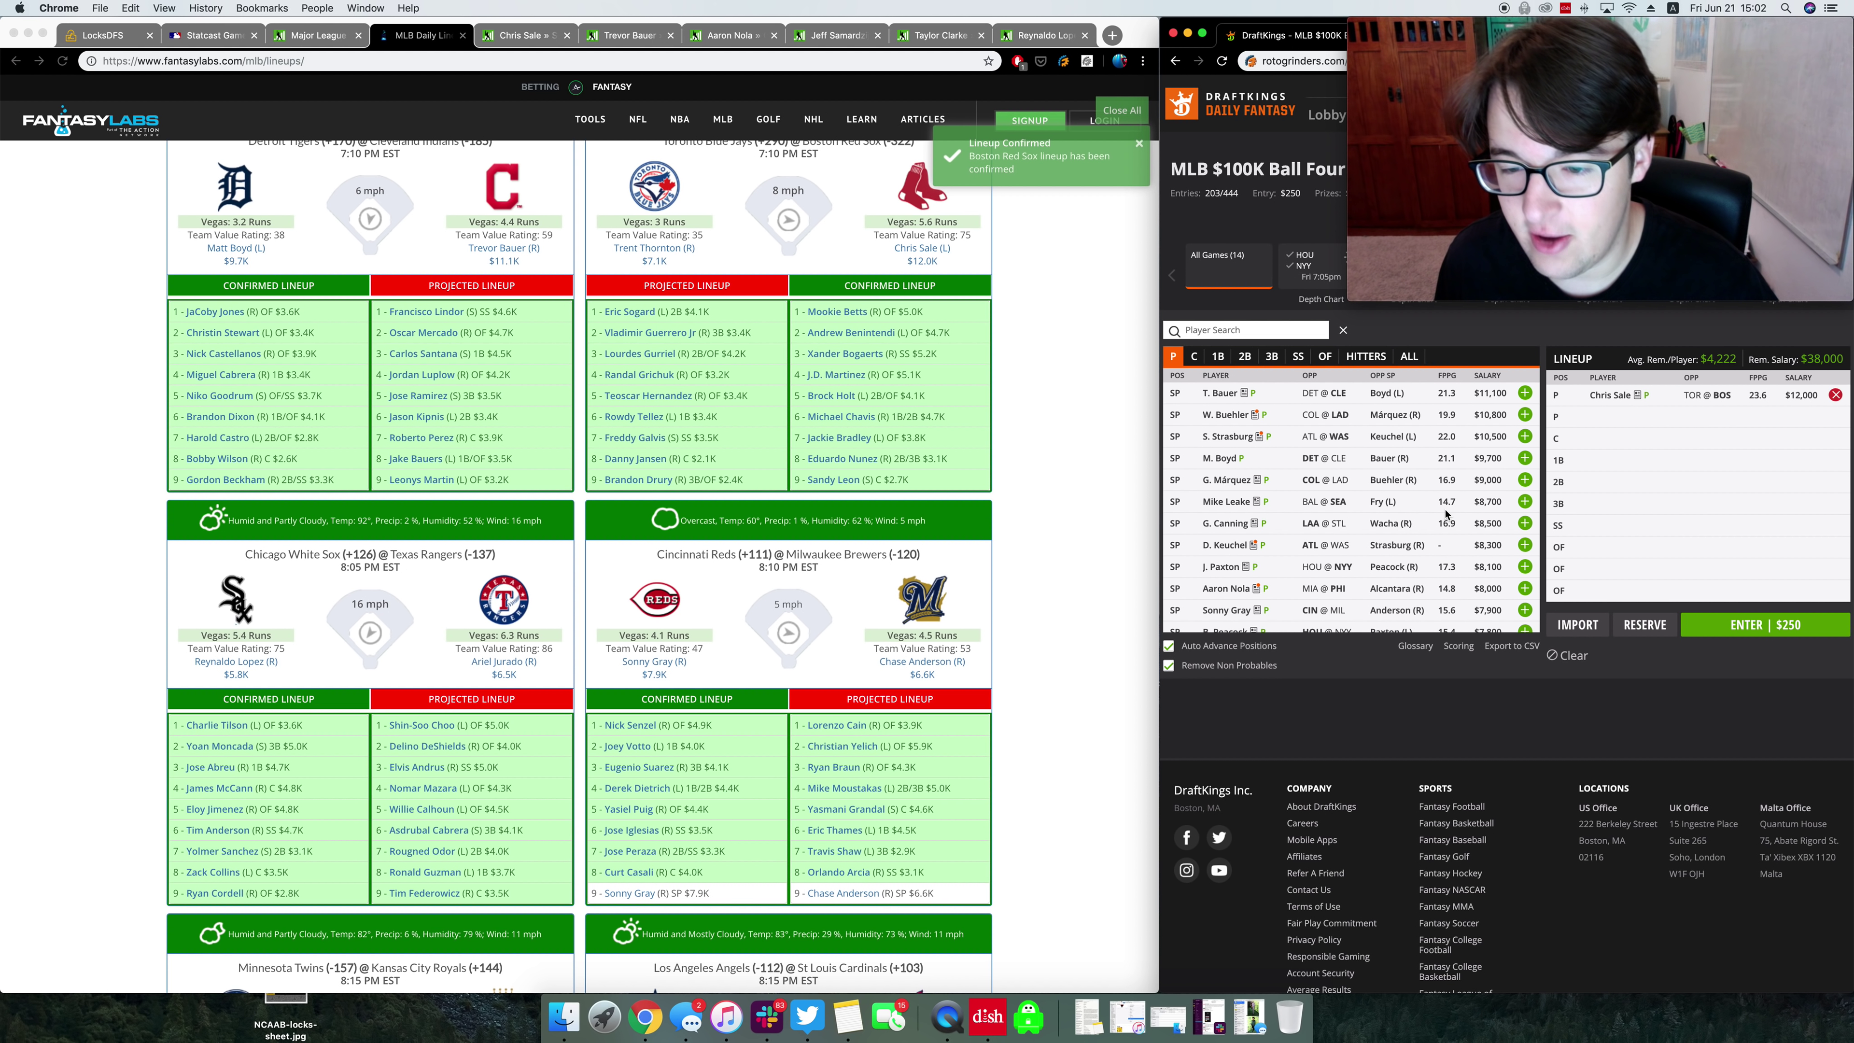
scroll(1436, 526, "down", 3)
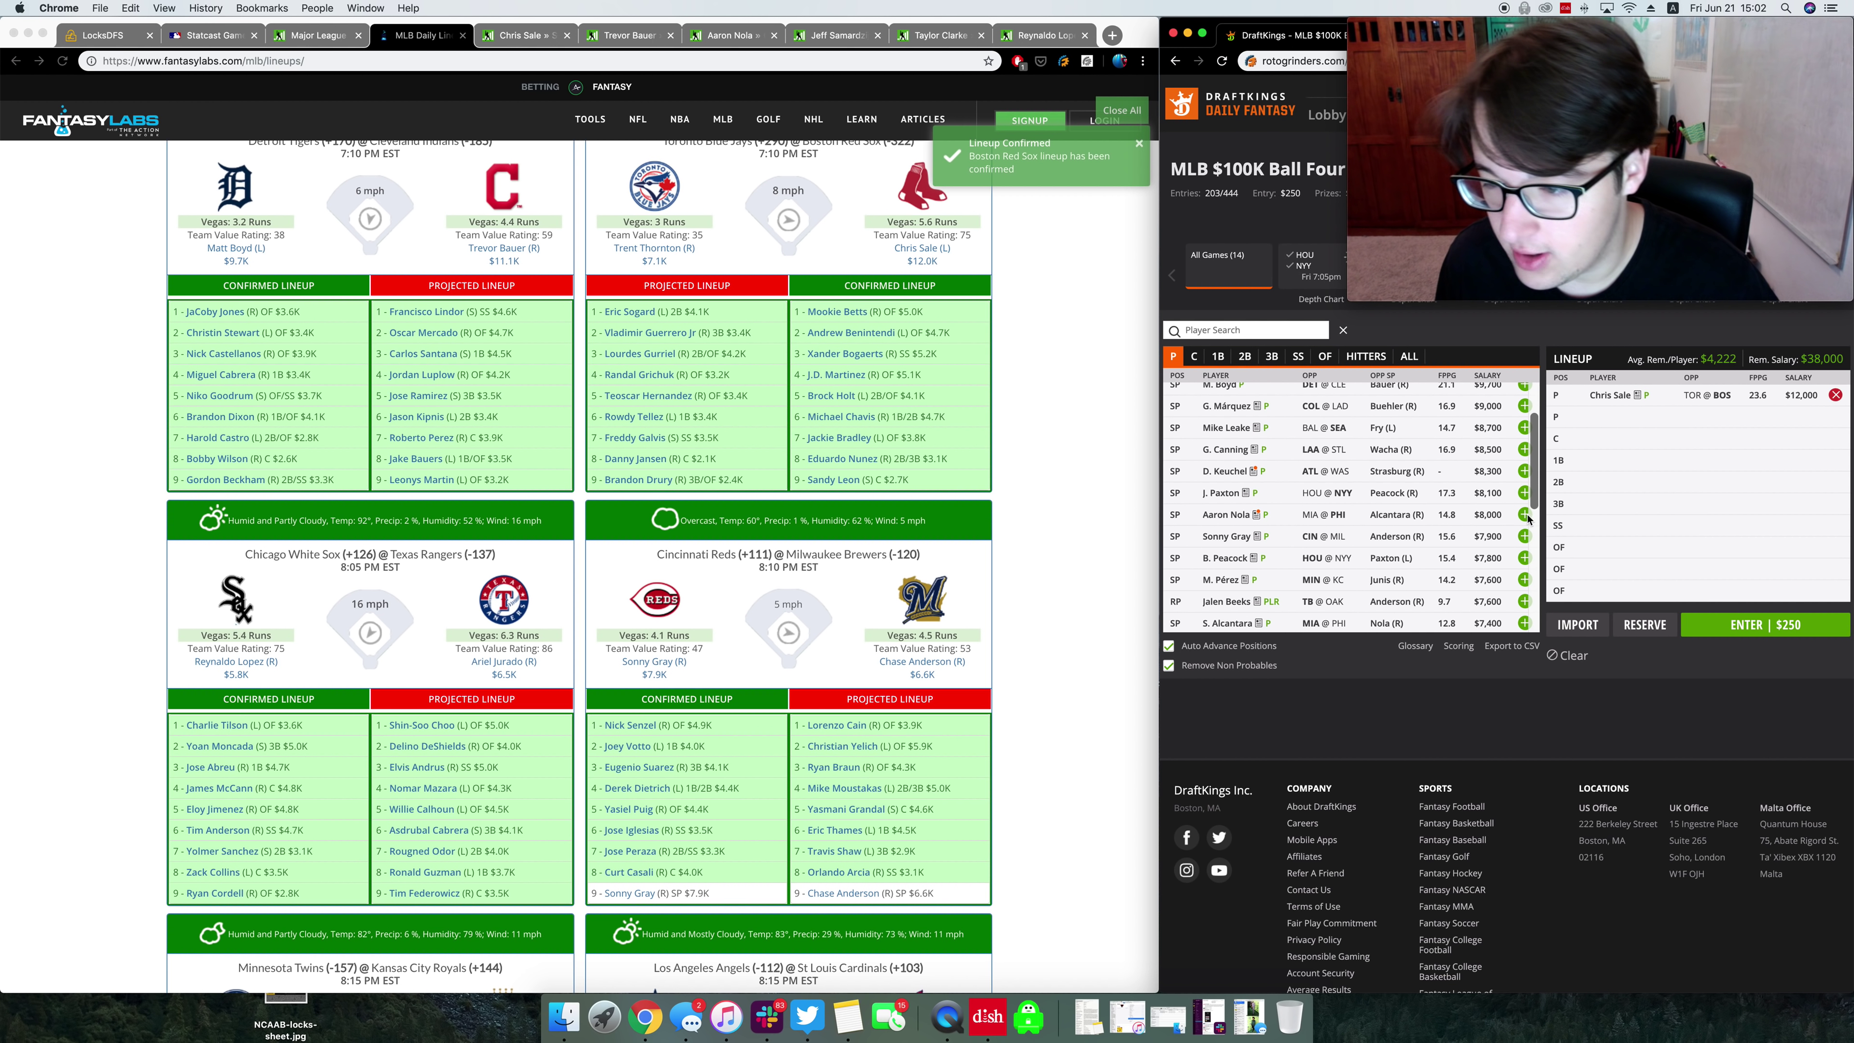
left_click(1523, 514)
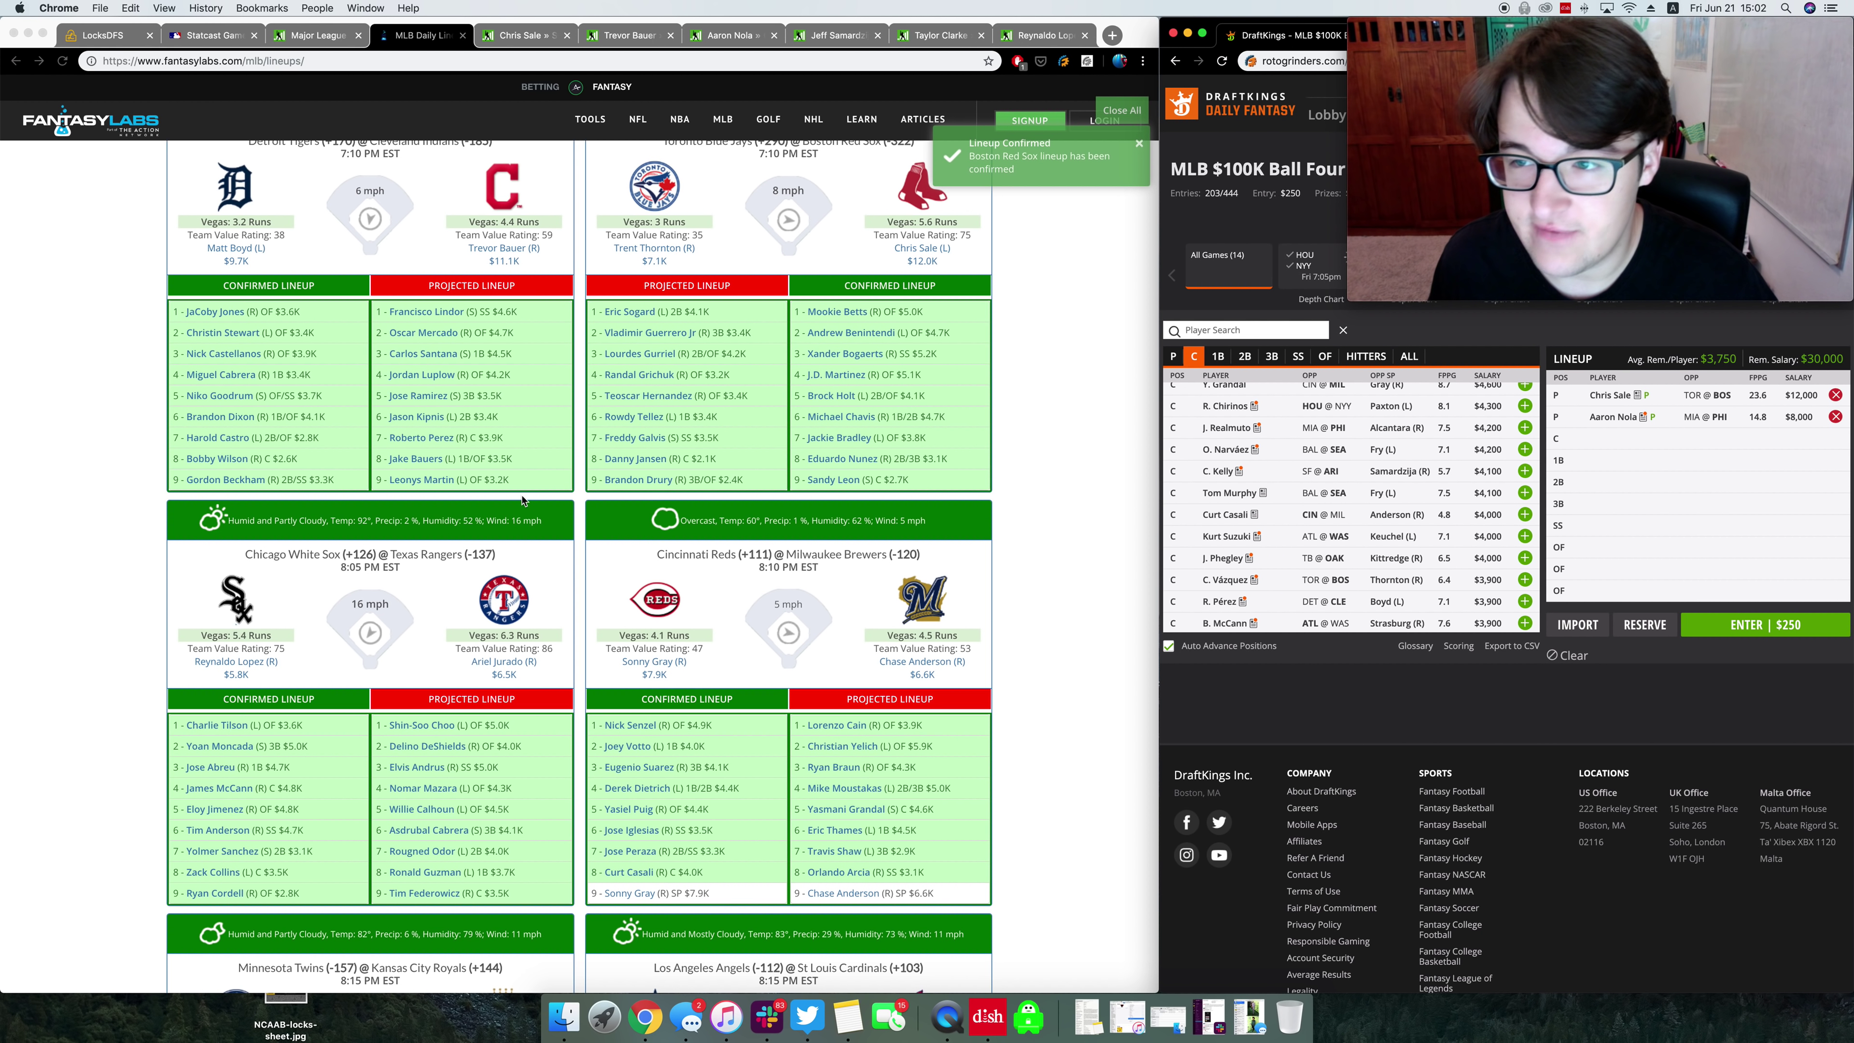
Step: Find the Giants at Diamondbacks game among the evening matchups and check David Peralta's player card for splits and ratings
scroll(609, 567, "down", 5)
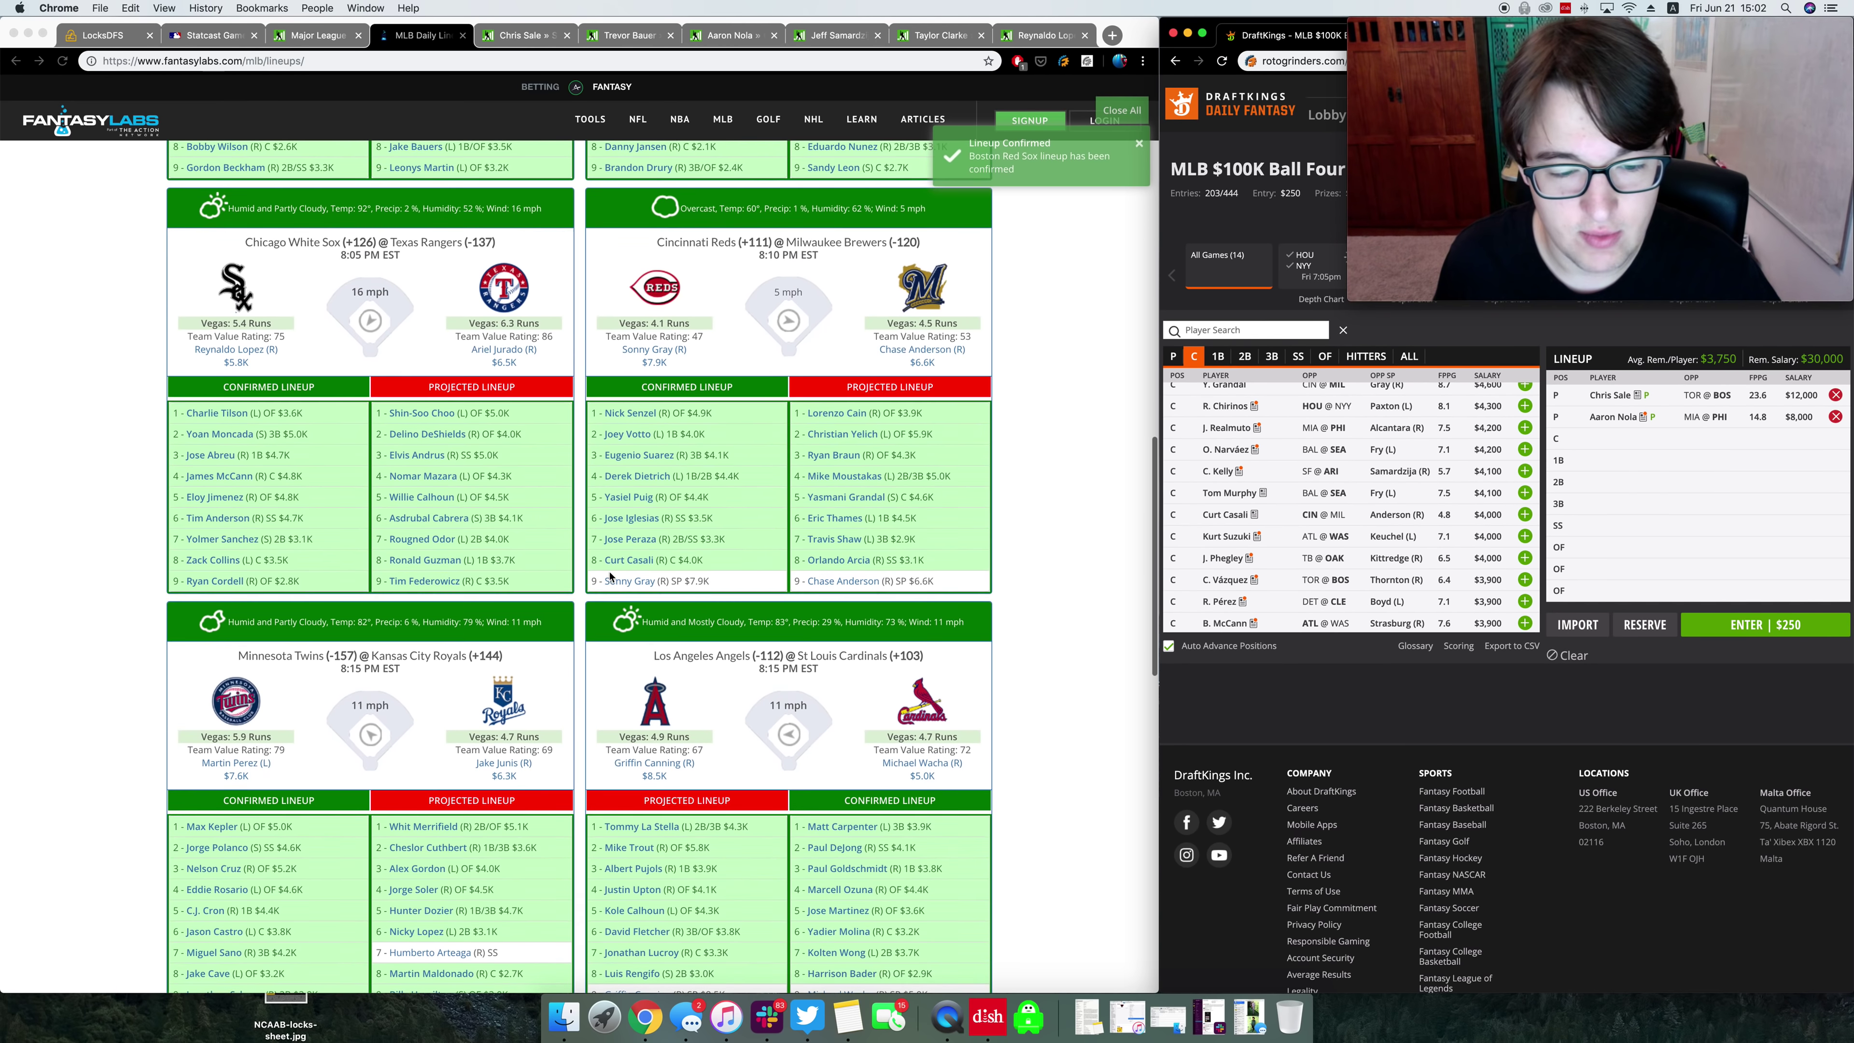
scroll(735, 527, "down", 8)
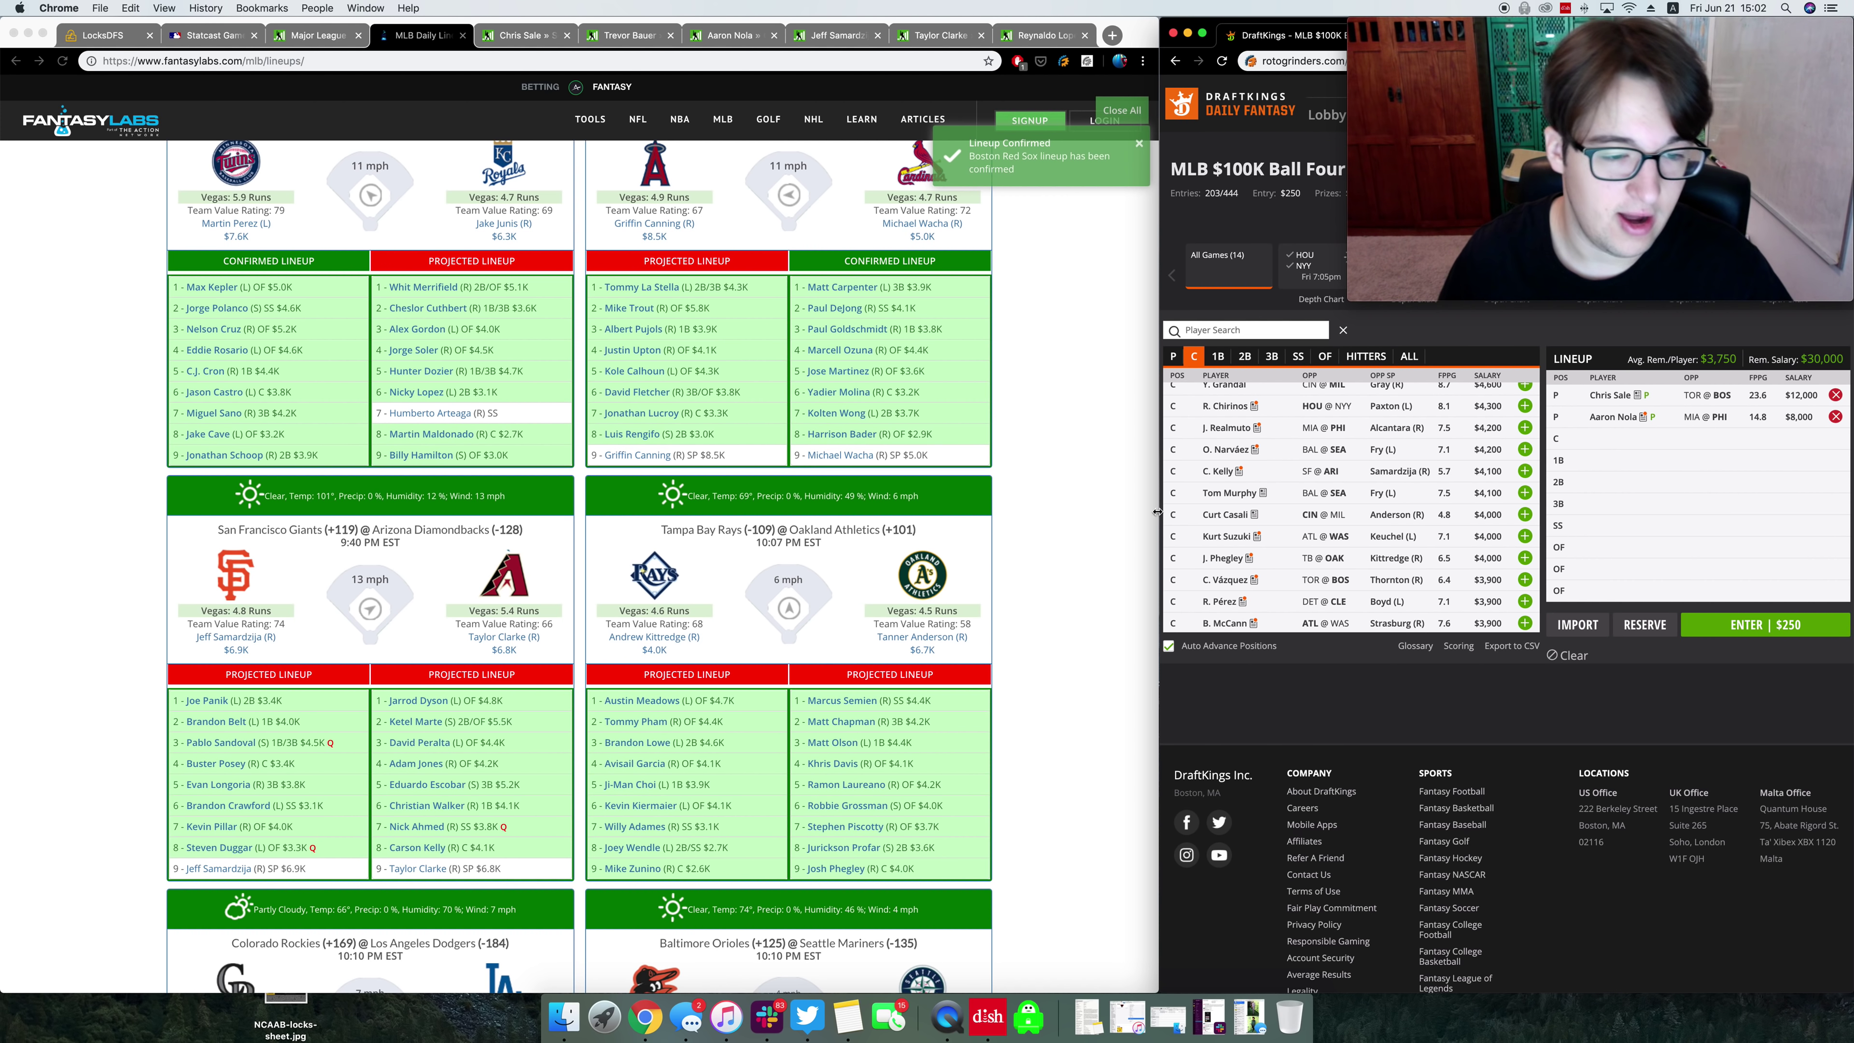
scroll(793, 762, "down", 3)
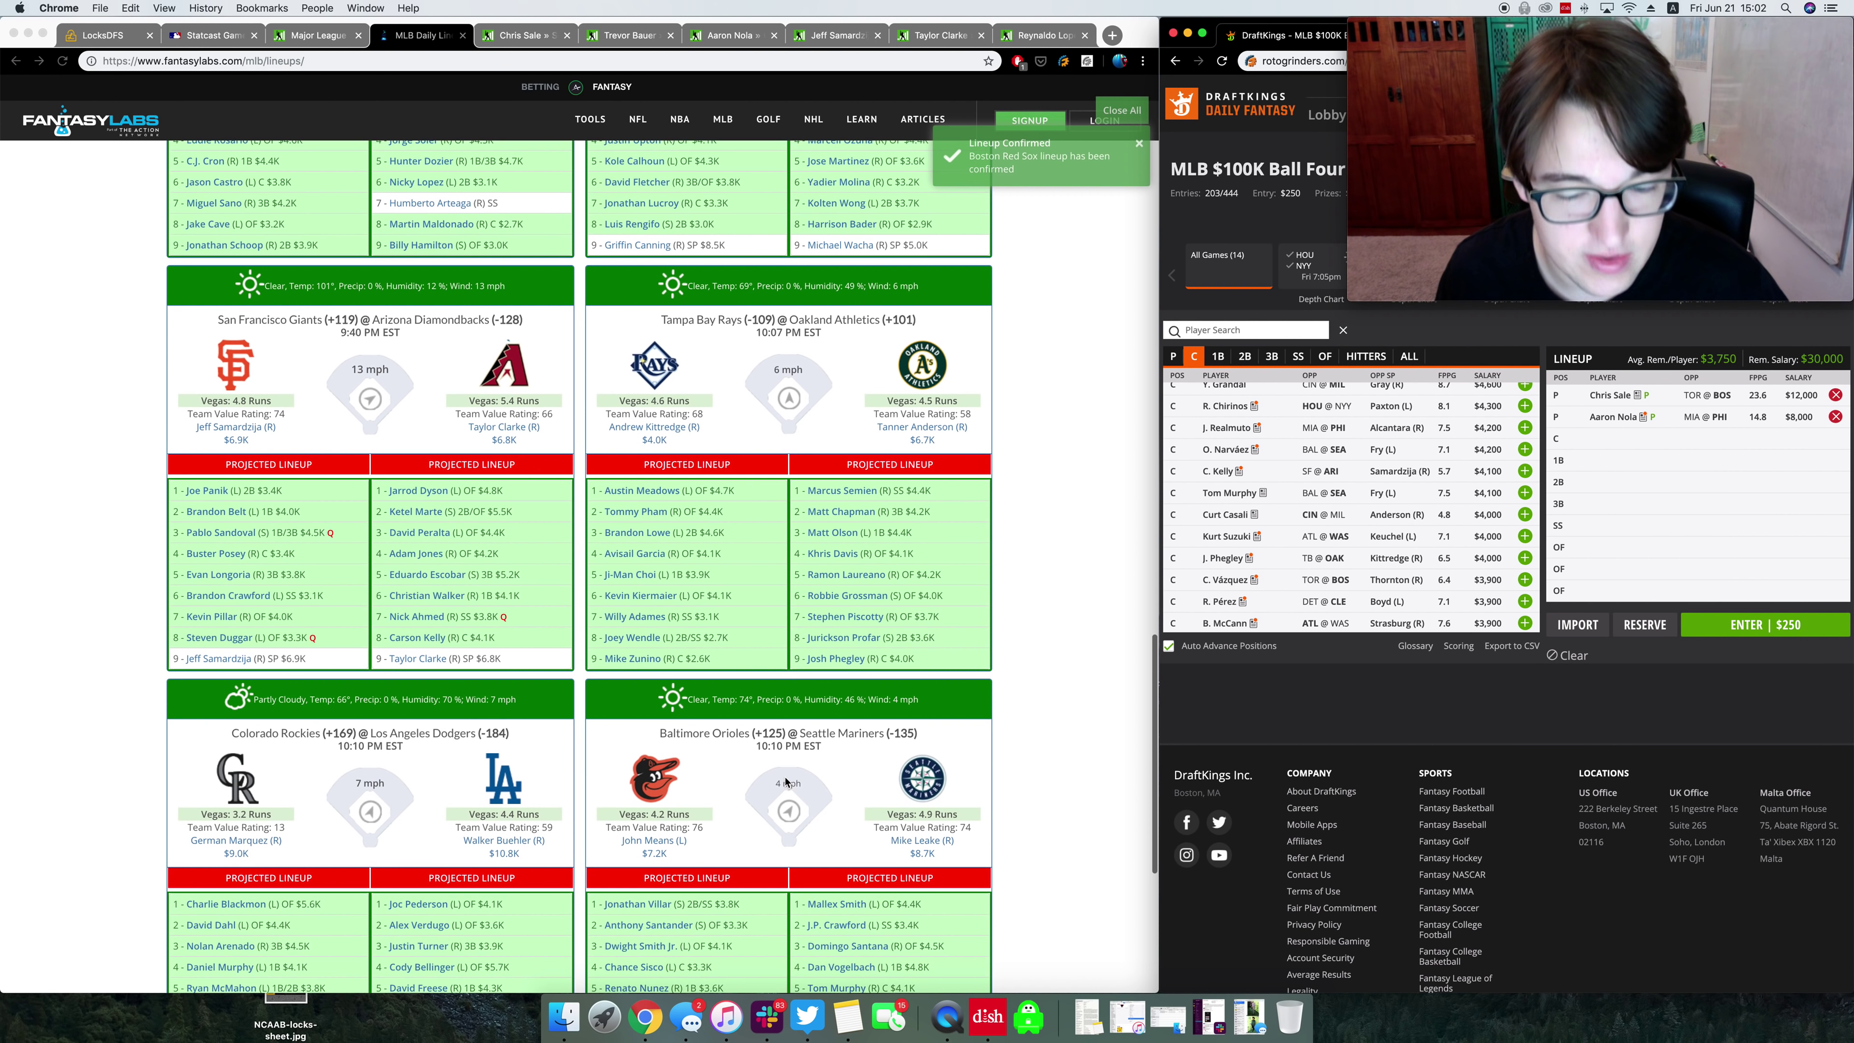
scroll(762, 634, "up", 4)
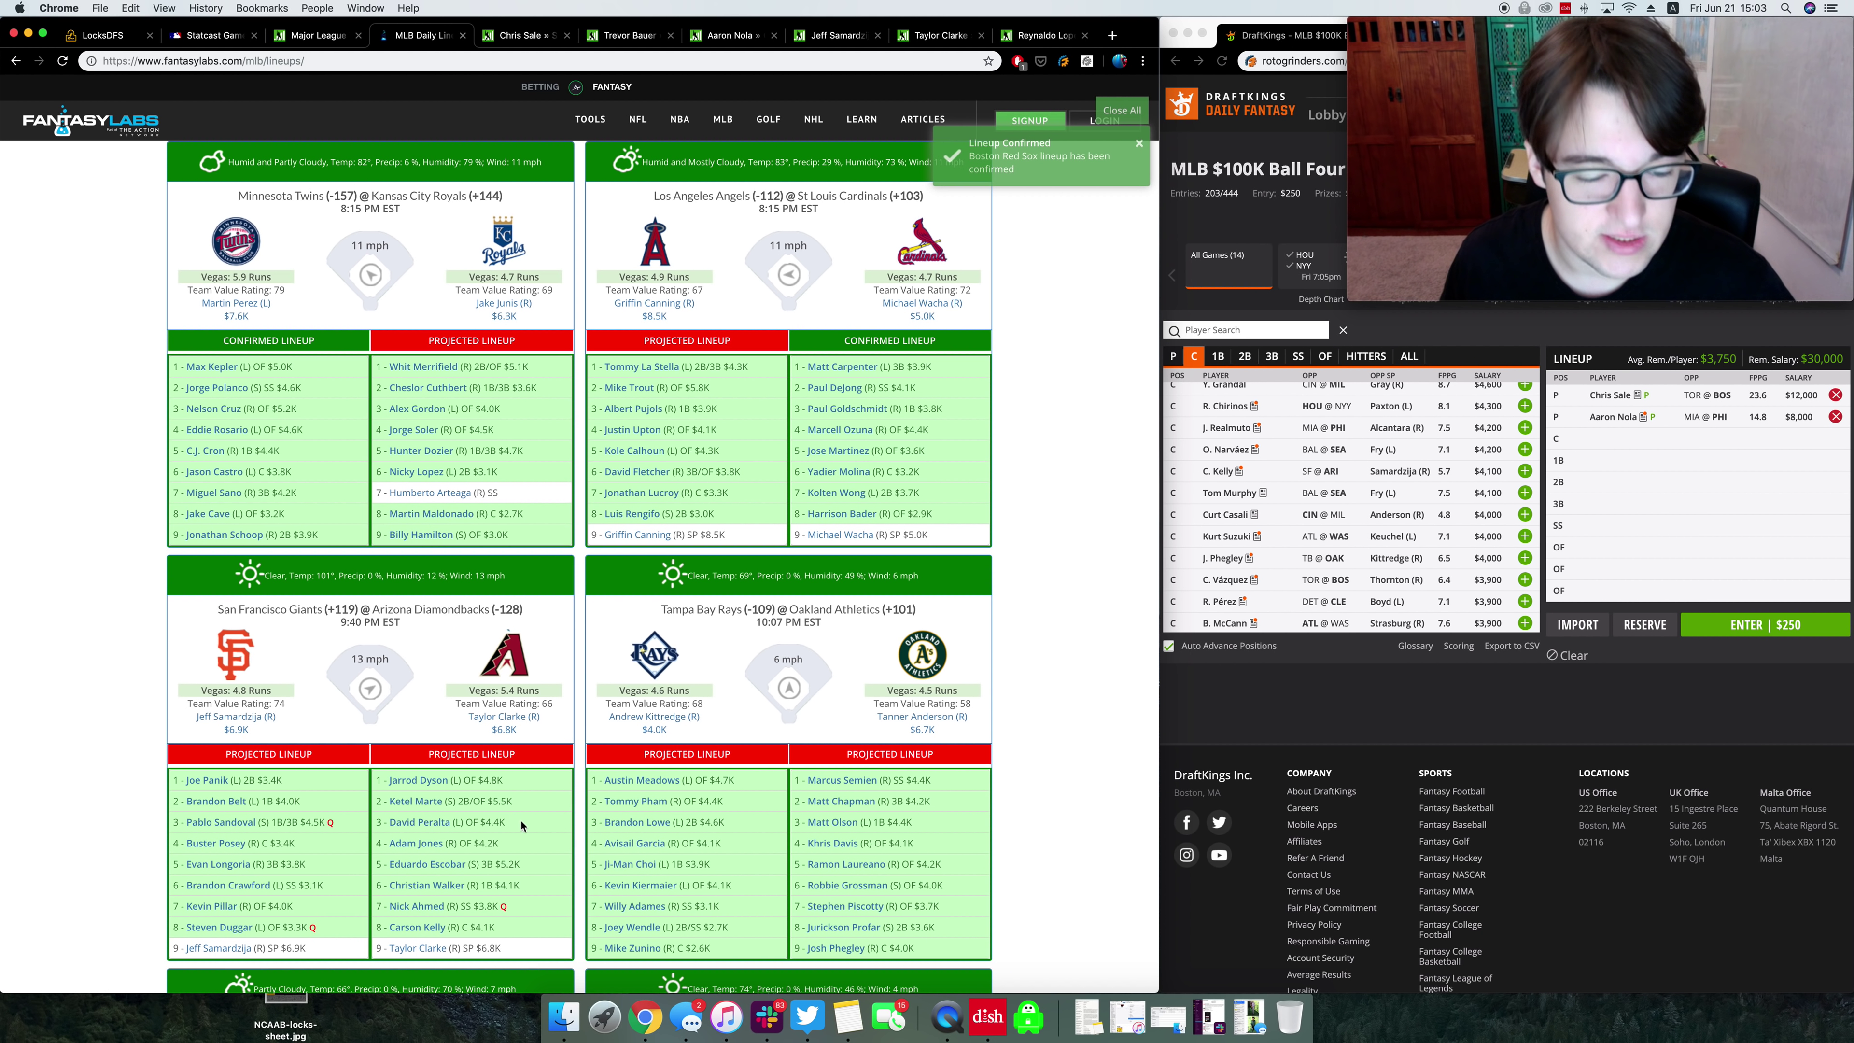
left_click_drag(505, 822, 374, 826)
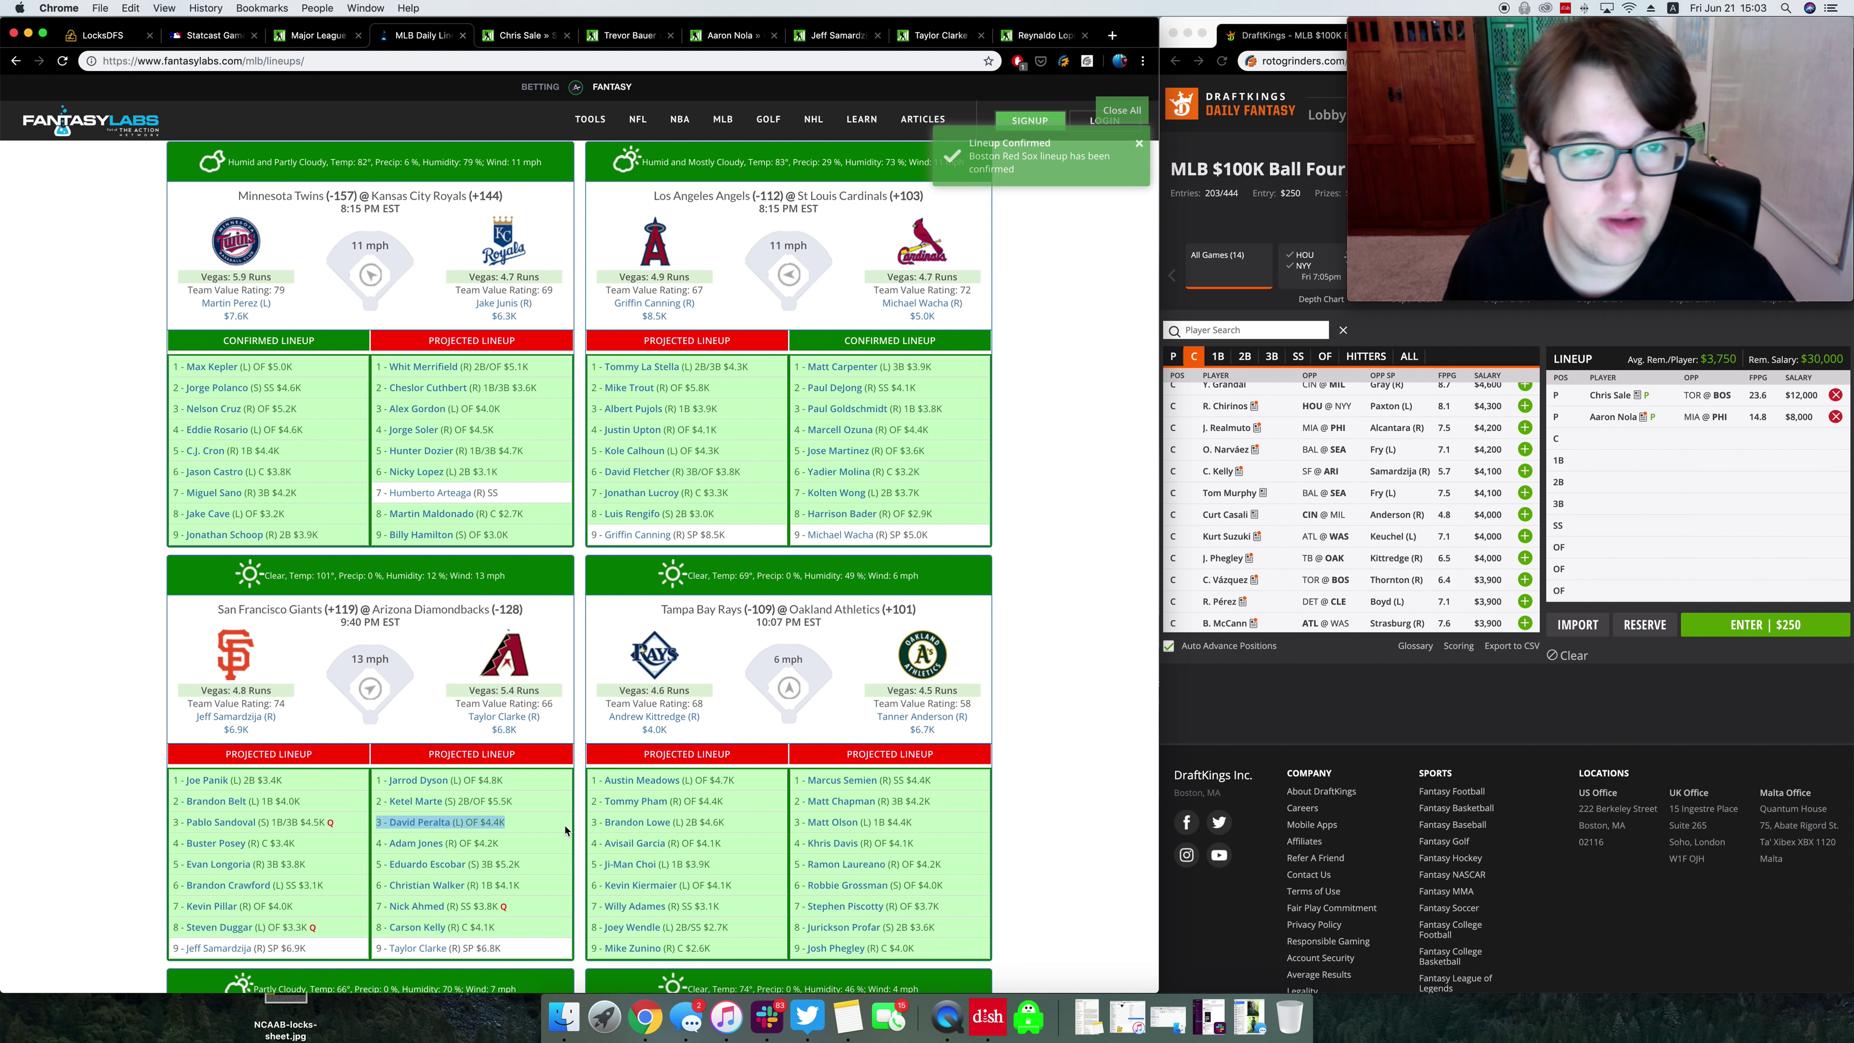
left_click(398, 824)
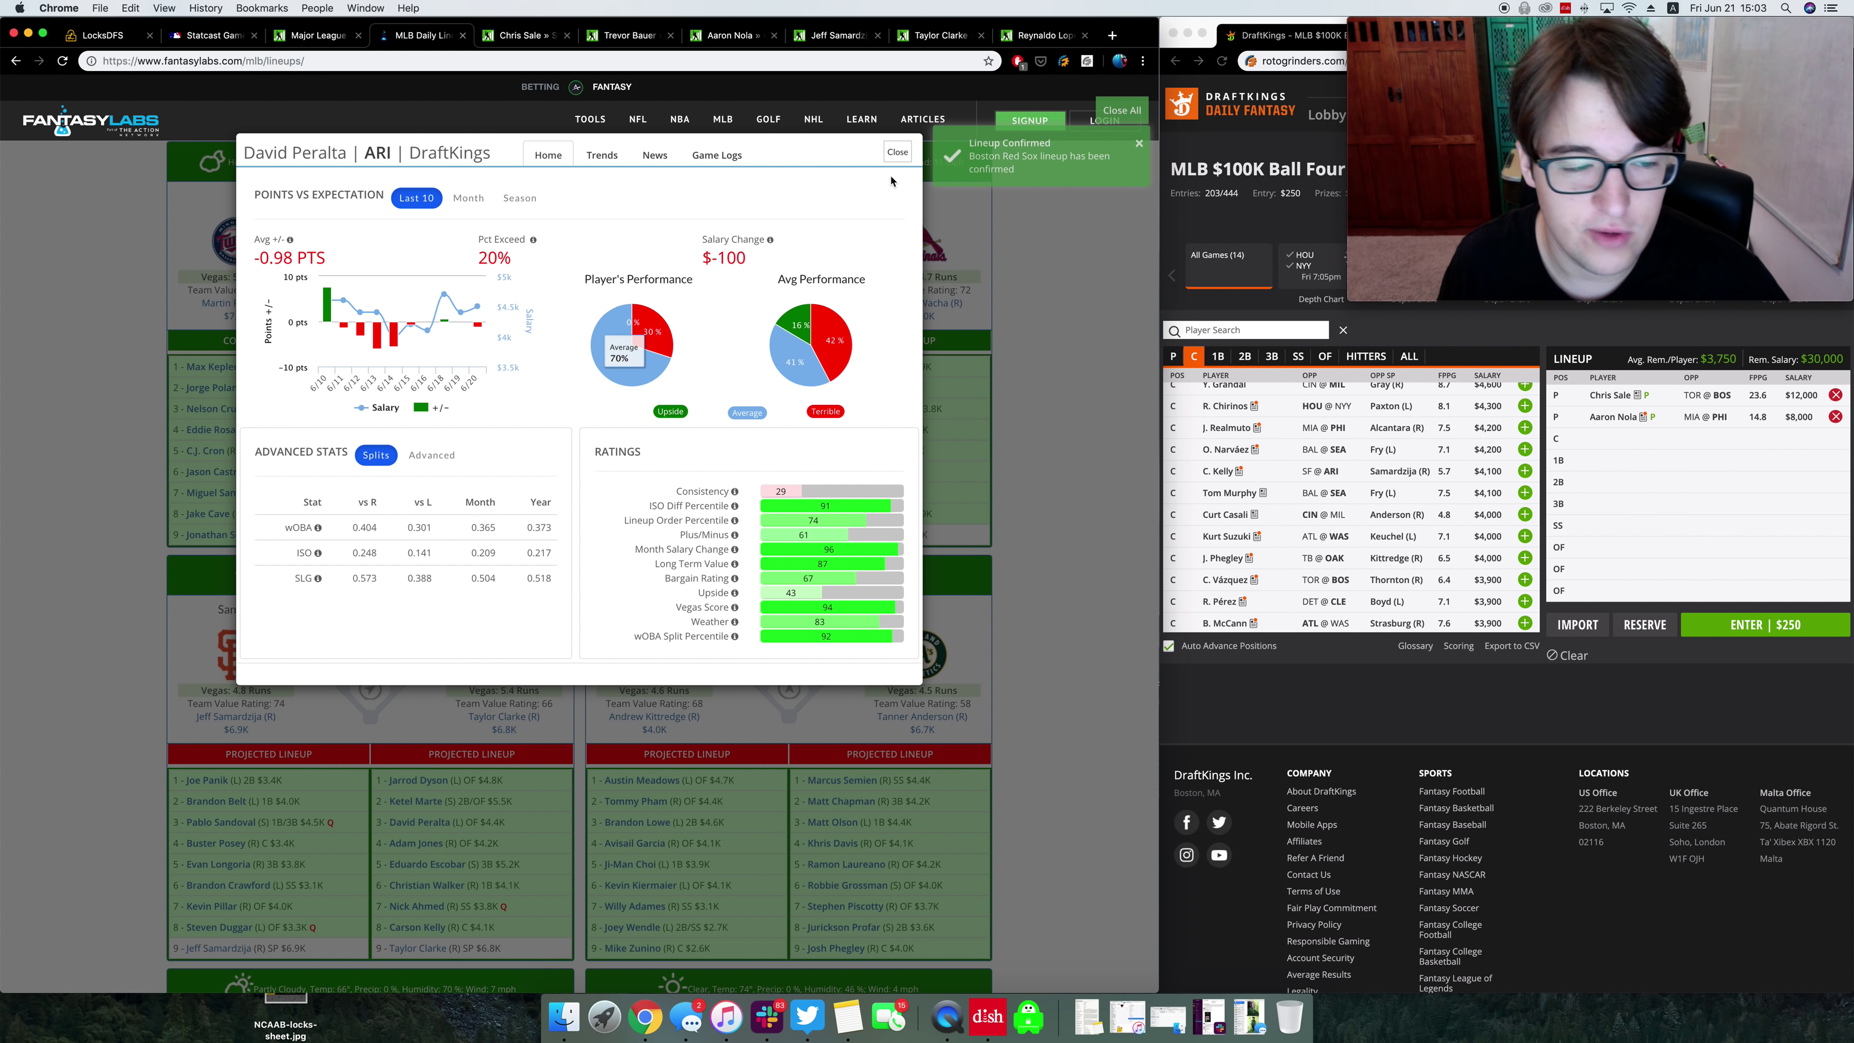
left_click(897, 152)
Step: Open Jeff Samardzija's 2019 splits on FanGraphs and examine his standard, advanced and batted-ball numbers against left- and right-handed hitters
left_click(838, 37)
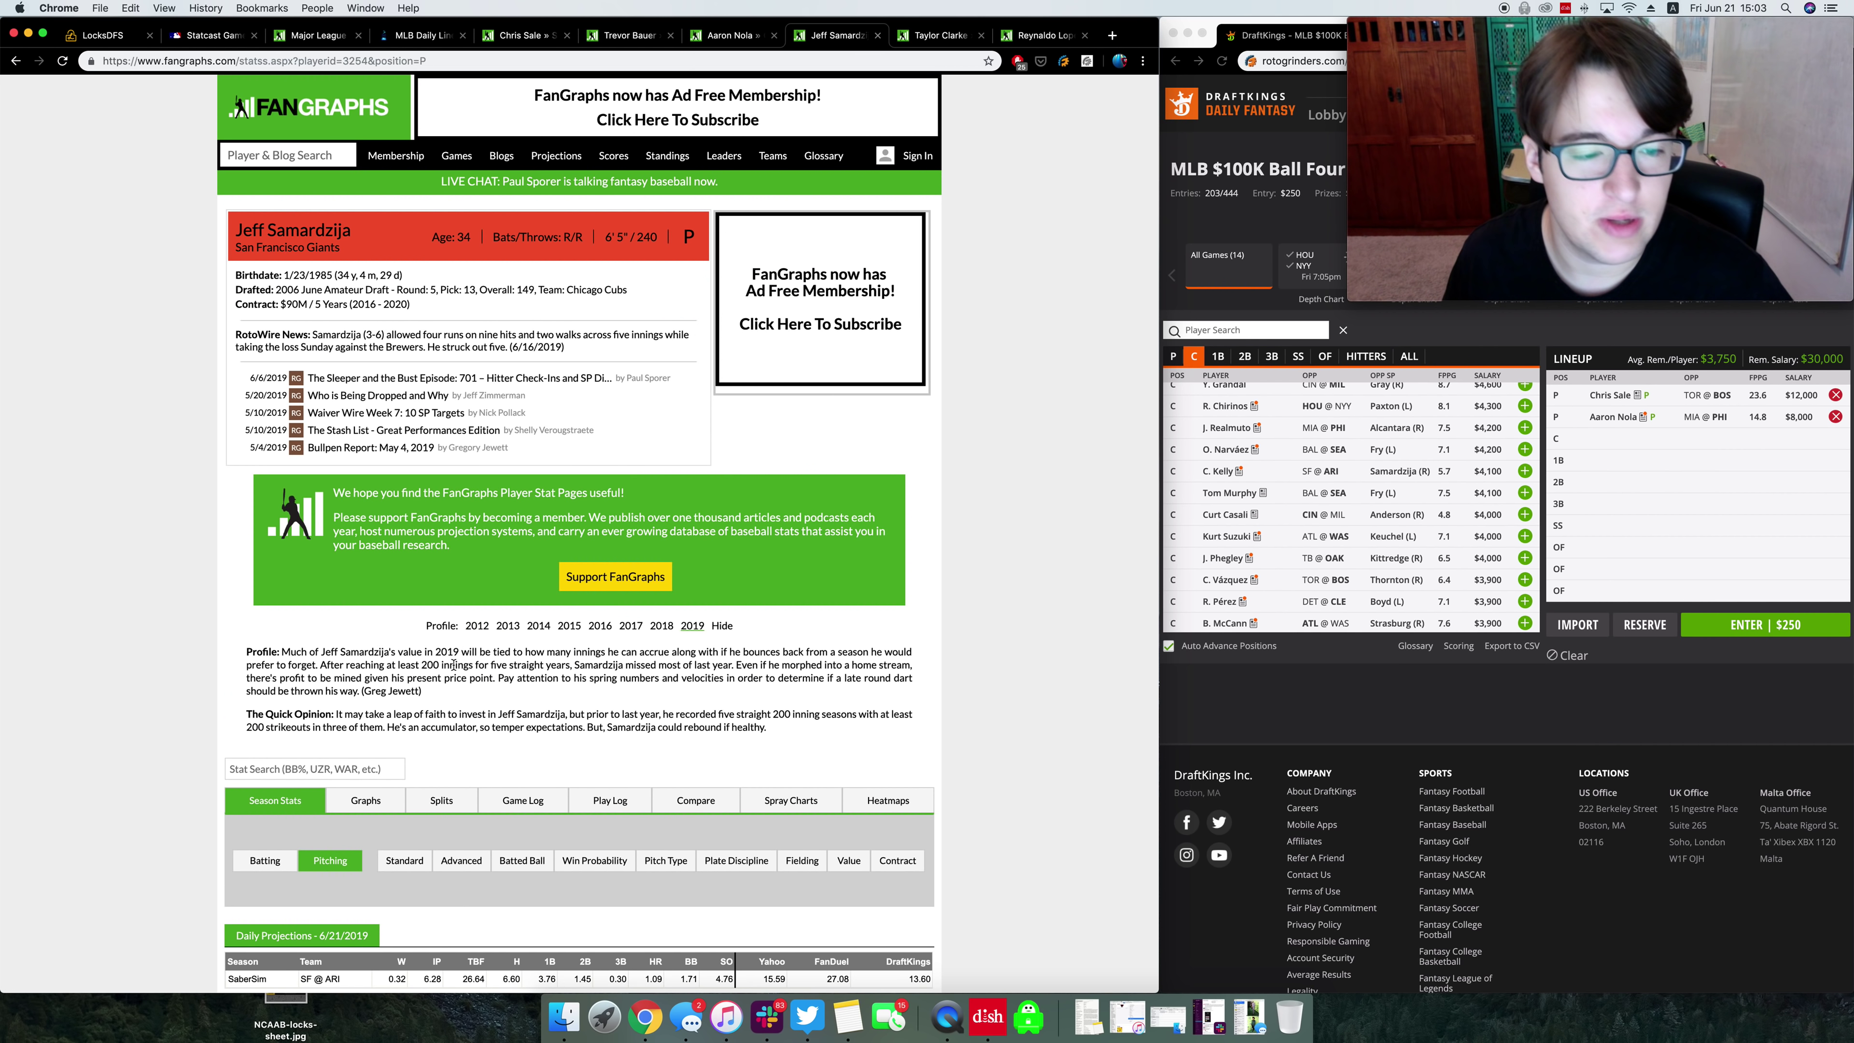
left_click(434, 808)
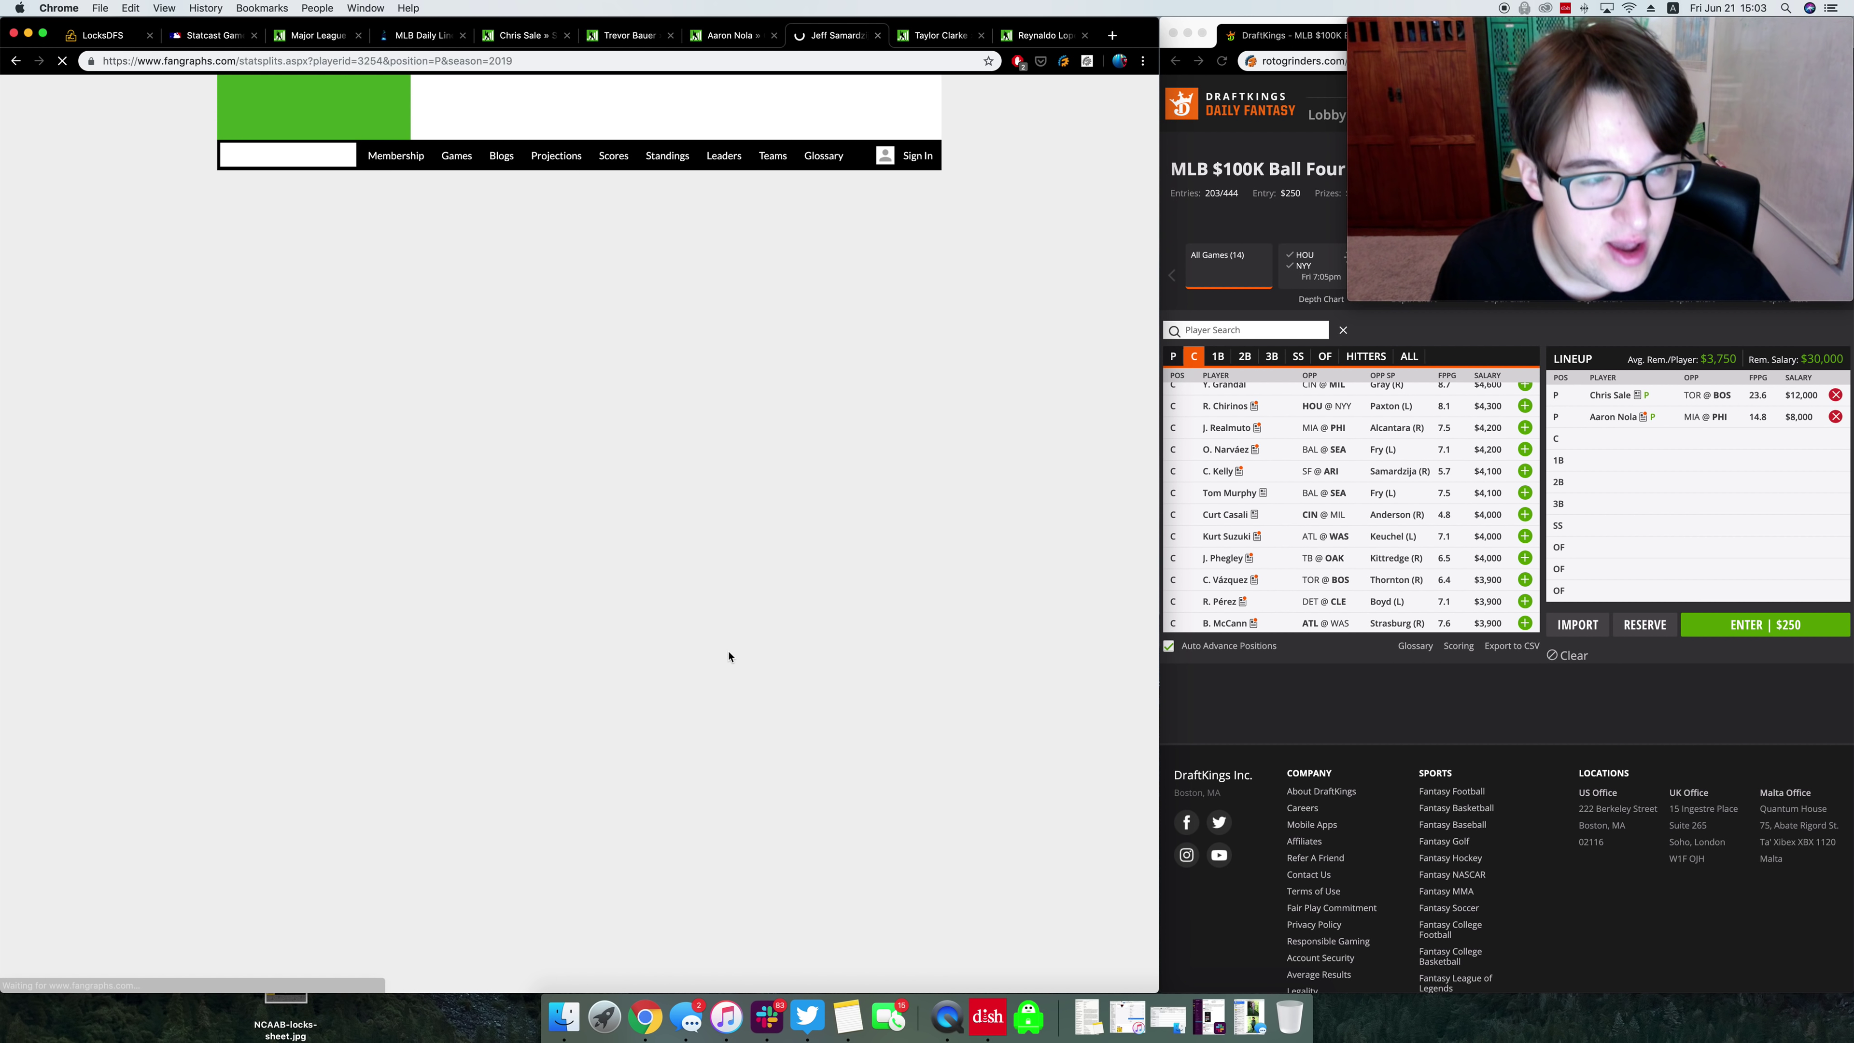
scroll(825, 707, "down", 7)
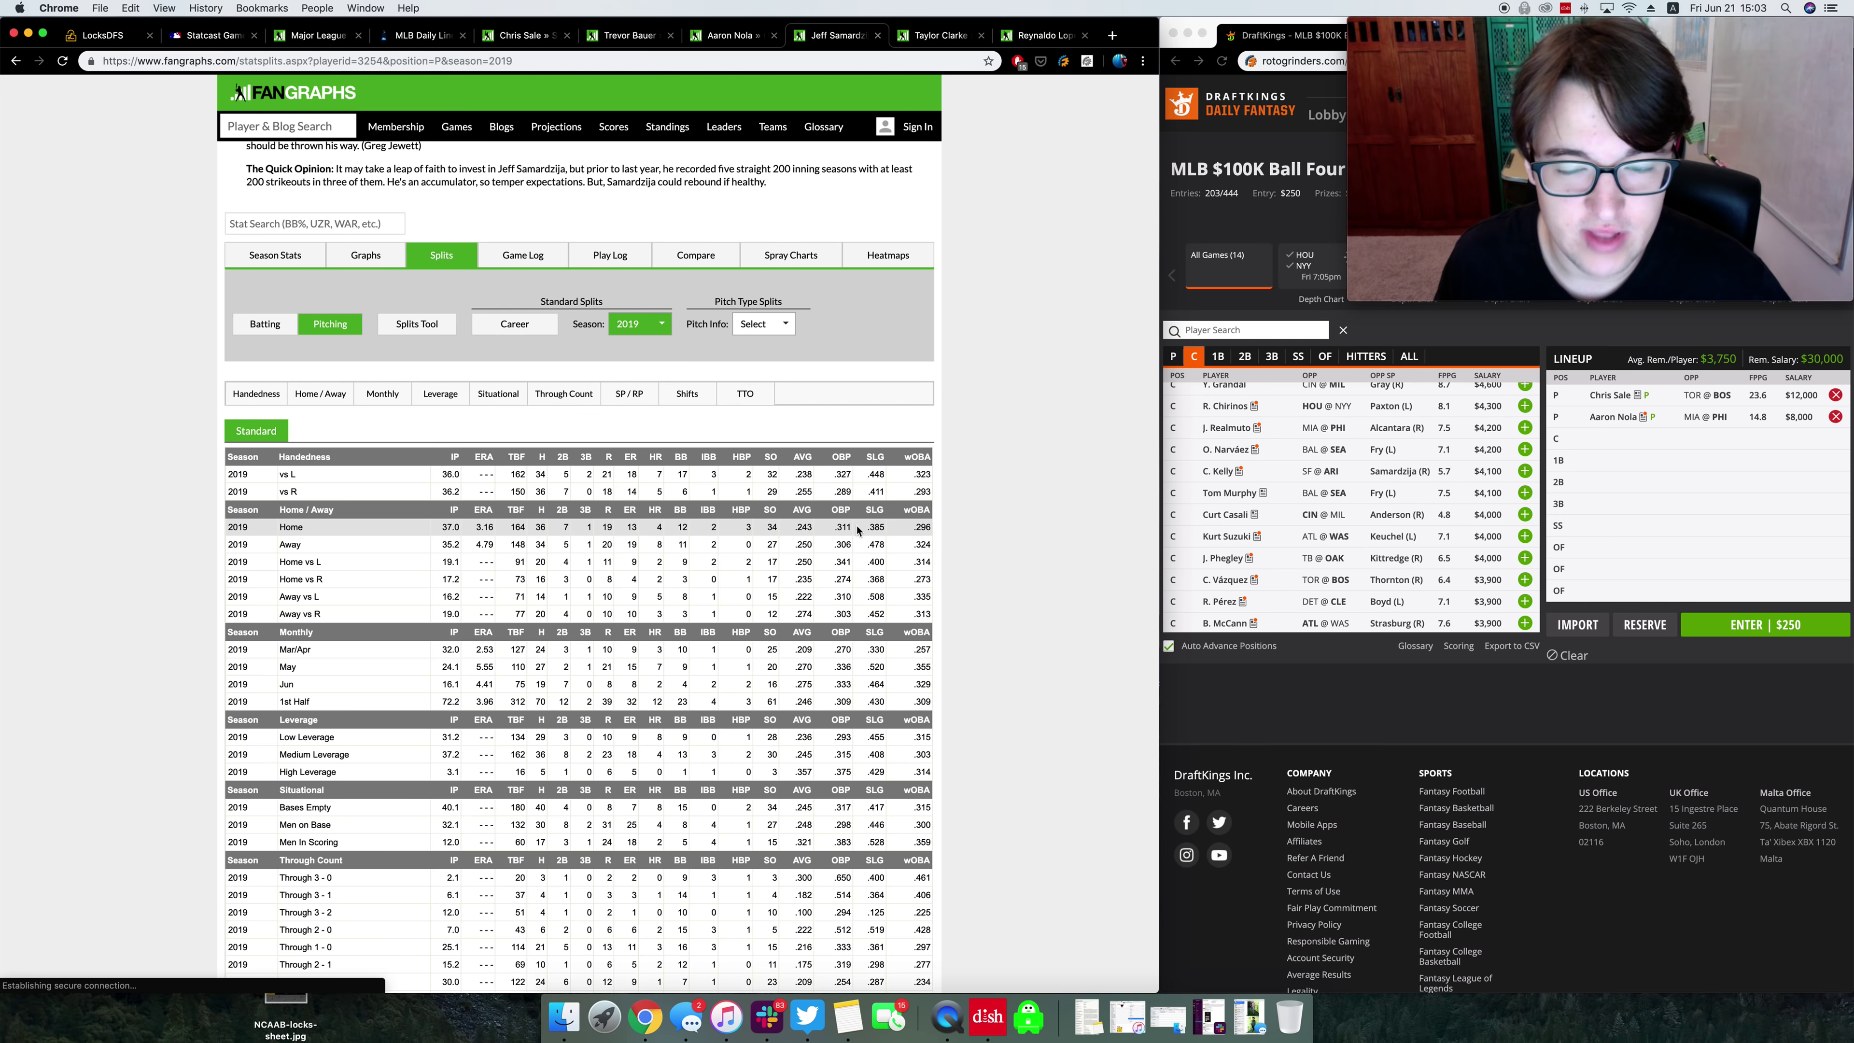
scroll(857, 531, "down", 9)
scroll(863, 547, "down", 2)
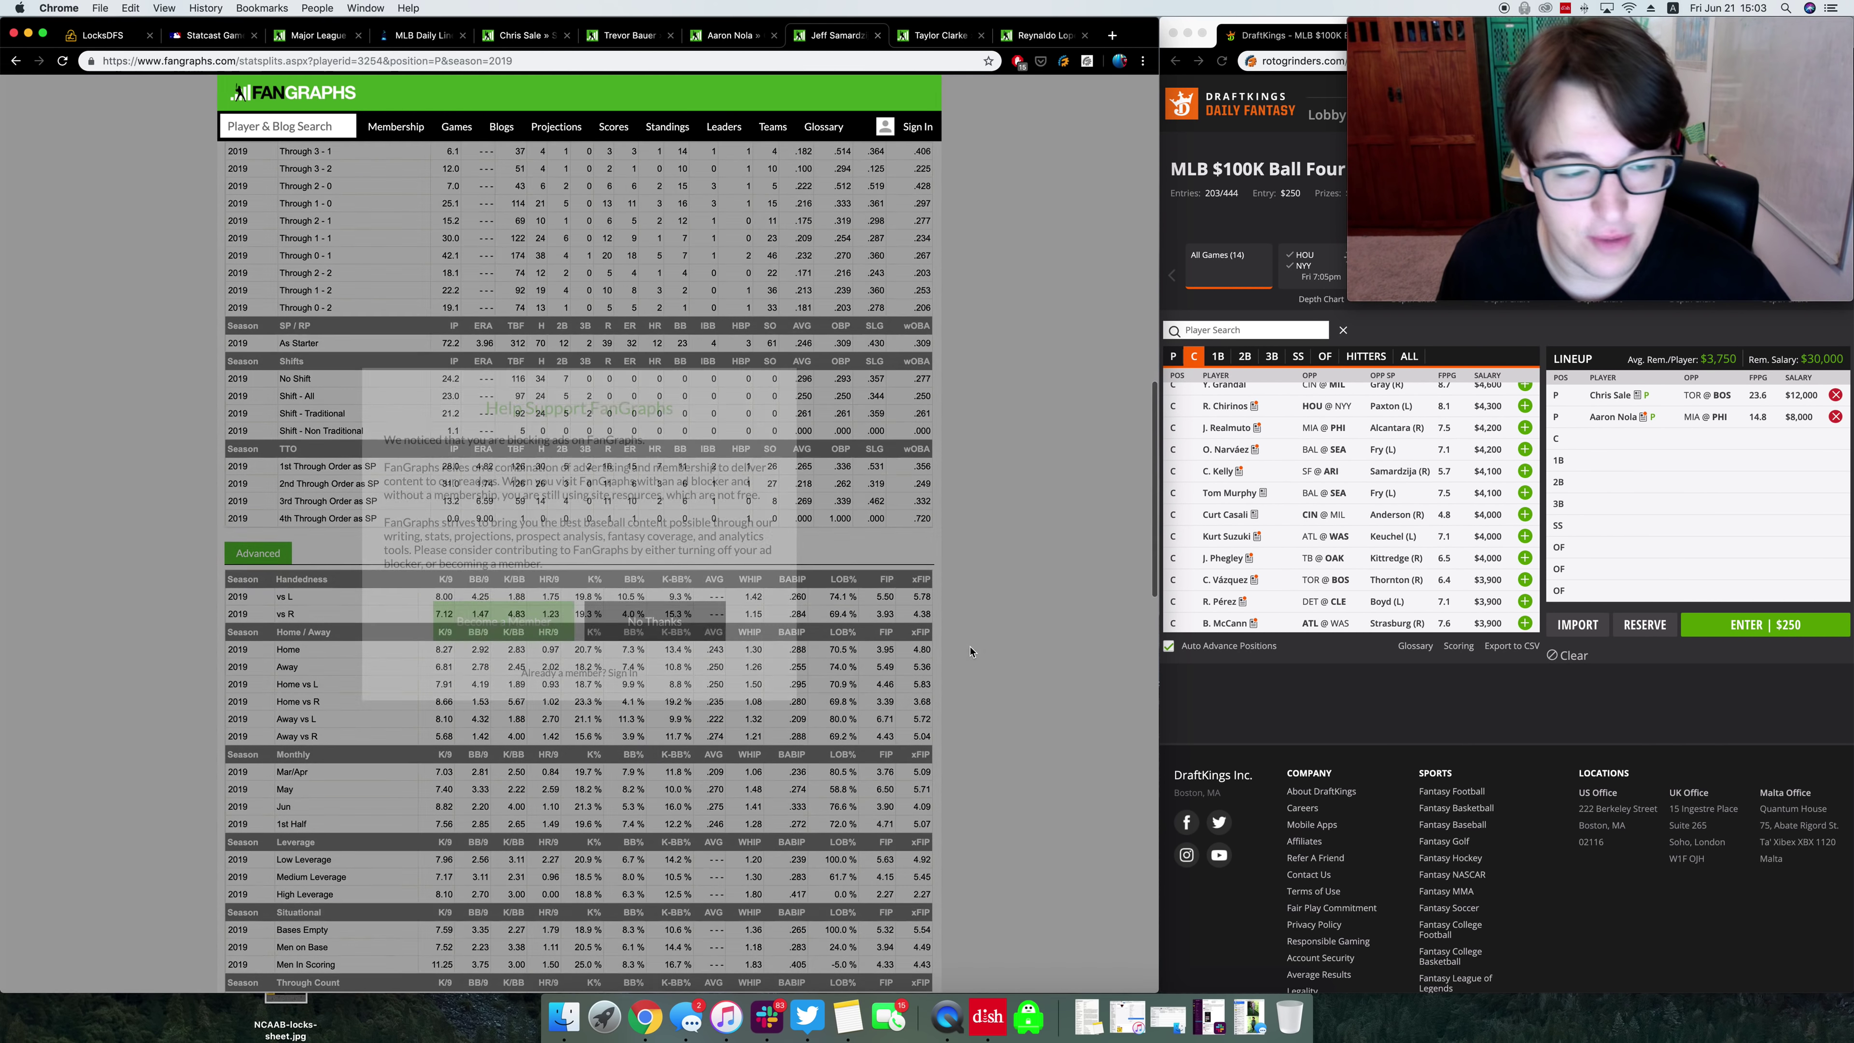
left_click(763, 621)
scroll(900, 655, "down", 10)
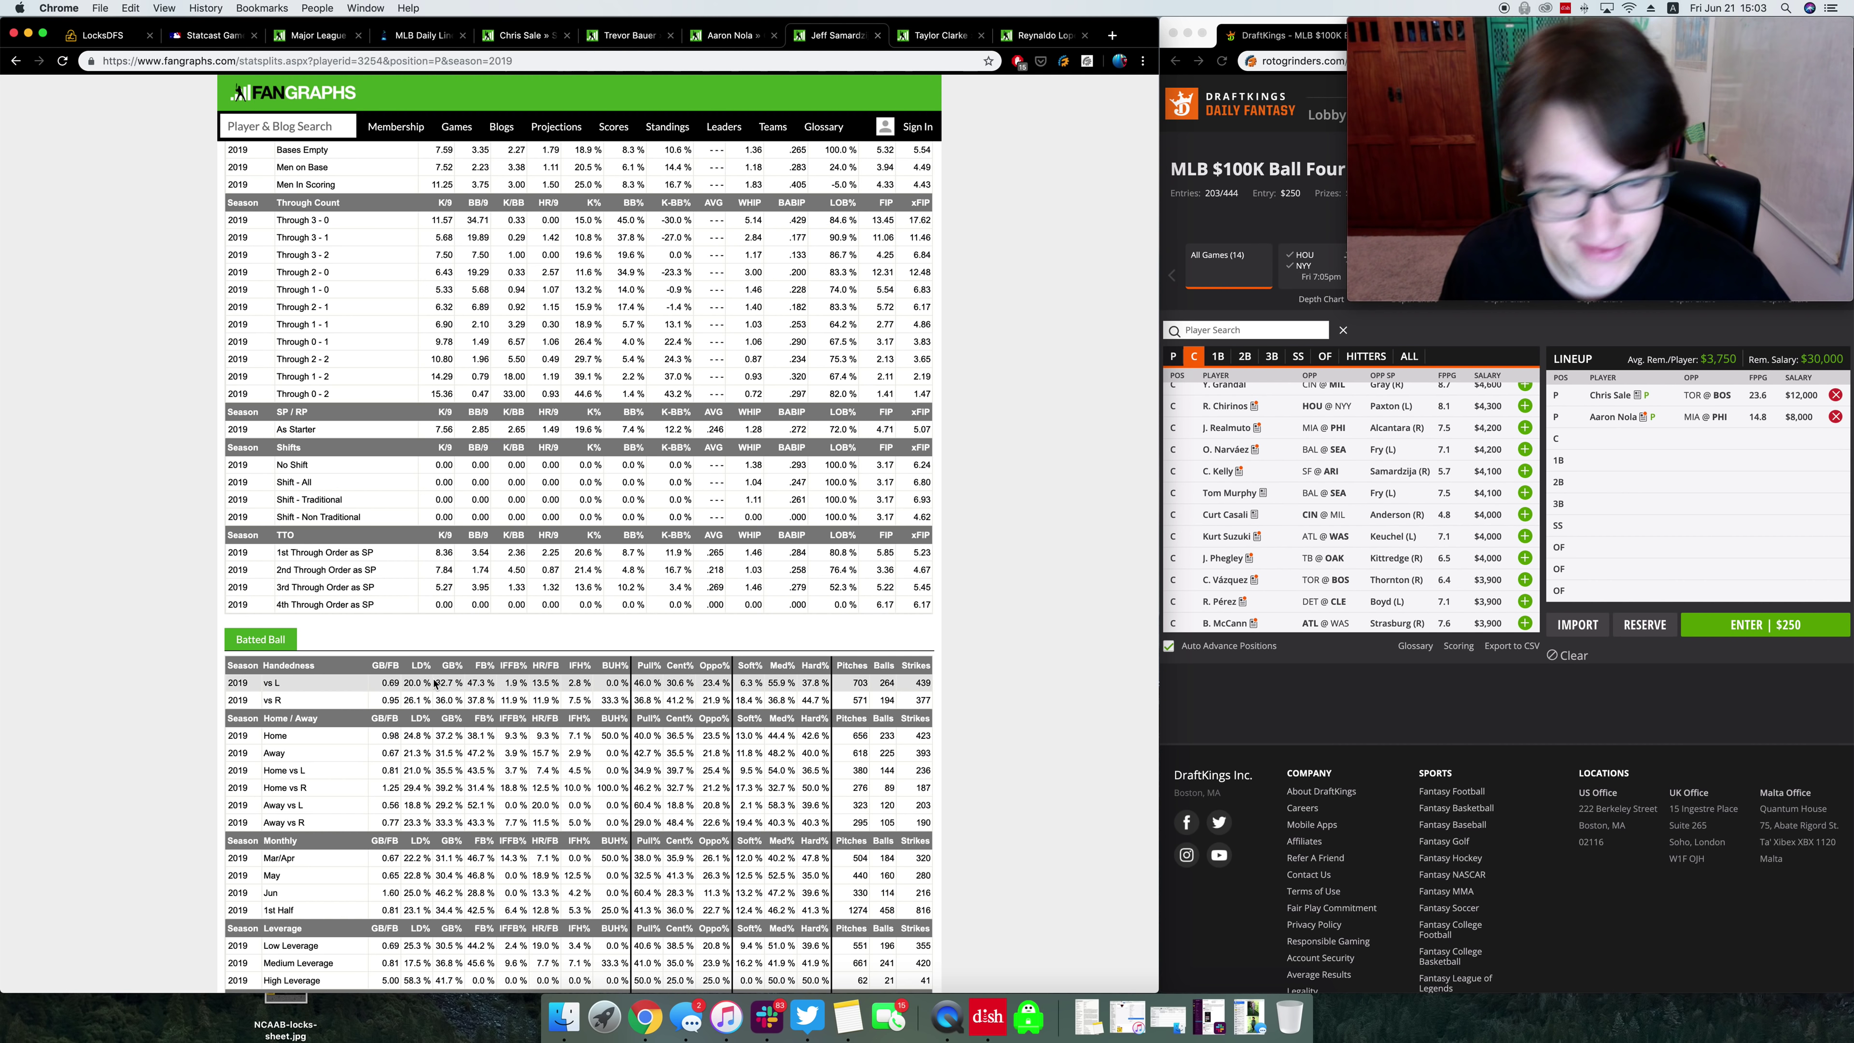
scroll(508, 511, "up", 9)
scroll(508, 511, "up", 5)
Step: Return to the FantasyLabs lineups and compare FanDuel with DraftKings salaries, focusing on the Giants at Diamondbacks game
left_click(422, 33)
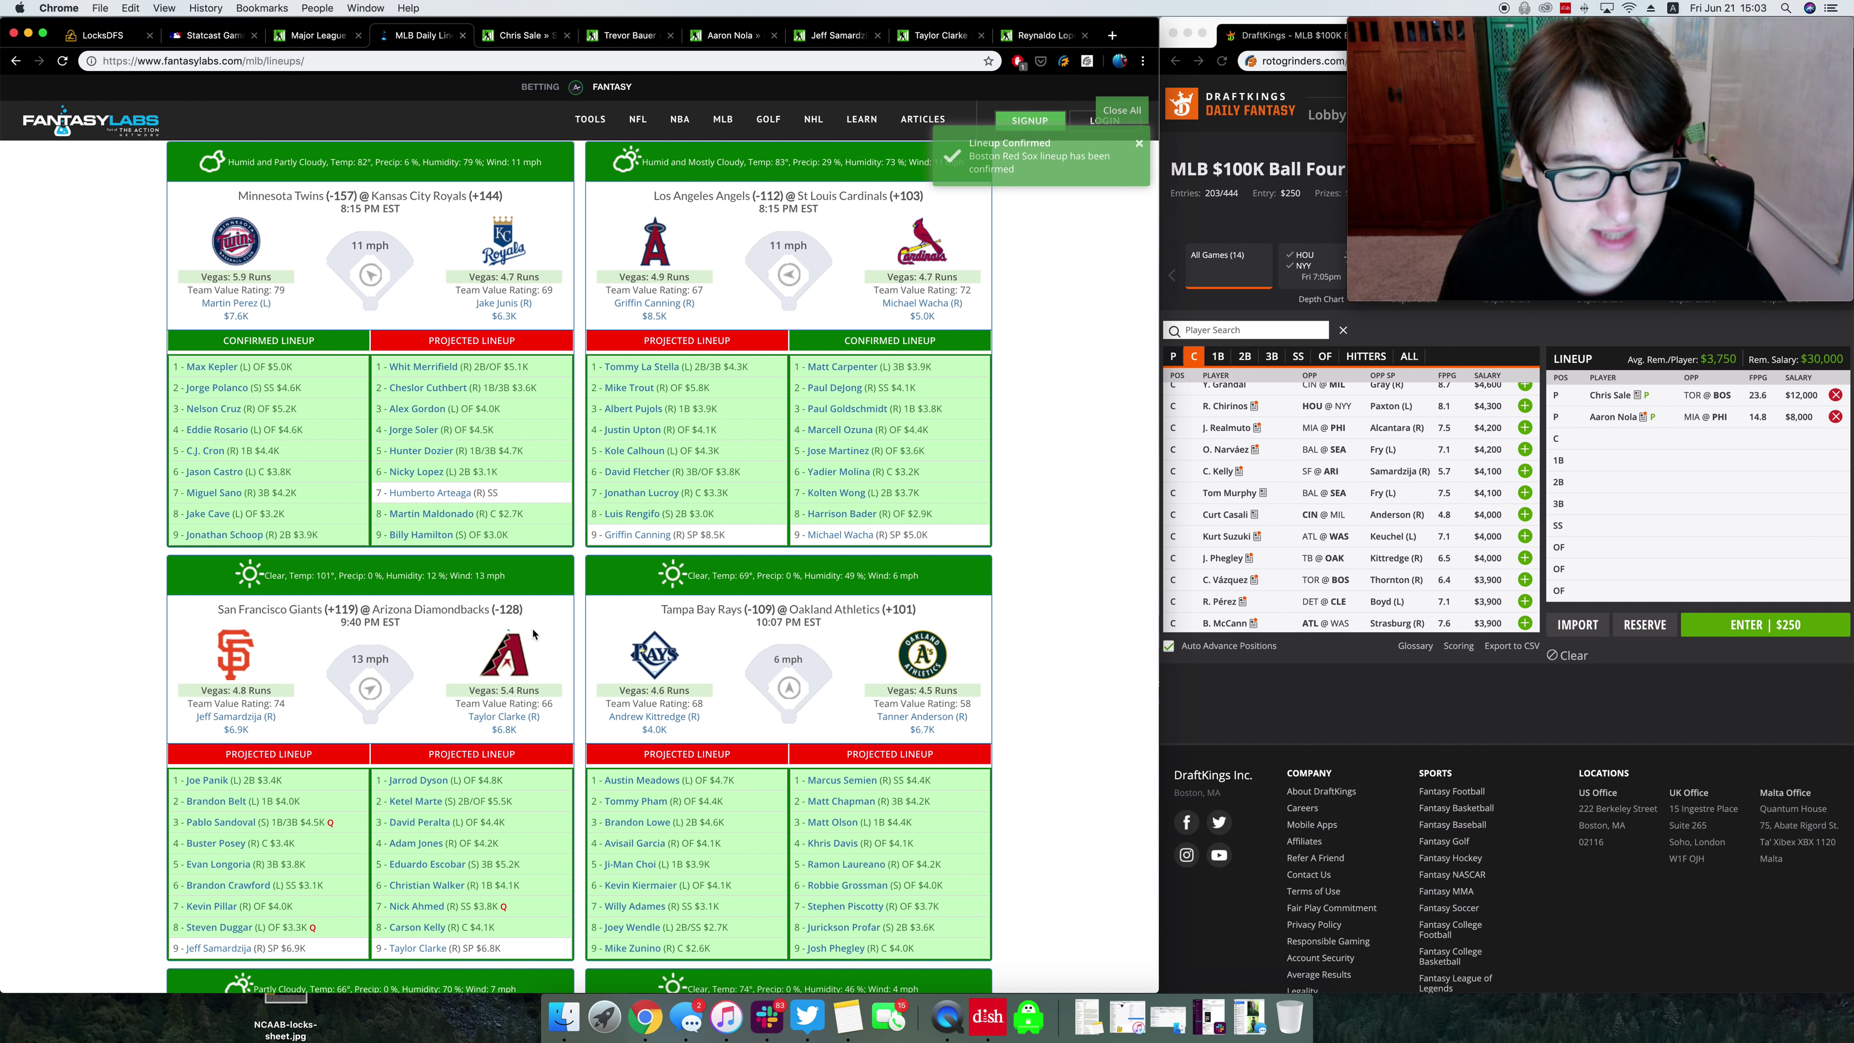
scroll(519, 663, "down", 2)
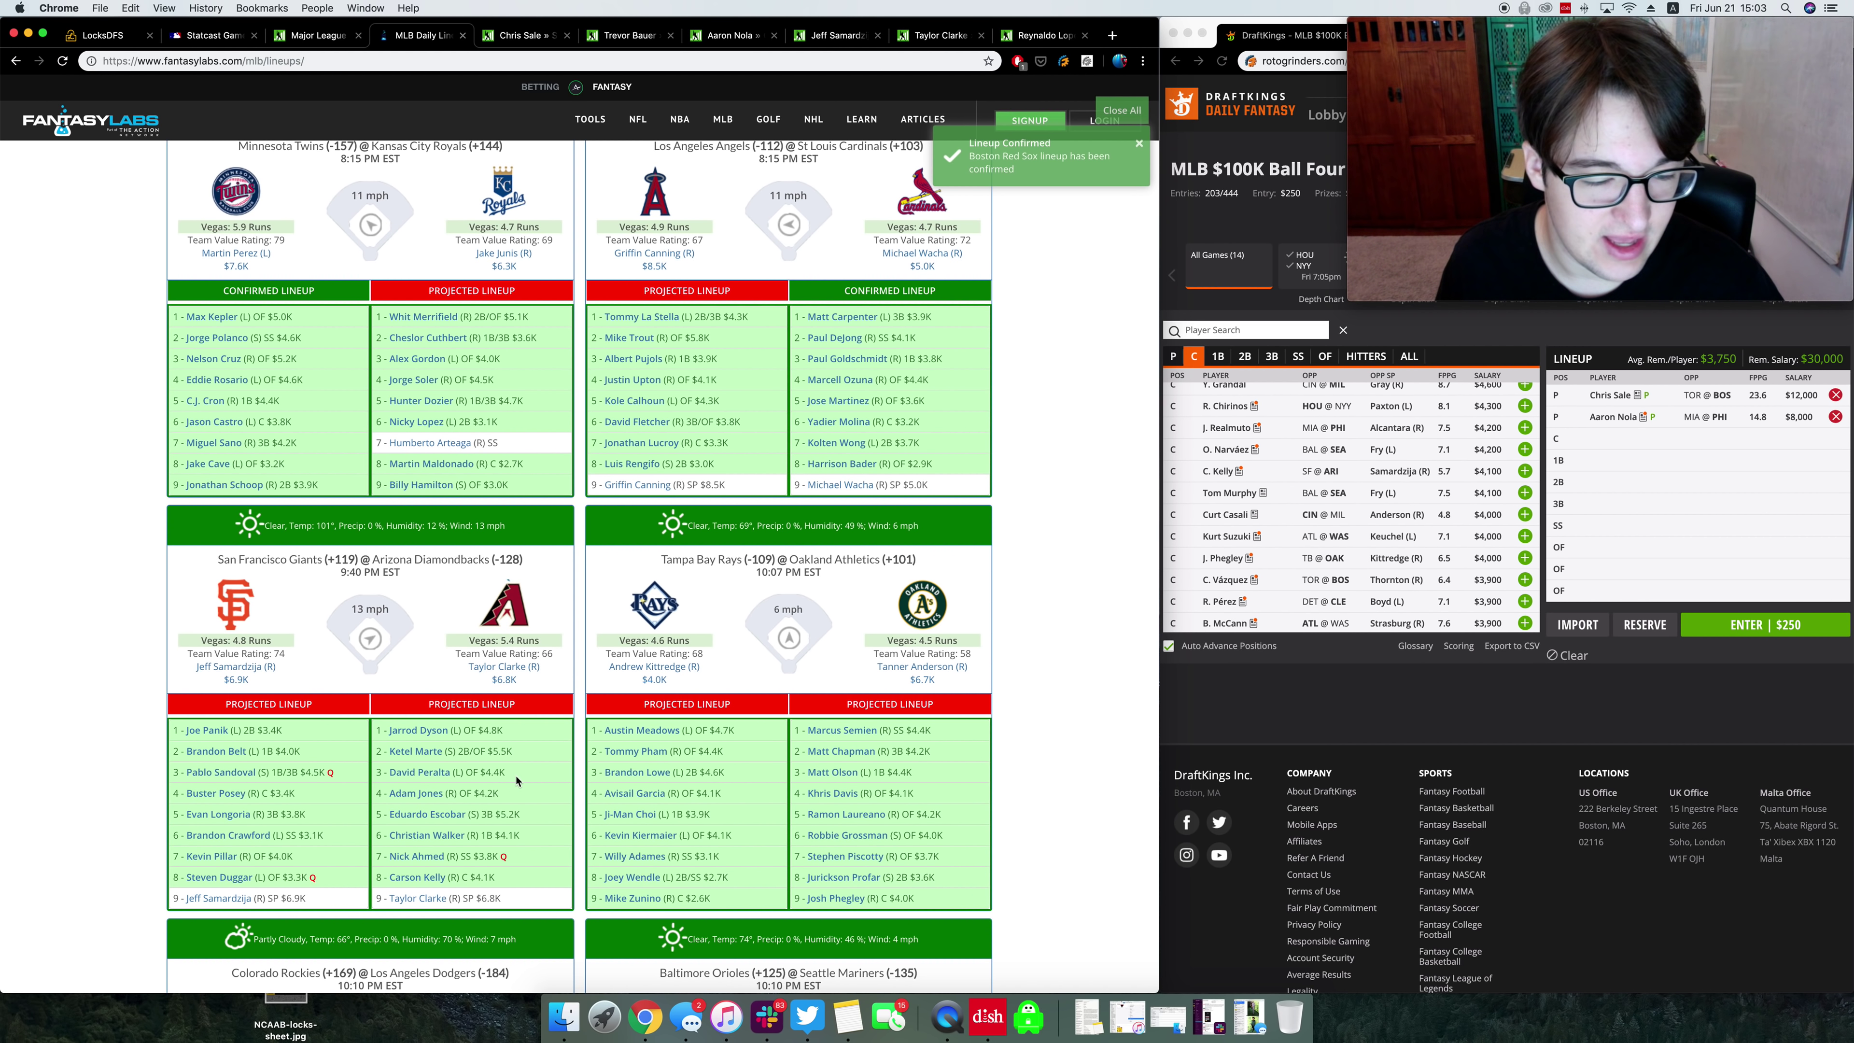
scroll(516, 779, "up", 15)
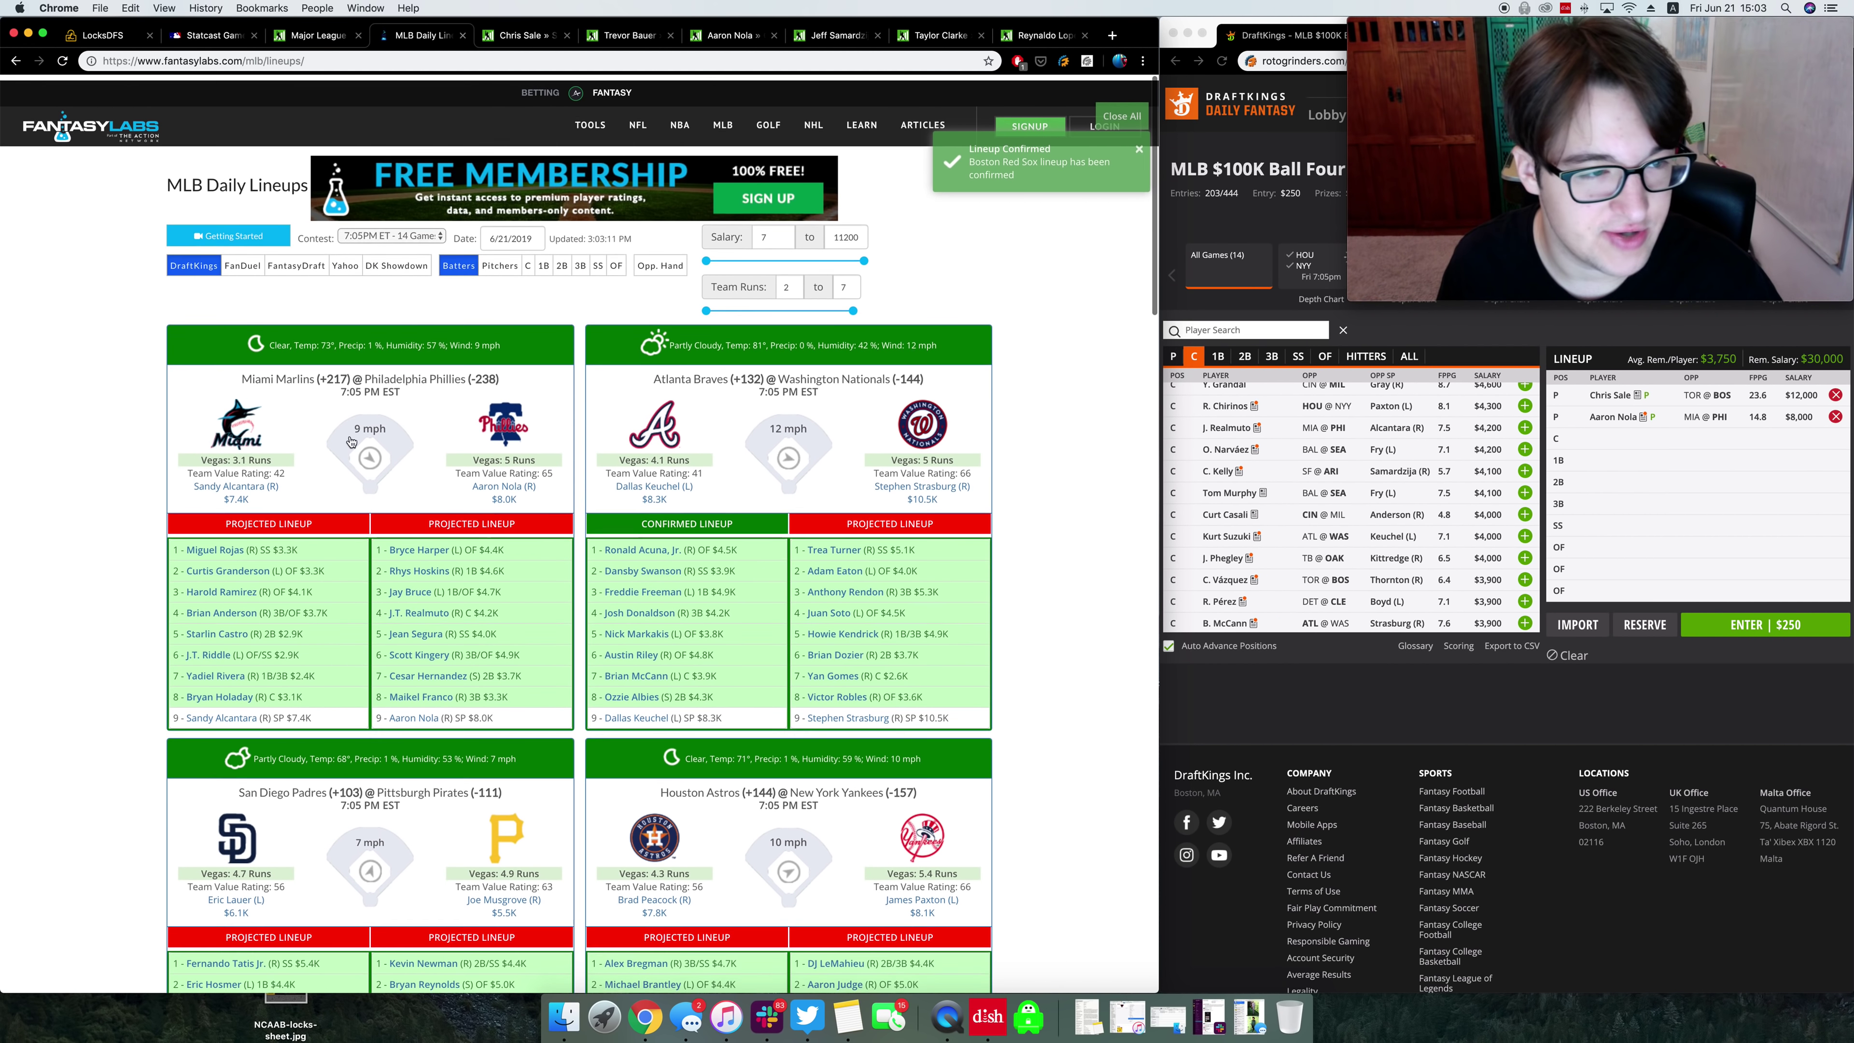
scroll(349, 525, "down", 15)
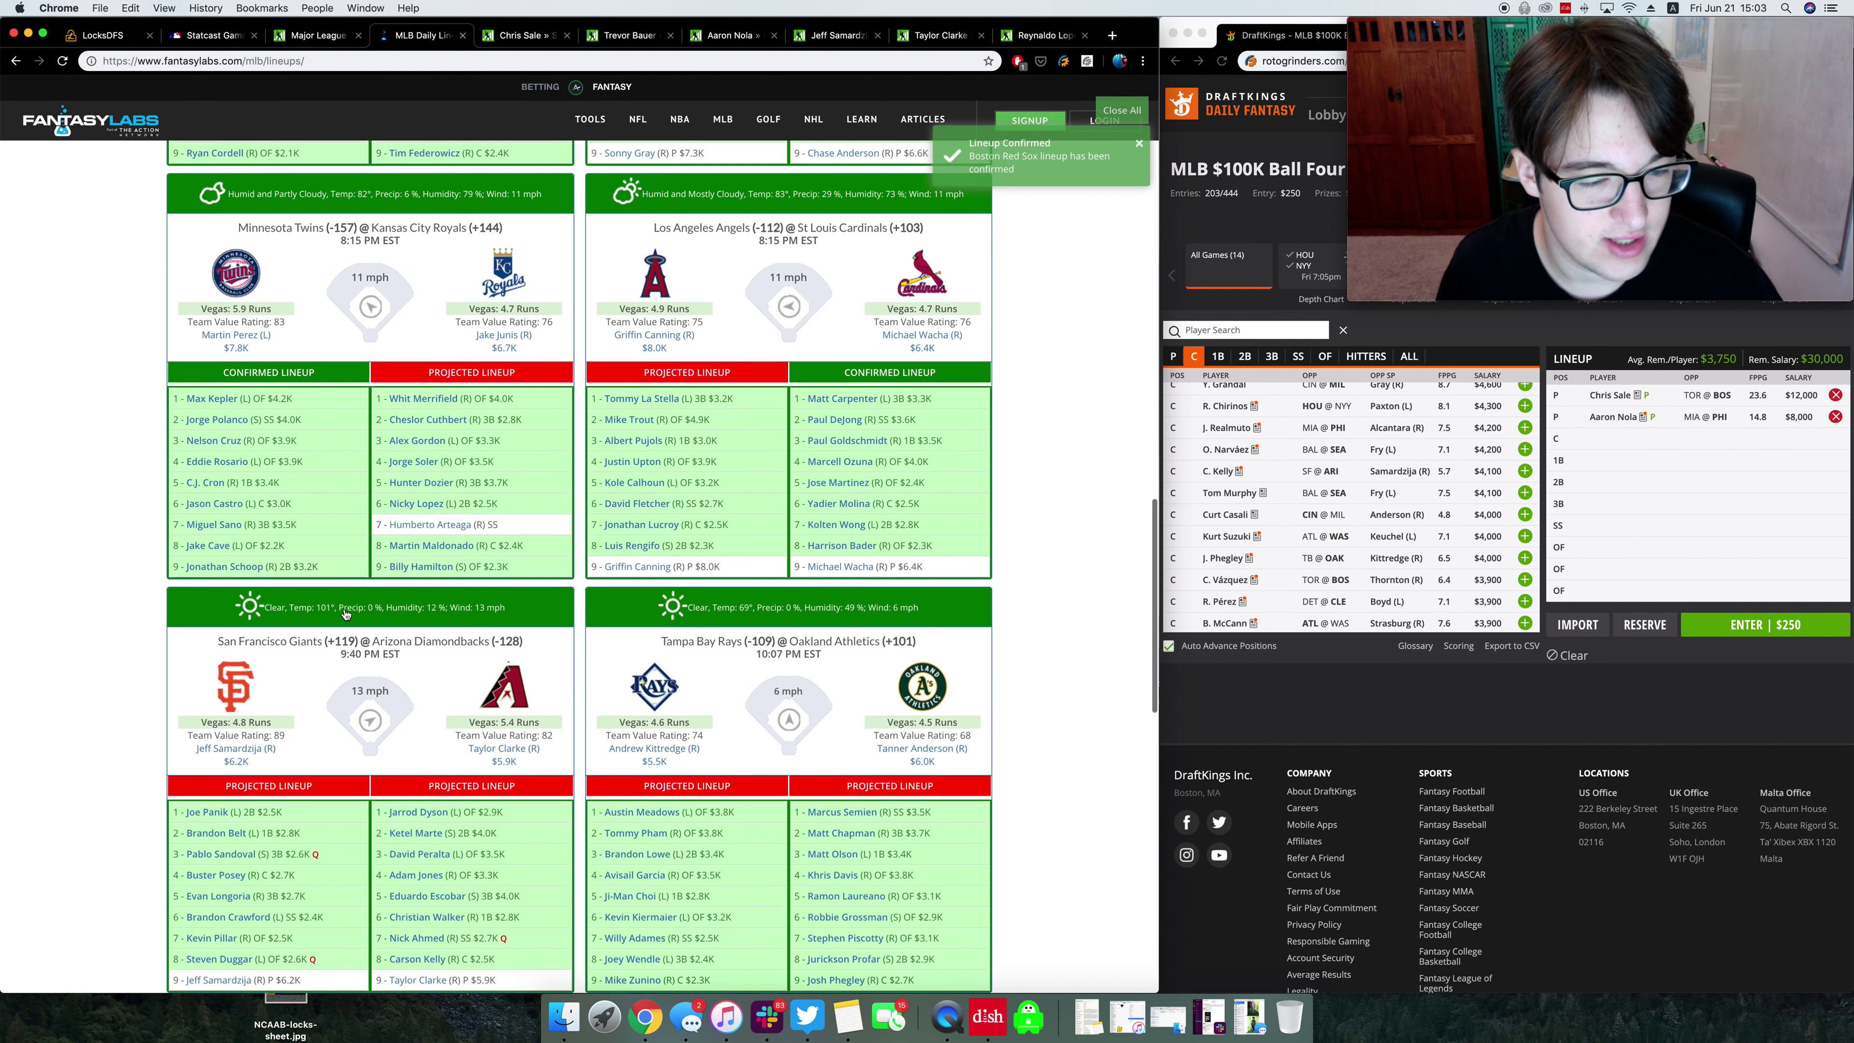
scroll(346, 614, "down", 8)
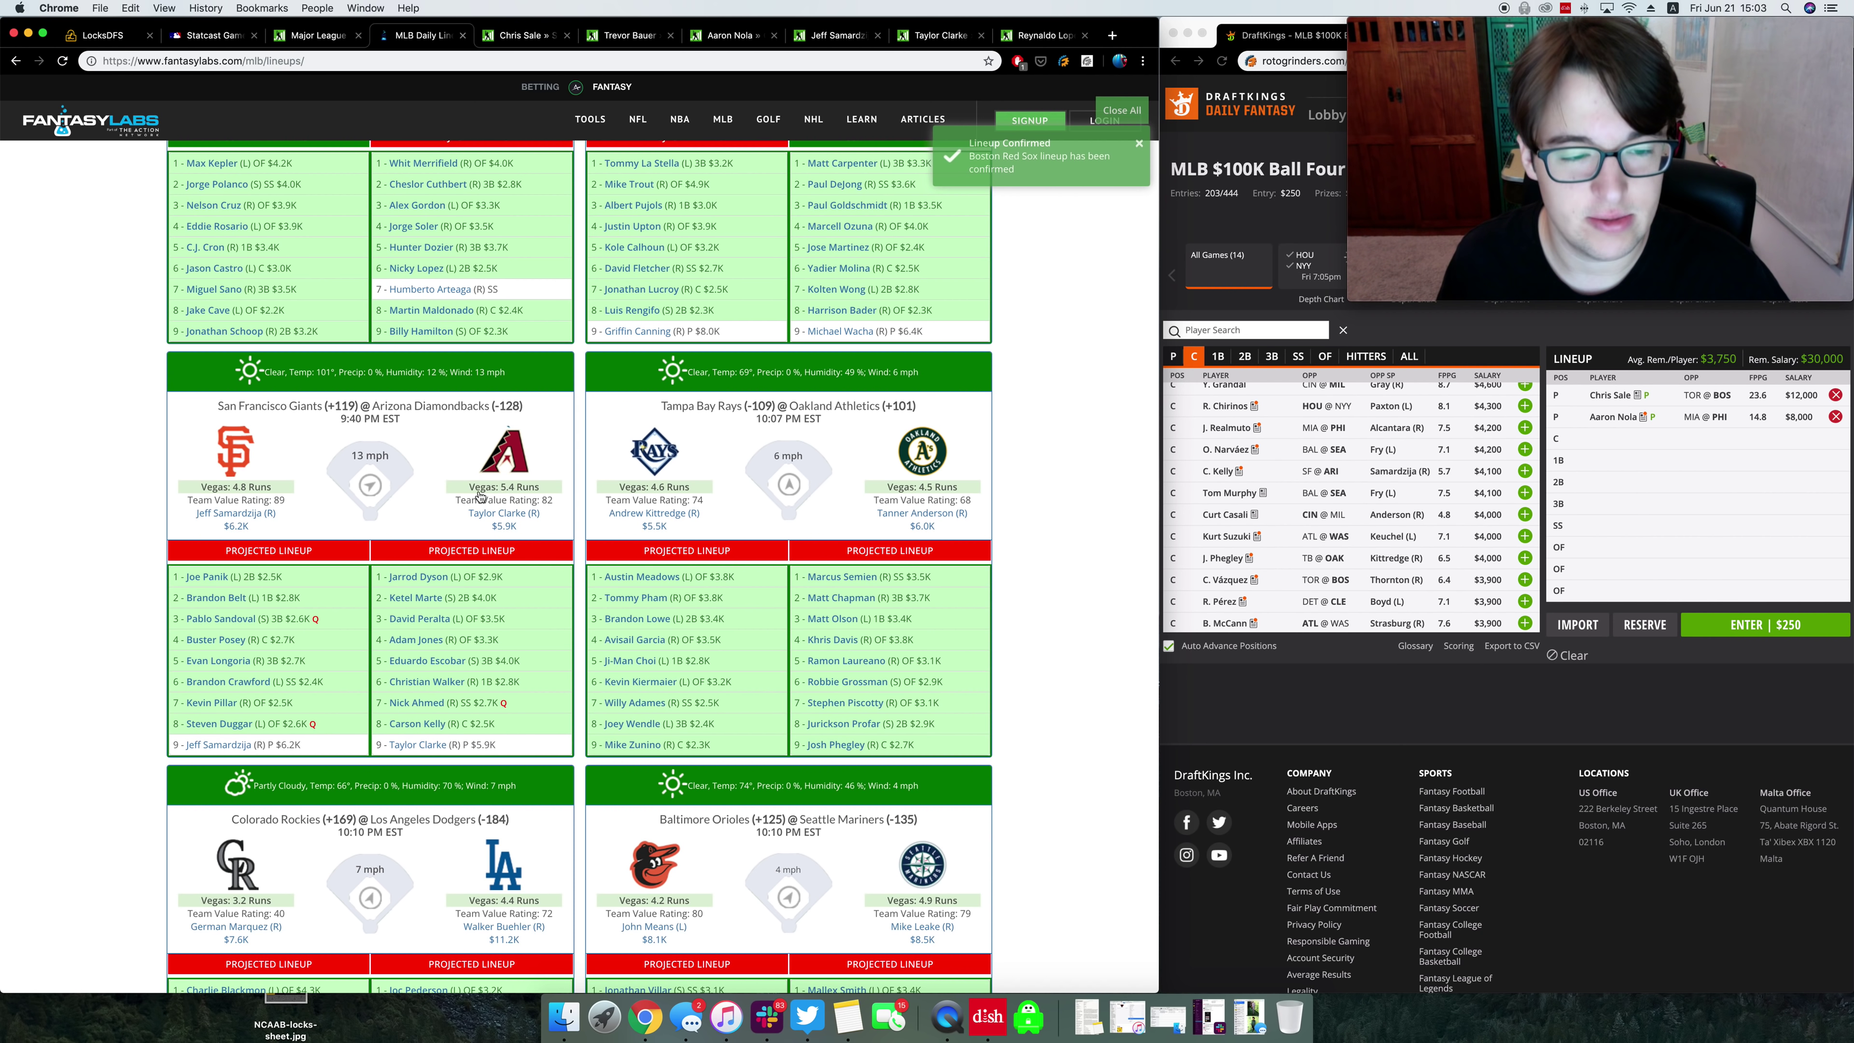
scroll(554, 652, "up", 5)
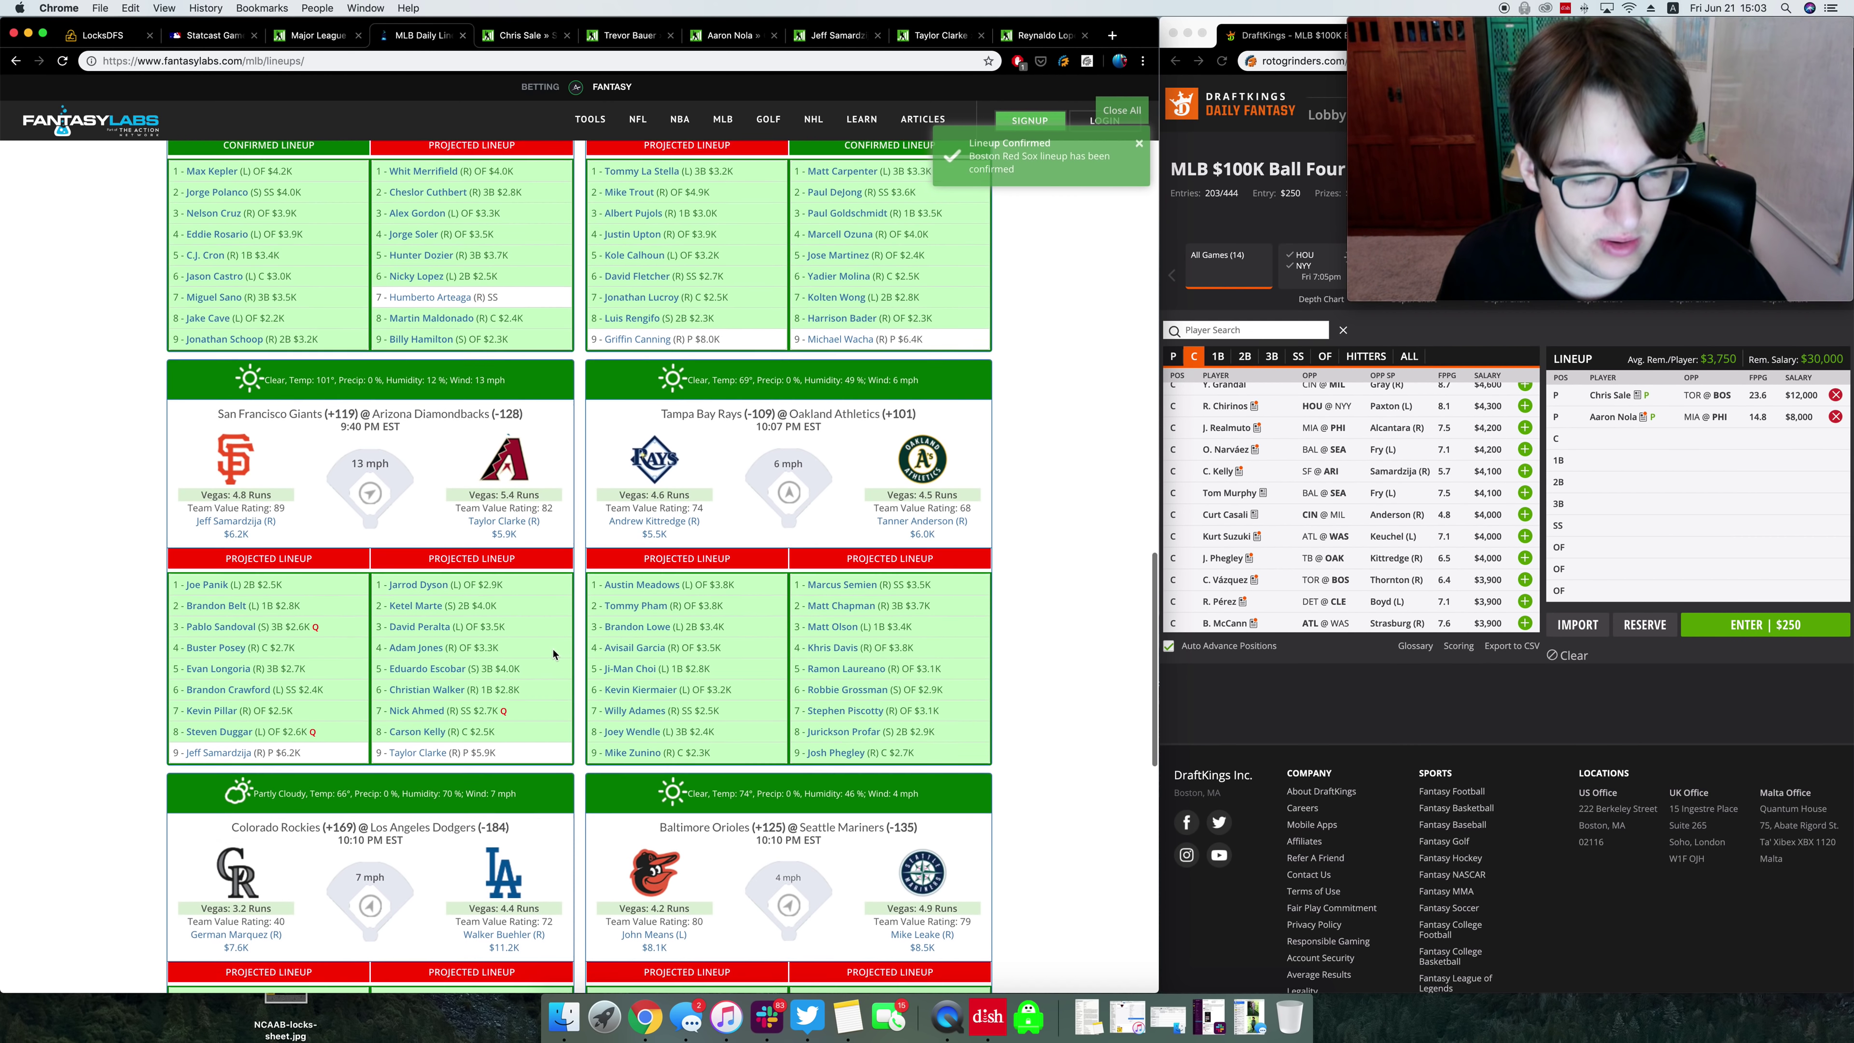
scroll(551, 658, "up", 1)
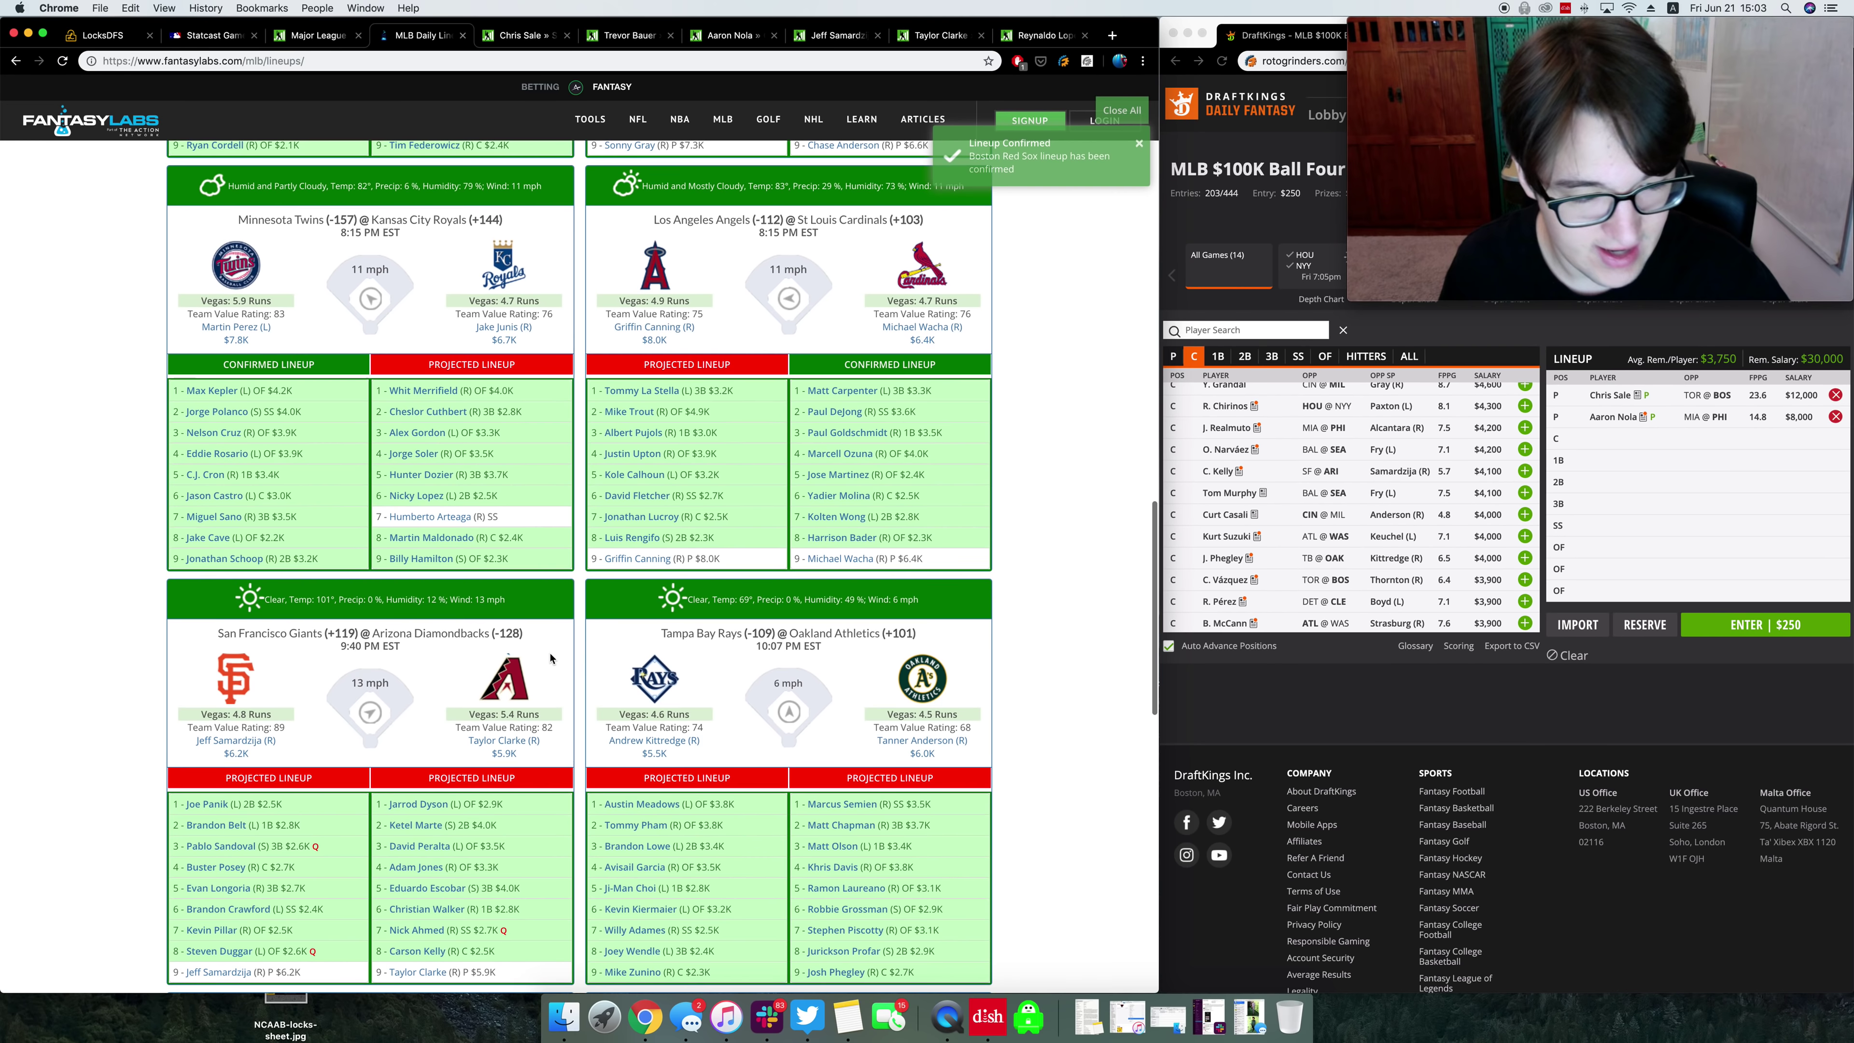
scroll(548, 658, "up", 15)
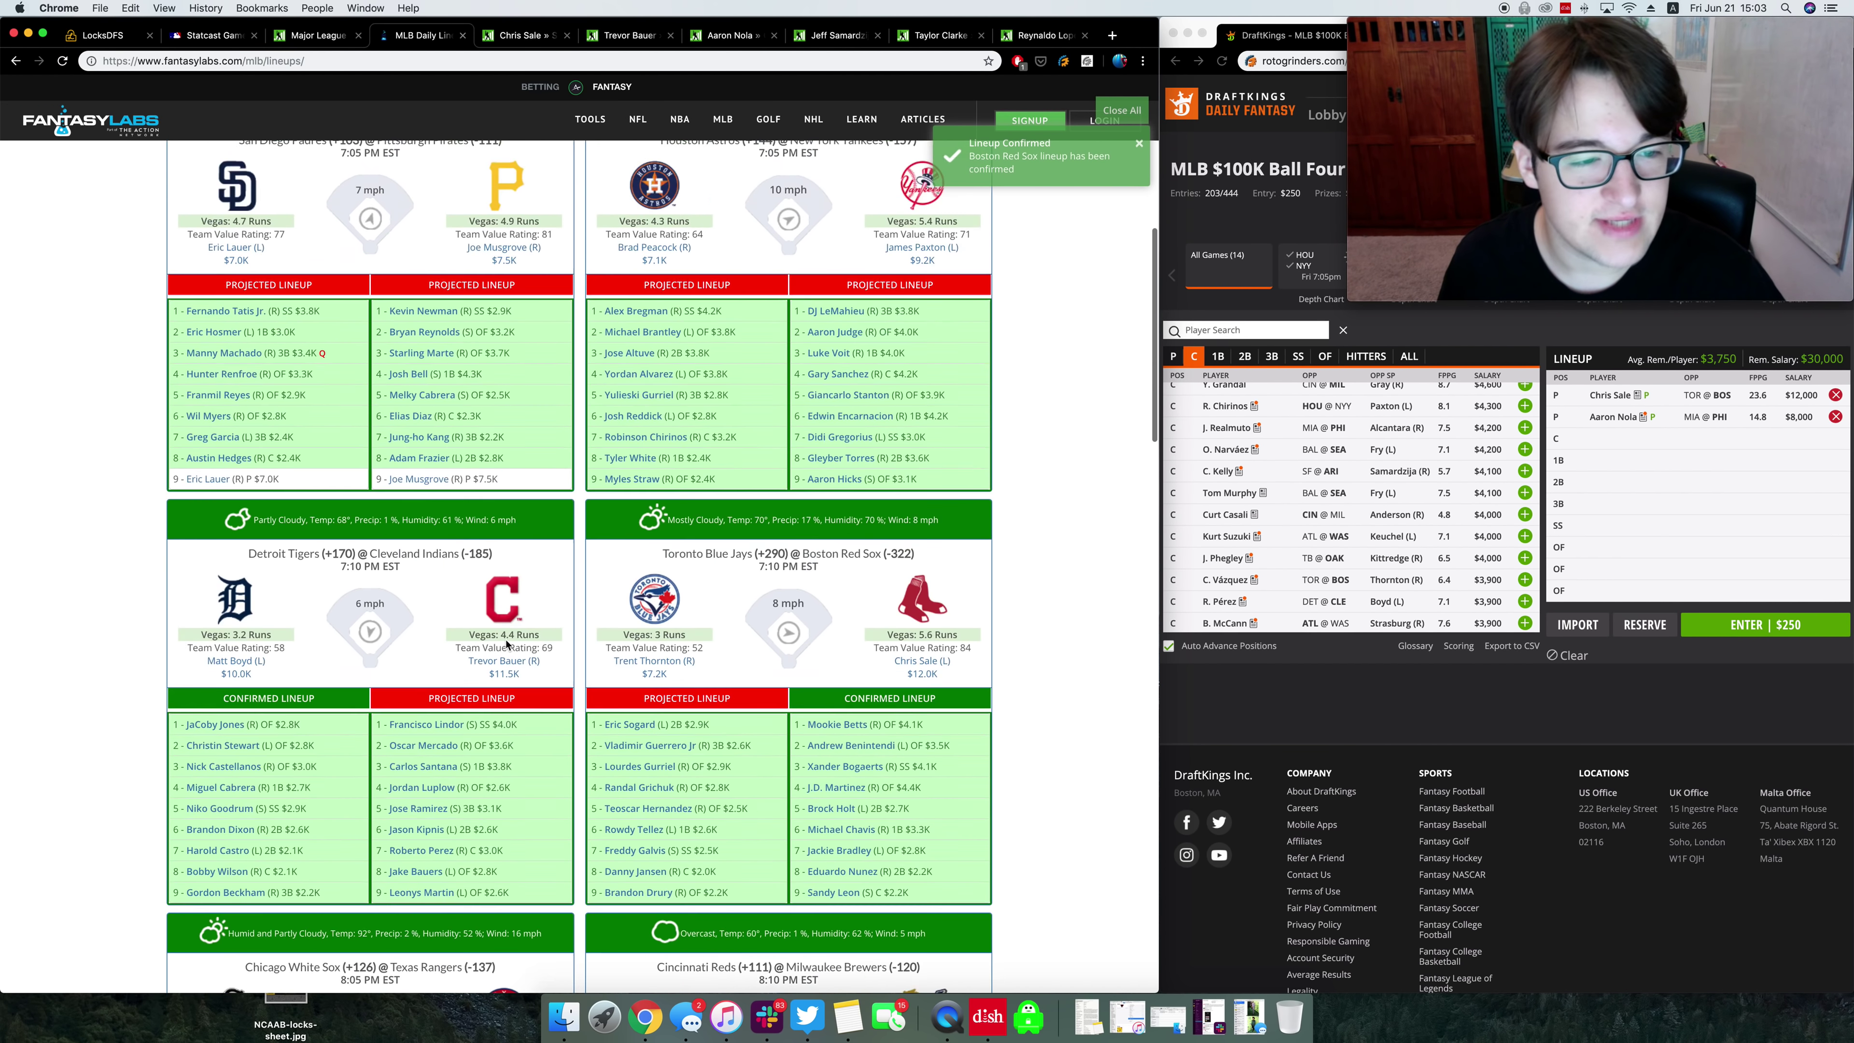
scroll(328, 447, "down", 20)
scroll(452, 651, "down", 4)
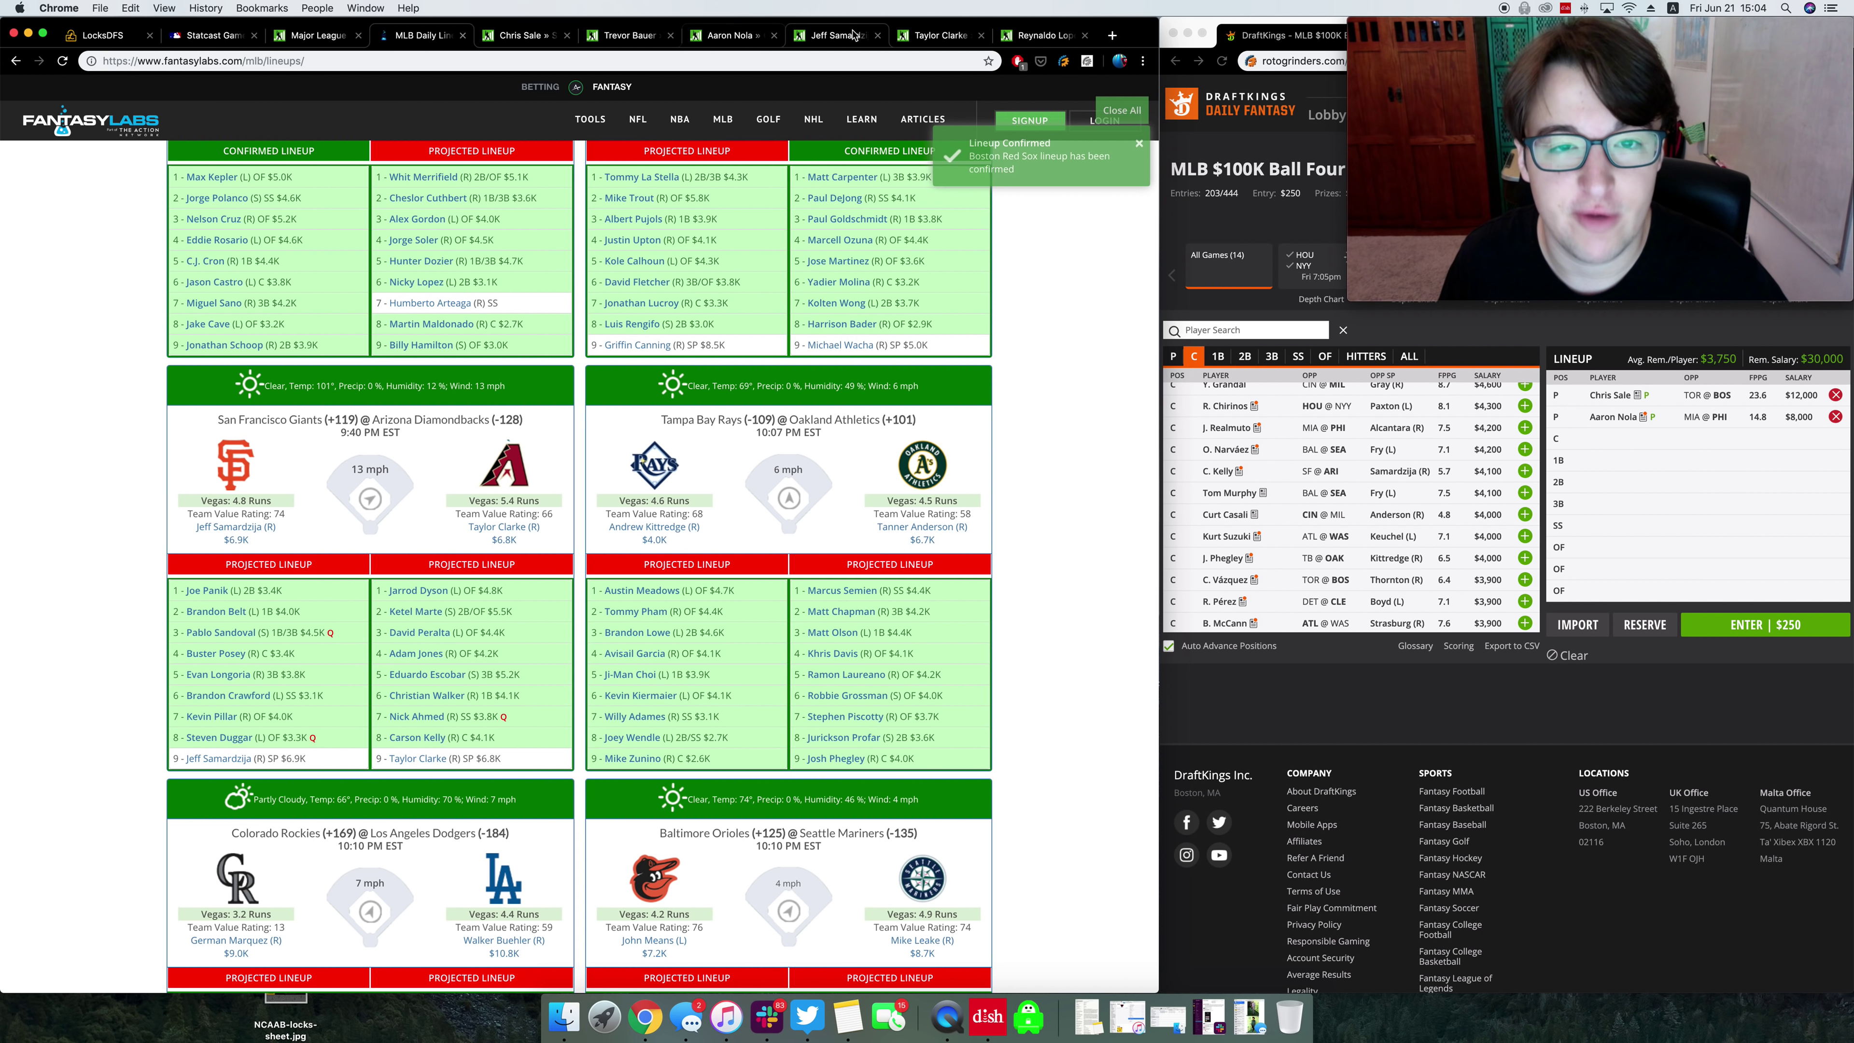
Step: Examine Taylor Clarke's 2019 FanGraphs splits, comparing his advanced and batted-ball numbers against left- and right-handed hitters
left_click(937, 35)
scroll(910, 484, "down", 15)
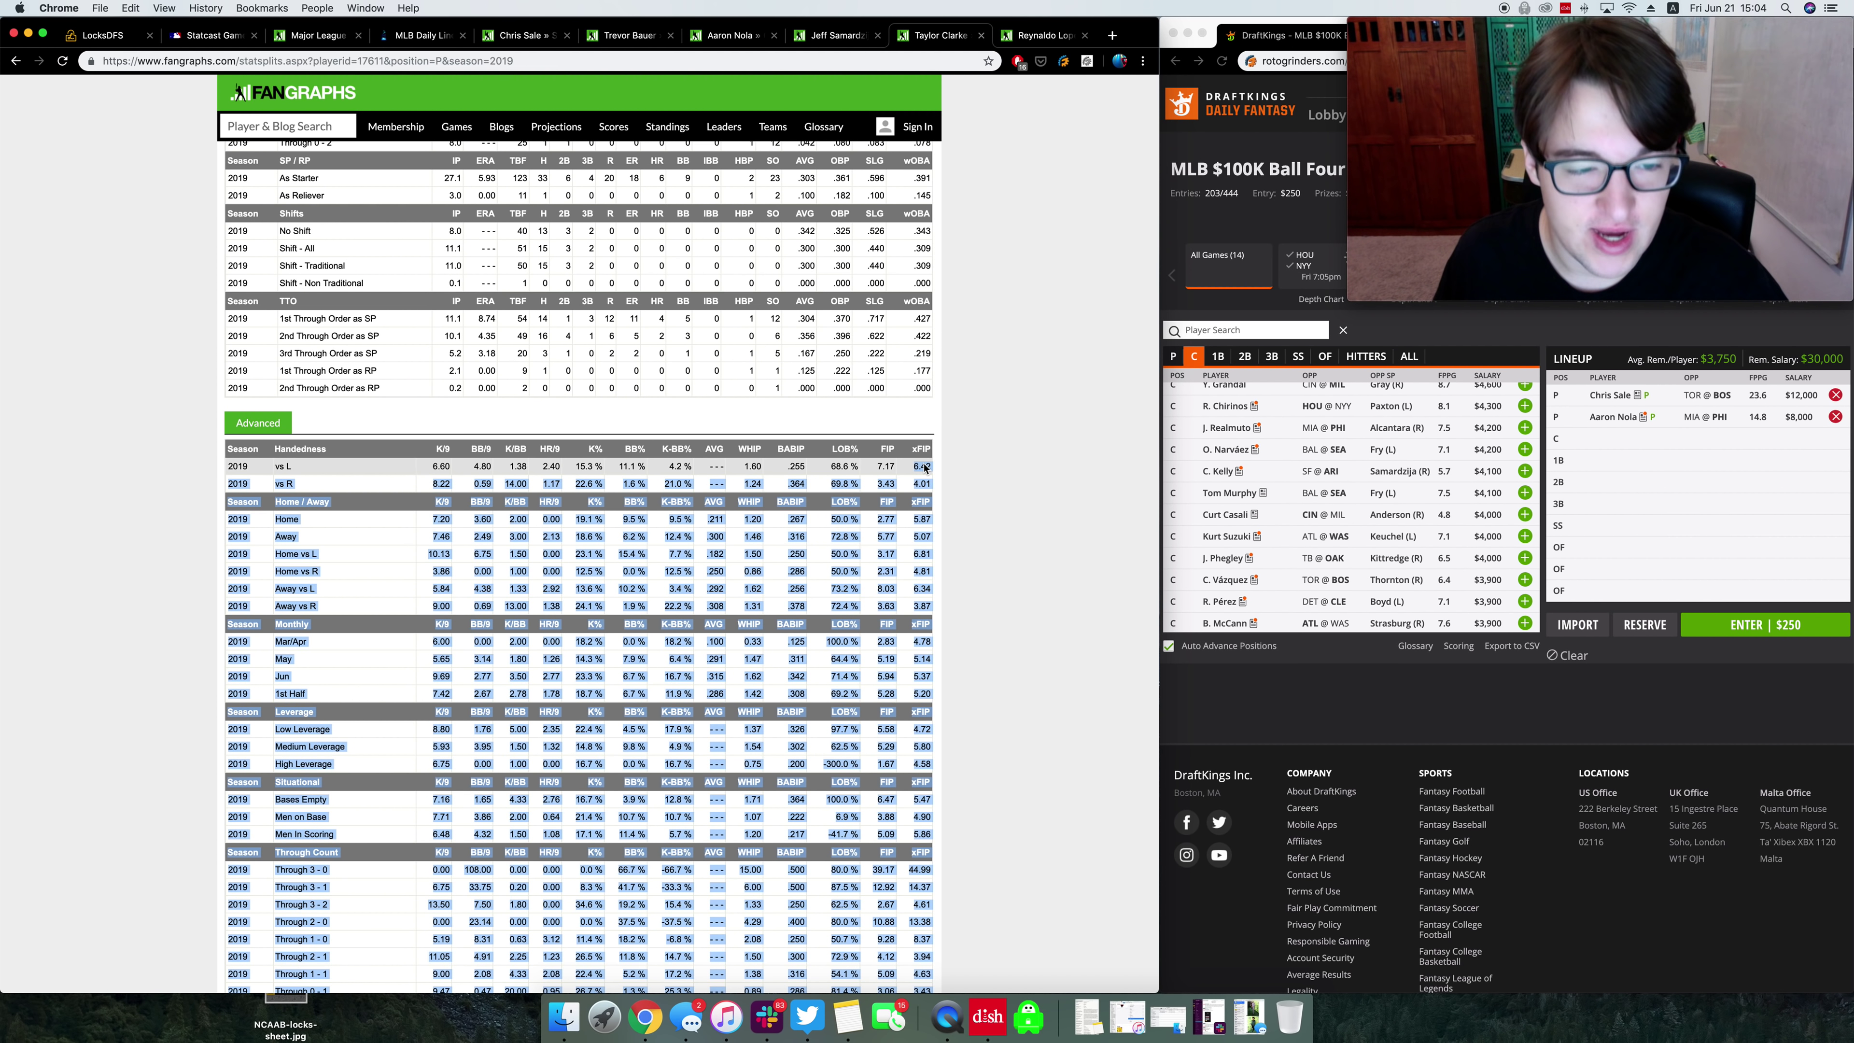
scroll(809, 683, "down", 10)
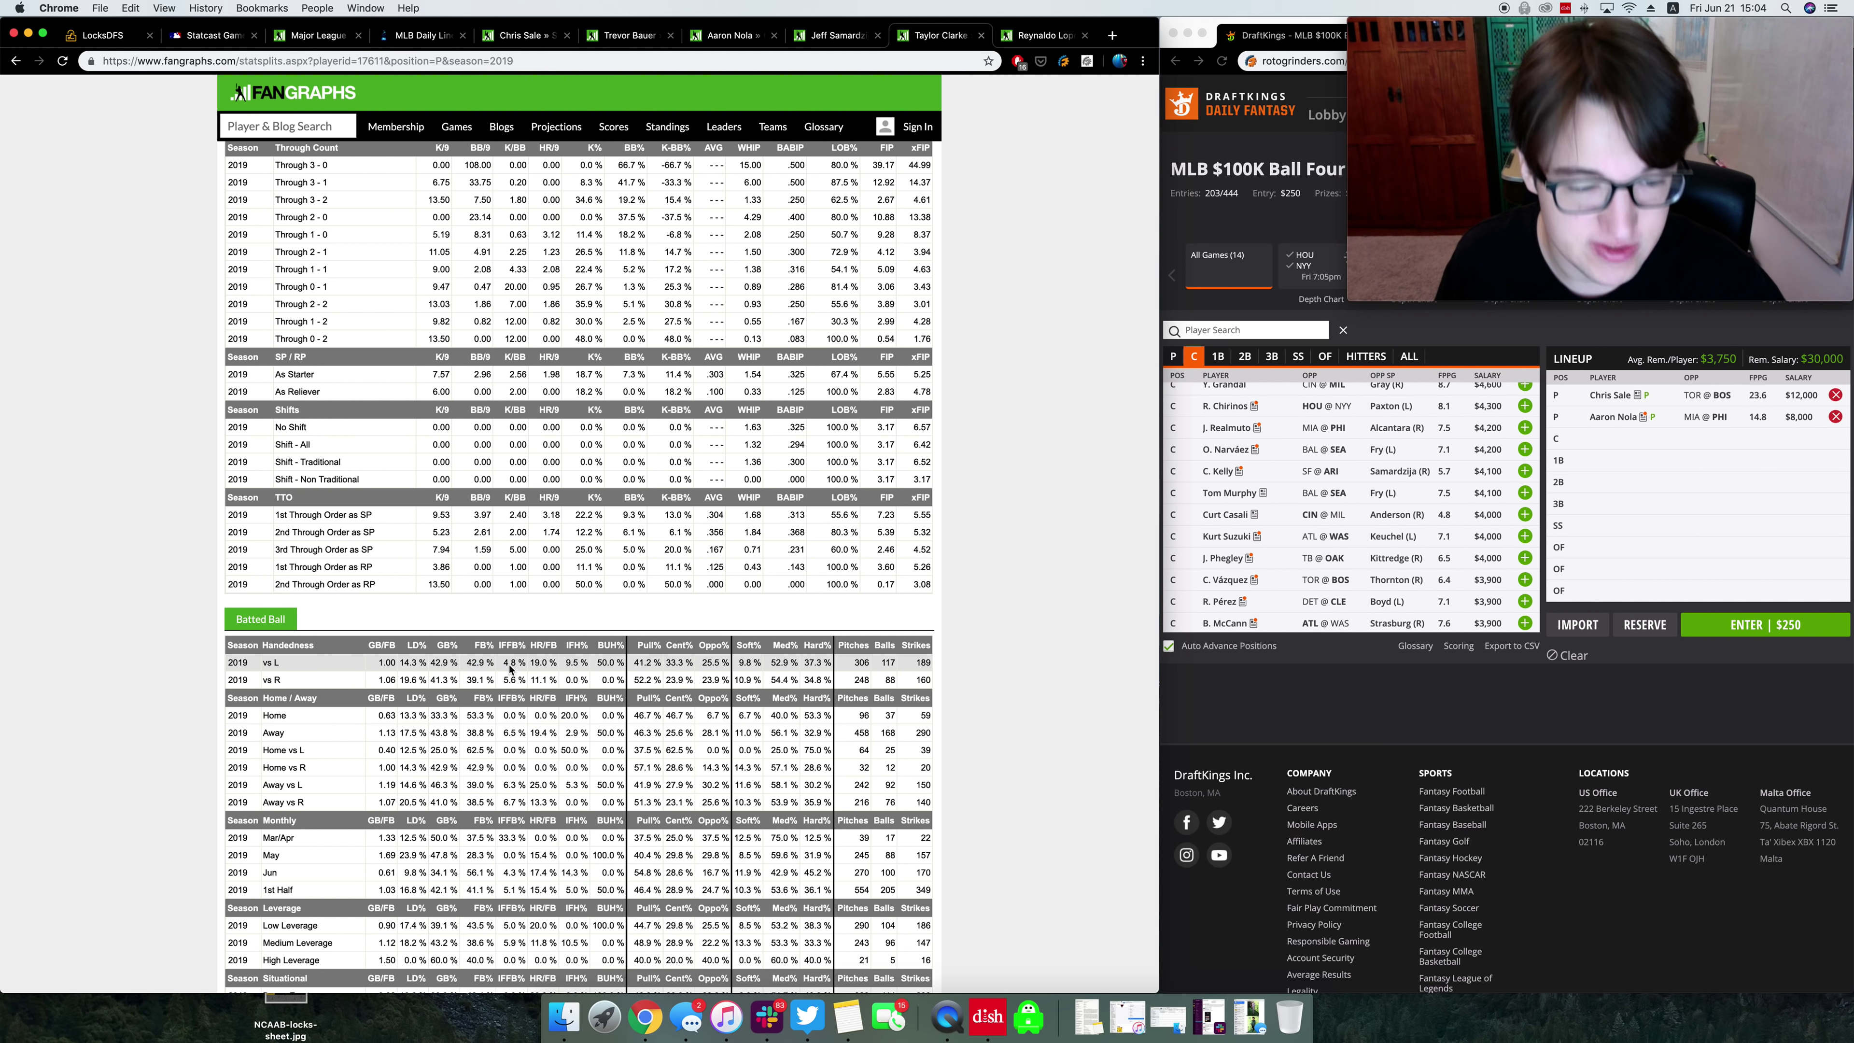
scroll(680, 538, "up", 15)
scroll(671, 555, "down", 5)
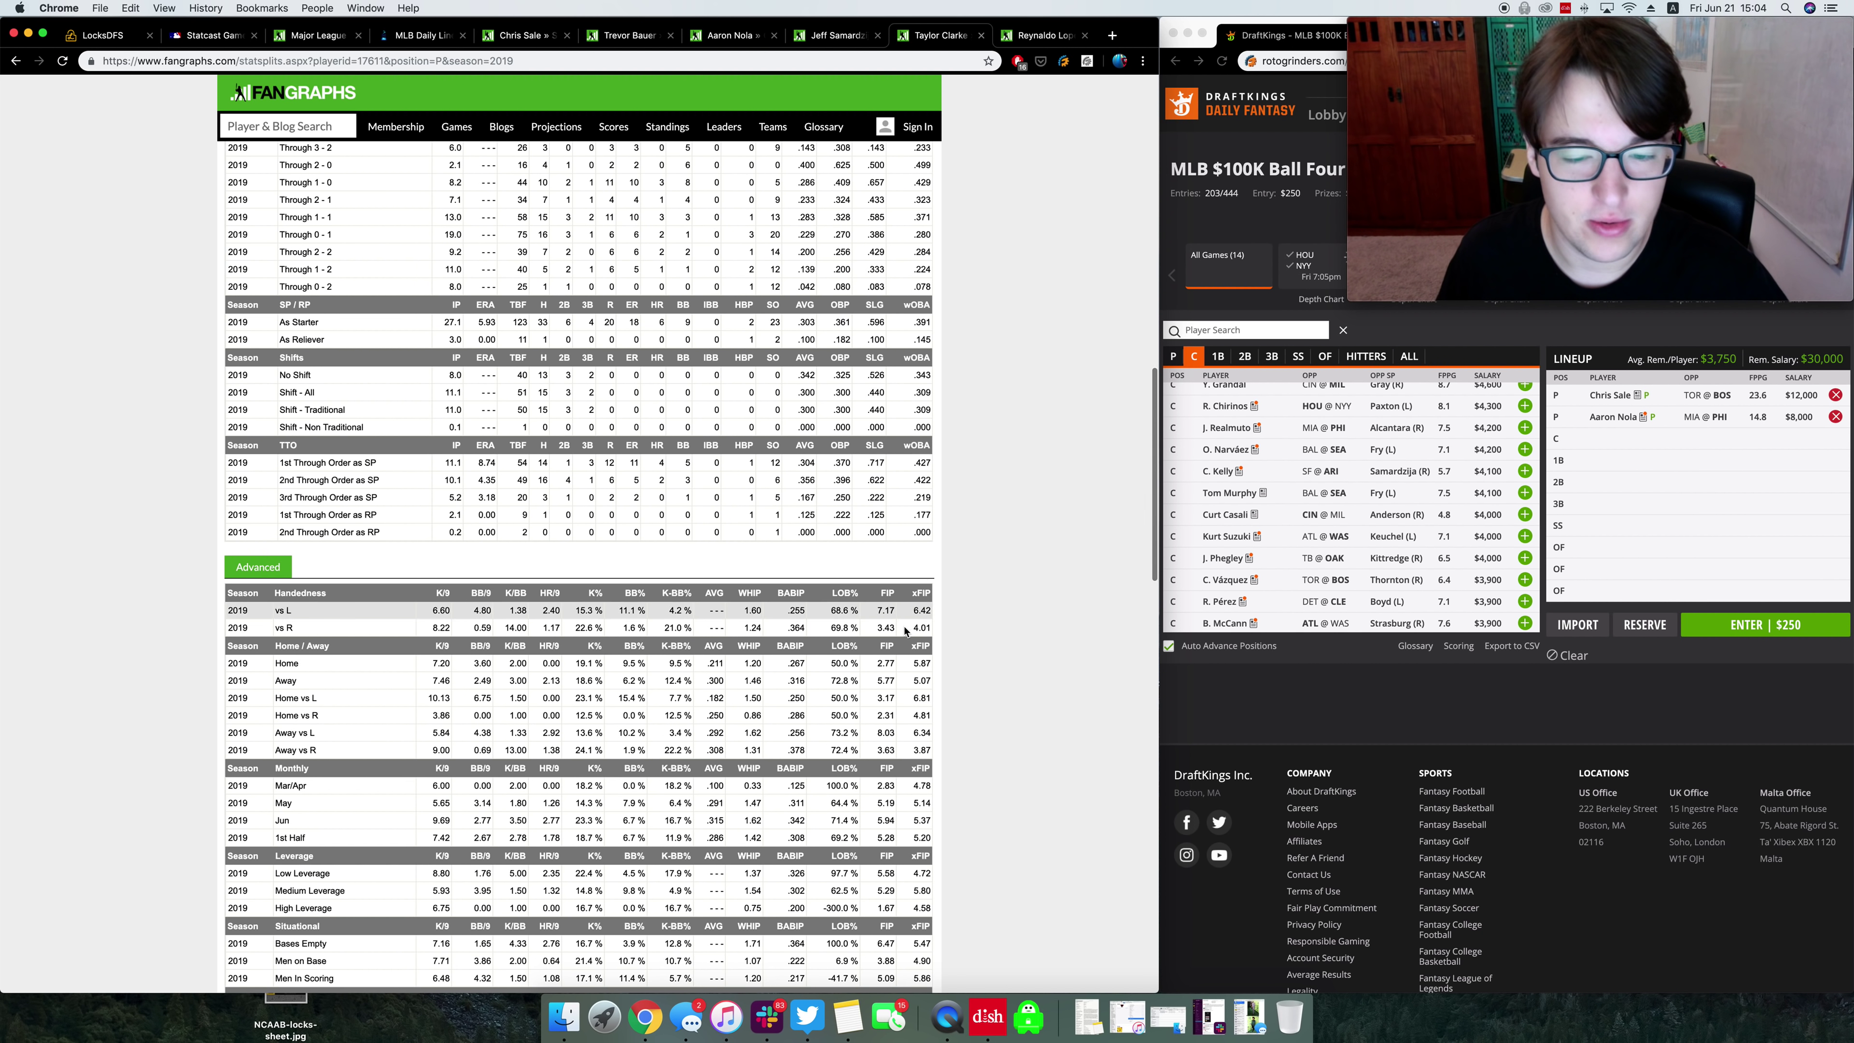
left_click_drag(940, 627, 940, 631)
left_click(940, 631)
scroll(876, 632, "down", 12)
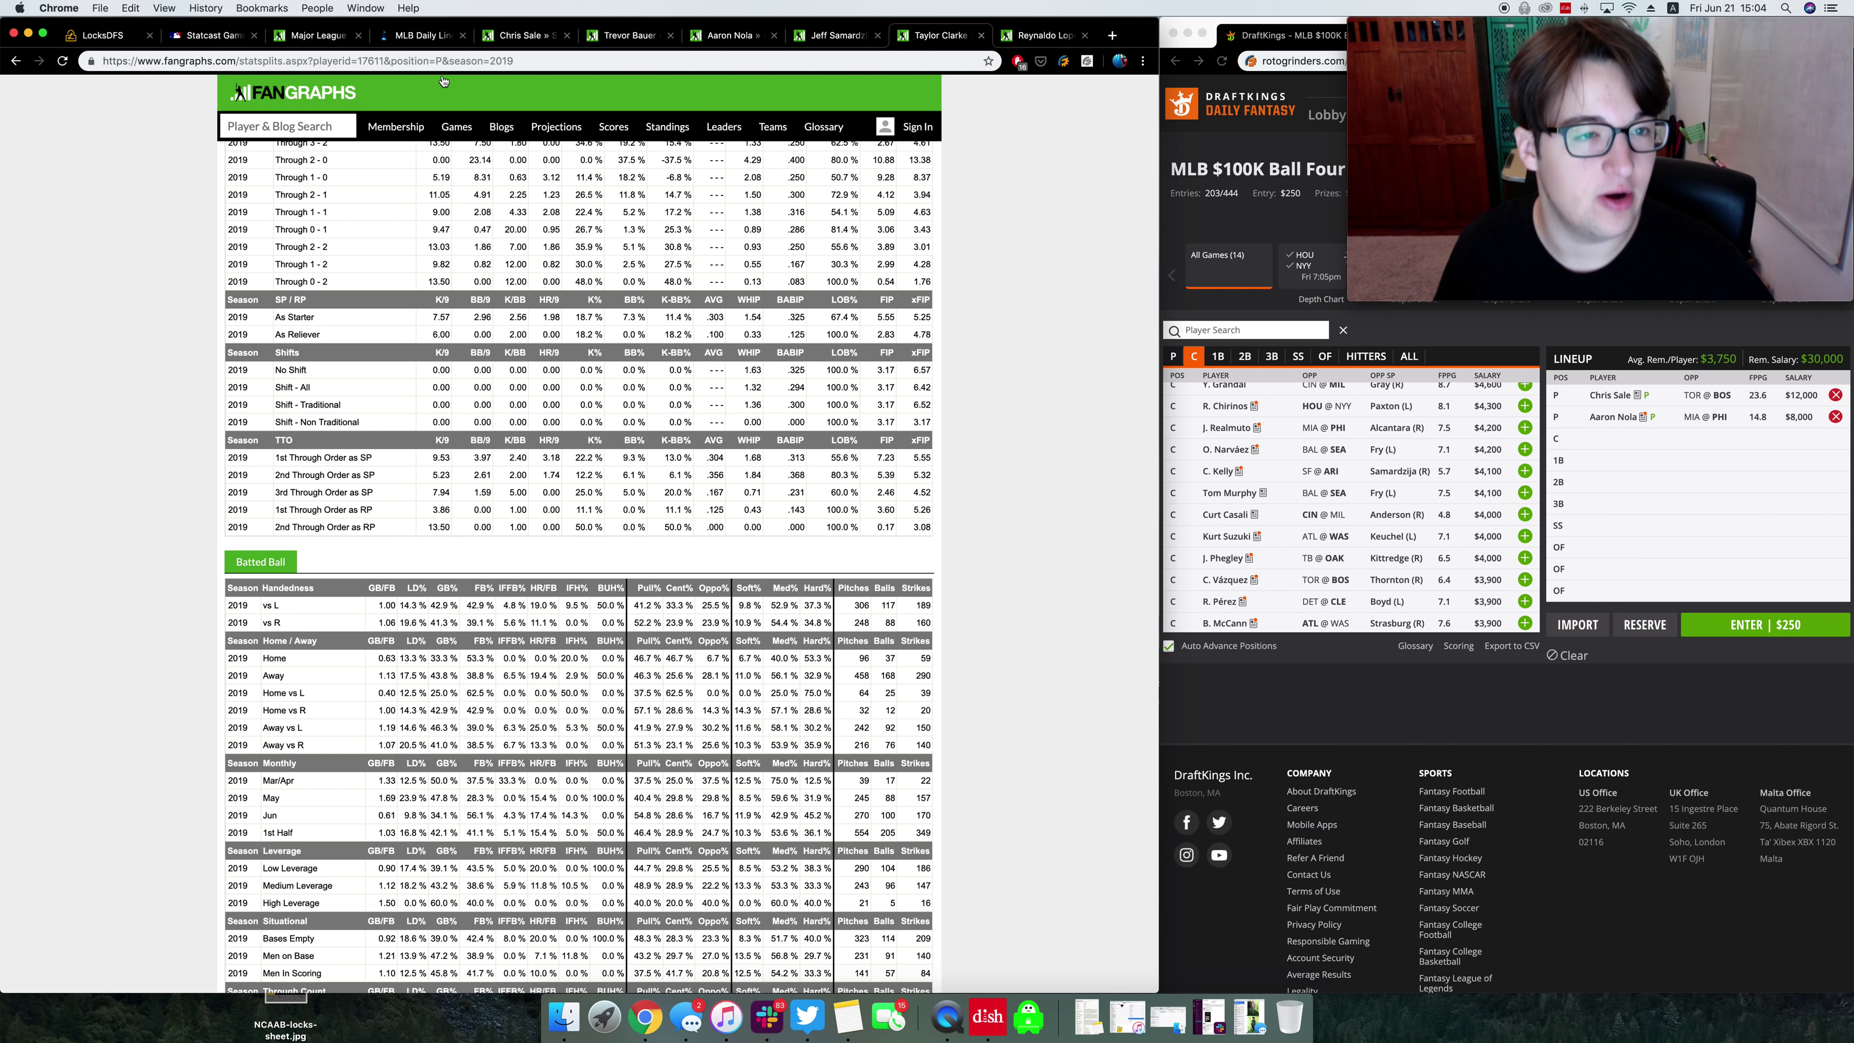
Step: Go back to the FantasyLabs lineups and check the Giants hitters' positions and salaries, especially Joe Panik and Brandon Crawford
left_click(423, 35)
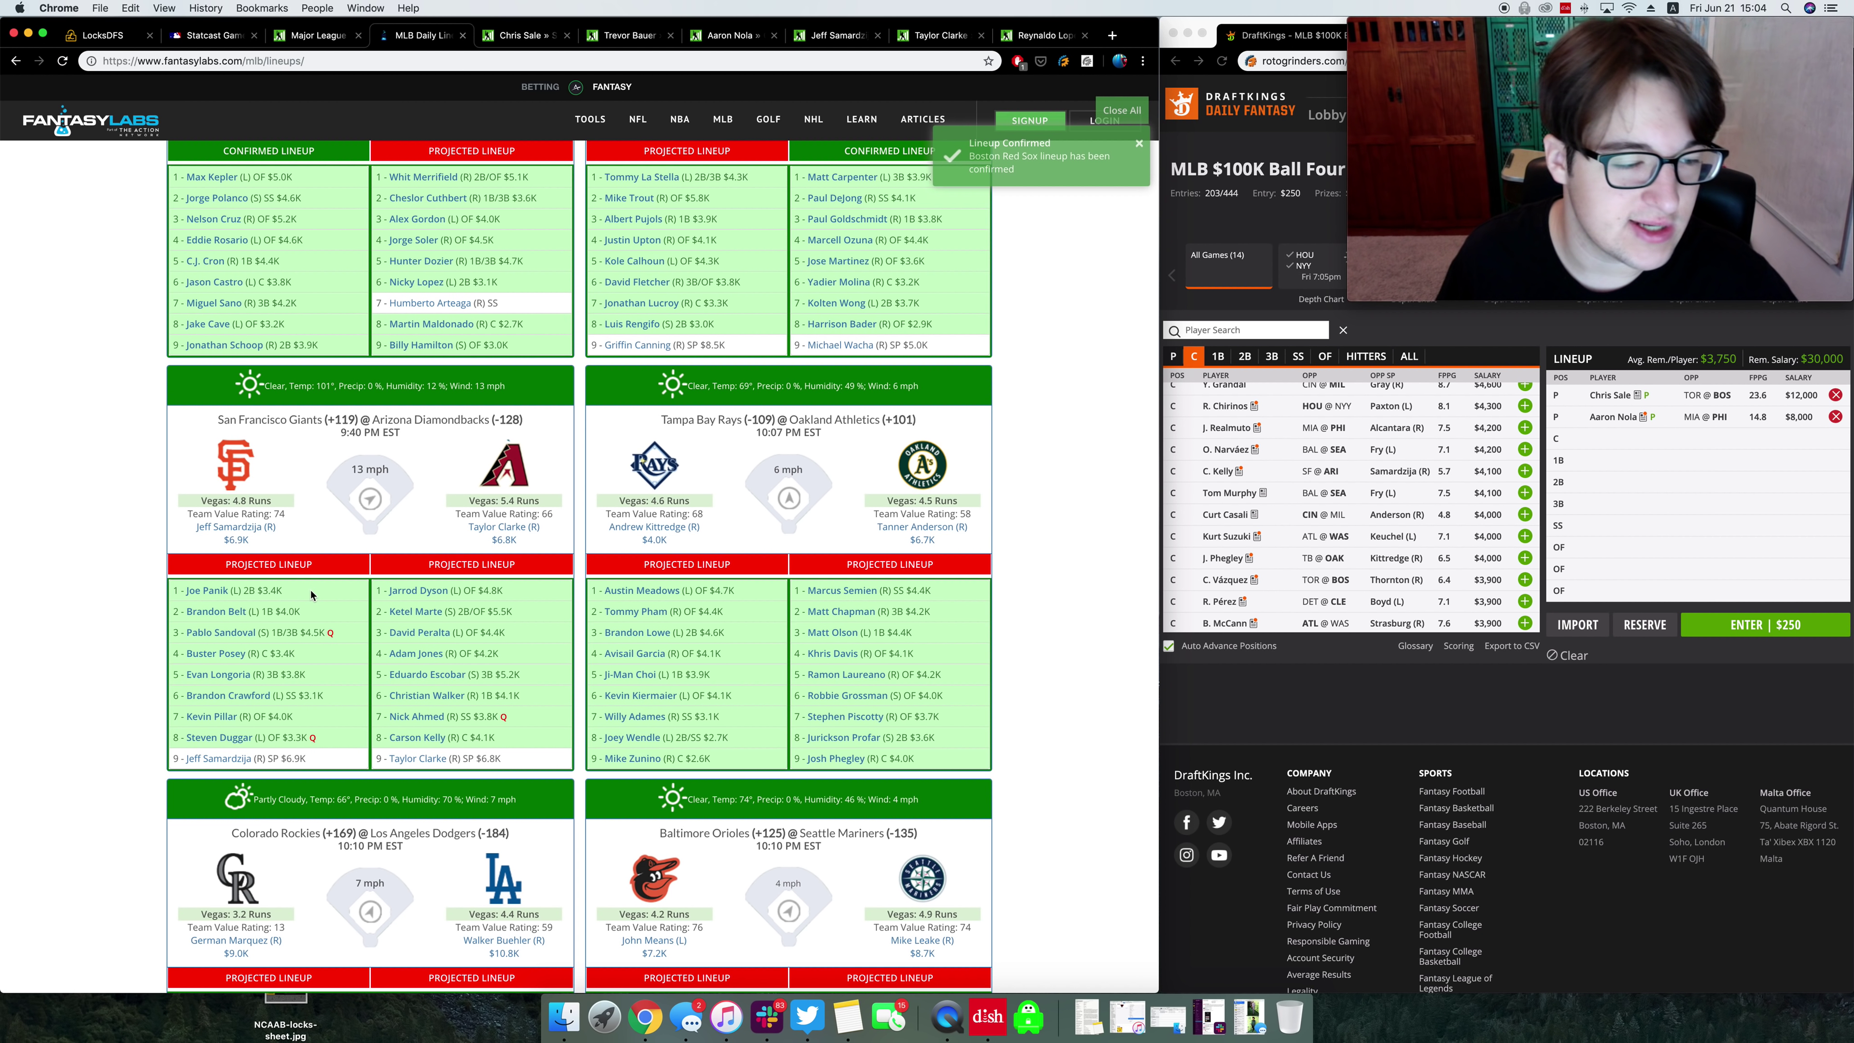
left_click_drag(245, 593, 279, 595)
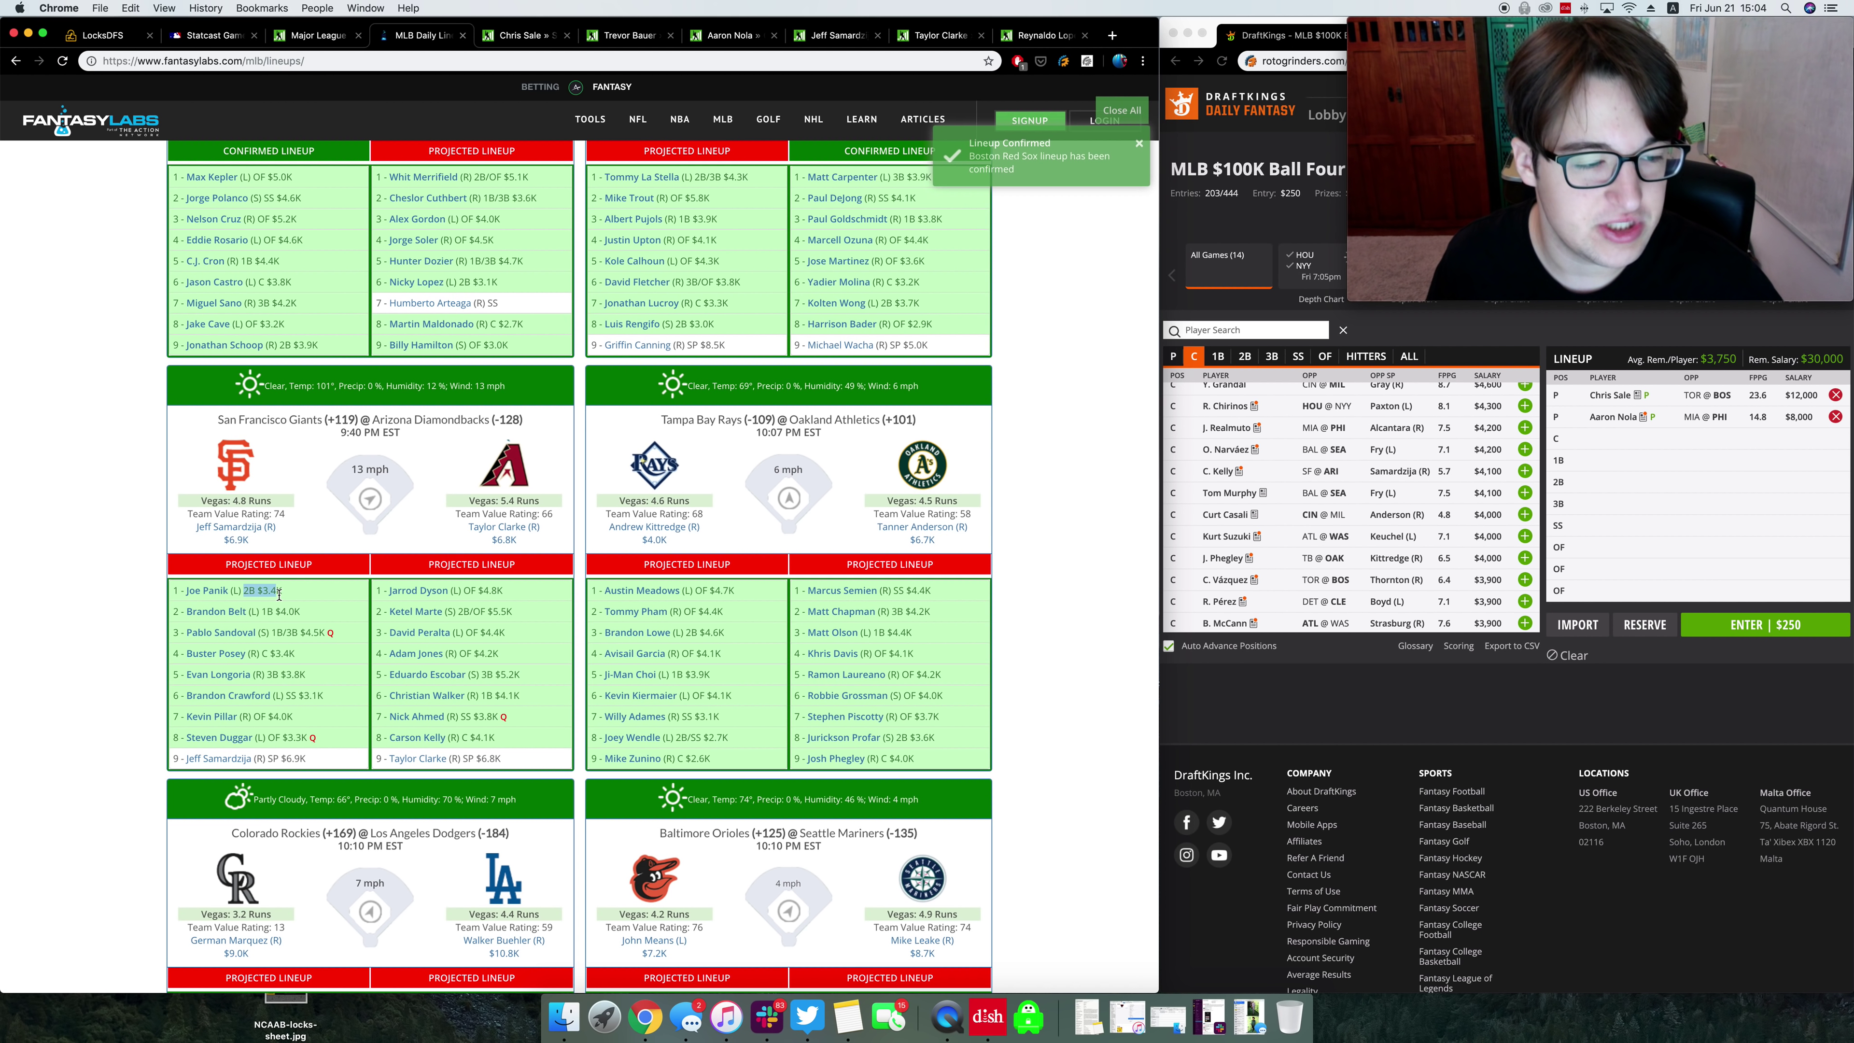
left_click(292, 600)
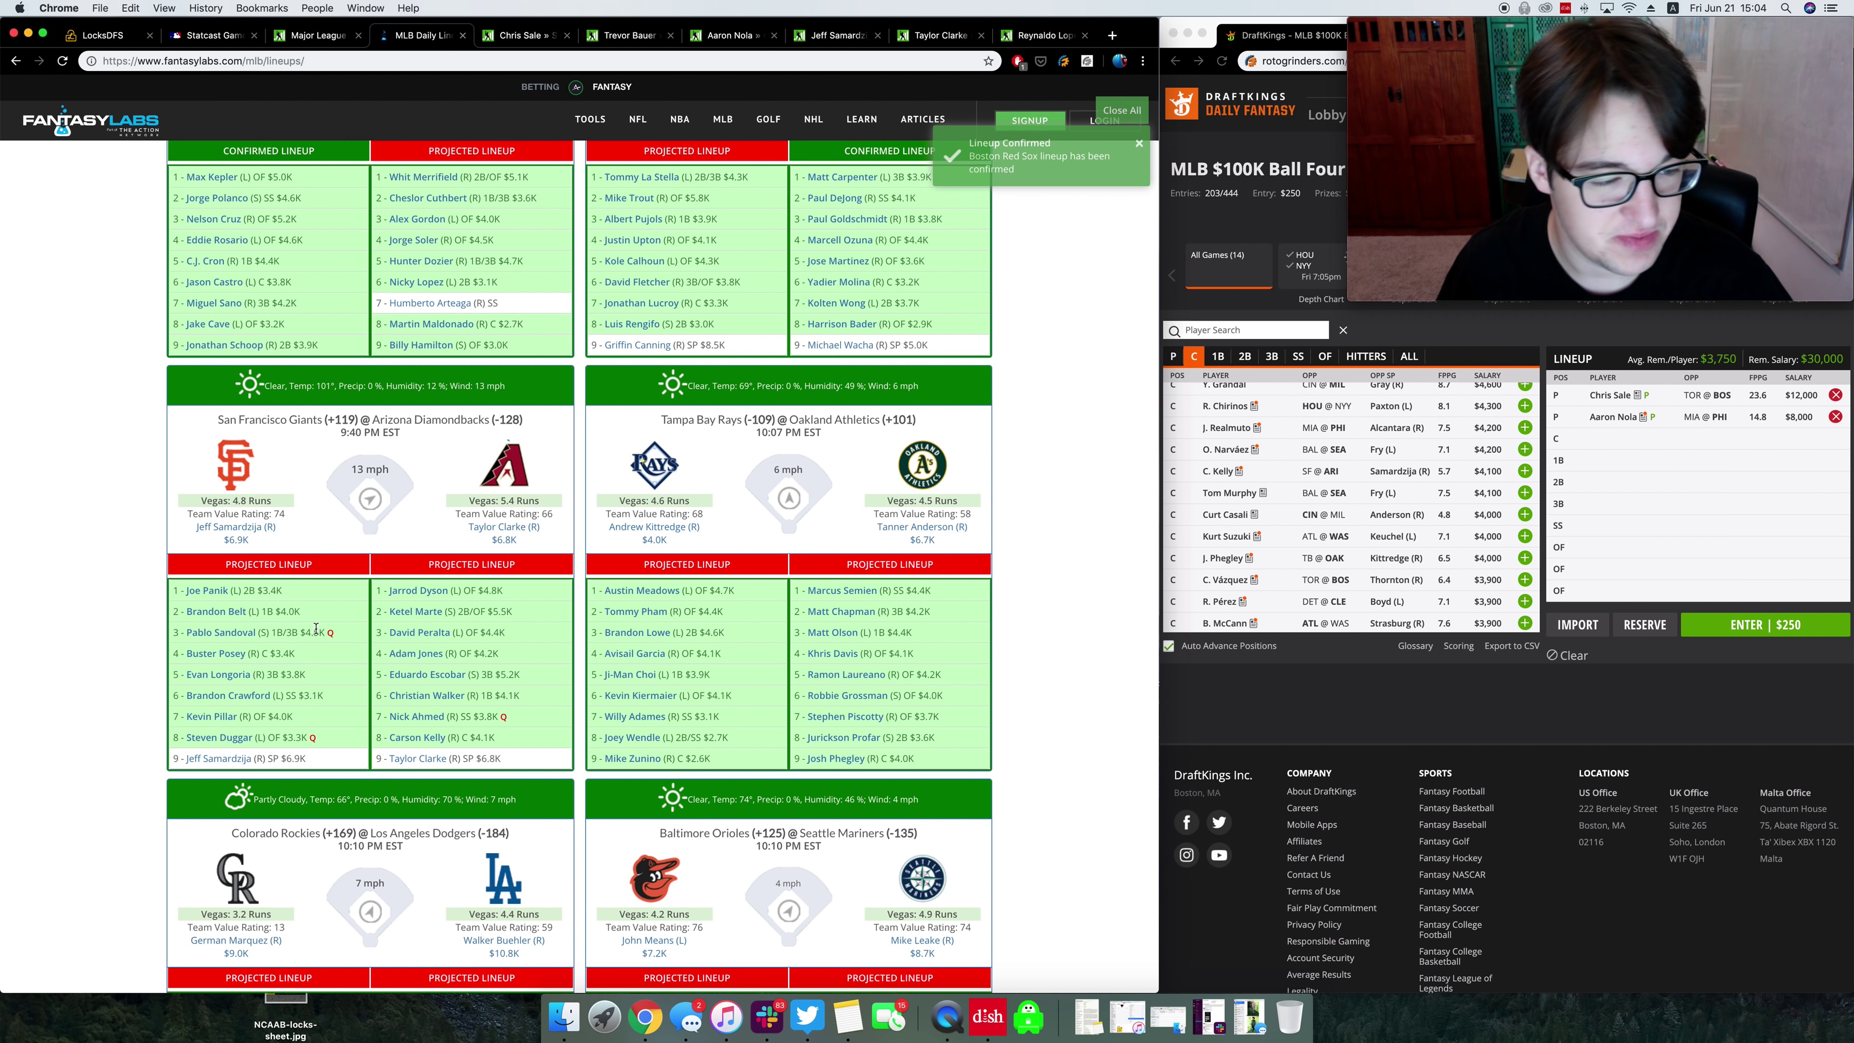
scroll(316, 628, "down", 2)
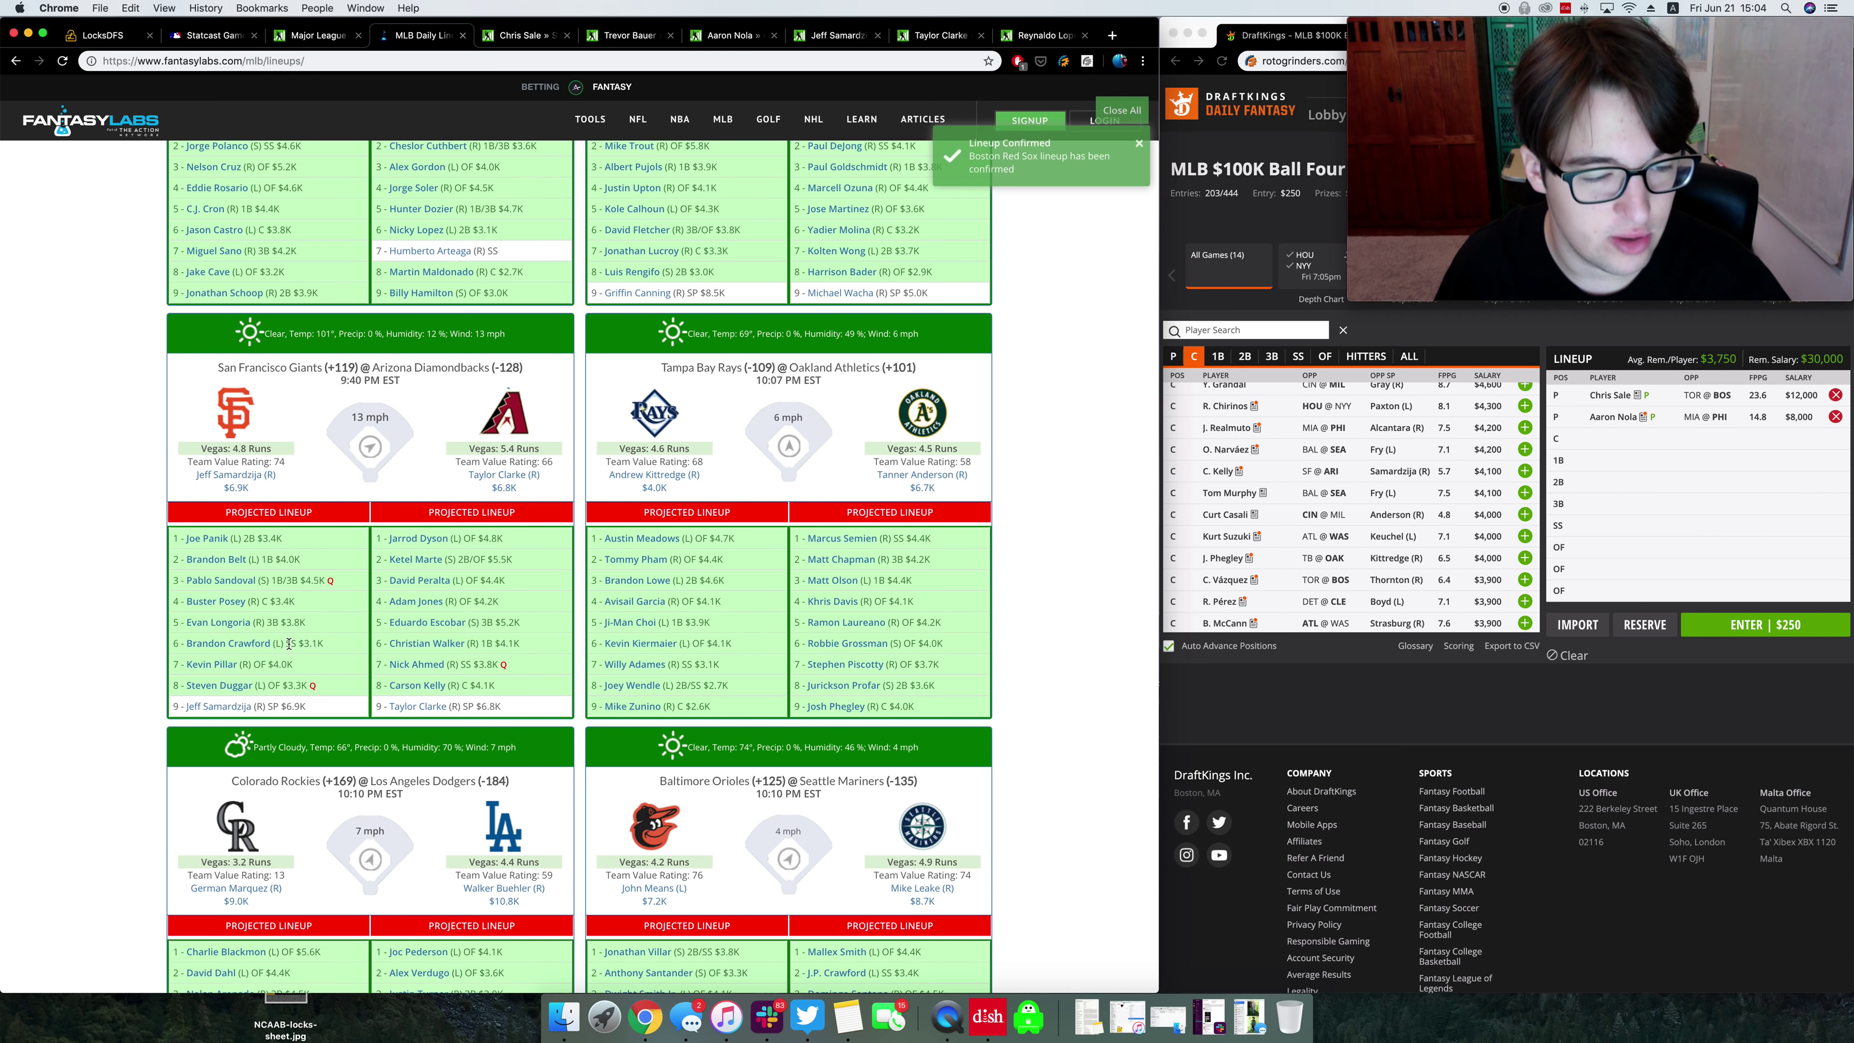
left_click_drag(290, 642, 333, 647)
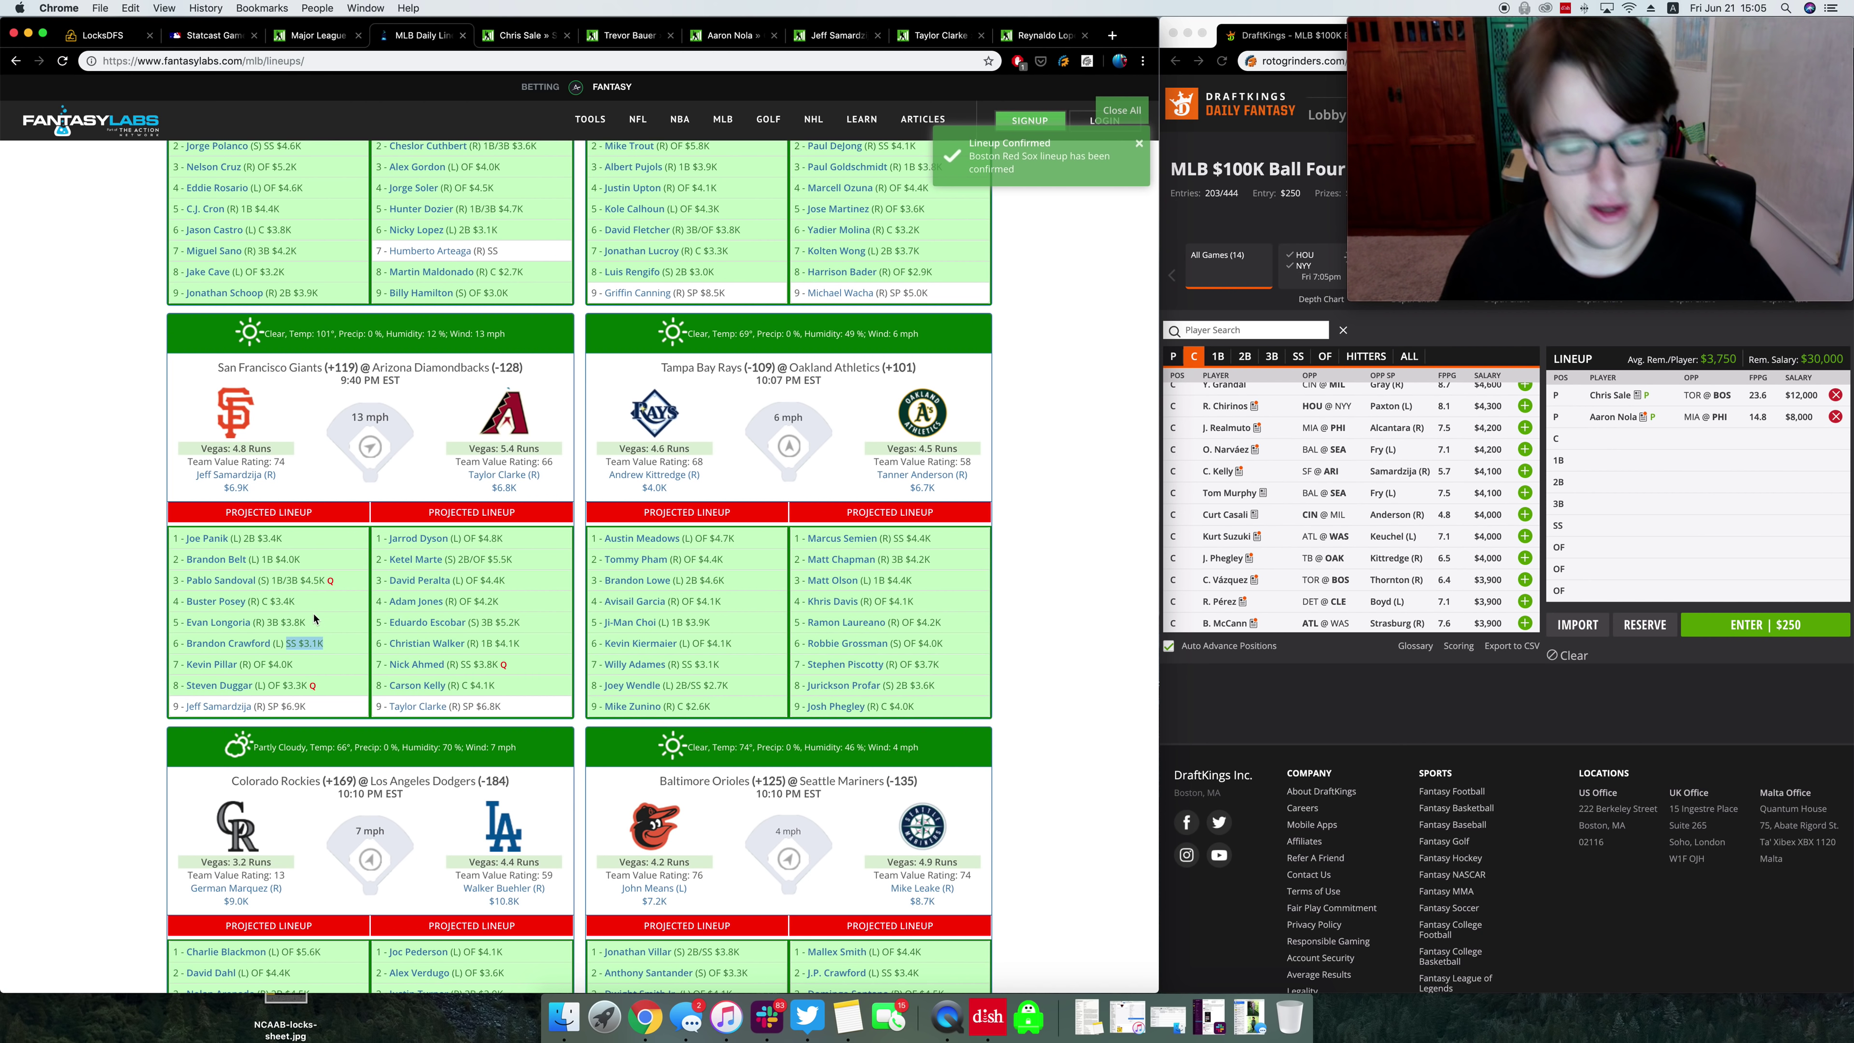
Step: Review the hitters in the 7:10 PM to 8:15 PM games, checking Elvis Andrus's position in the Rangers lineup
scroll(379, 617, "up", 6)
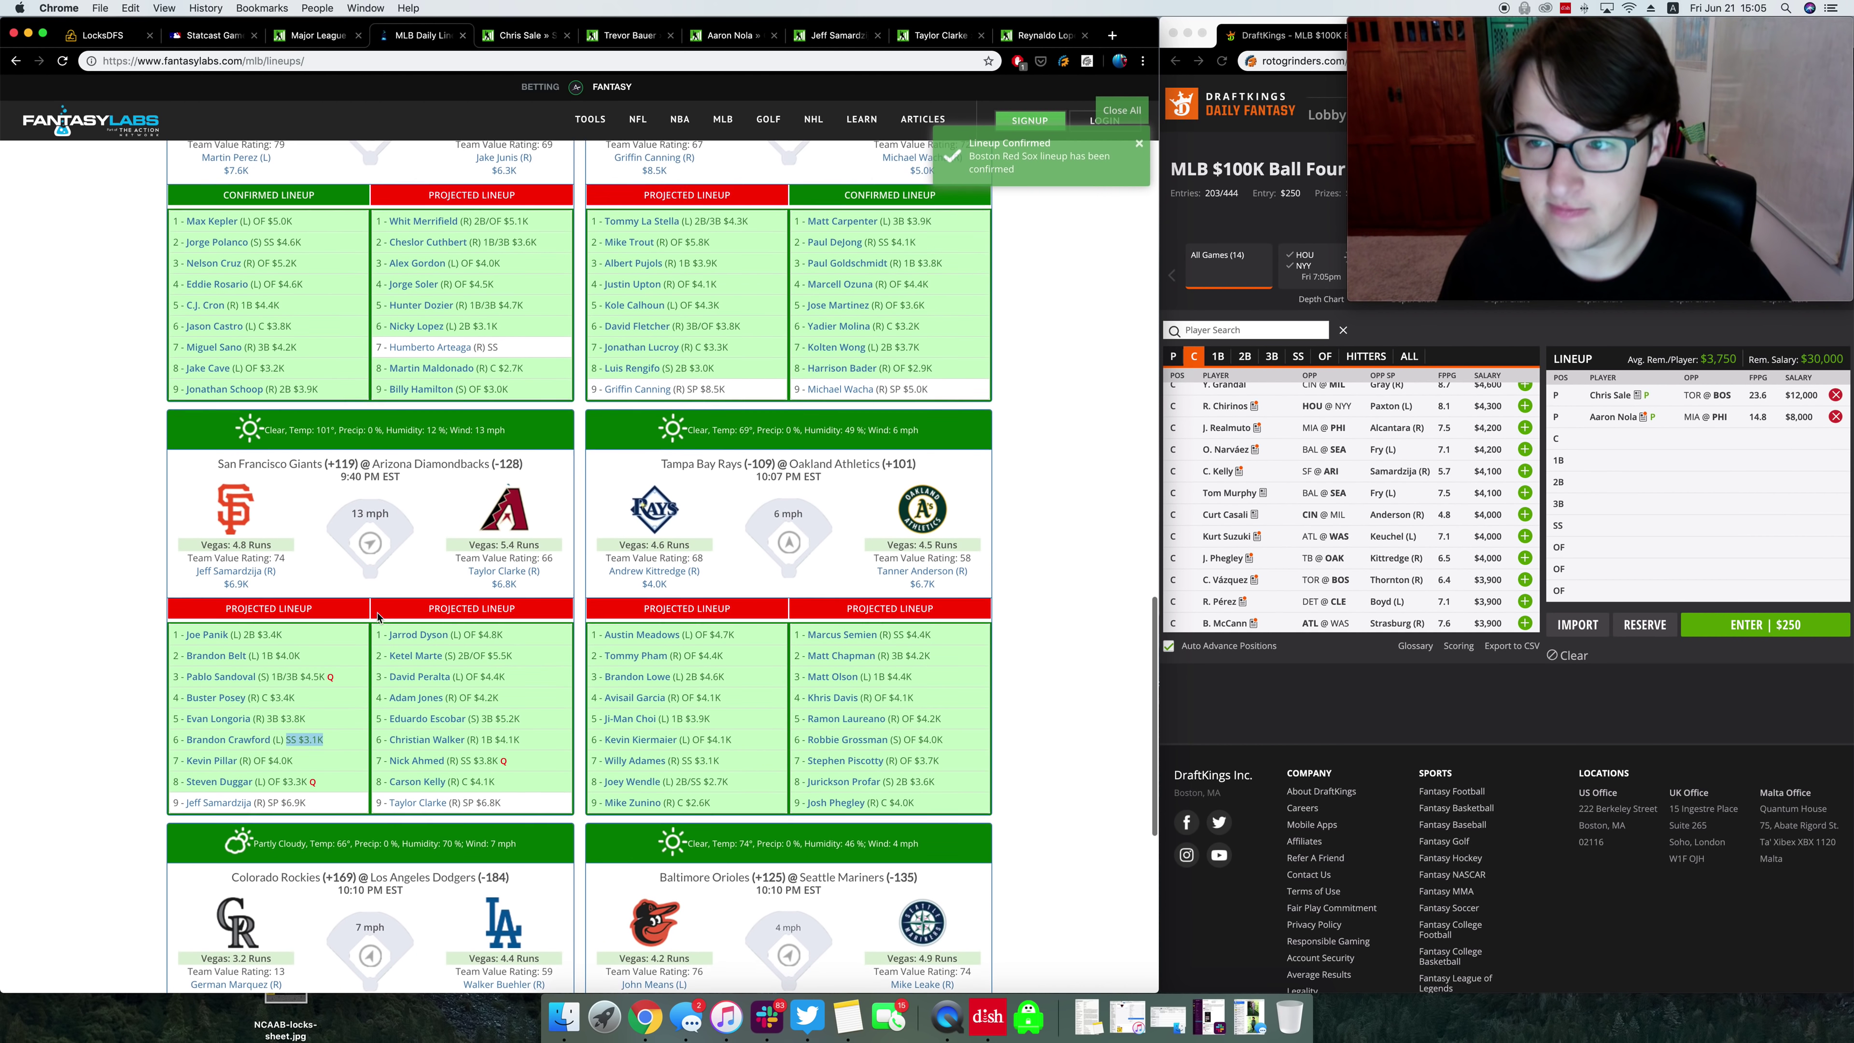
scroll(377, 628, "up", 6)
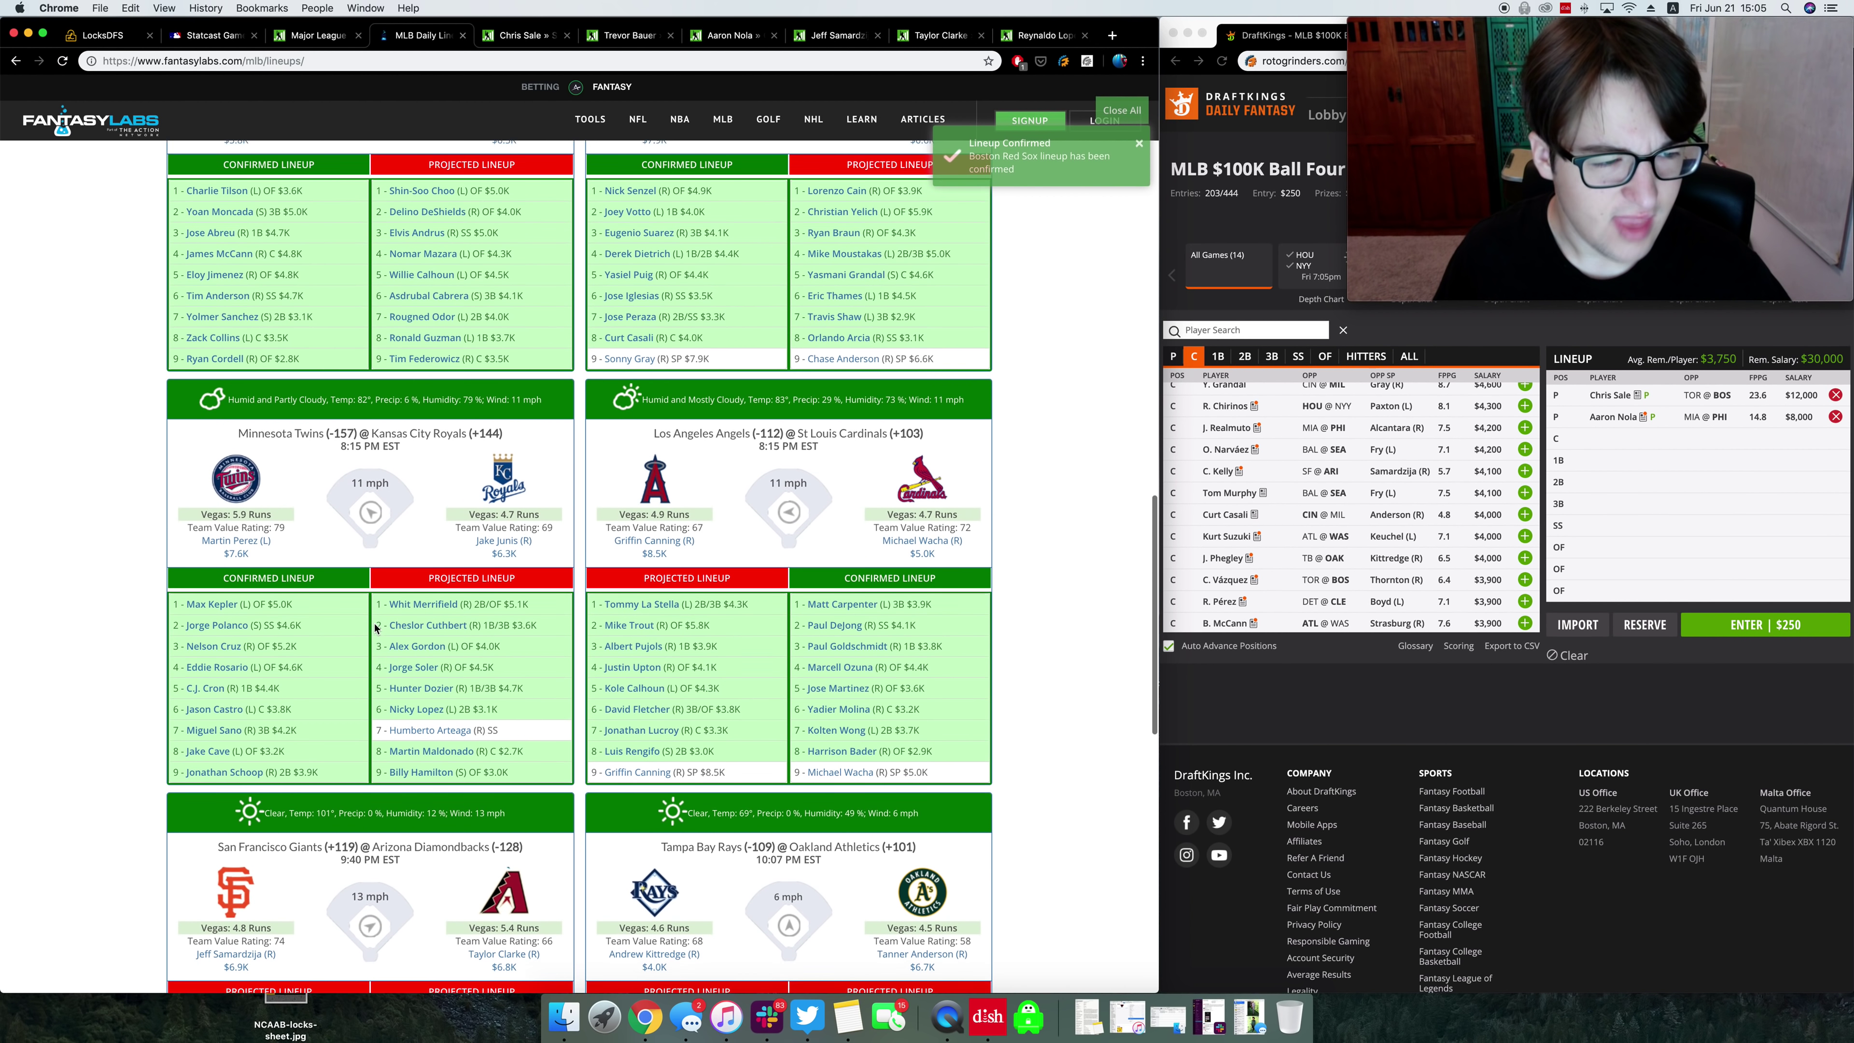
scroll(376, 628, "up", 1)
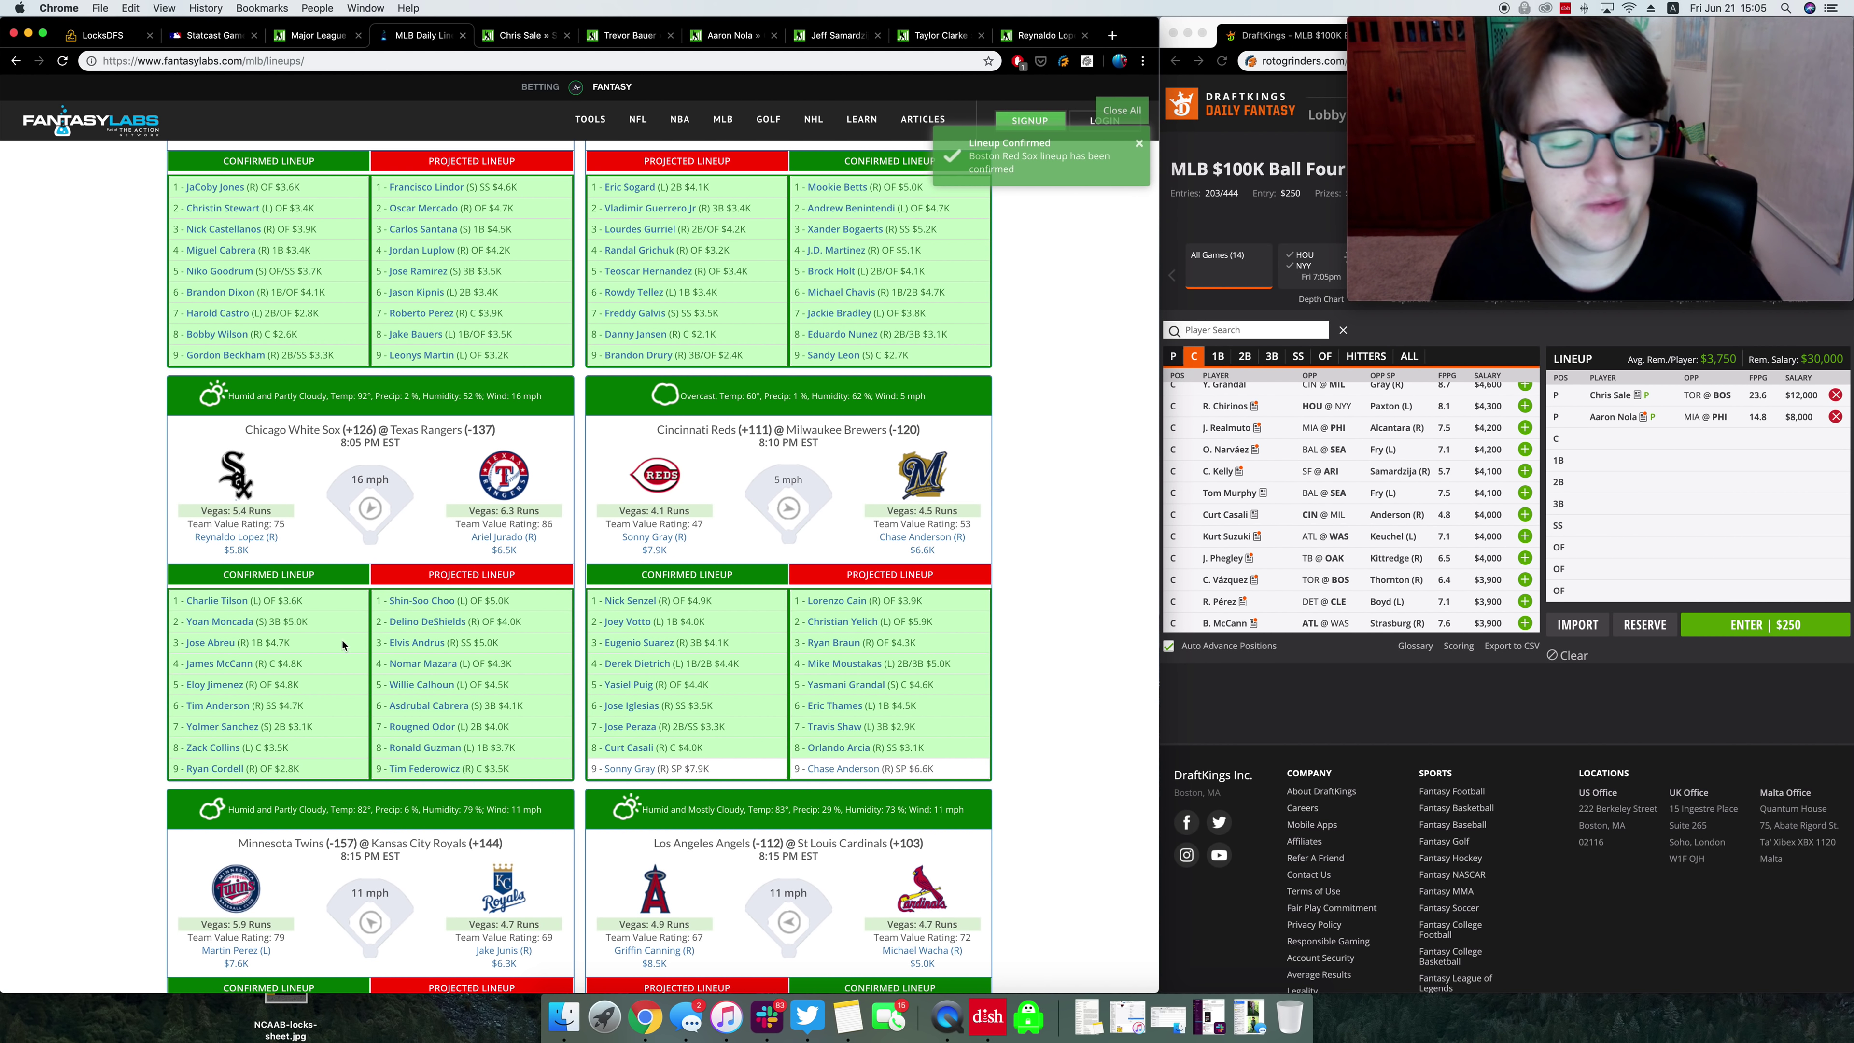
scroll(476, 387, "up", 6)
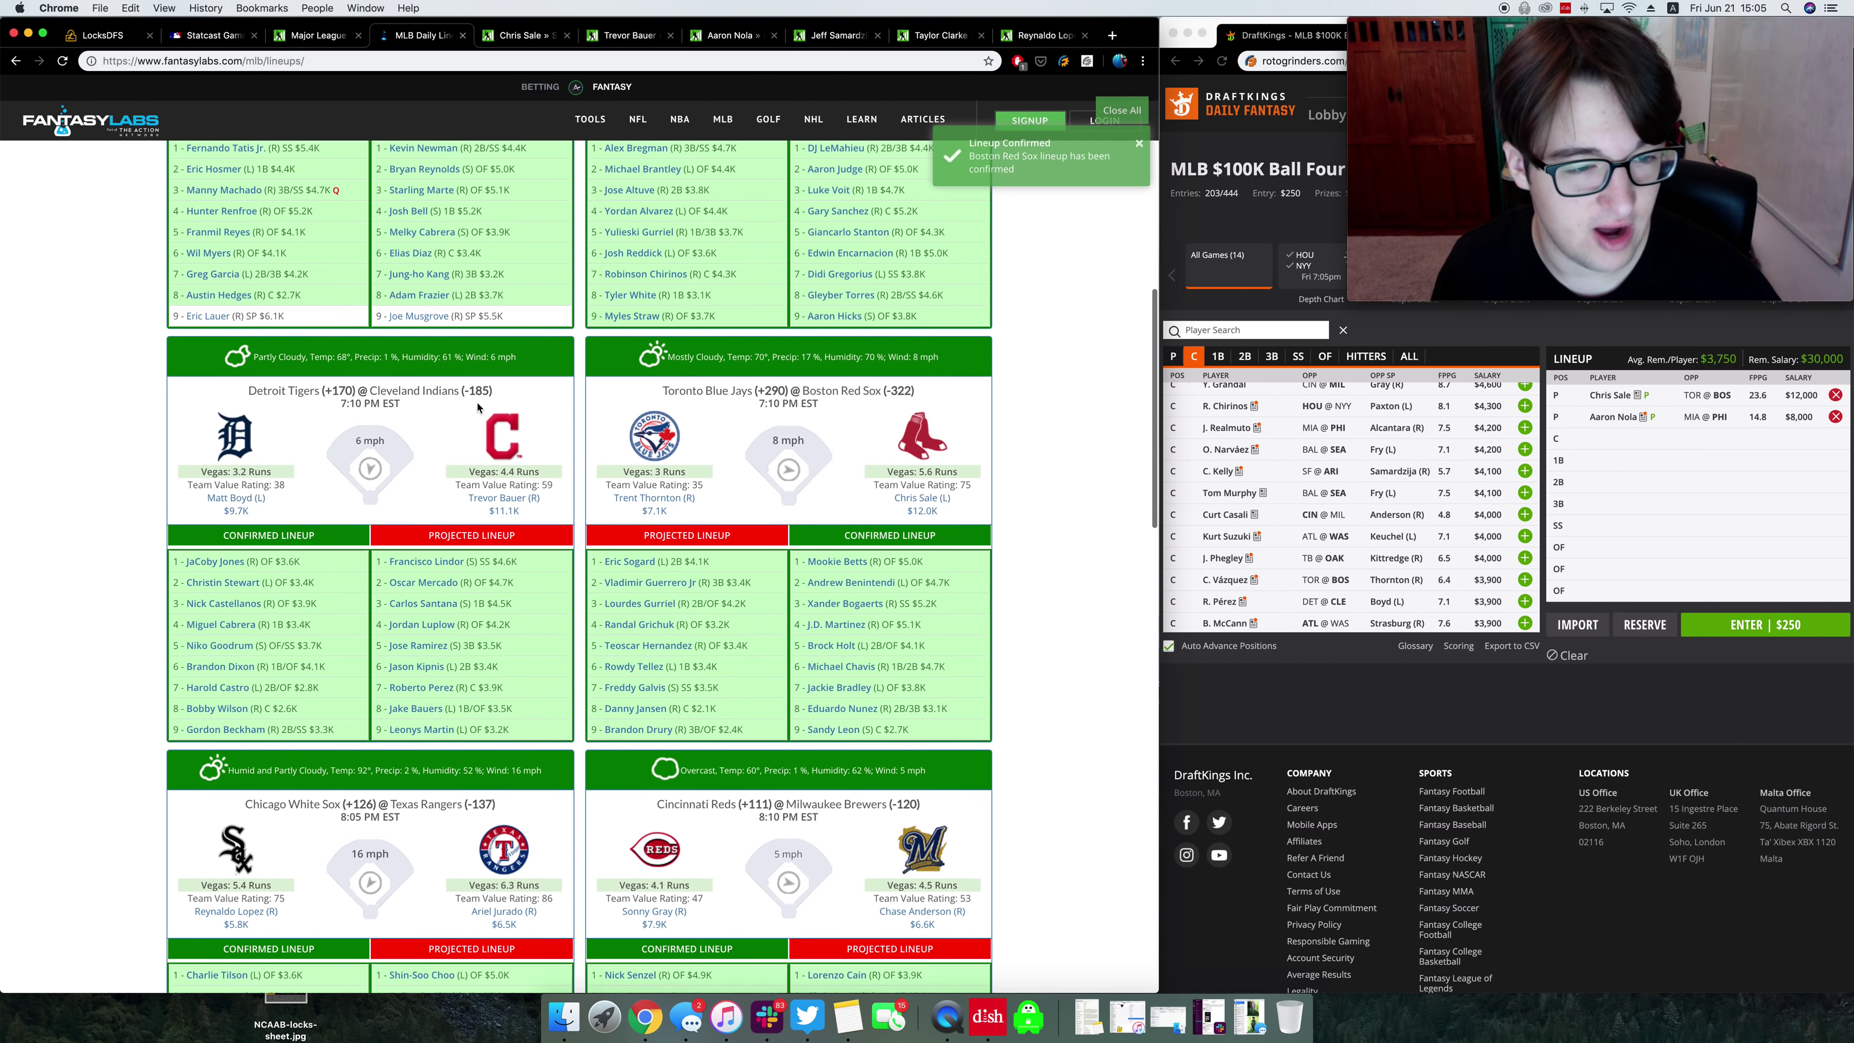
scroll(479, 407, "down", 4)
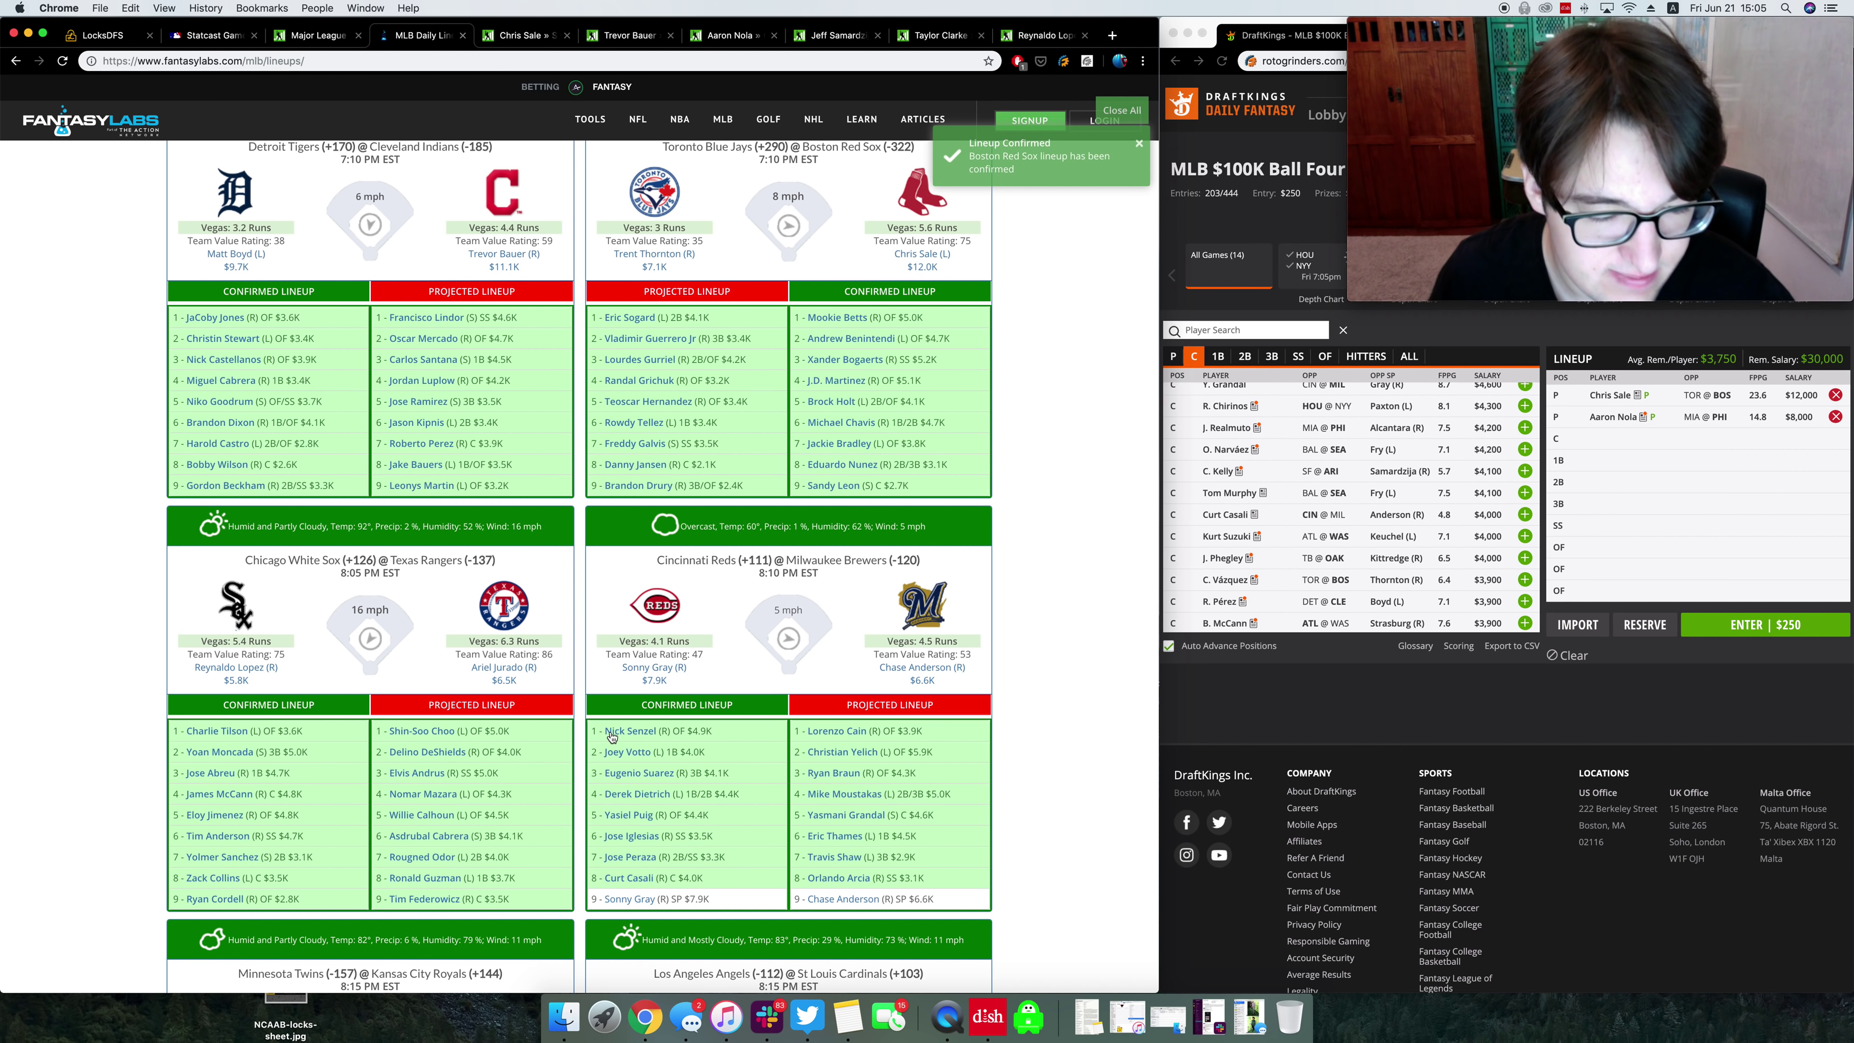
double_click(466, 772)
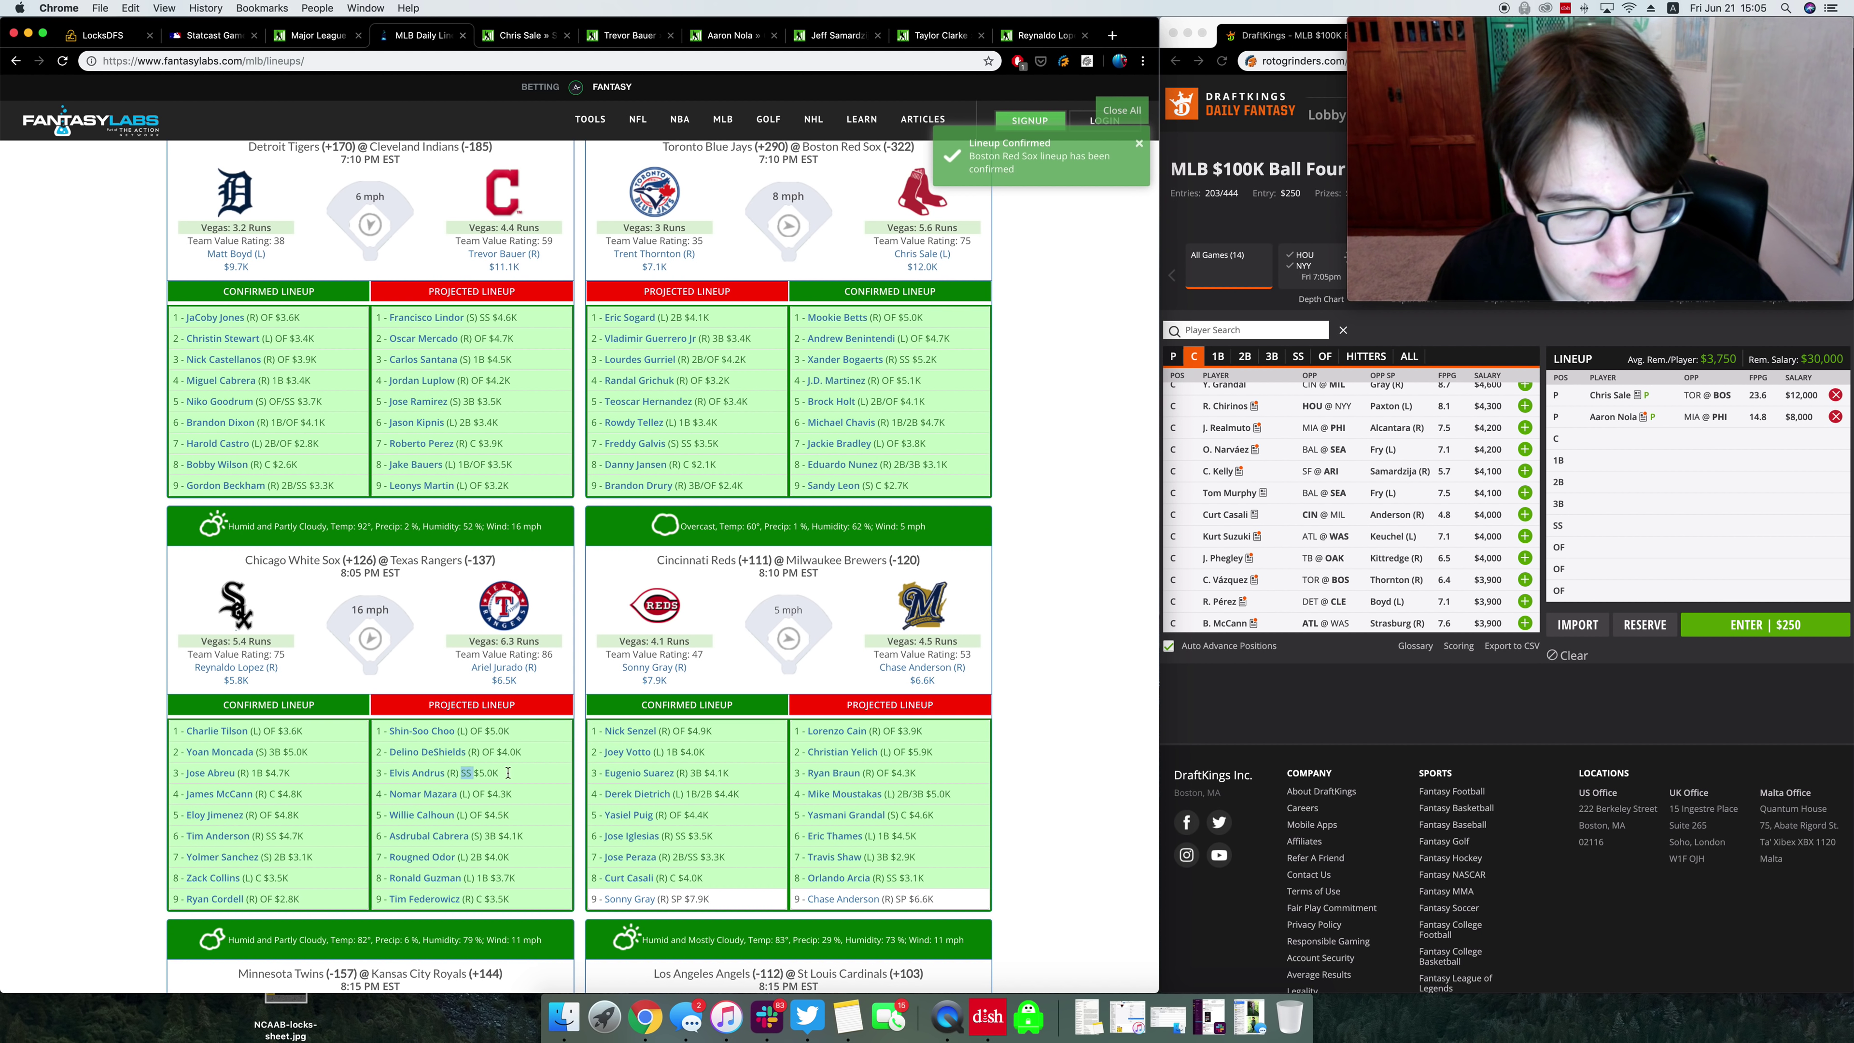
Step: Check the positions and salaries in the Rangers projected lineup, especially Nomar Mazara and Asdrubal Cabrera
left_click(512, 776)
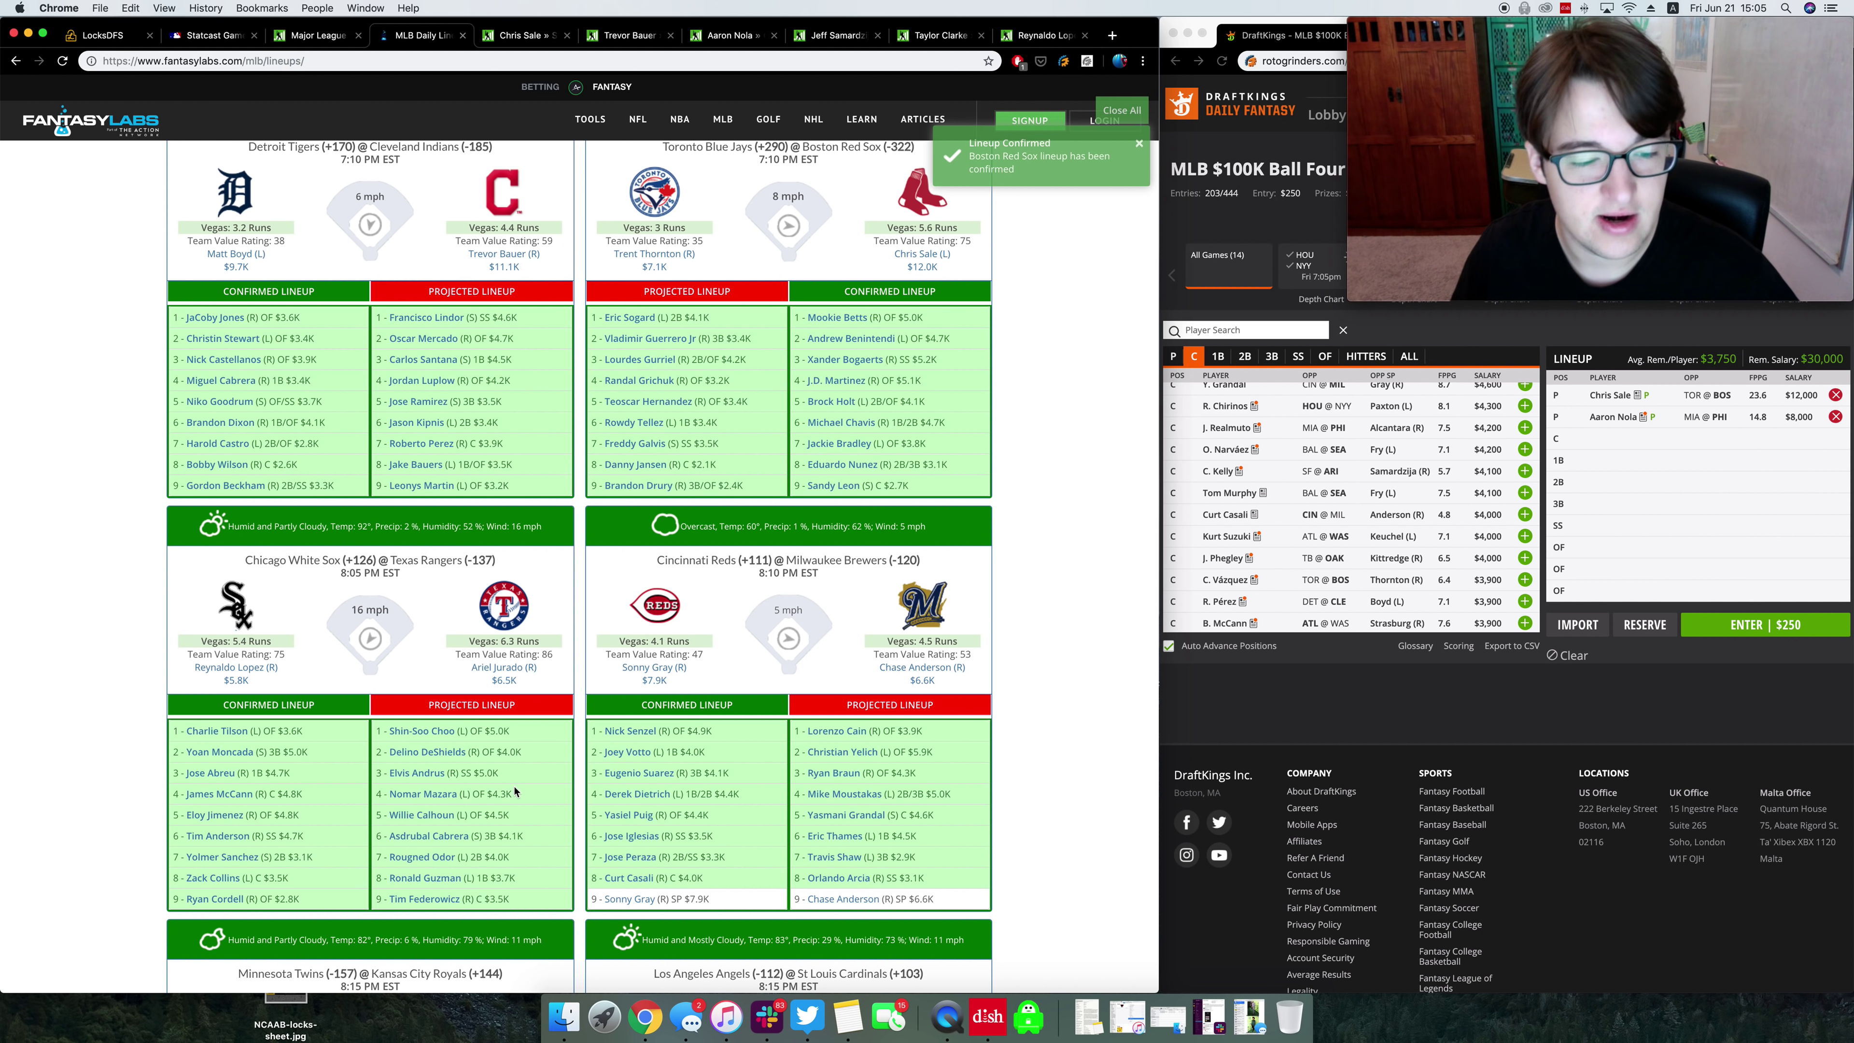
left_click_drag(475, 792, 514, 799)
left_click(527, 807)
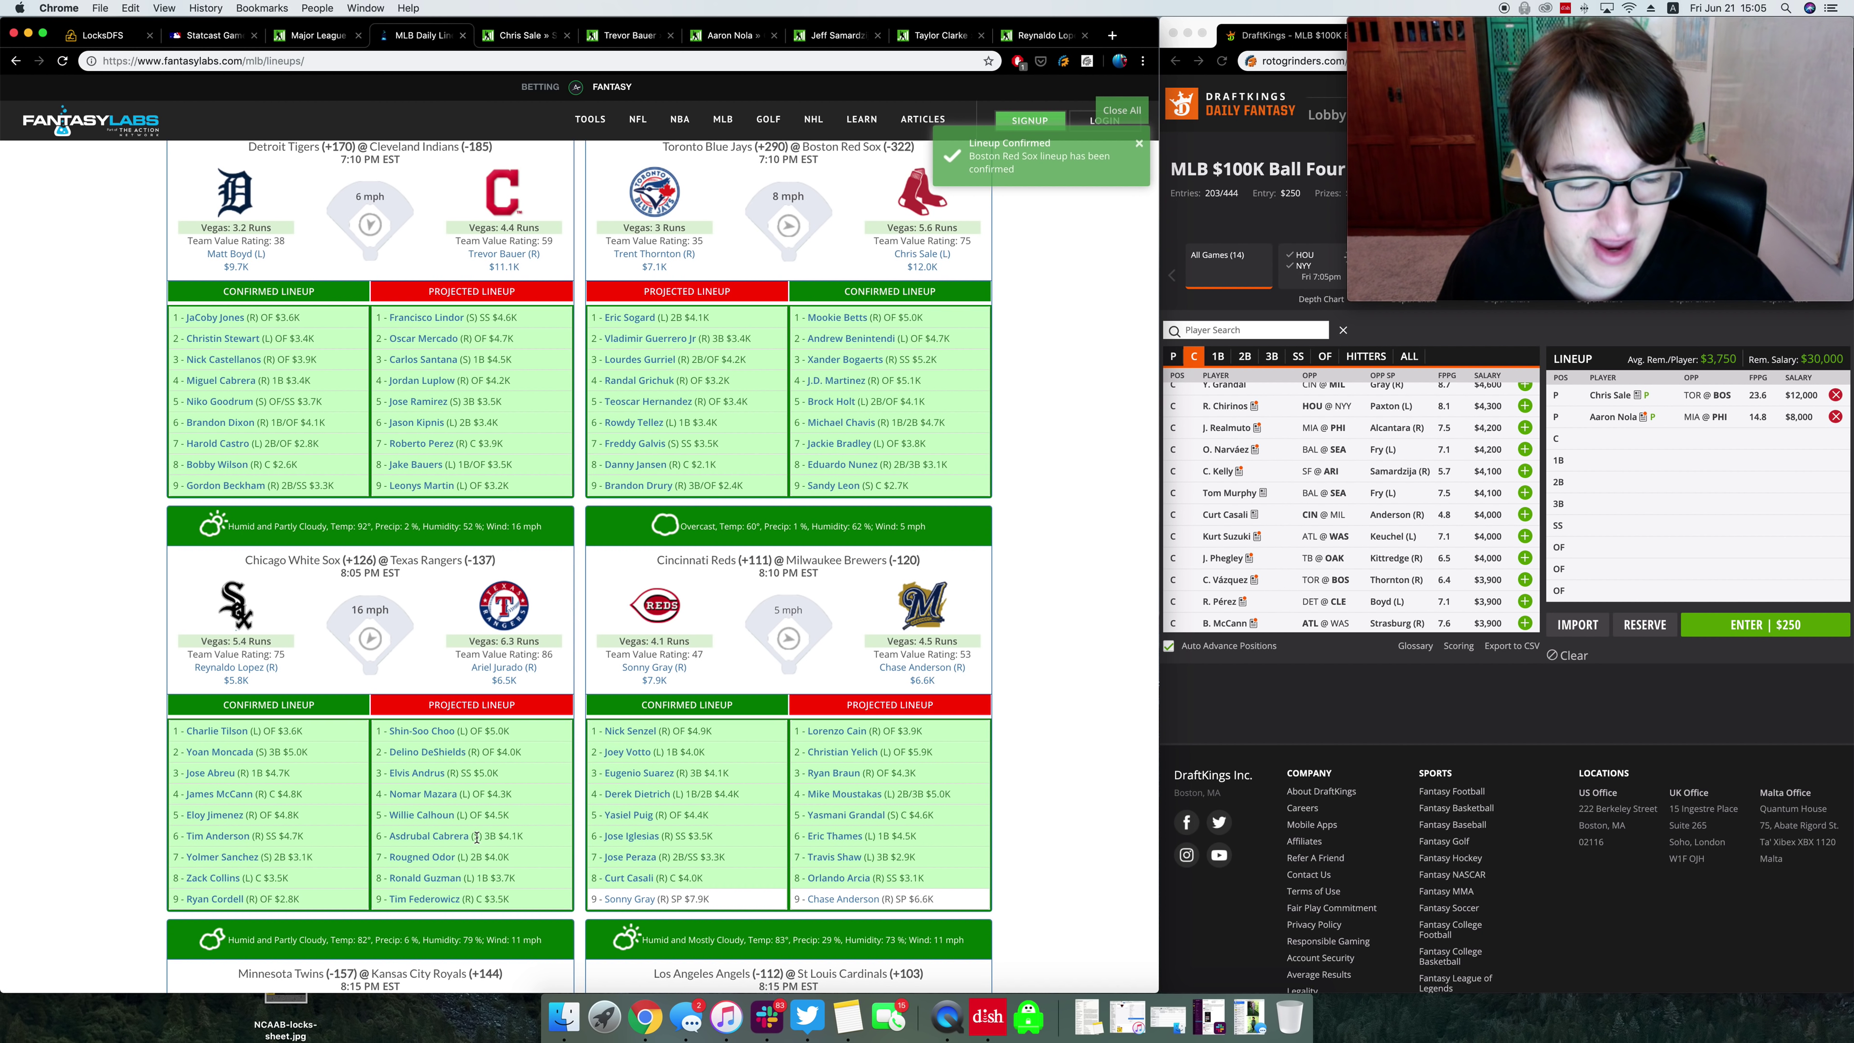
left_click_drag(474, 837, 535, 844)
left_click(523, 838)
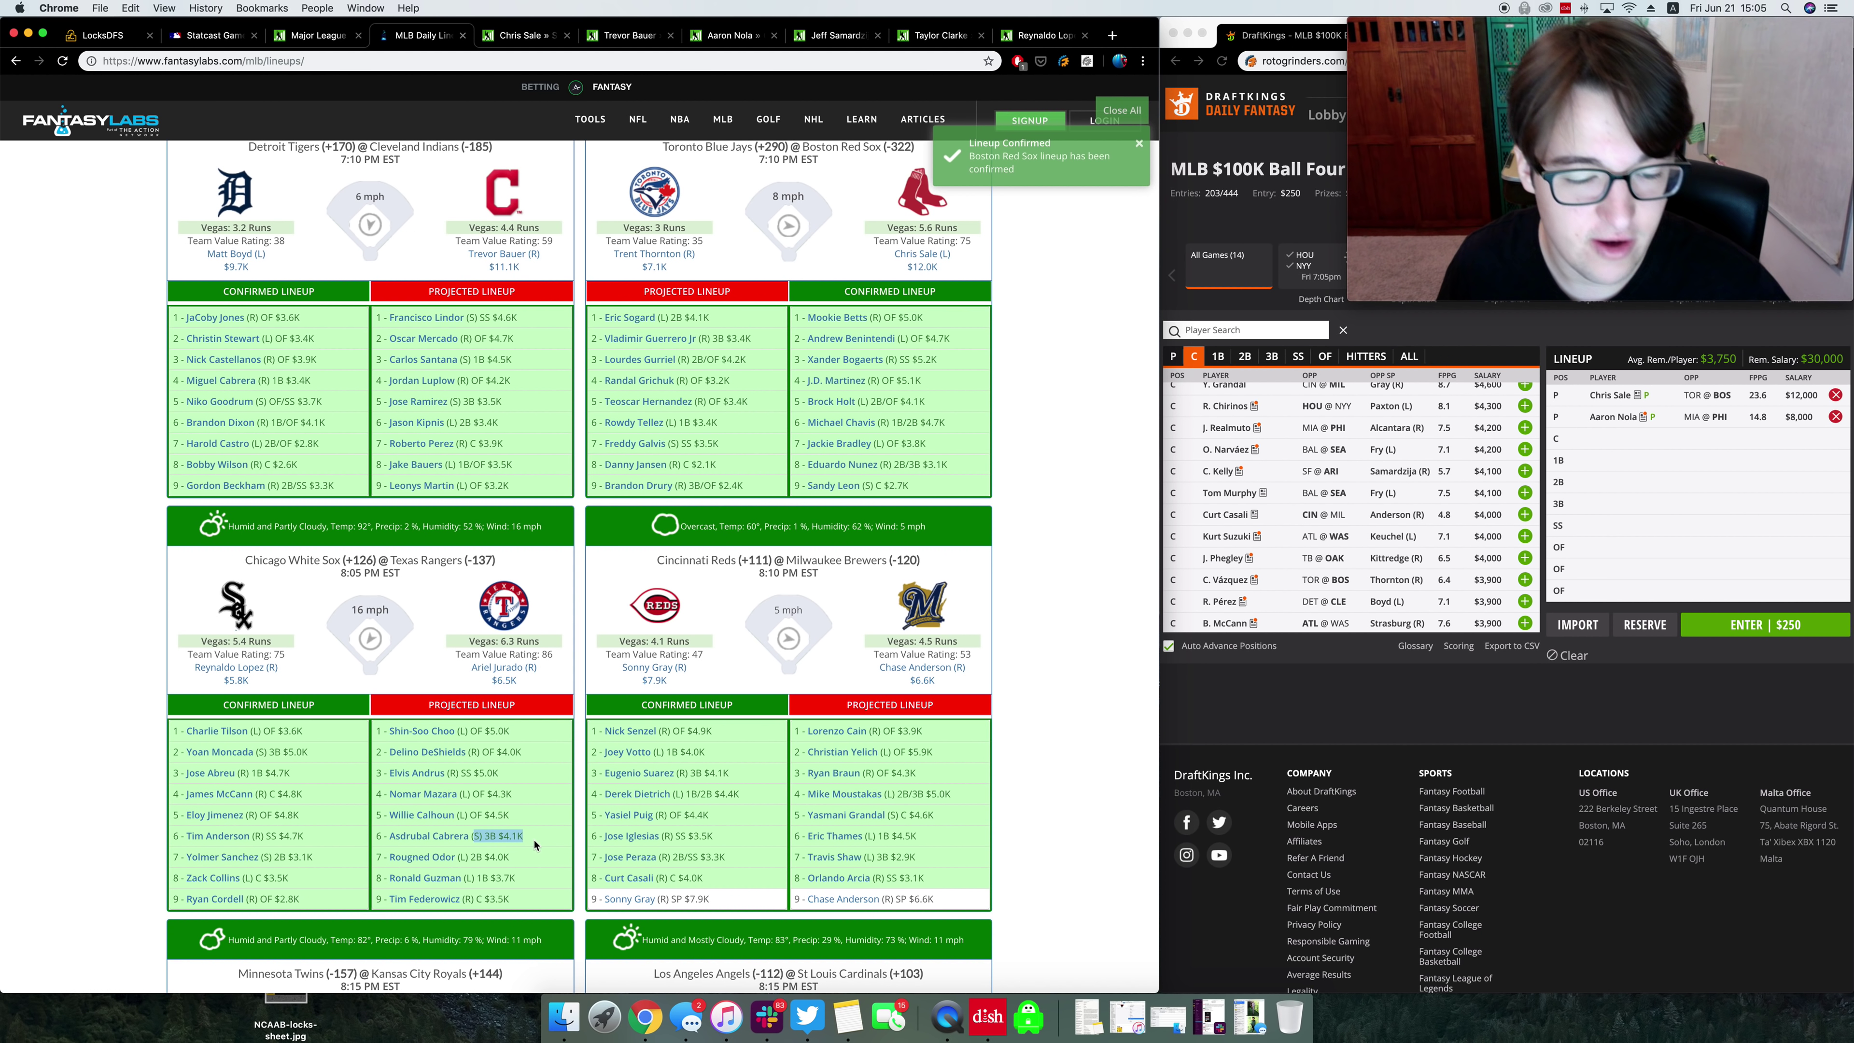
left_click(537, 842)
scroll(539, 841, "up", 1)
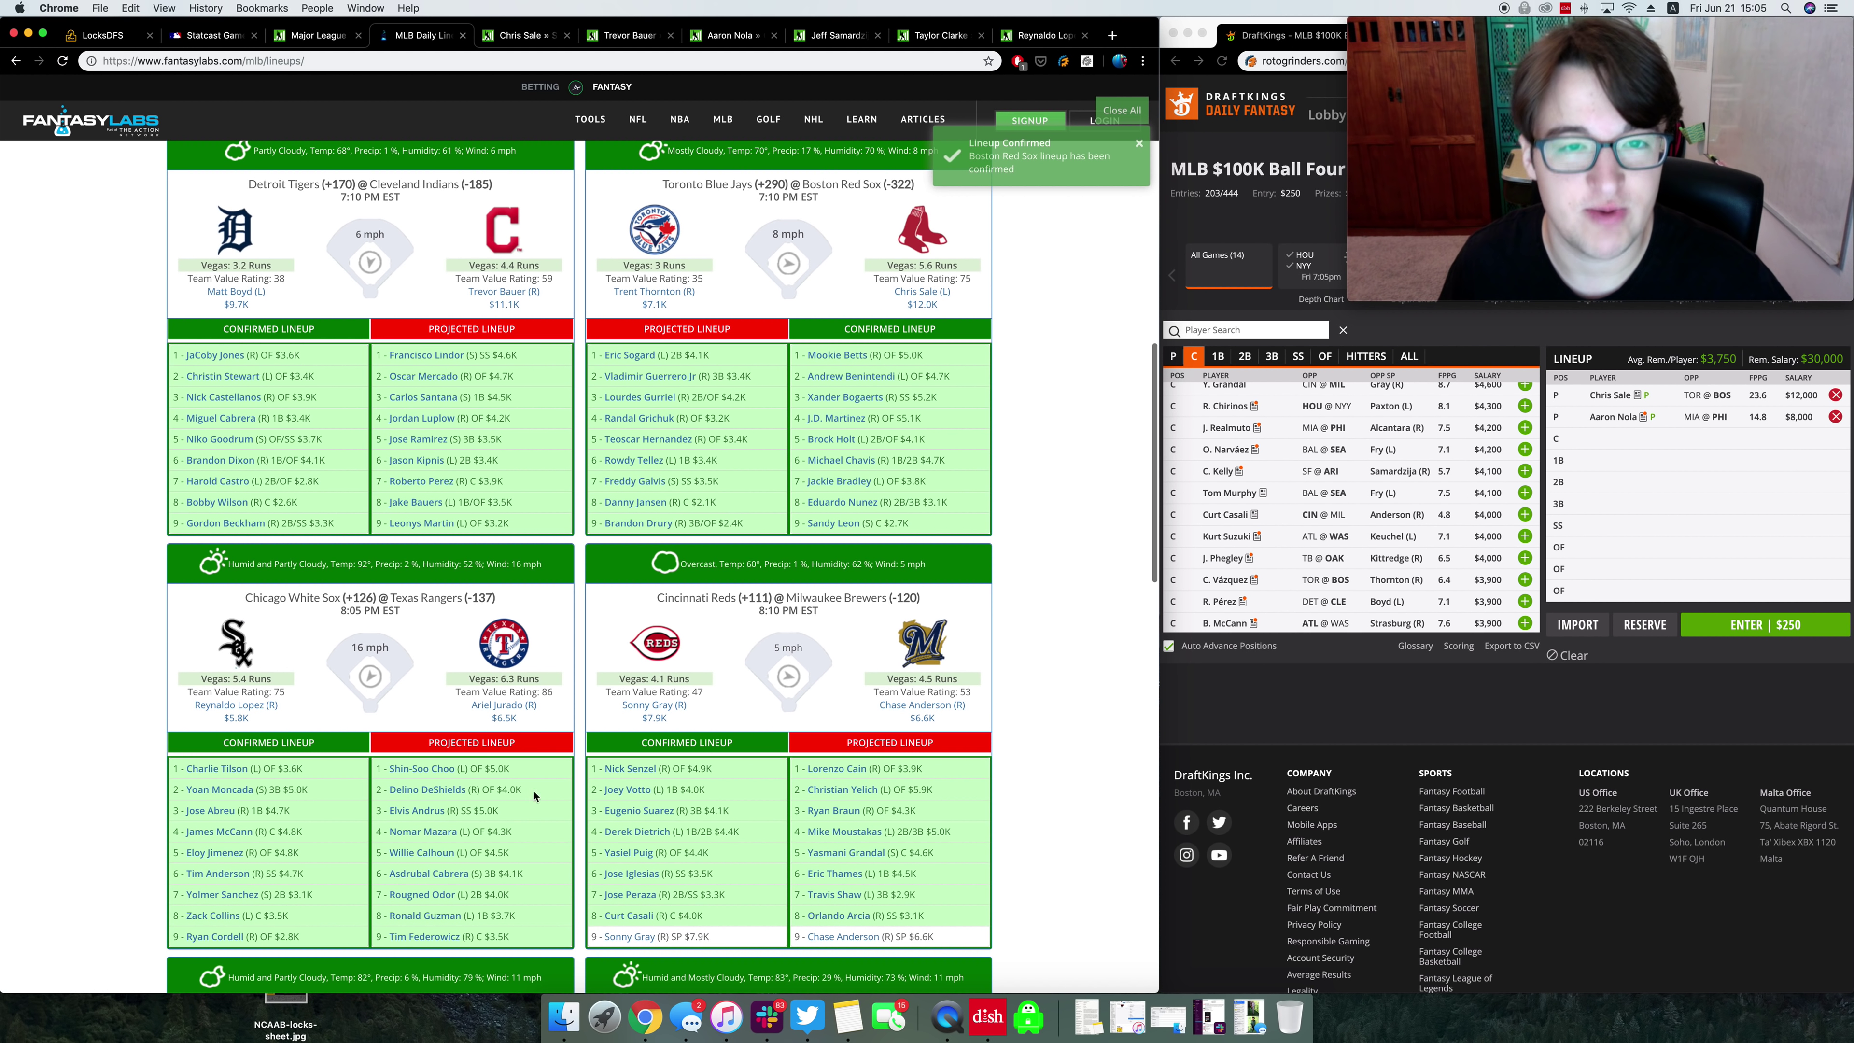
Step: Examine Reynaldo Lopez's 2019 FanGraphs splits, comparing his advanced and batted-ball numbers against left- and right-handed hitters
left_click(1046, 35)
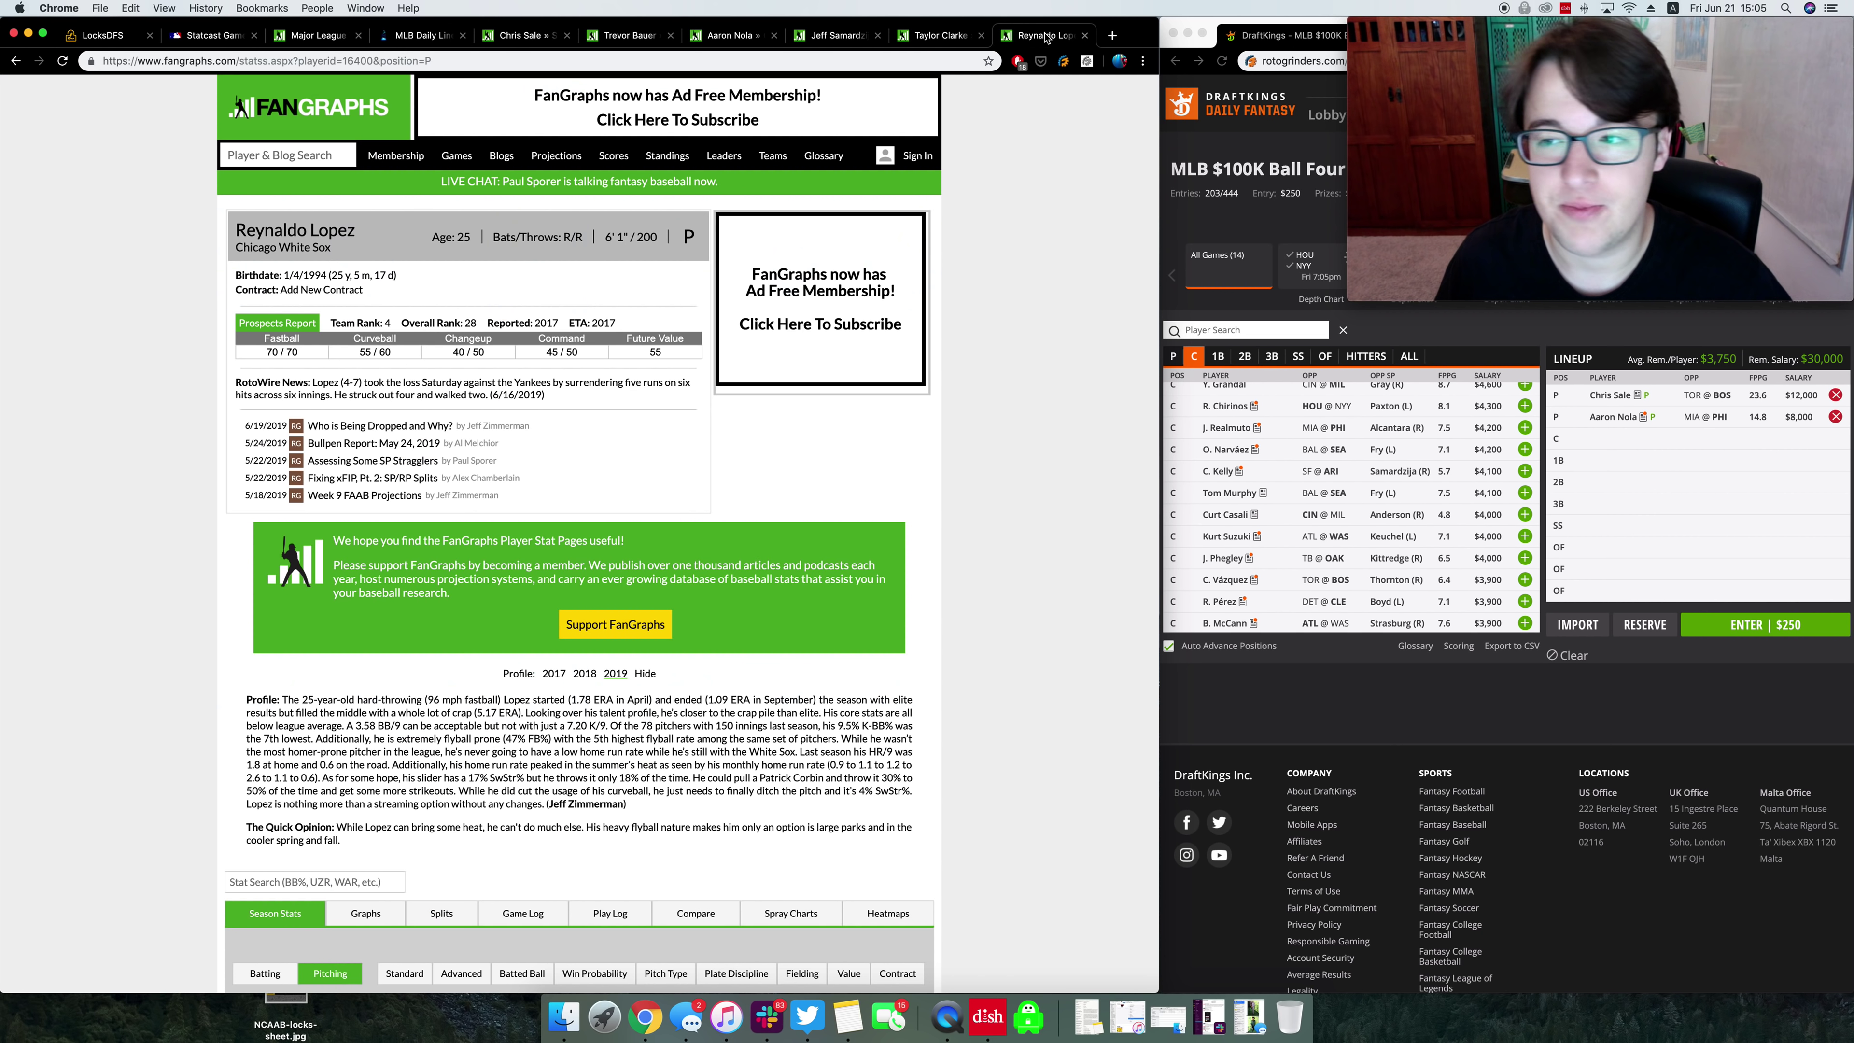
left_click(436, 904)
scroll(438, 876, "down", 20)
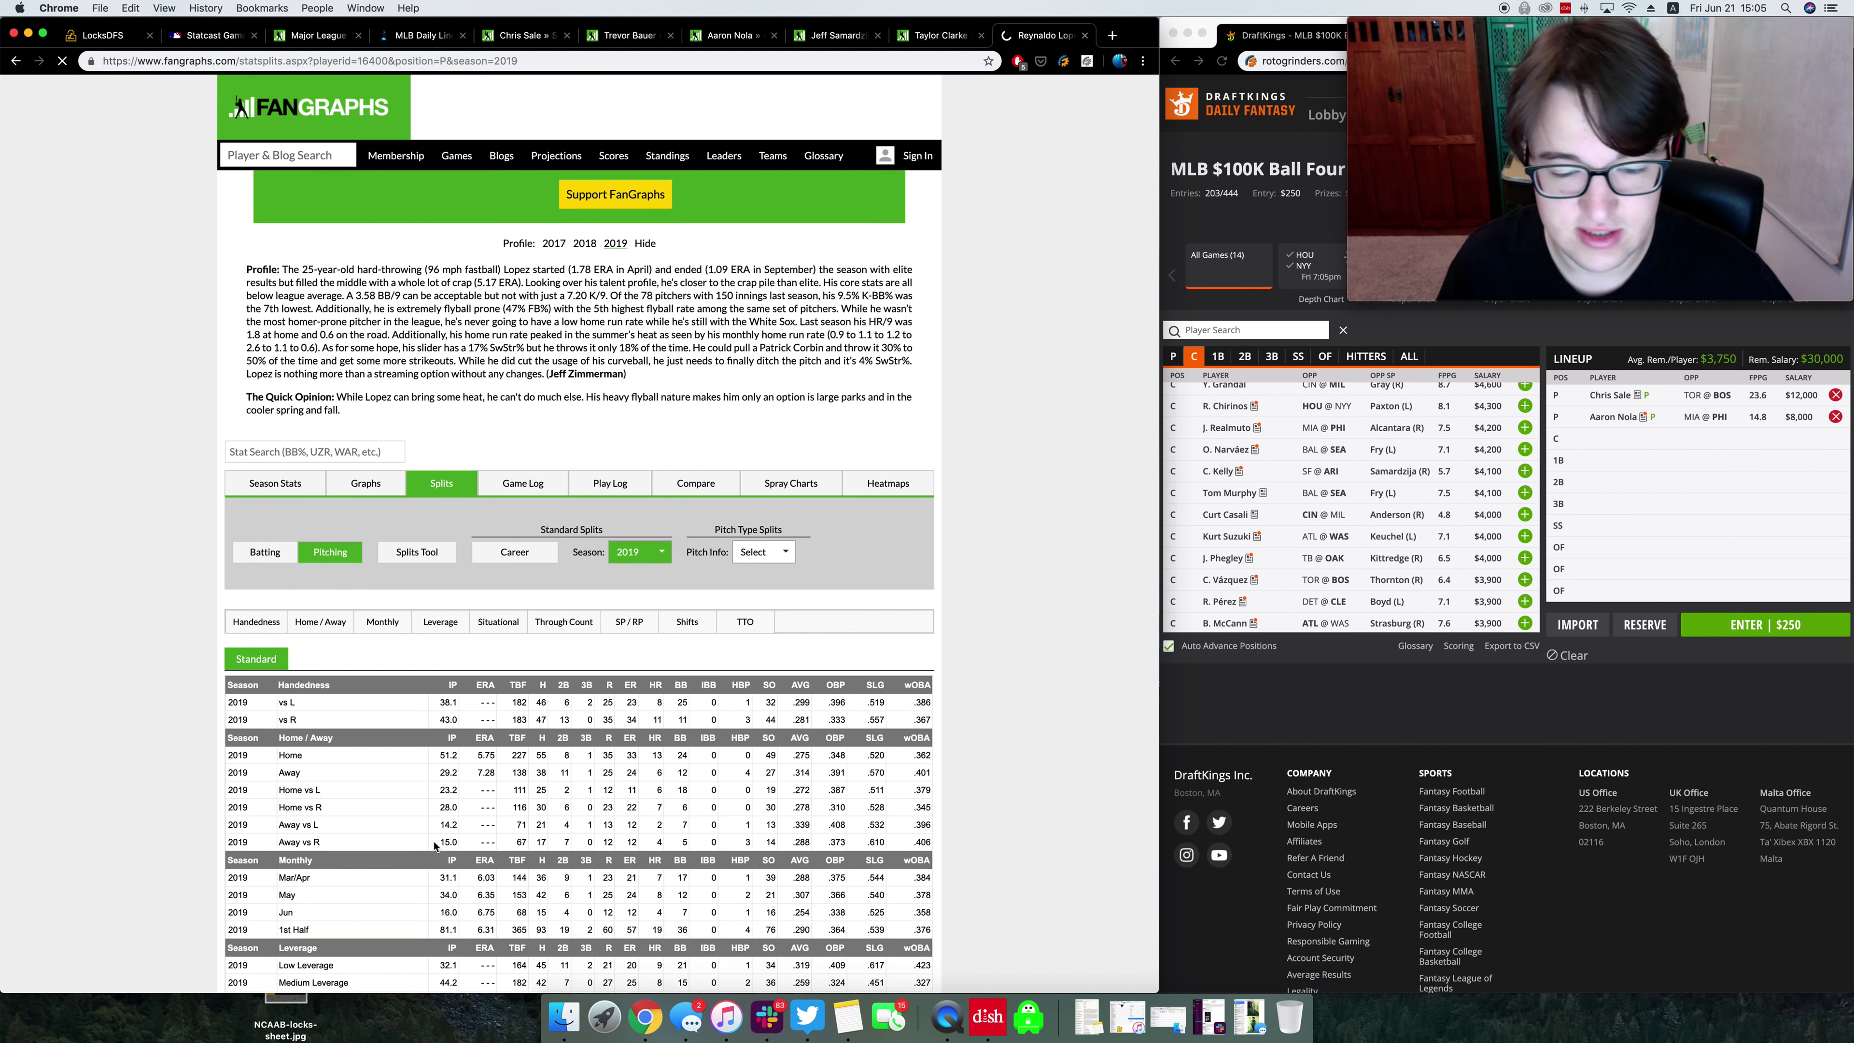
scroll(437, 847, "down", 5)
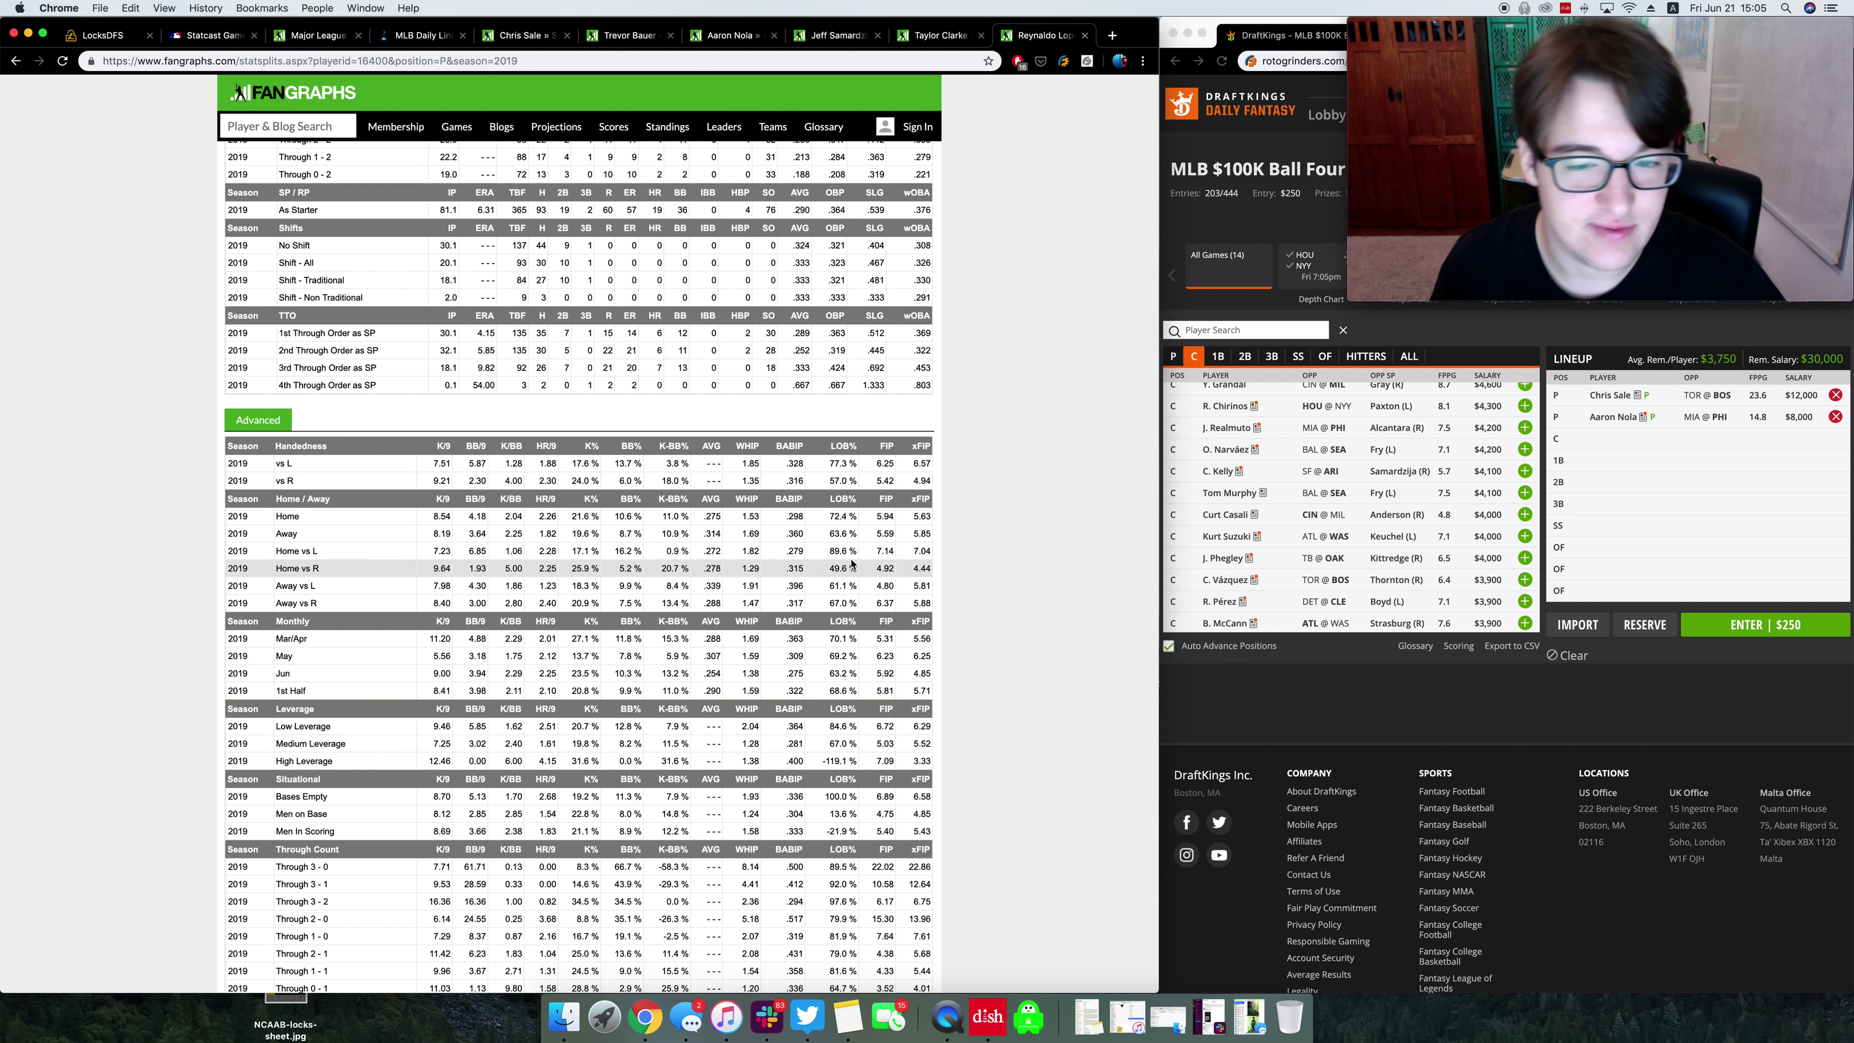
scroll(469, 437, "down", 15)
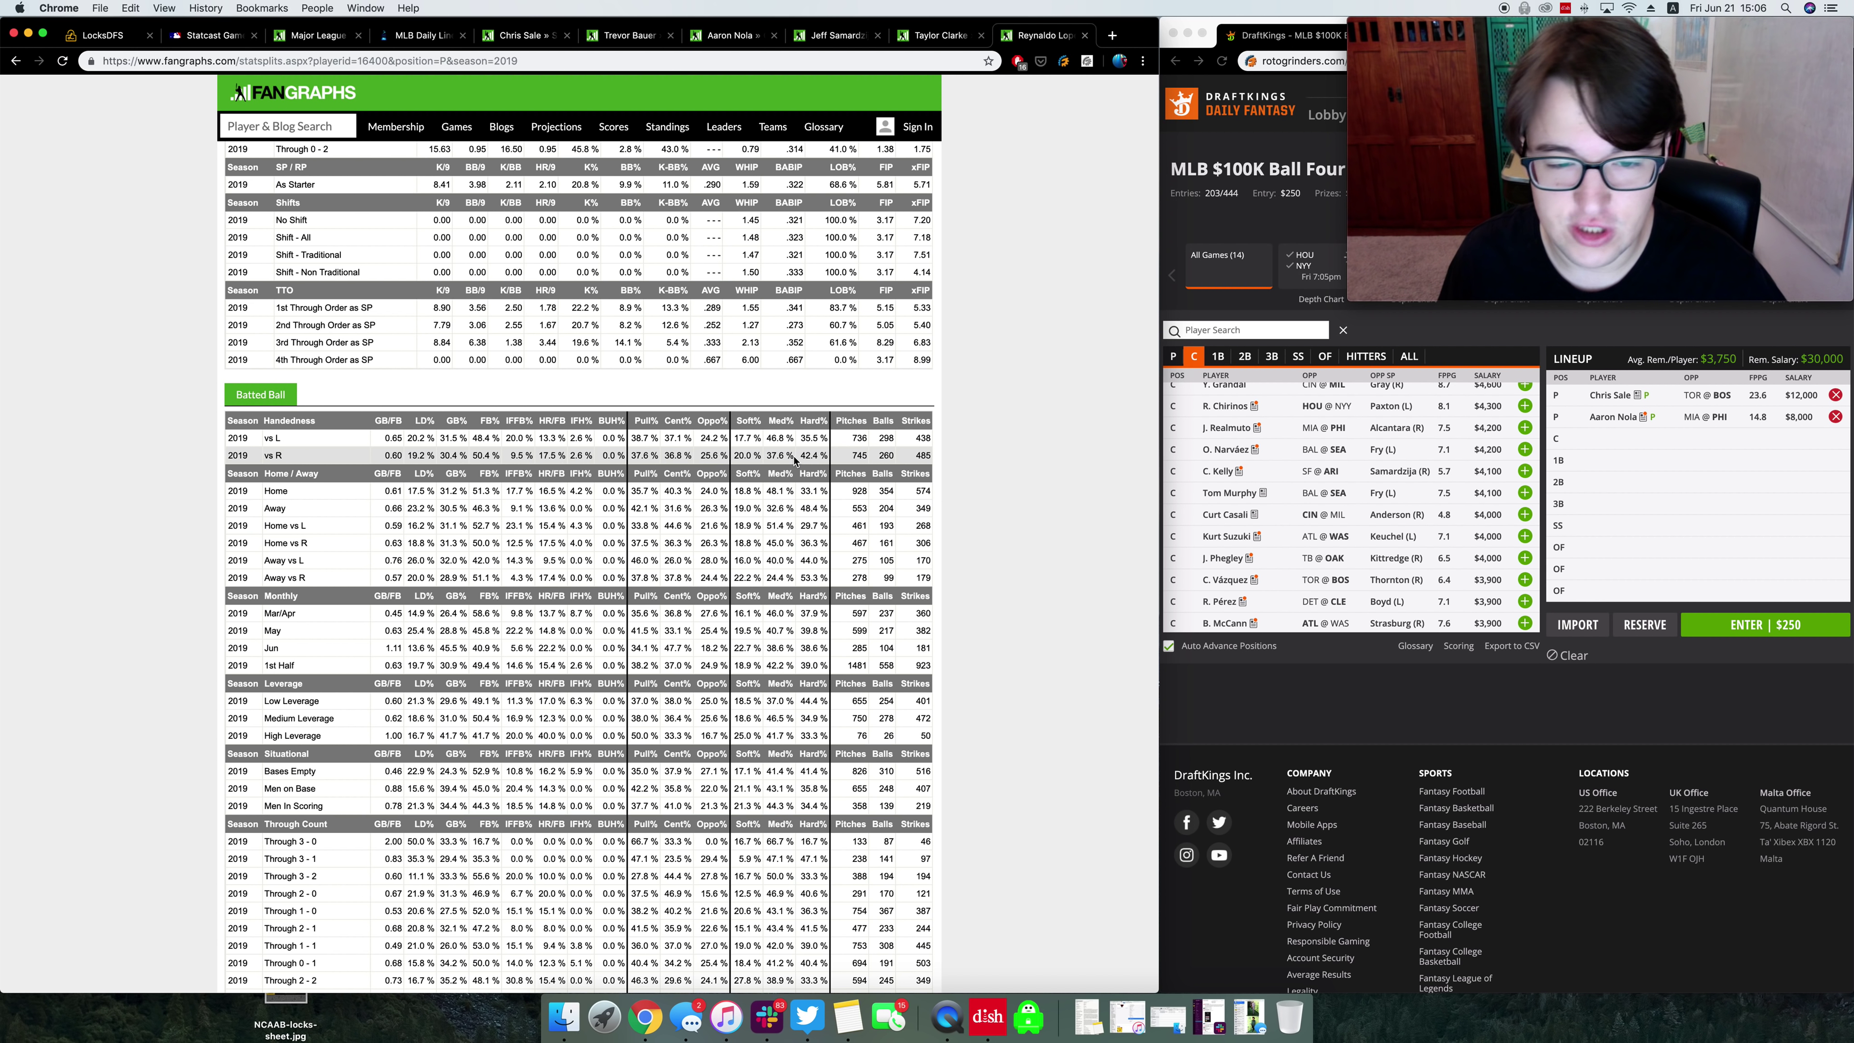
scroll(802, 458, "up", 1)
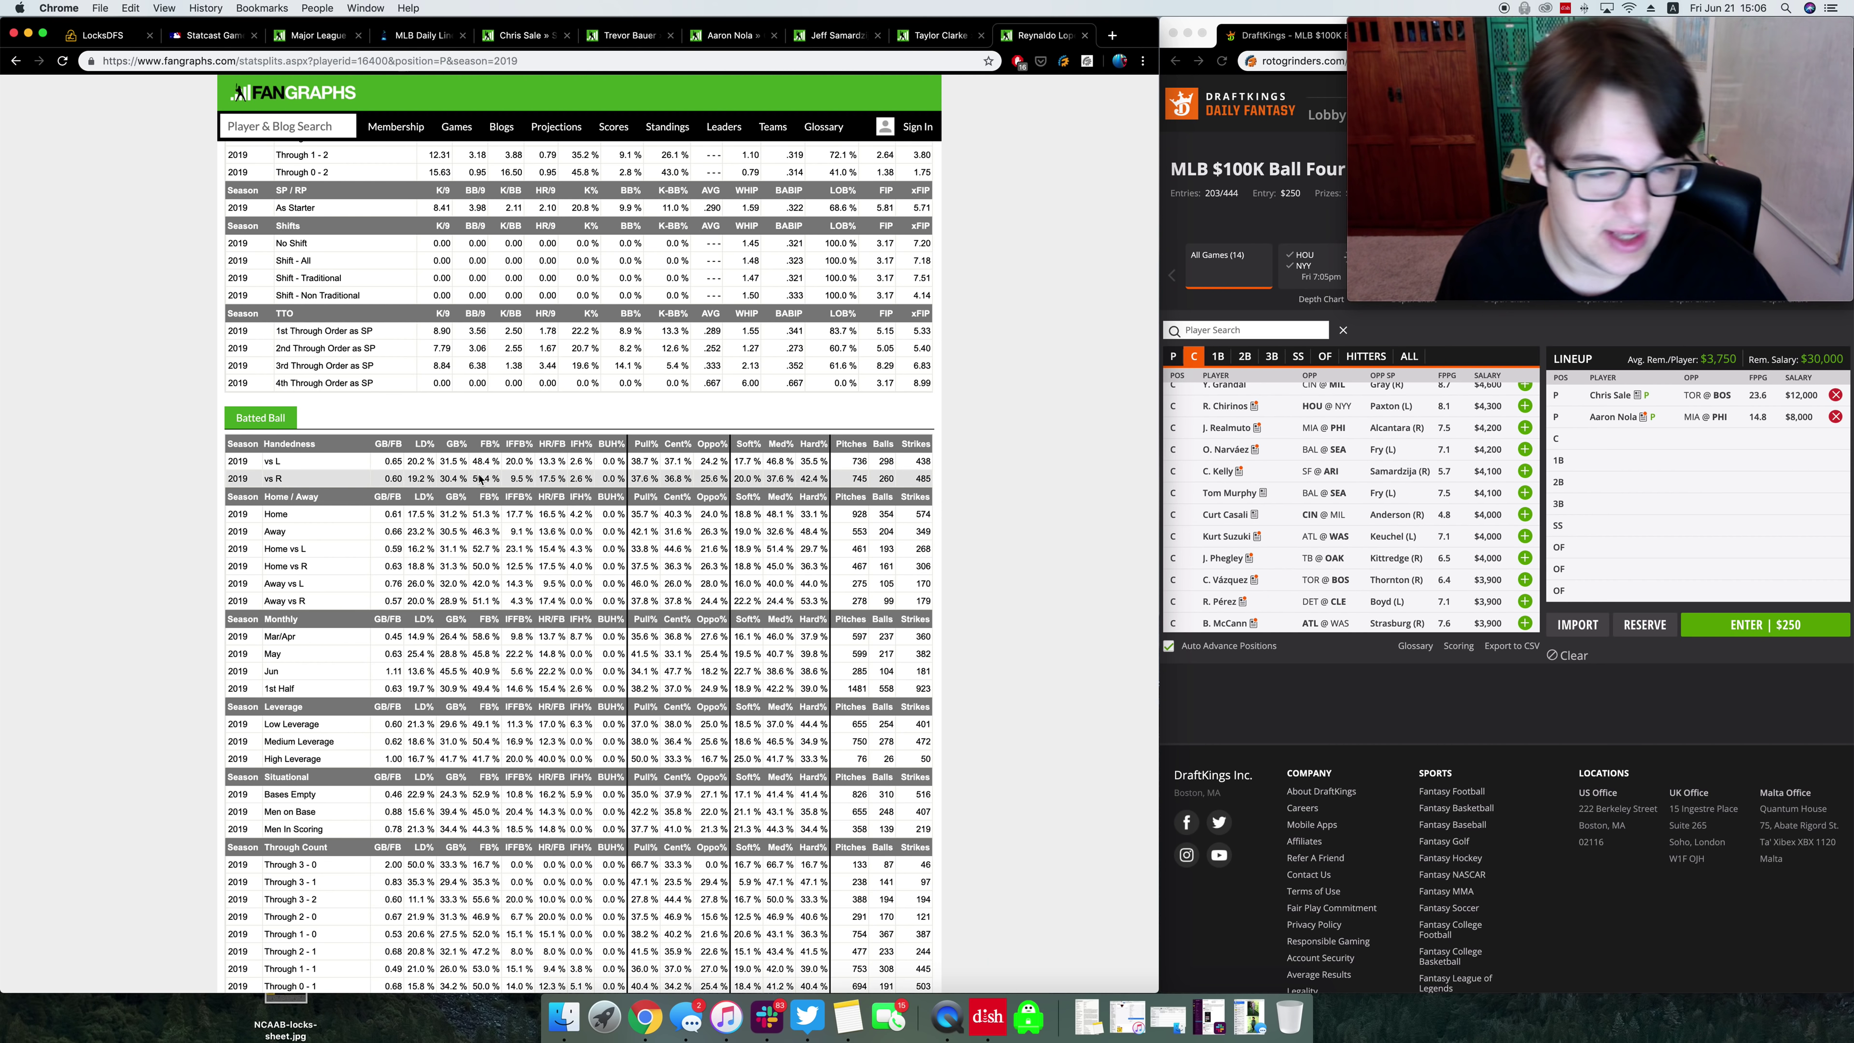
scroll(653, 416, "up", 15)
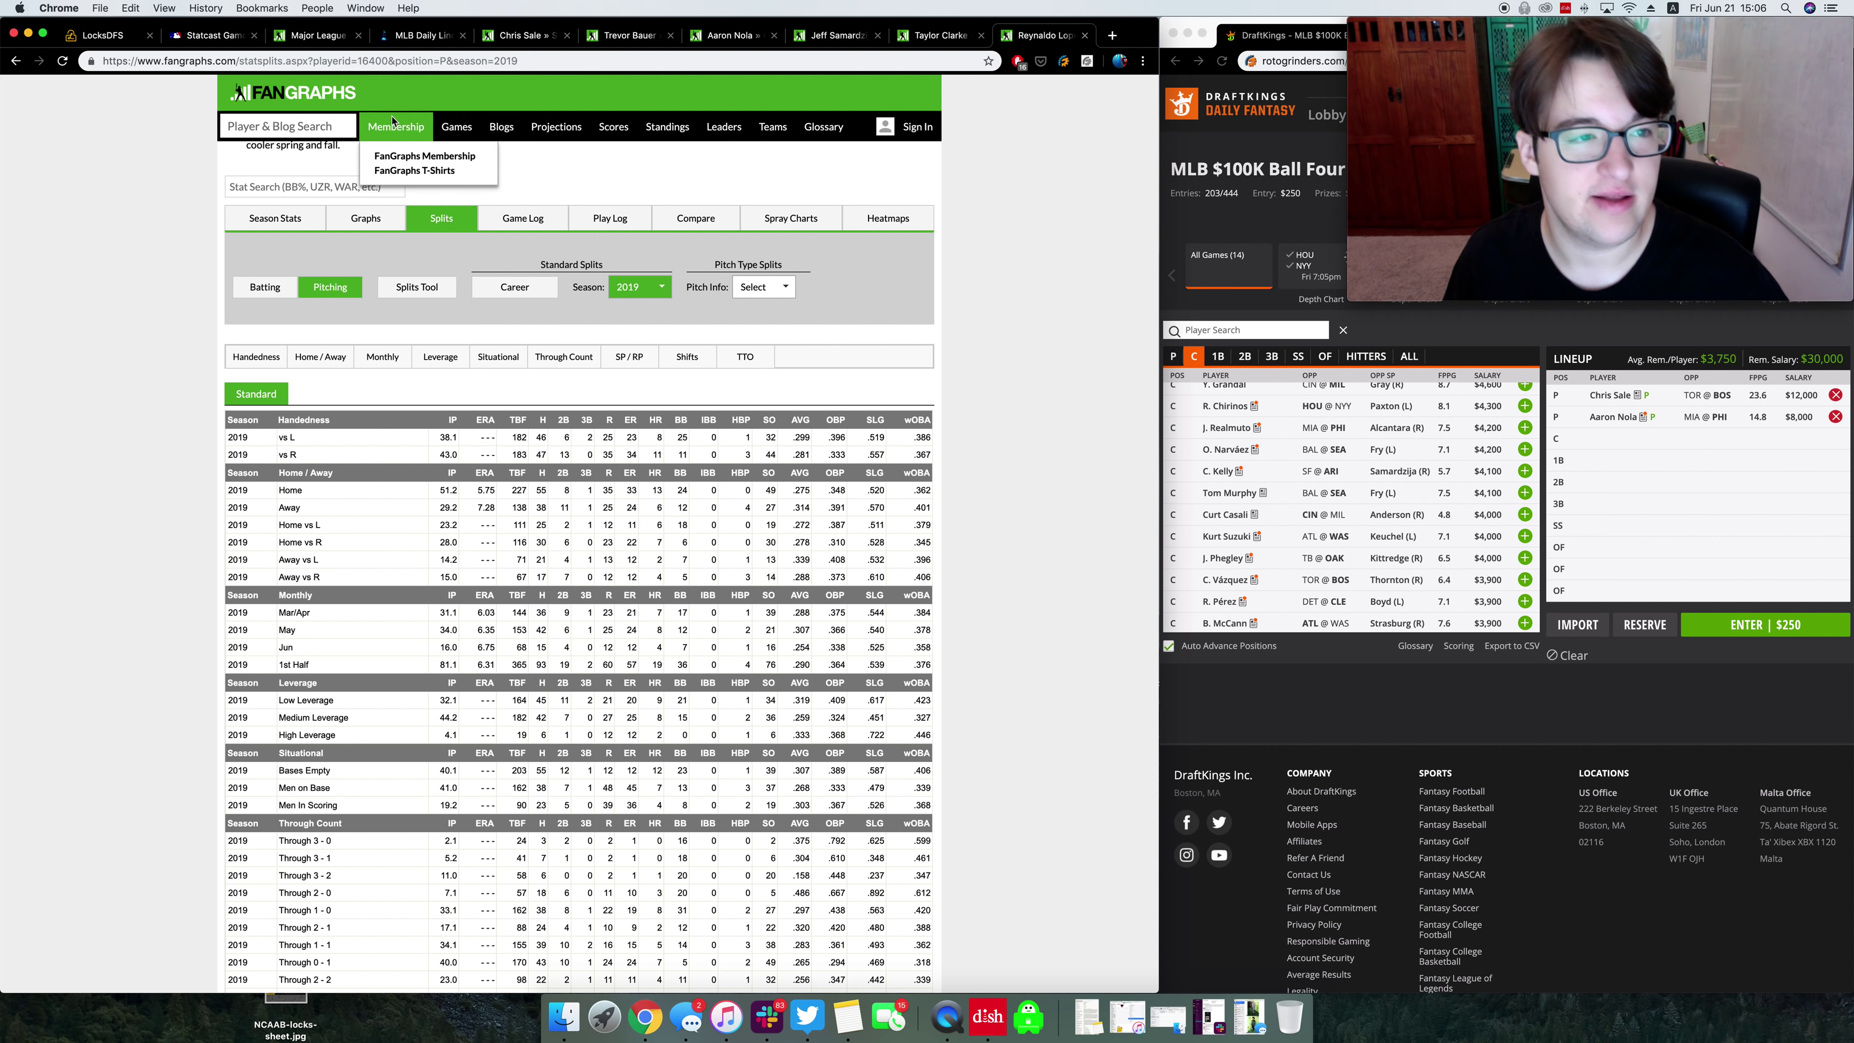
Step: Return to the FantasyLabs lineups and review the White Sox at Rangers game, including starting pitcher Ariel Jurado and both teams' hitters
left_click(418, 37)
scroll(654, 605, "down", 3)
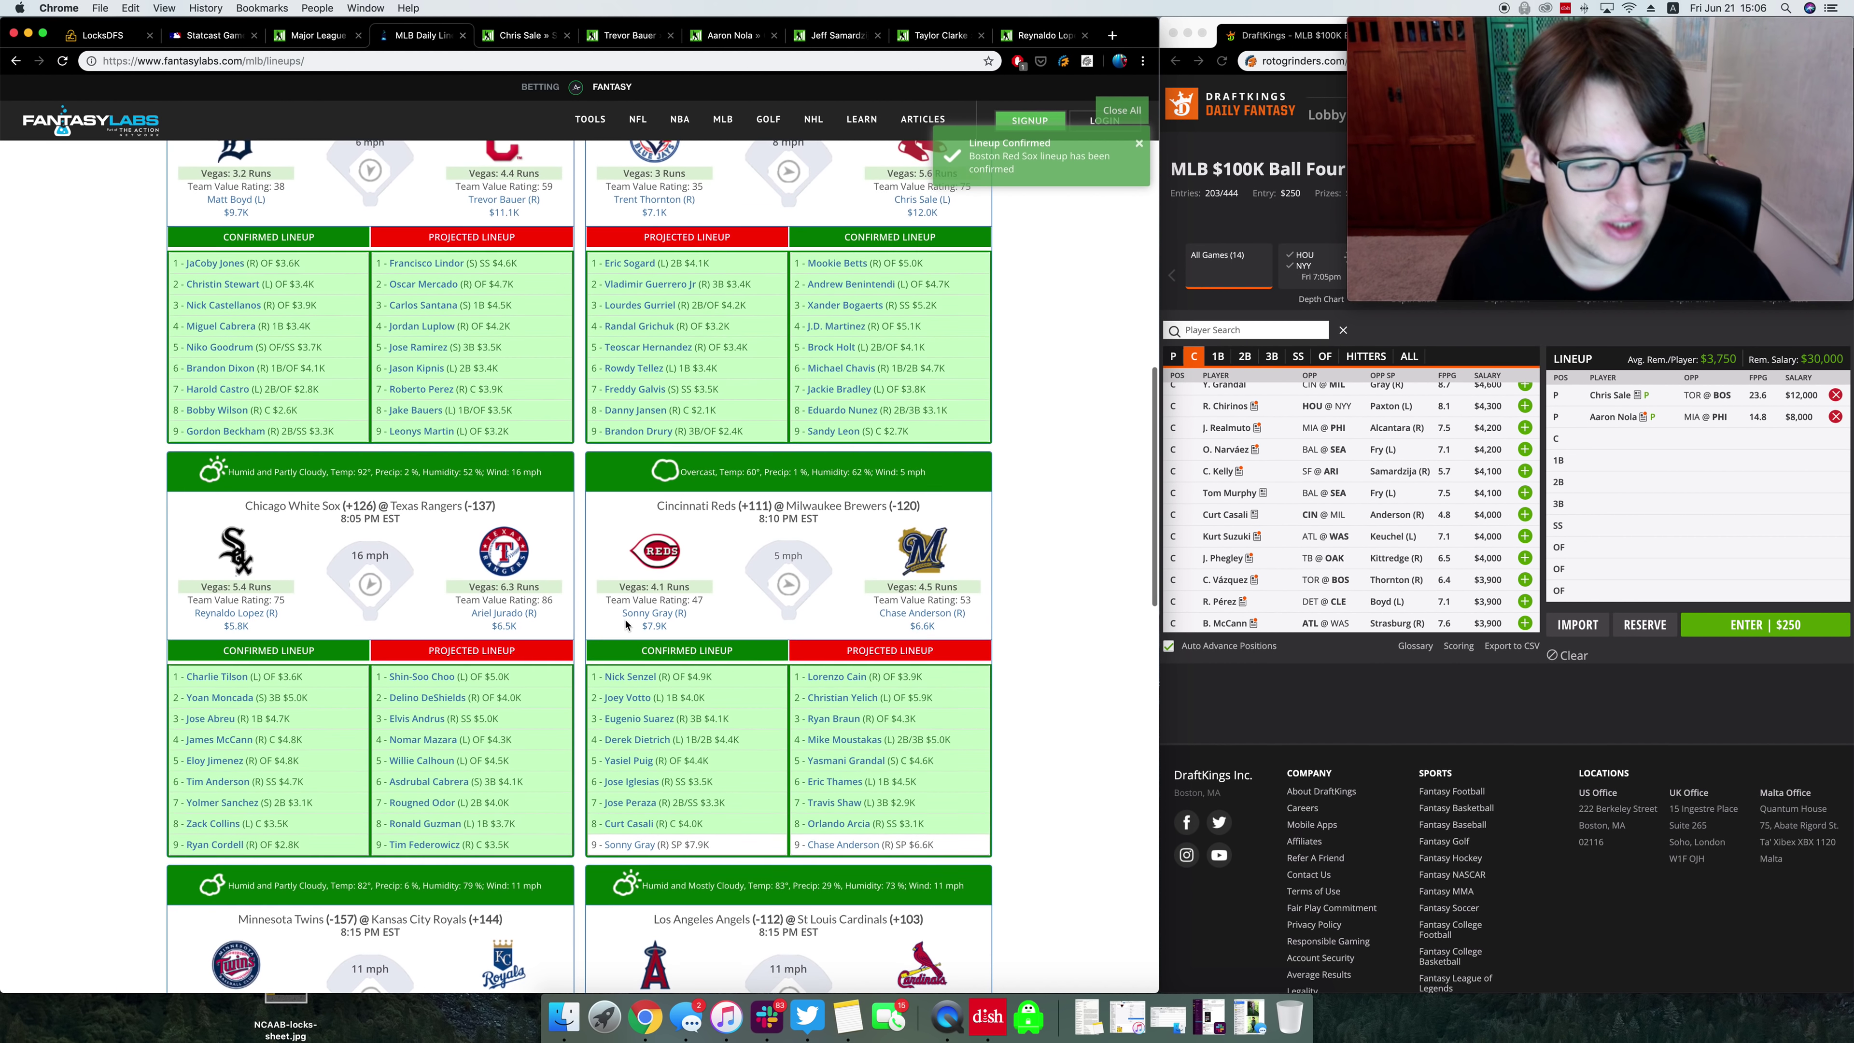
scroll(538, 527, "down", 2)
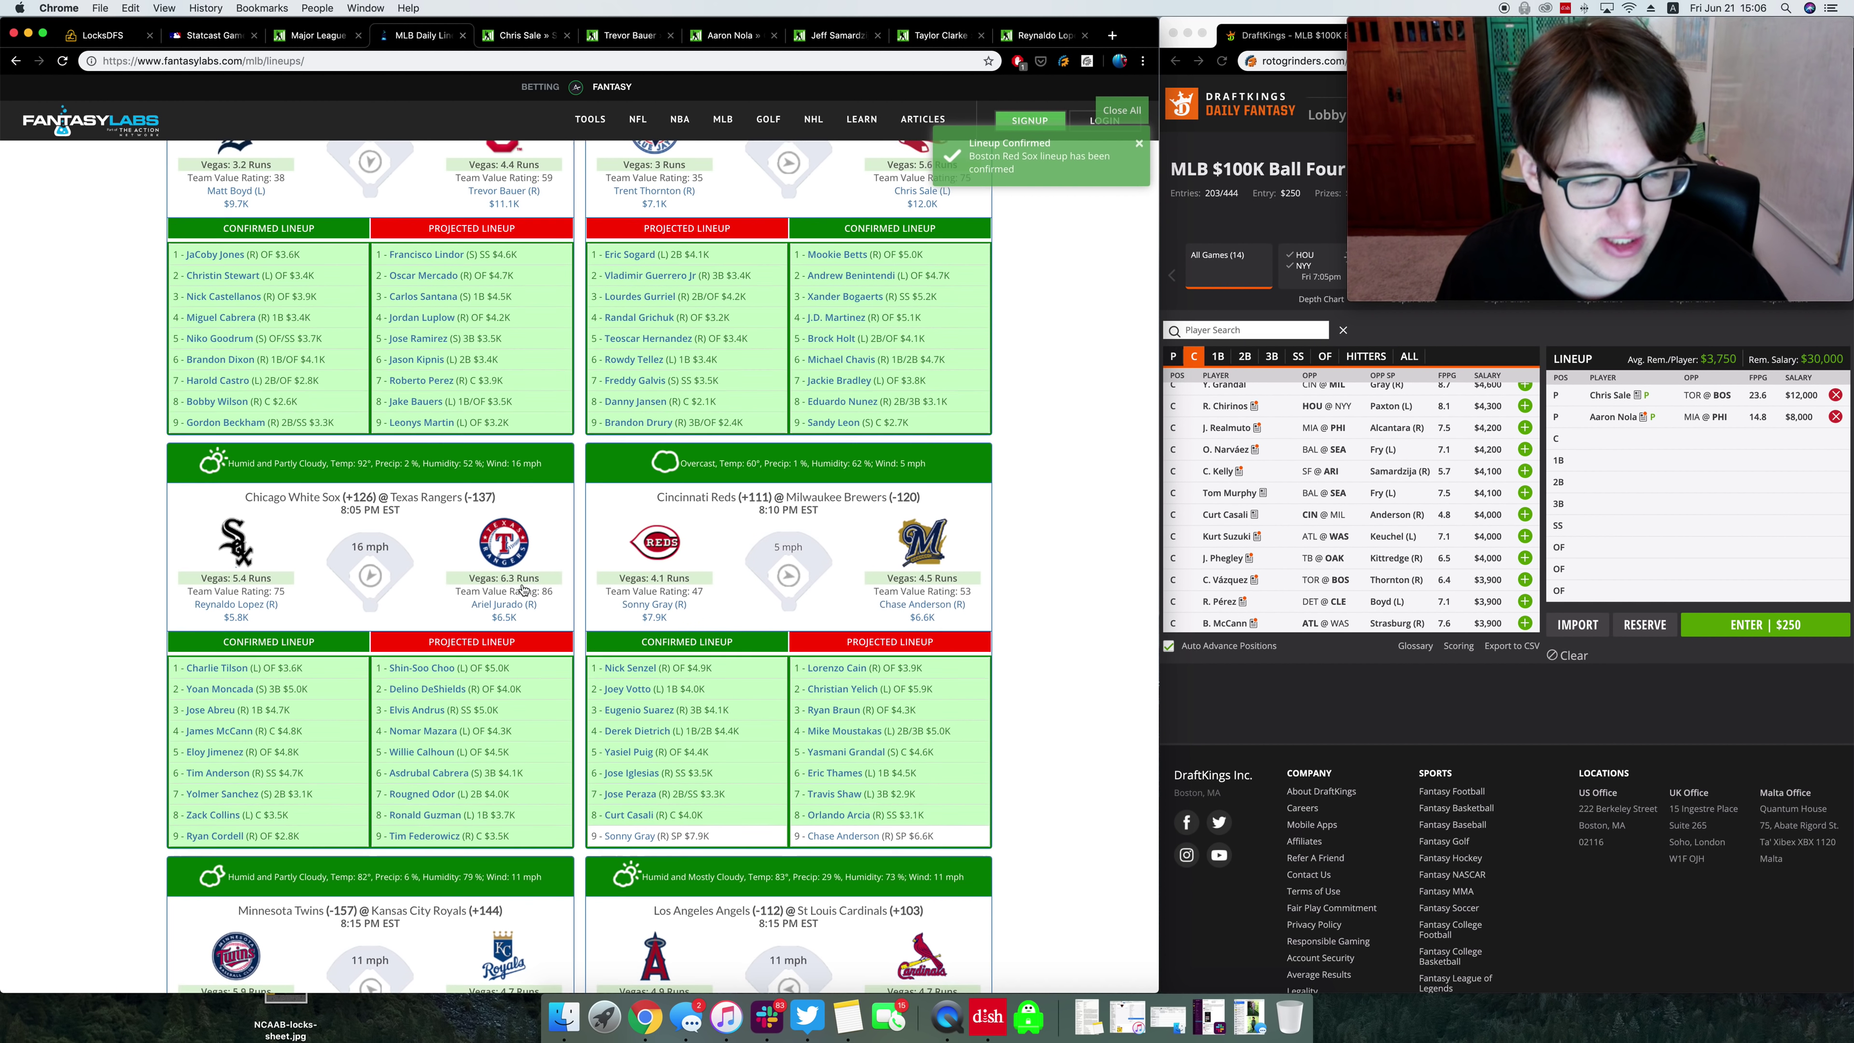
mouse_move(524, 614)
left_mouse_down()
mouse_move(467, 610)
mouse_move(521, 605)
left_mouse_up()
left_click(467, 610)
left_click(524, 617)
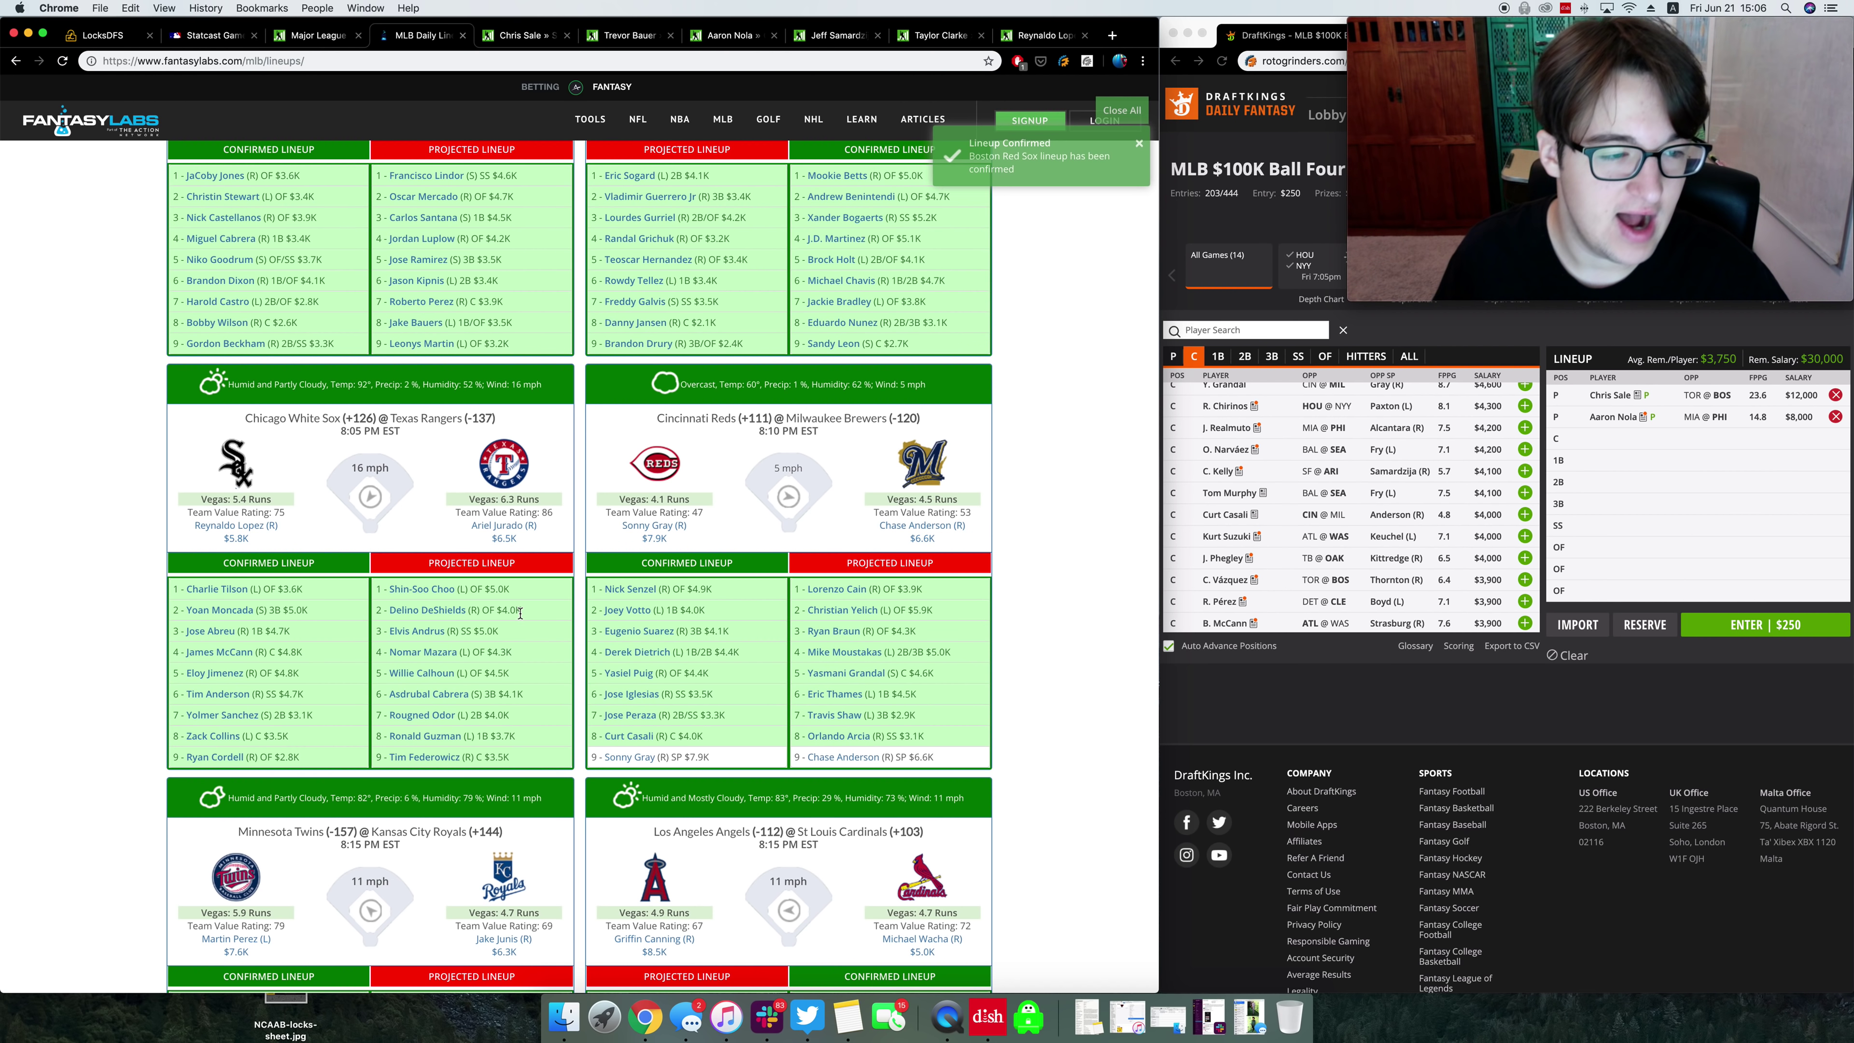
scroll(521, 614, "up", 5)
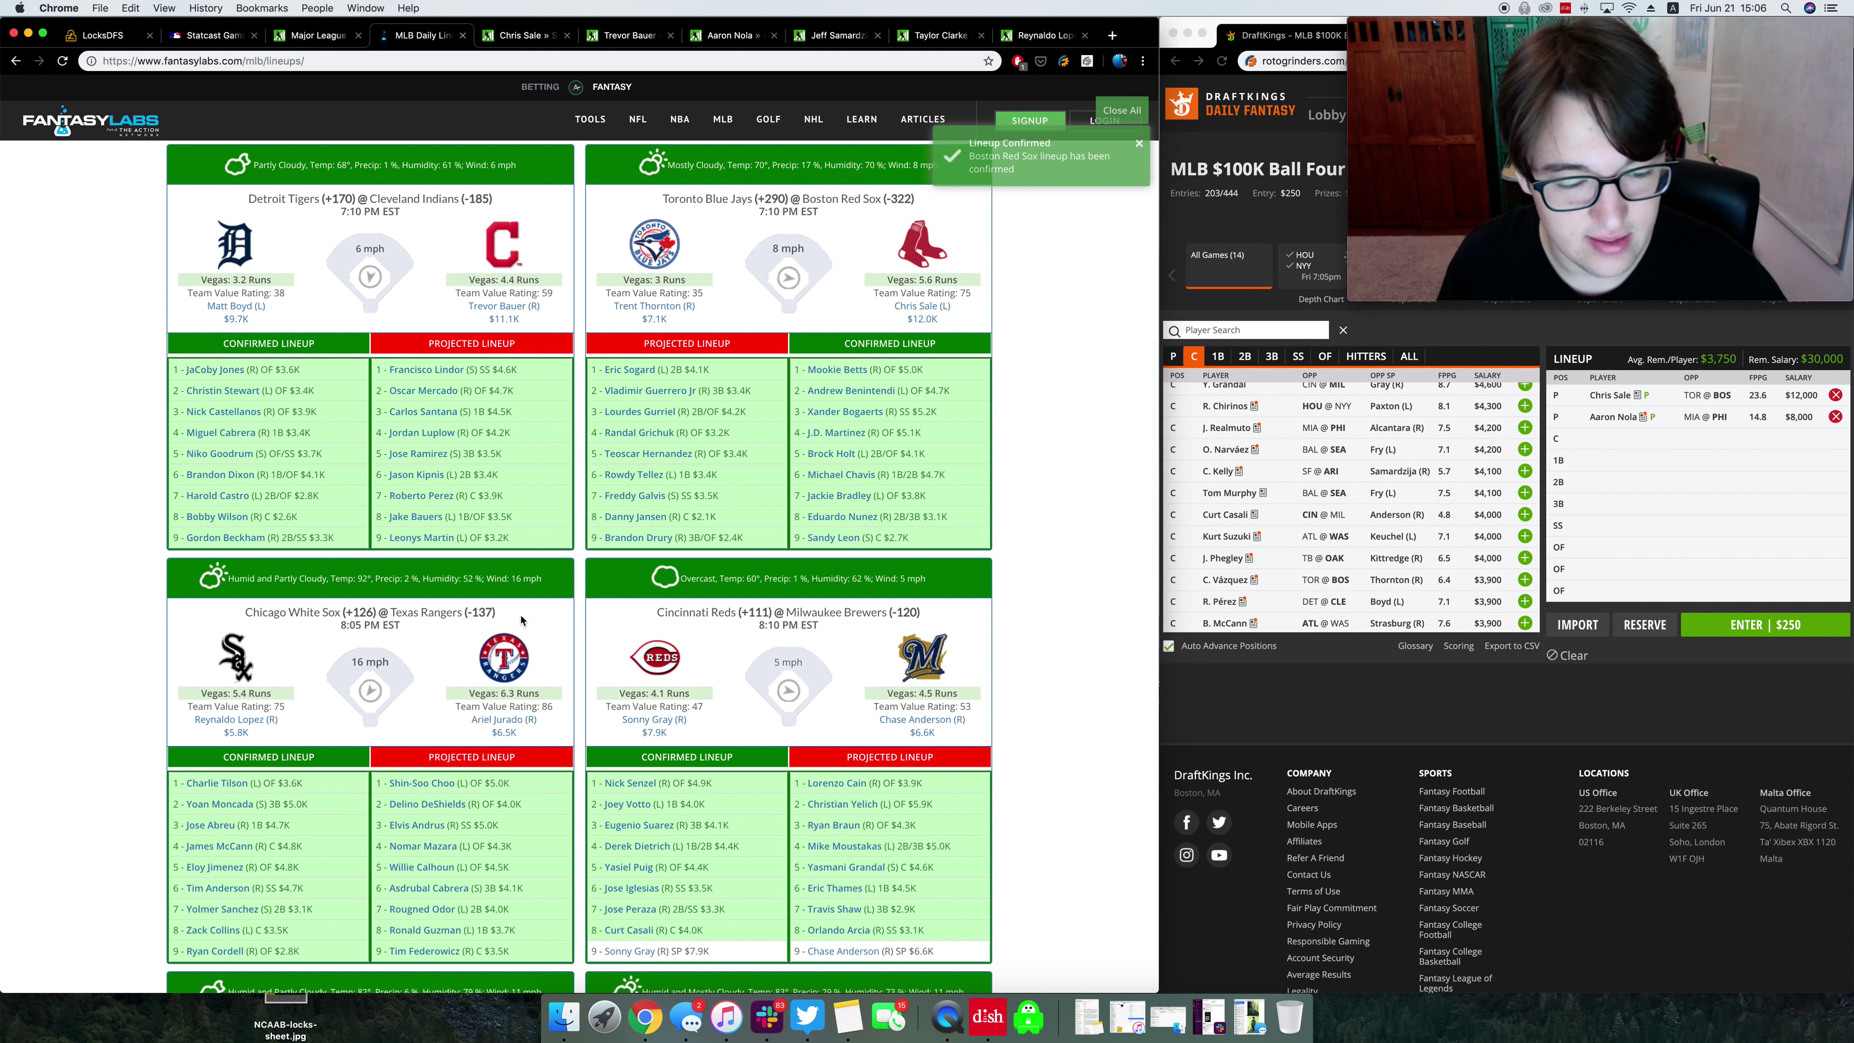
scroll(413, 913, "down", 1)
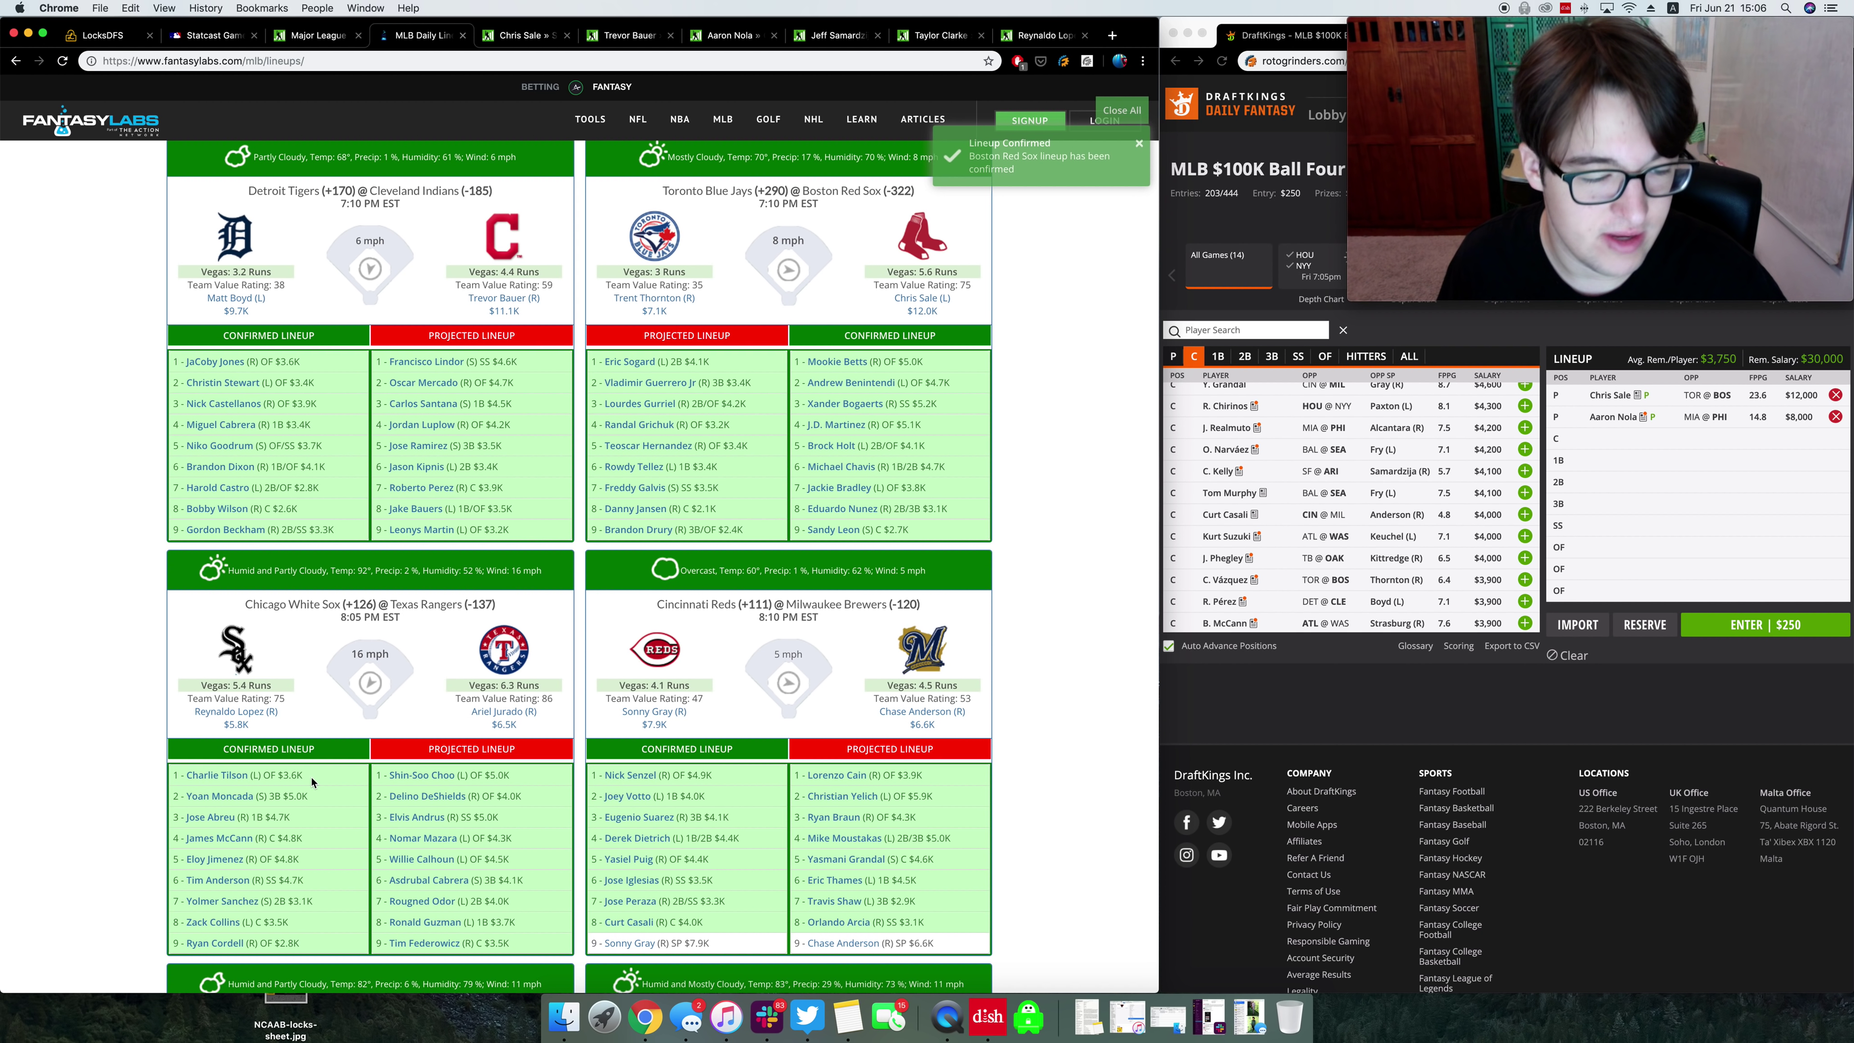
Step: Look over the lineups and Vegas run totals of the 7:05 PM to 8:10 PM games
scroll(312, 781, "up", 3)
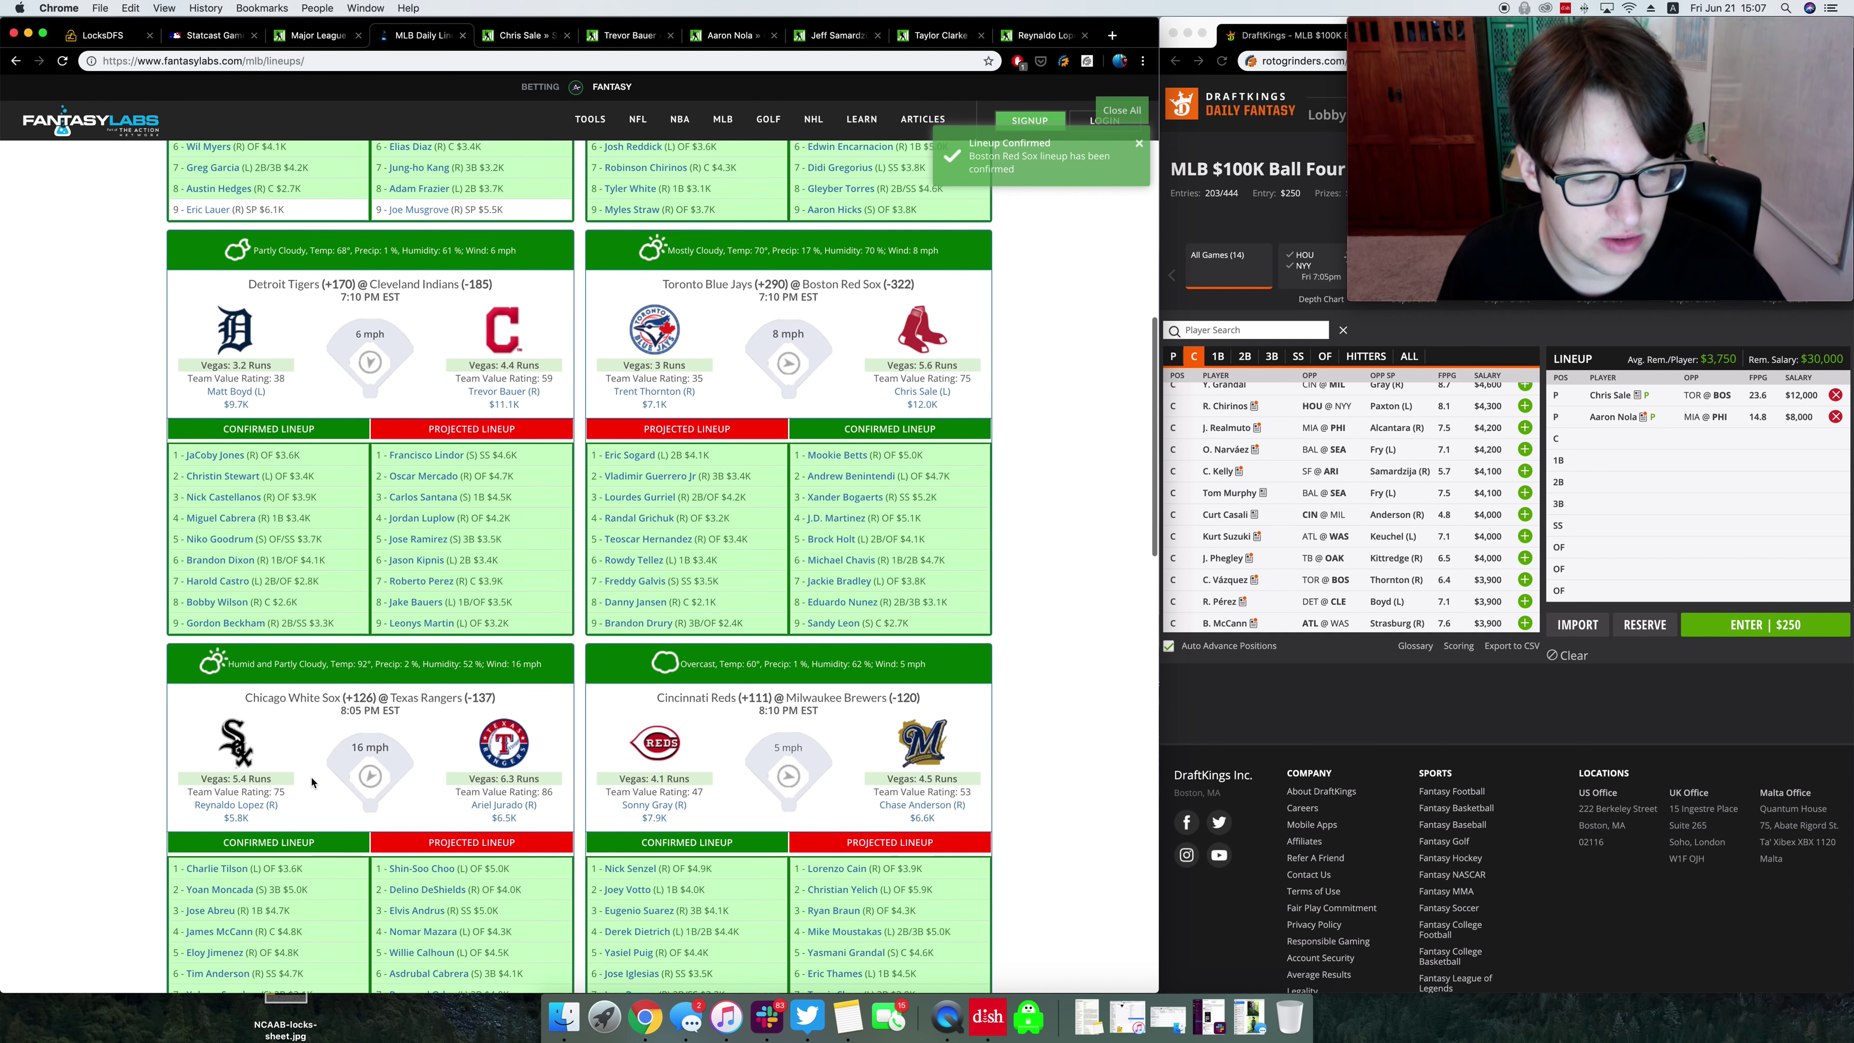
scroll(311, 781, "up", 3)
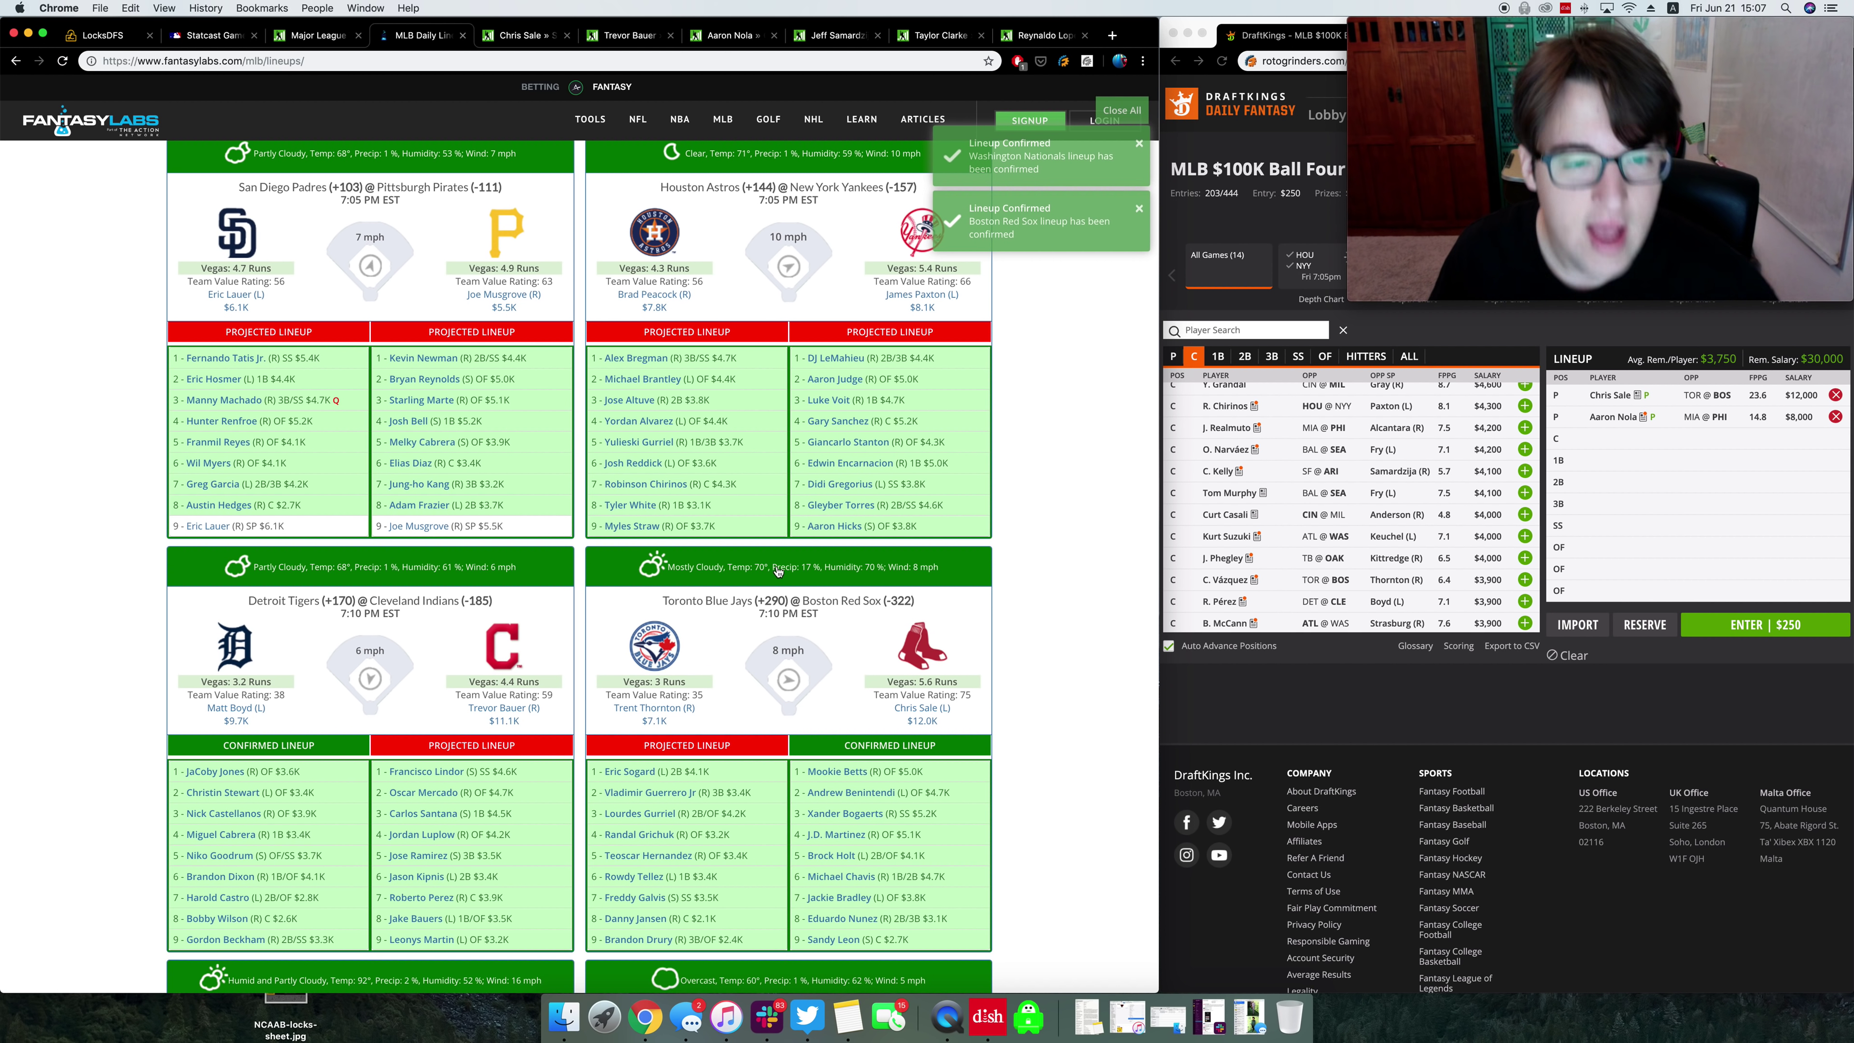
scroll(773, 577, "up", 10)
scroll(767, 584, "down", 15)
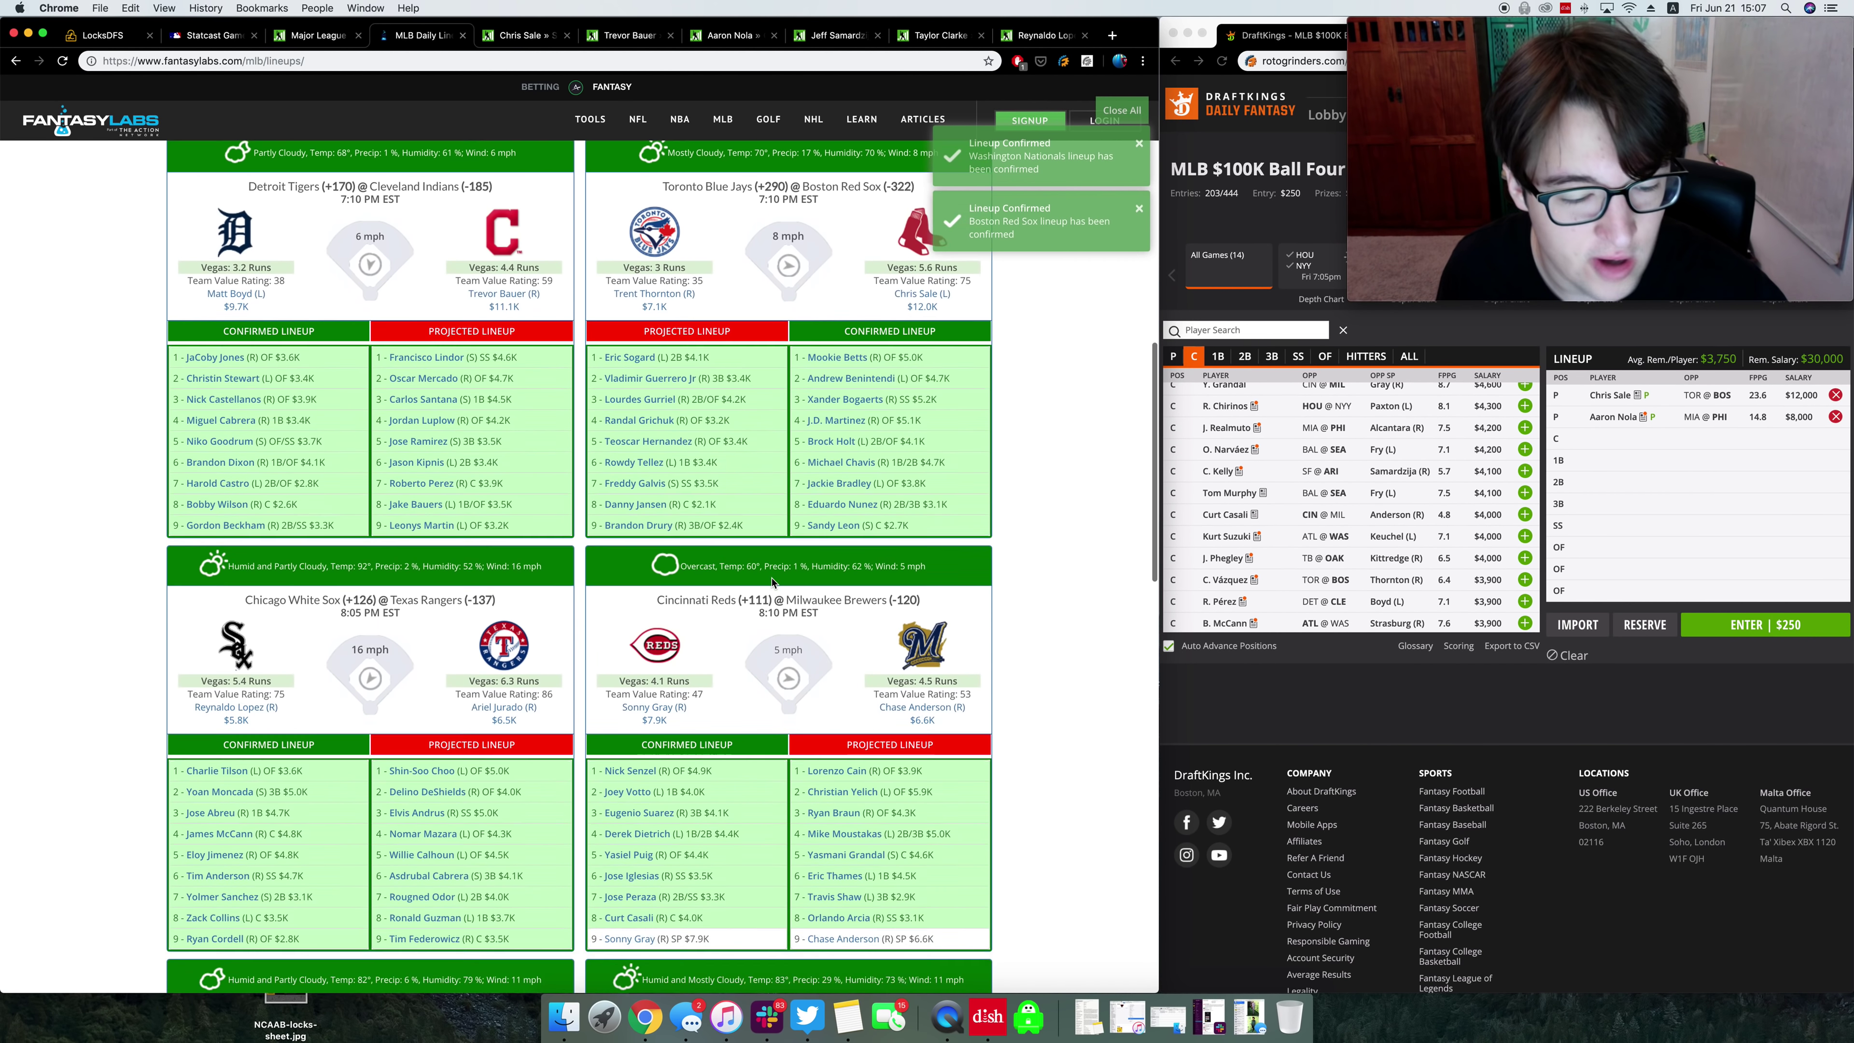
scroll(757, 555, "up", 2)
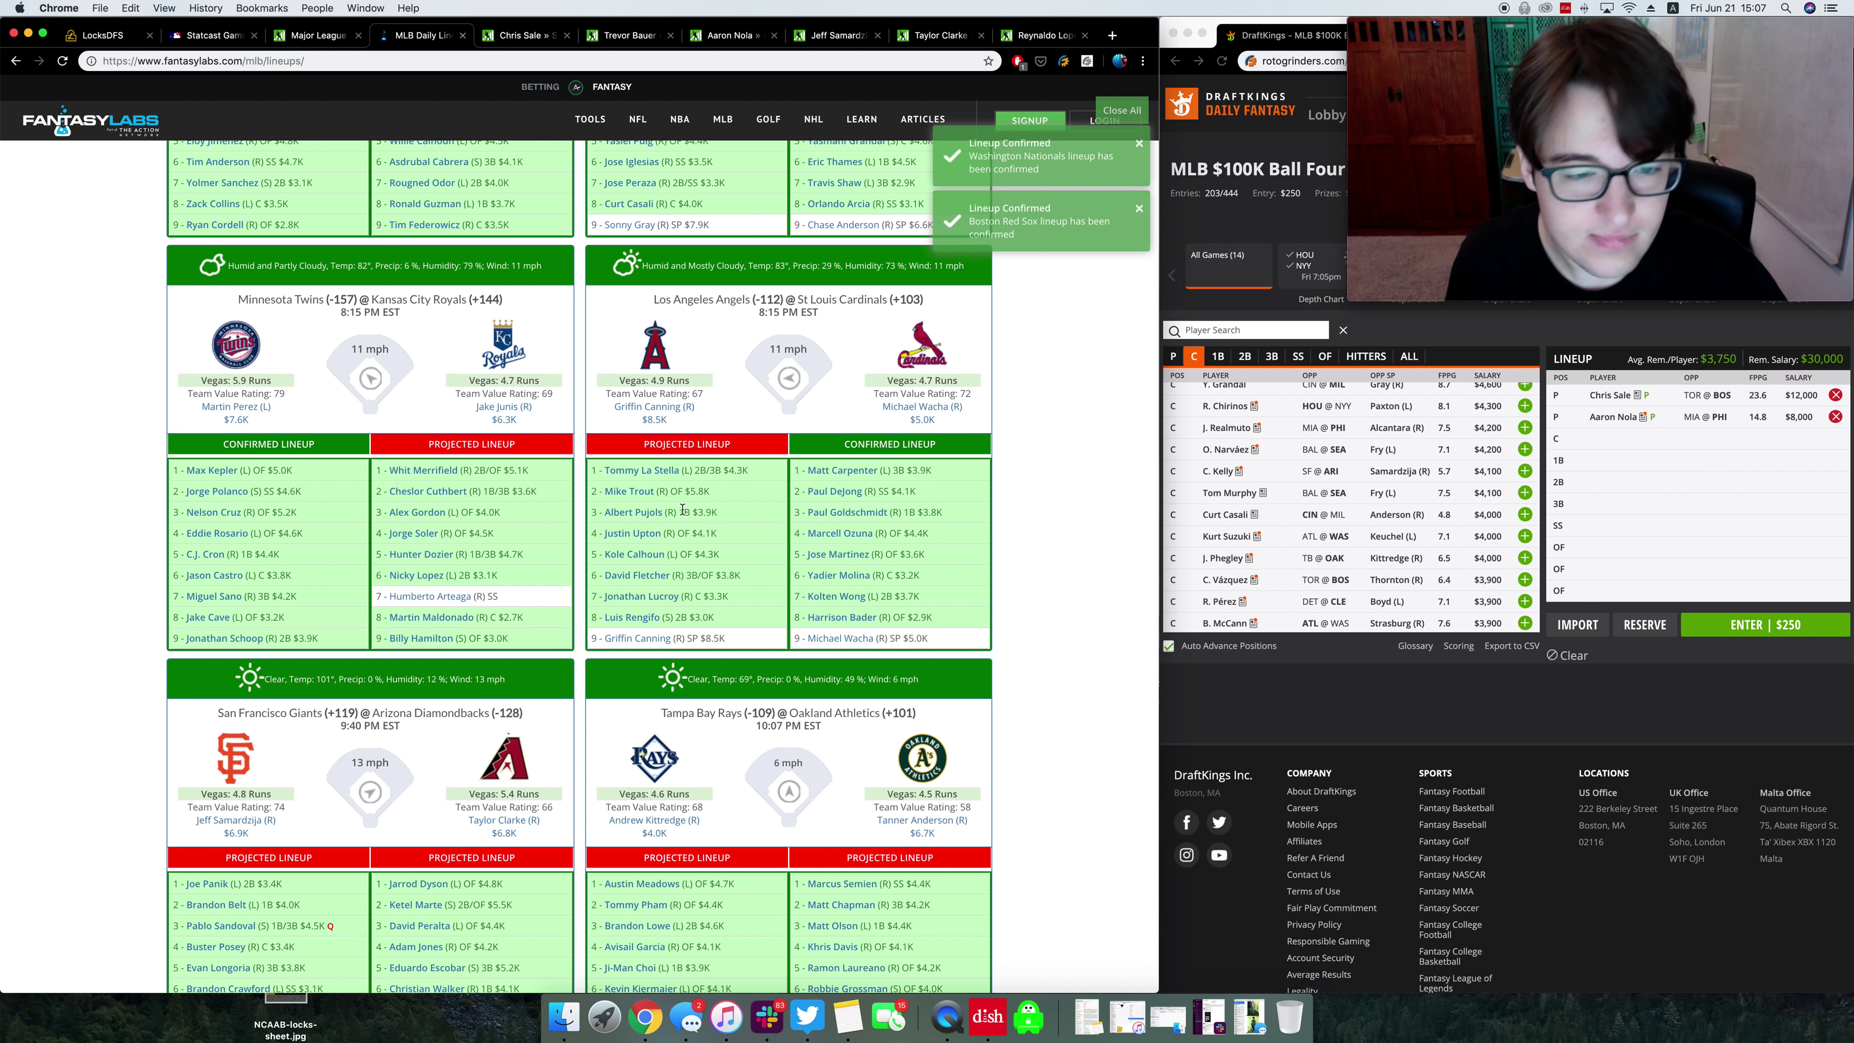
Step: Check Tommy La Stella's salary in the Angels lineup and scan the neighbouring games from 8:15 PM to 10:10 PM
left_click_drag(723, 470, 757, 477)
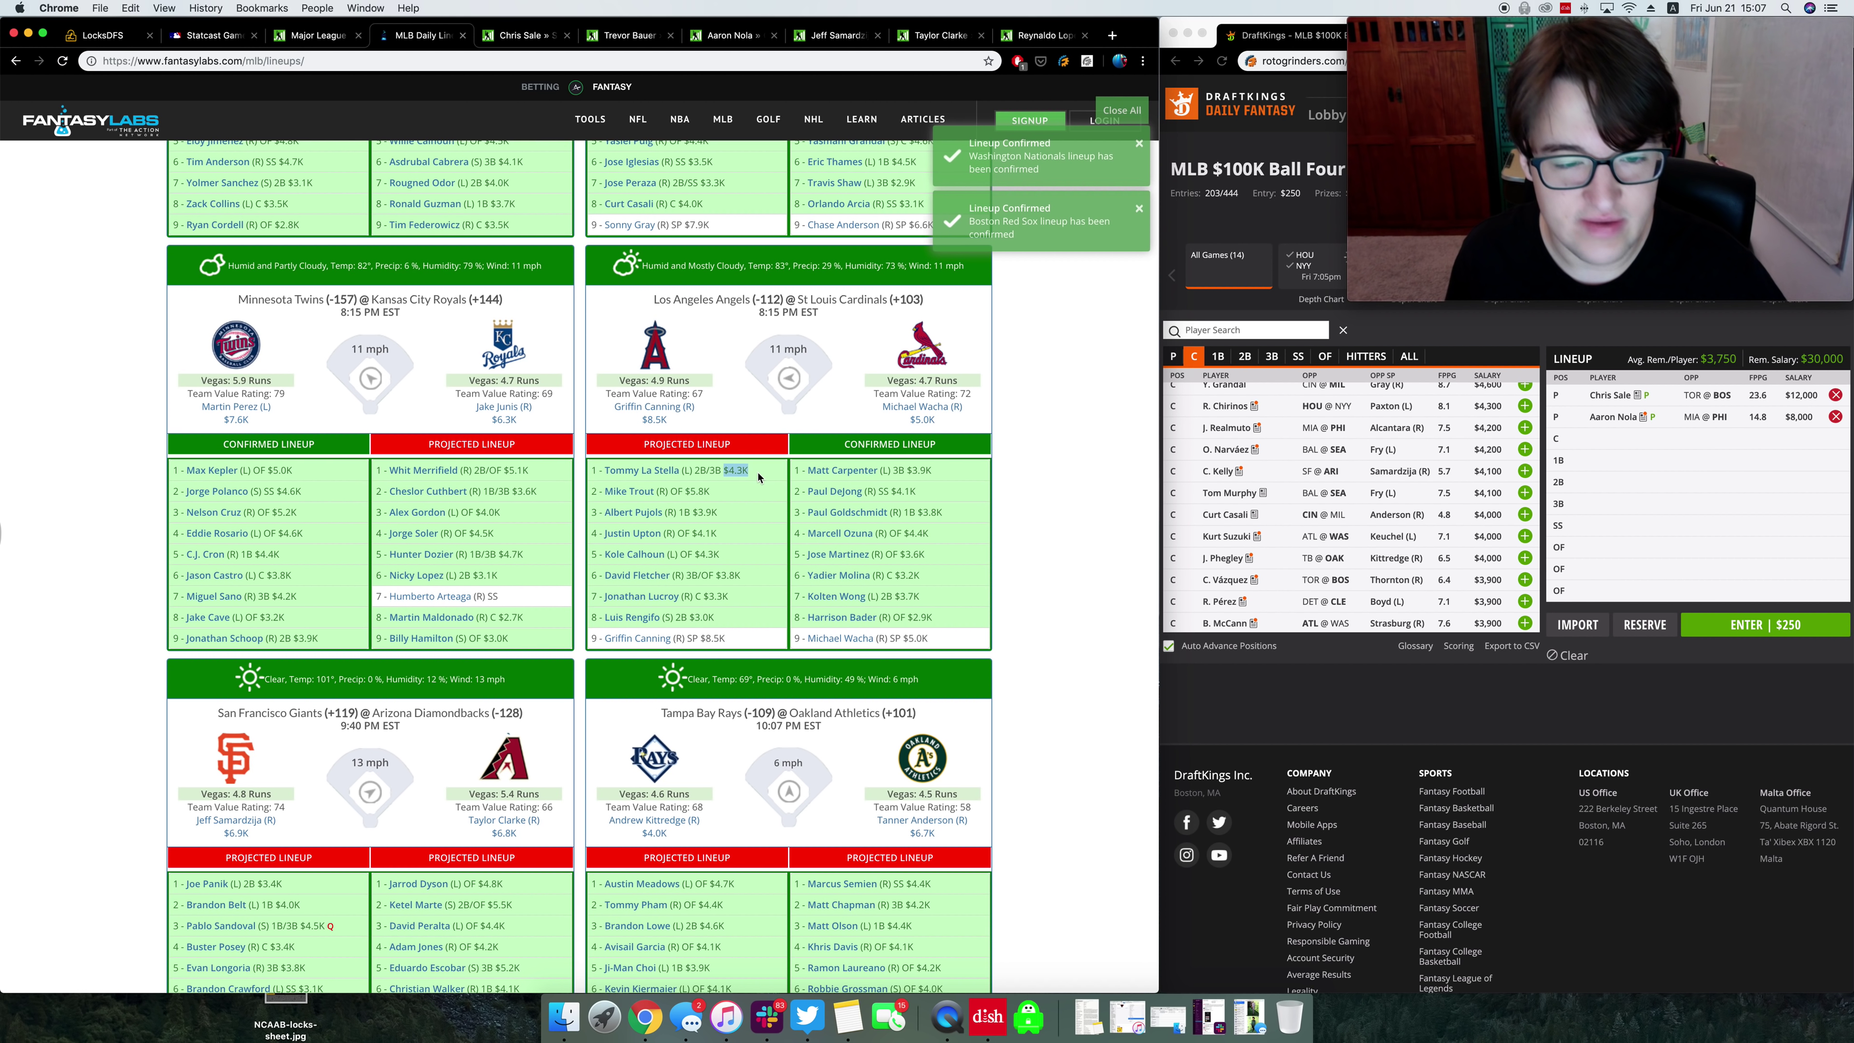
left_click(730, 425)
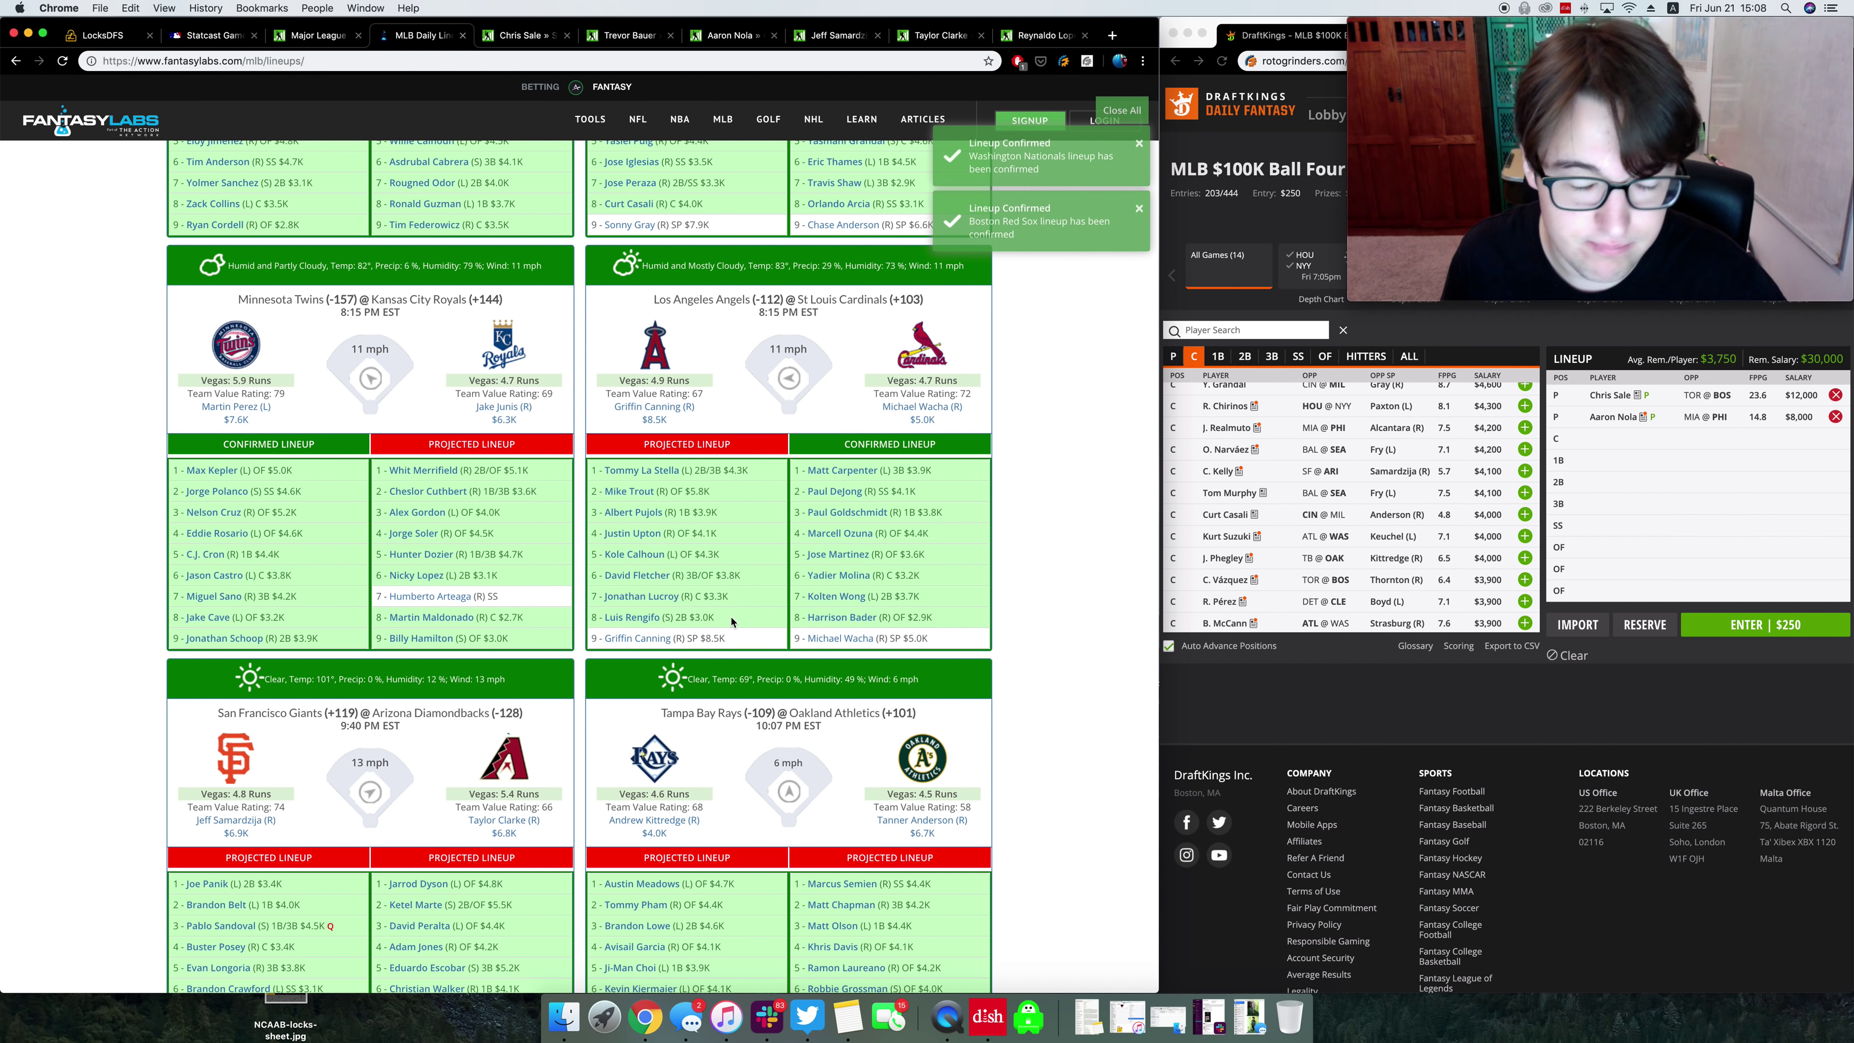
scroll(732, 621, "up", 5)
scroll(730, 623, "down", 10)
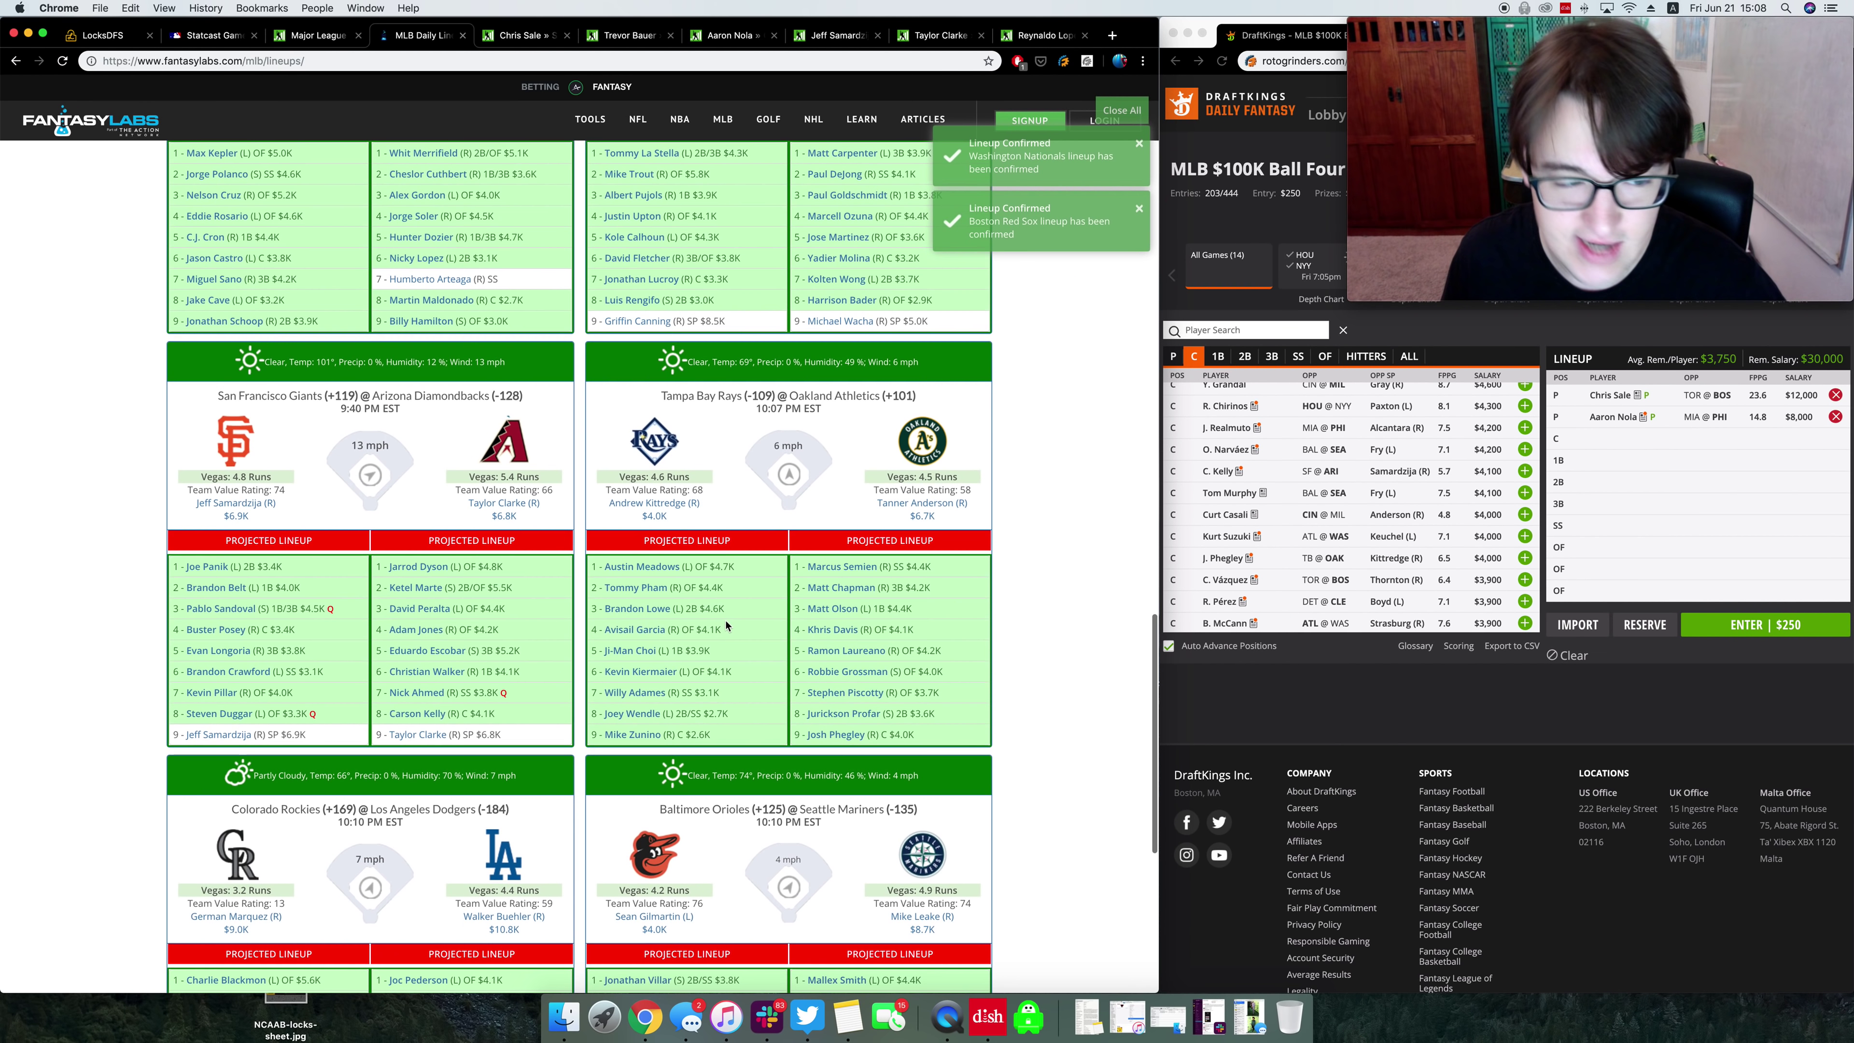
scroll(727, 626, "up", 5)
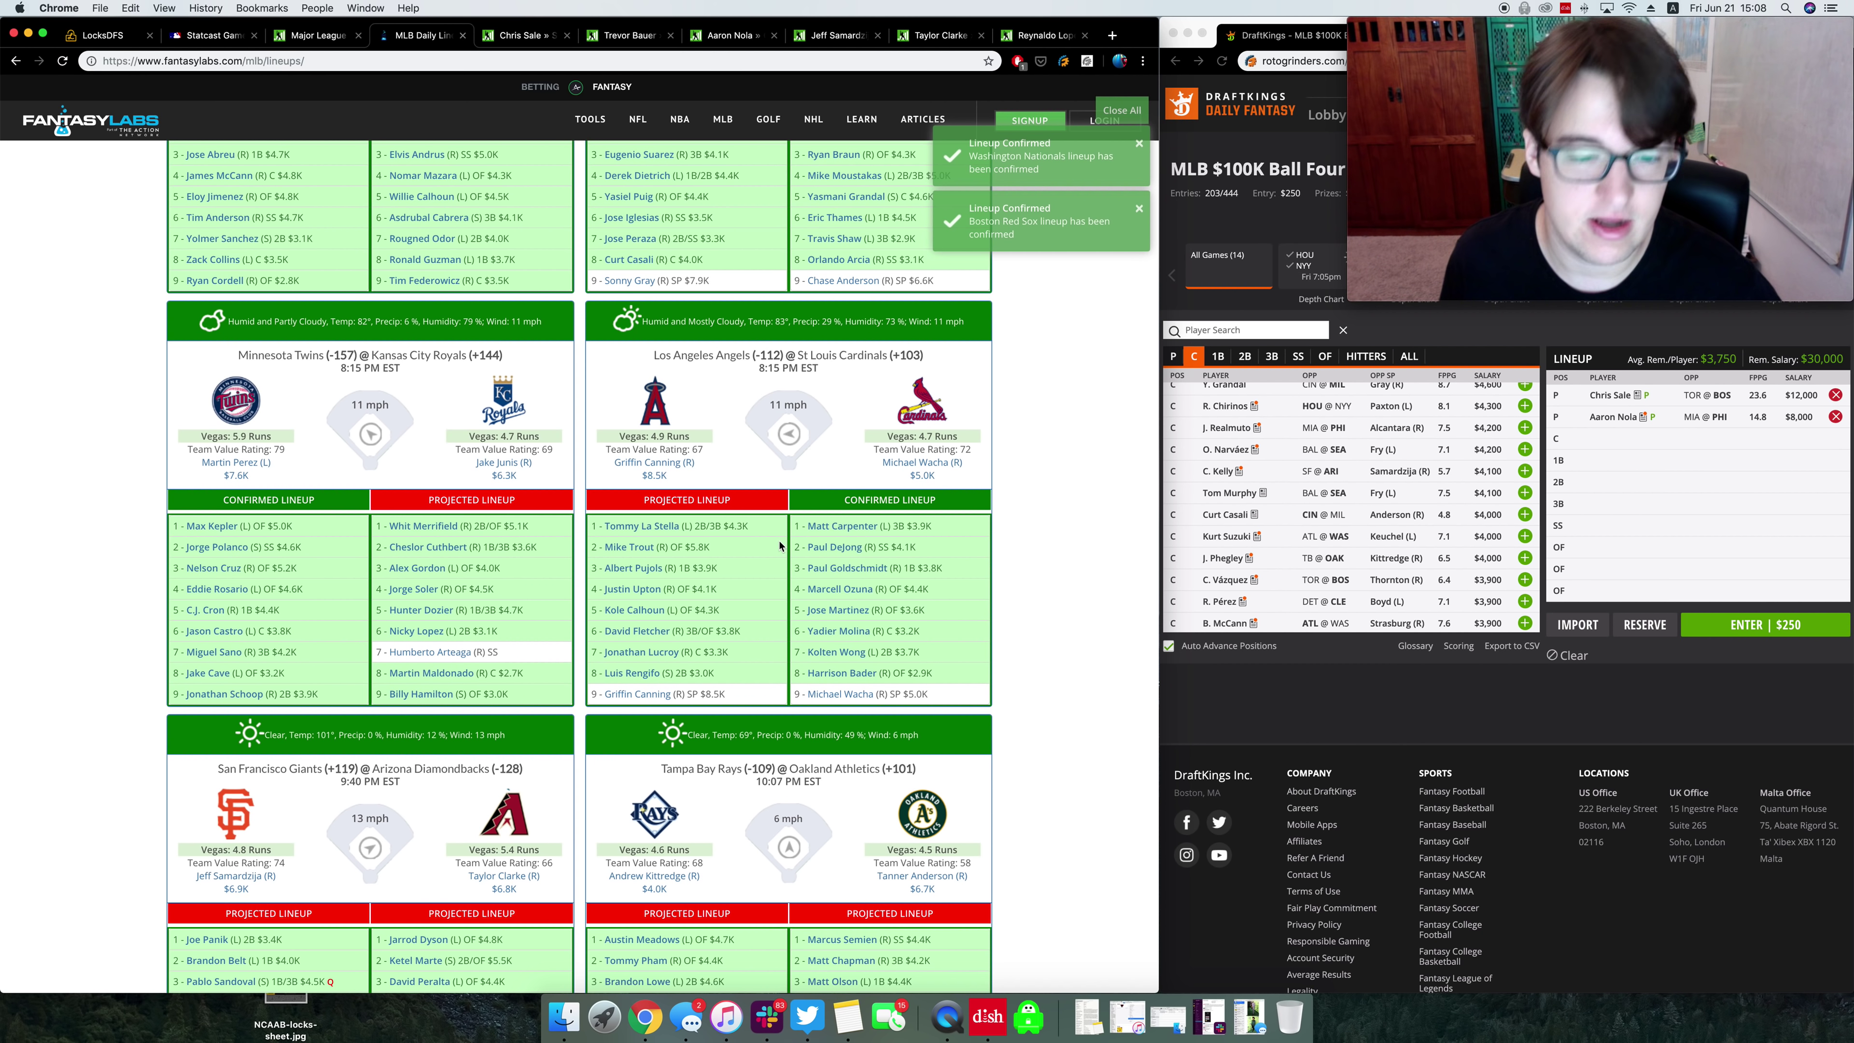
scroll(780, 546, "up", 1)
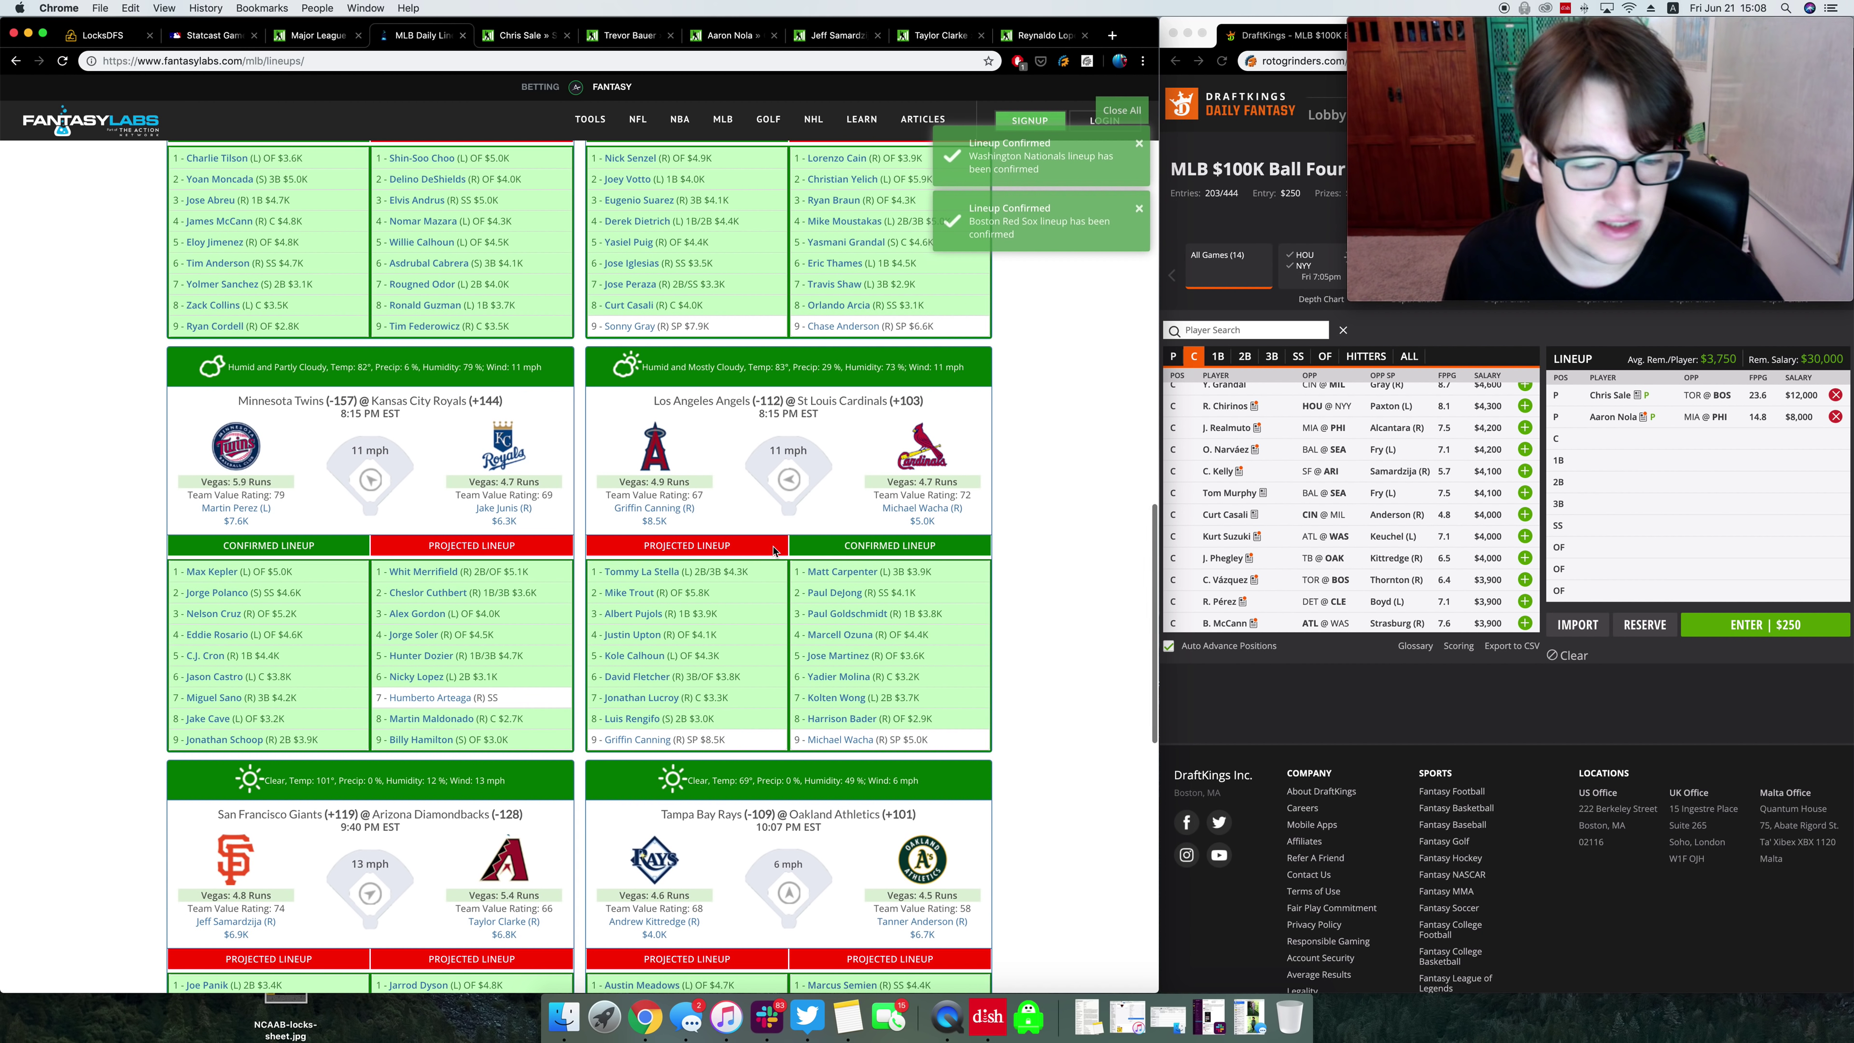
scroll(765, 549, "down", 3)
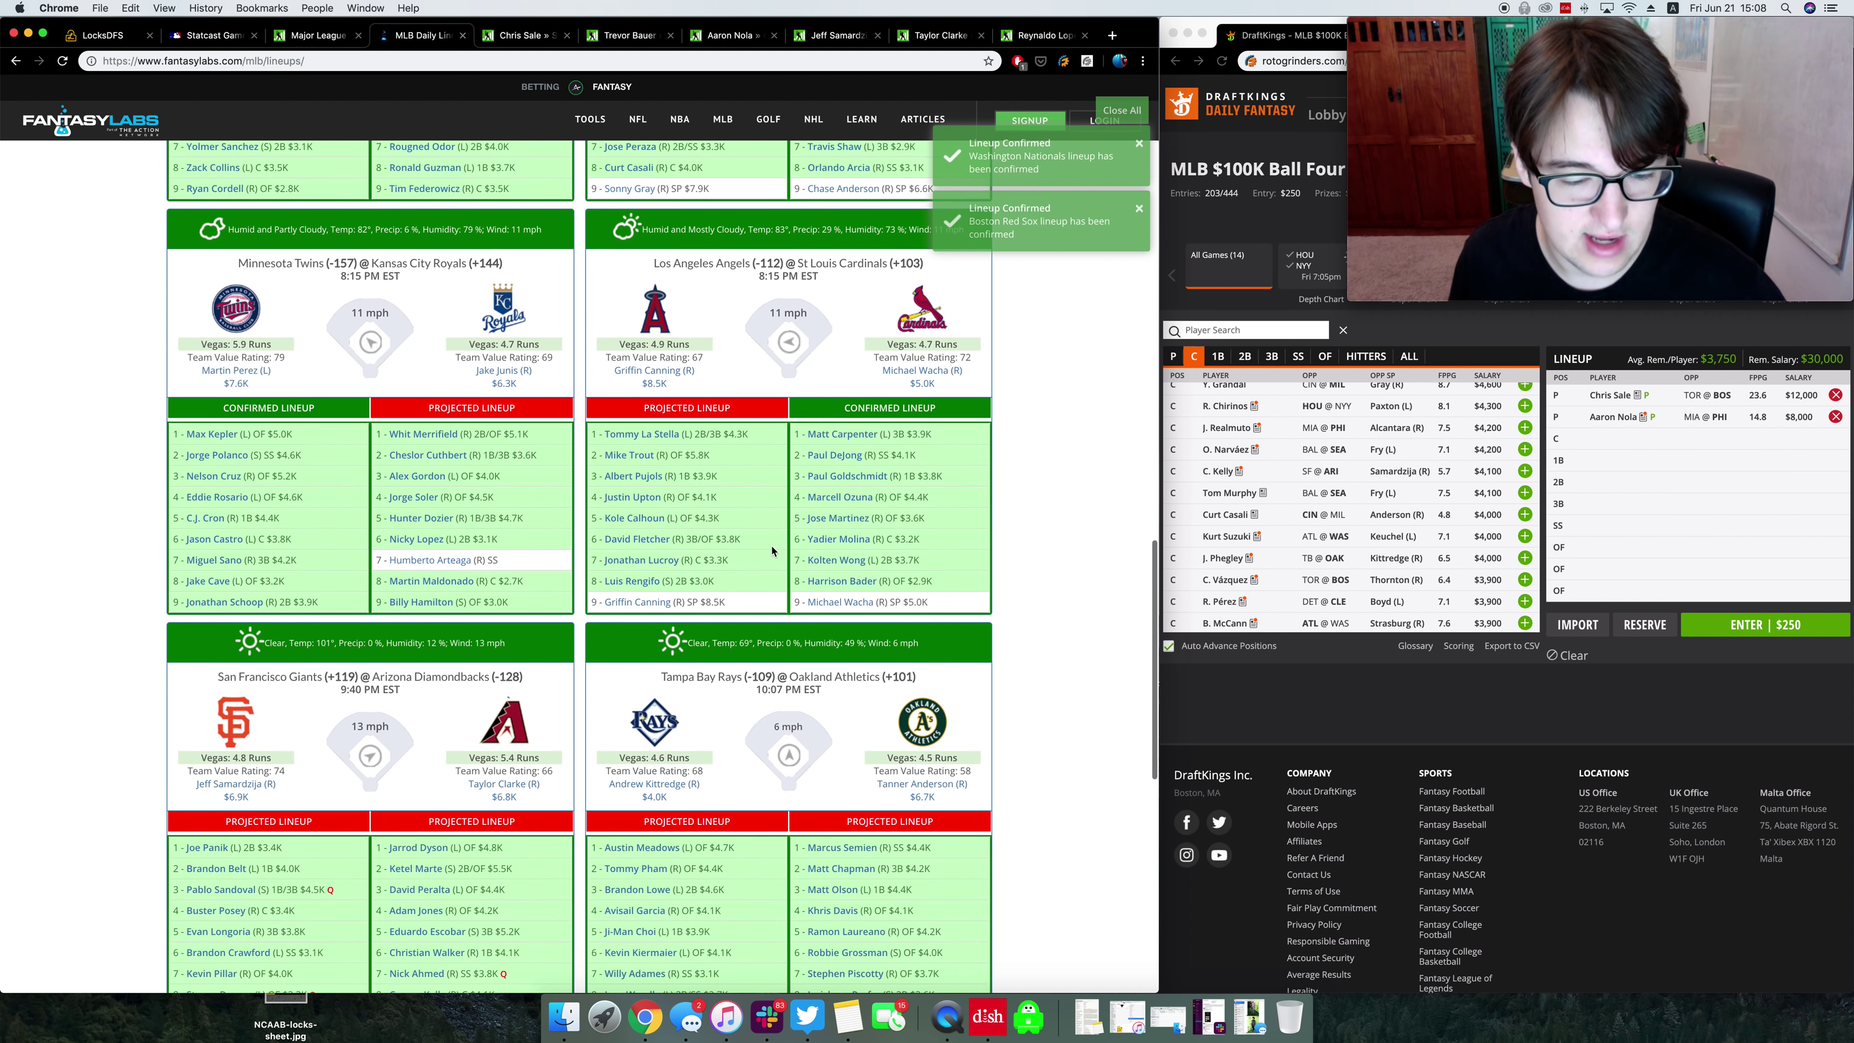
Step: Review the lineups from the 8:15 PM games back to the 7:05 PM games, comparing hitters' positions and salaries
scroll(787, 545, "up", 5)
scroll(786, 544, "up", 4)
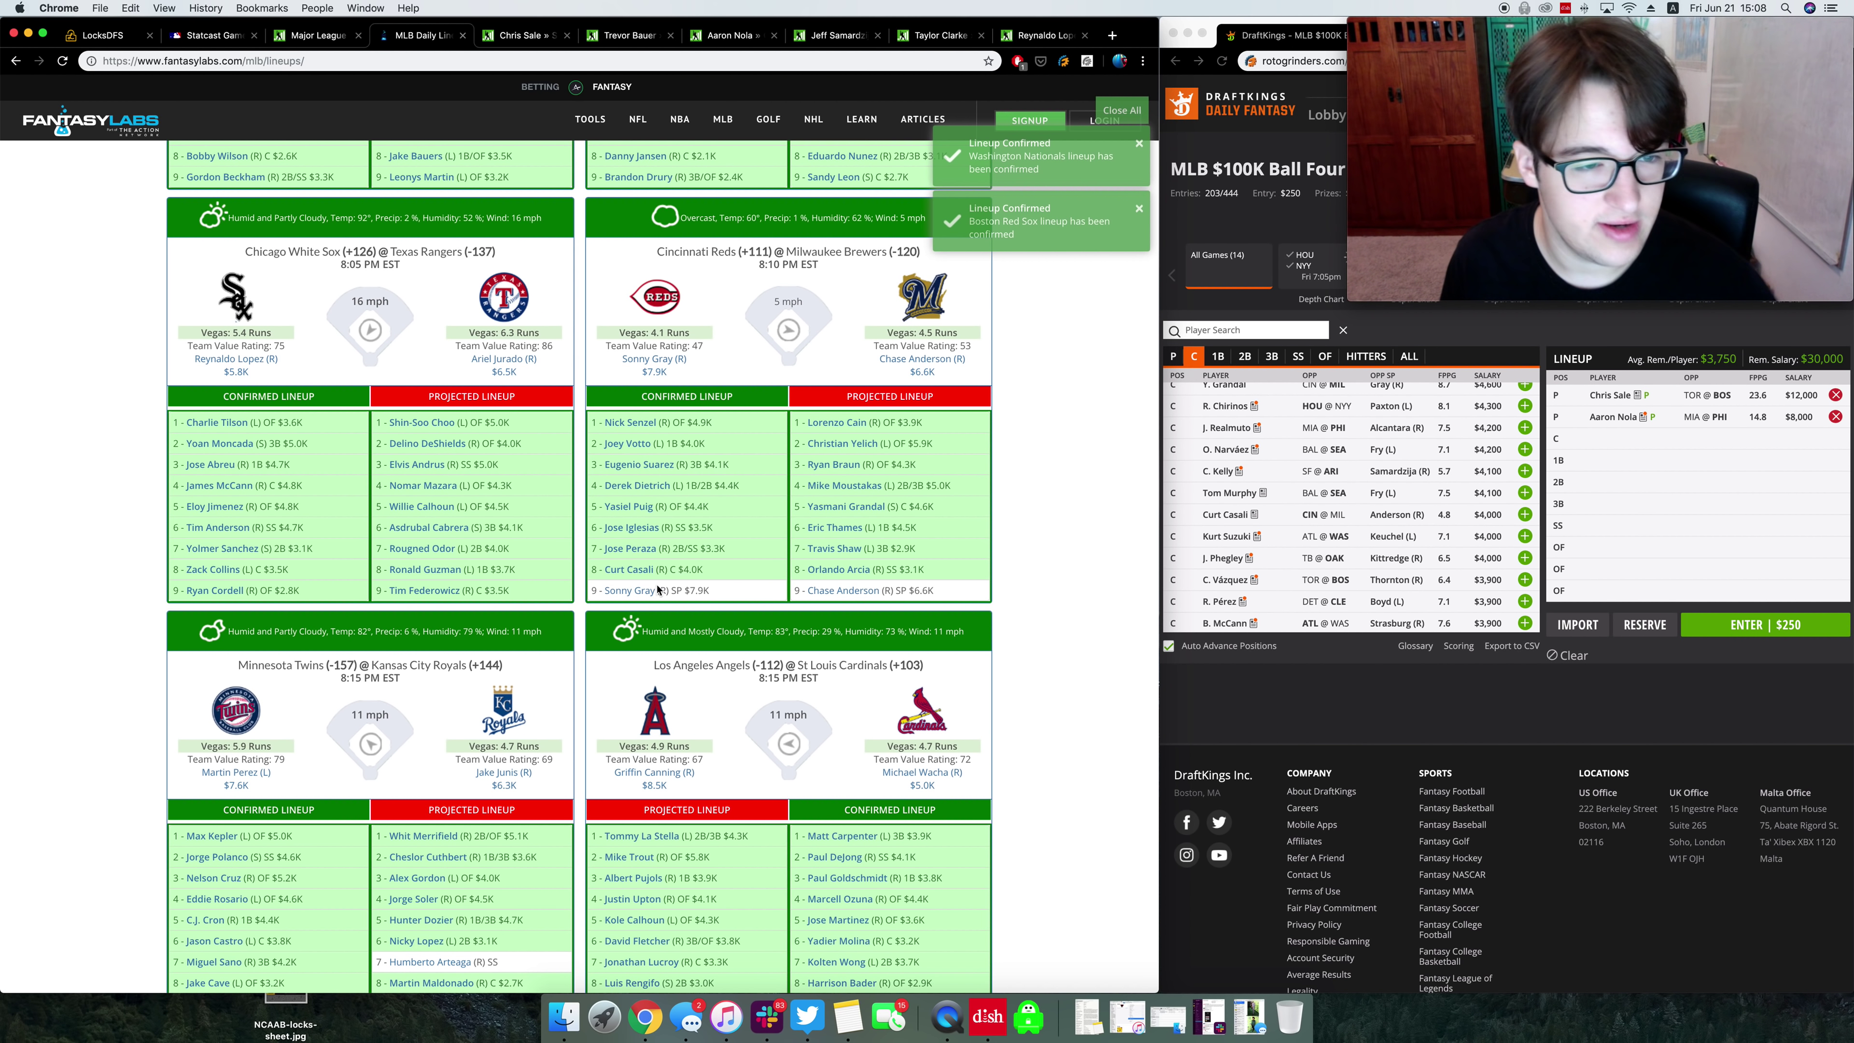
scroll(657, 590, "up", 1)
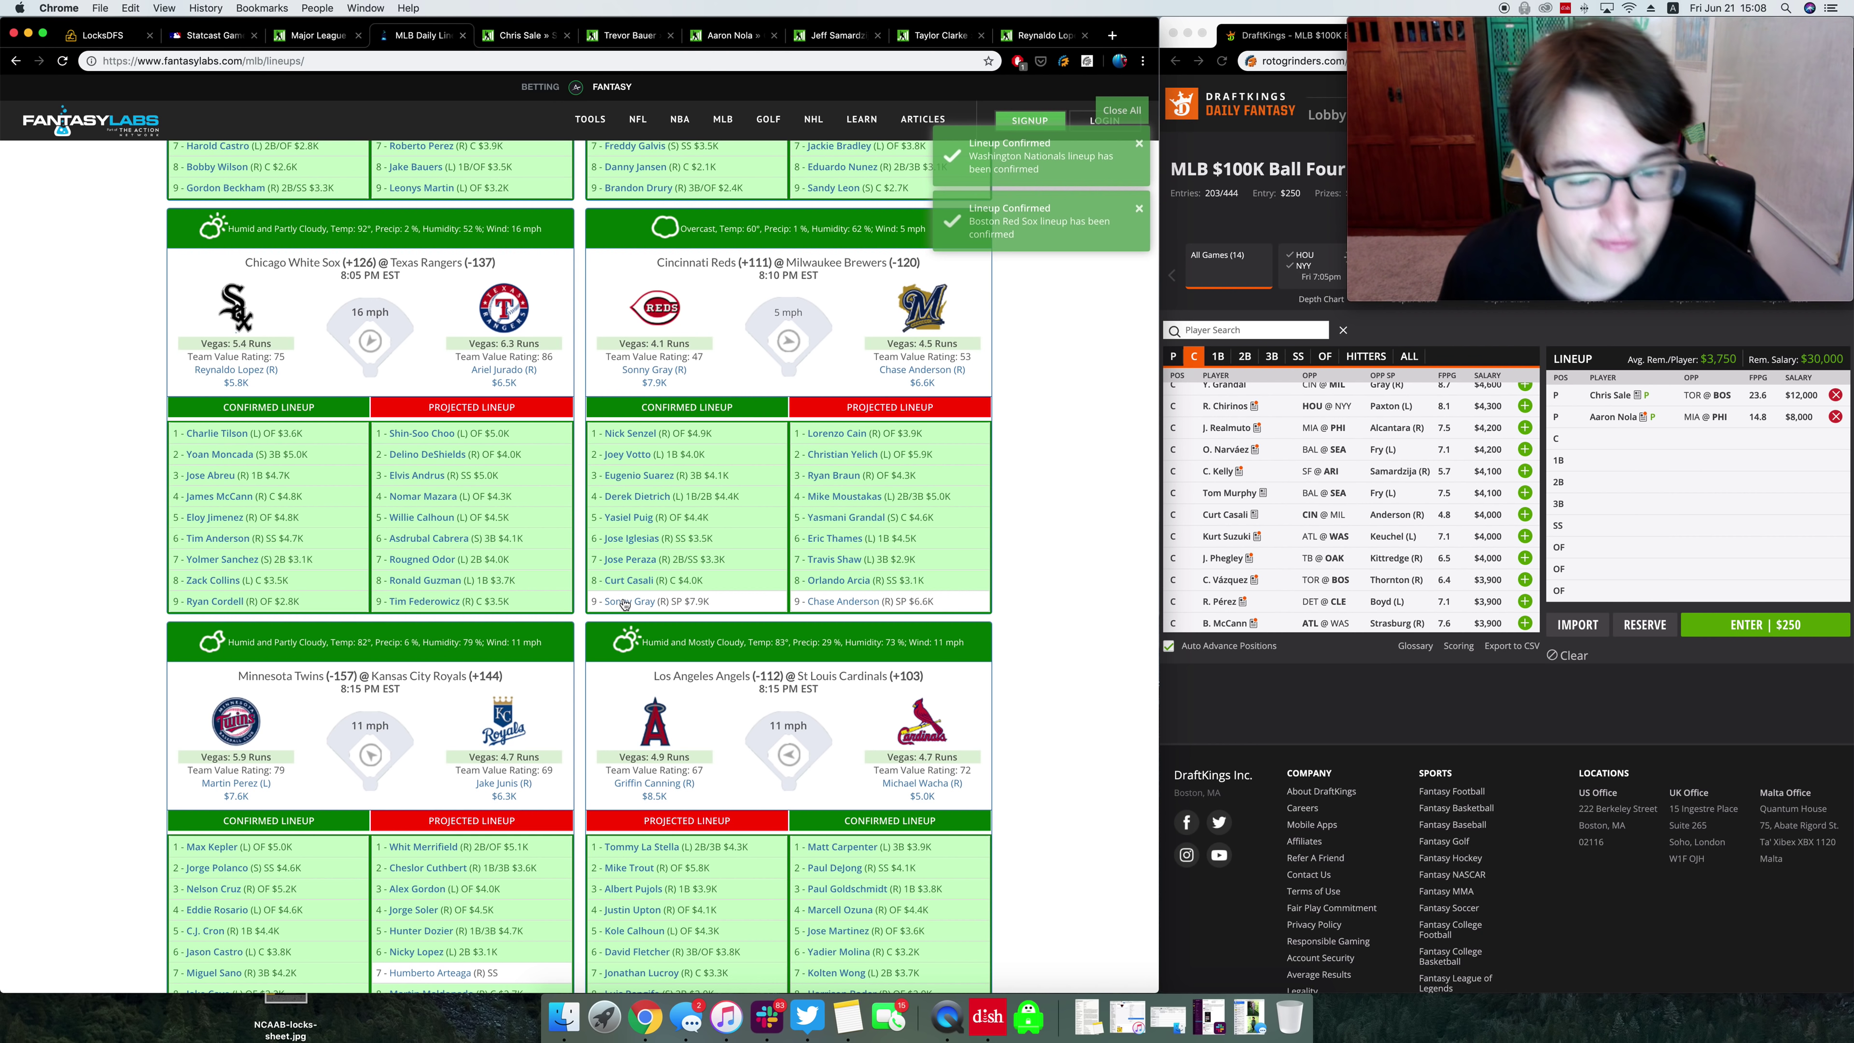
scroll(626, 605, "up", 12)
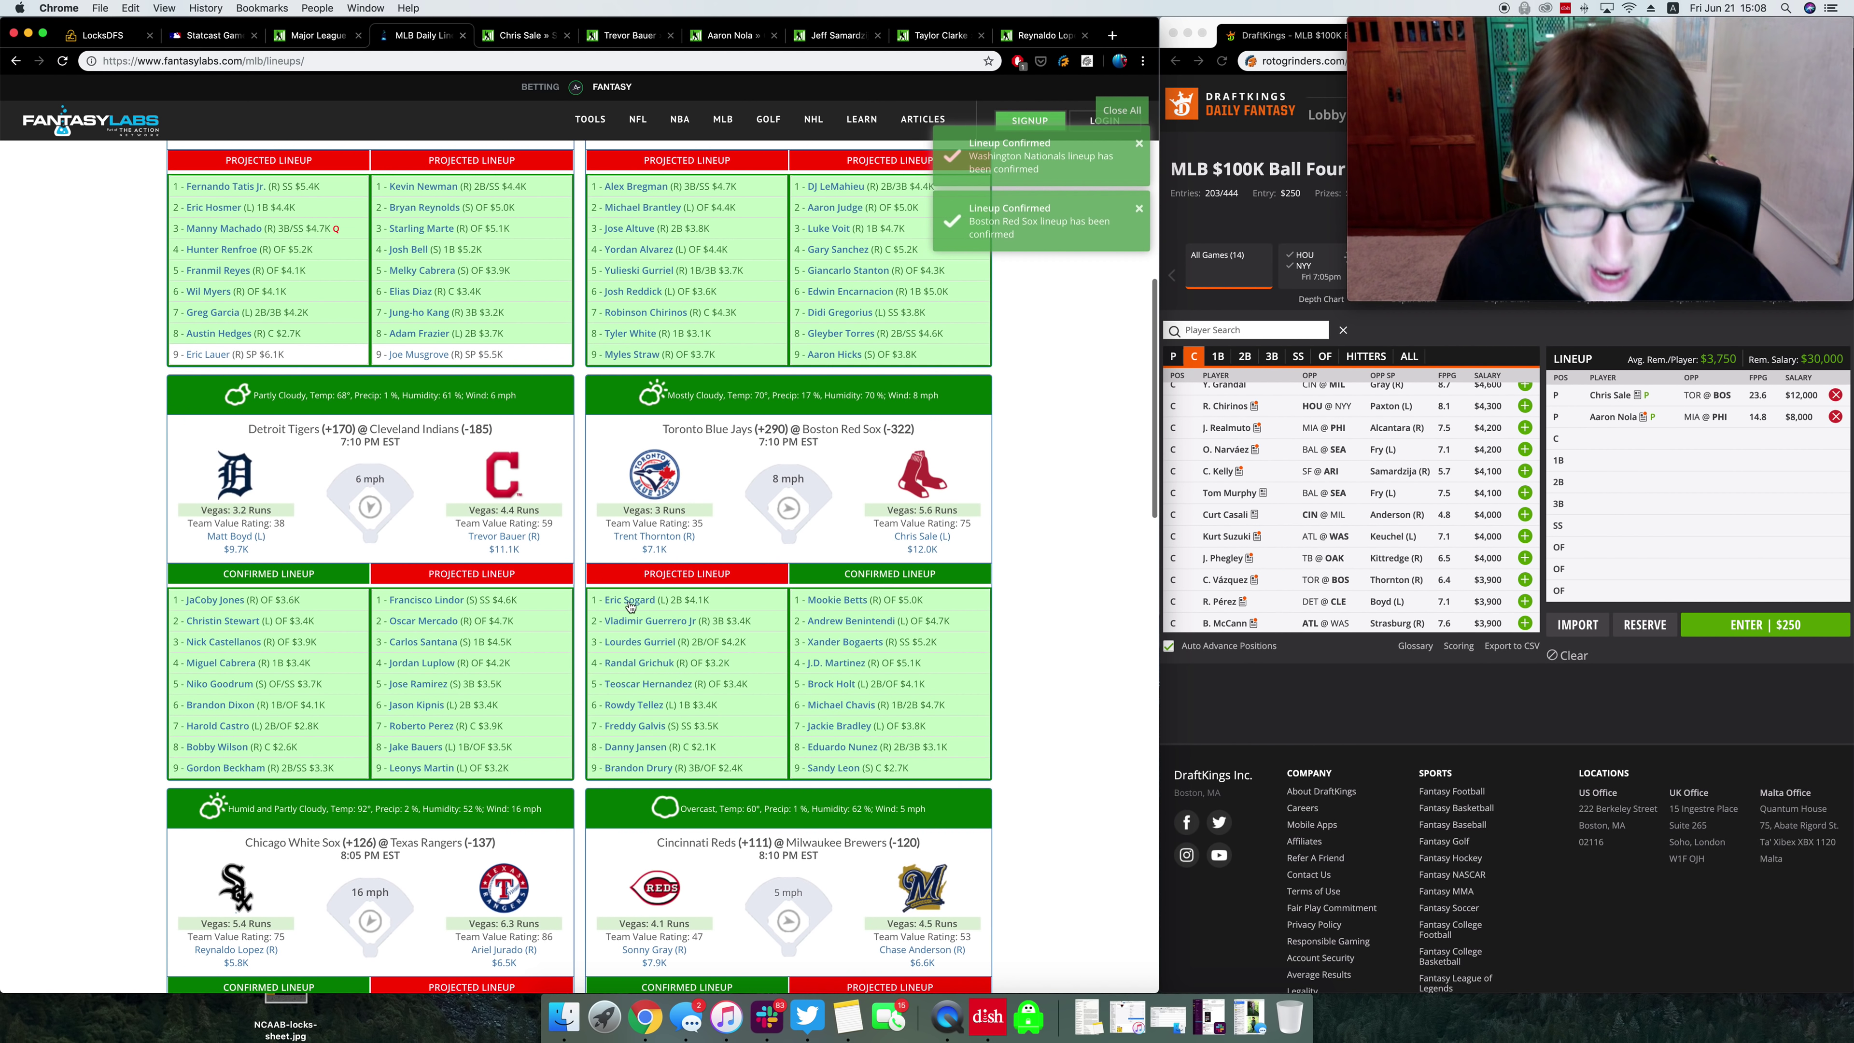
scroll(630, 605, "up", 2)
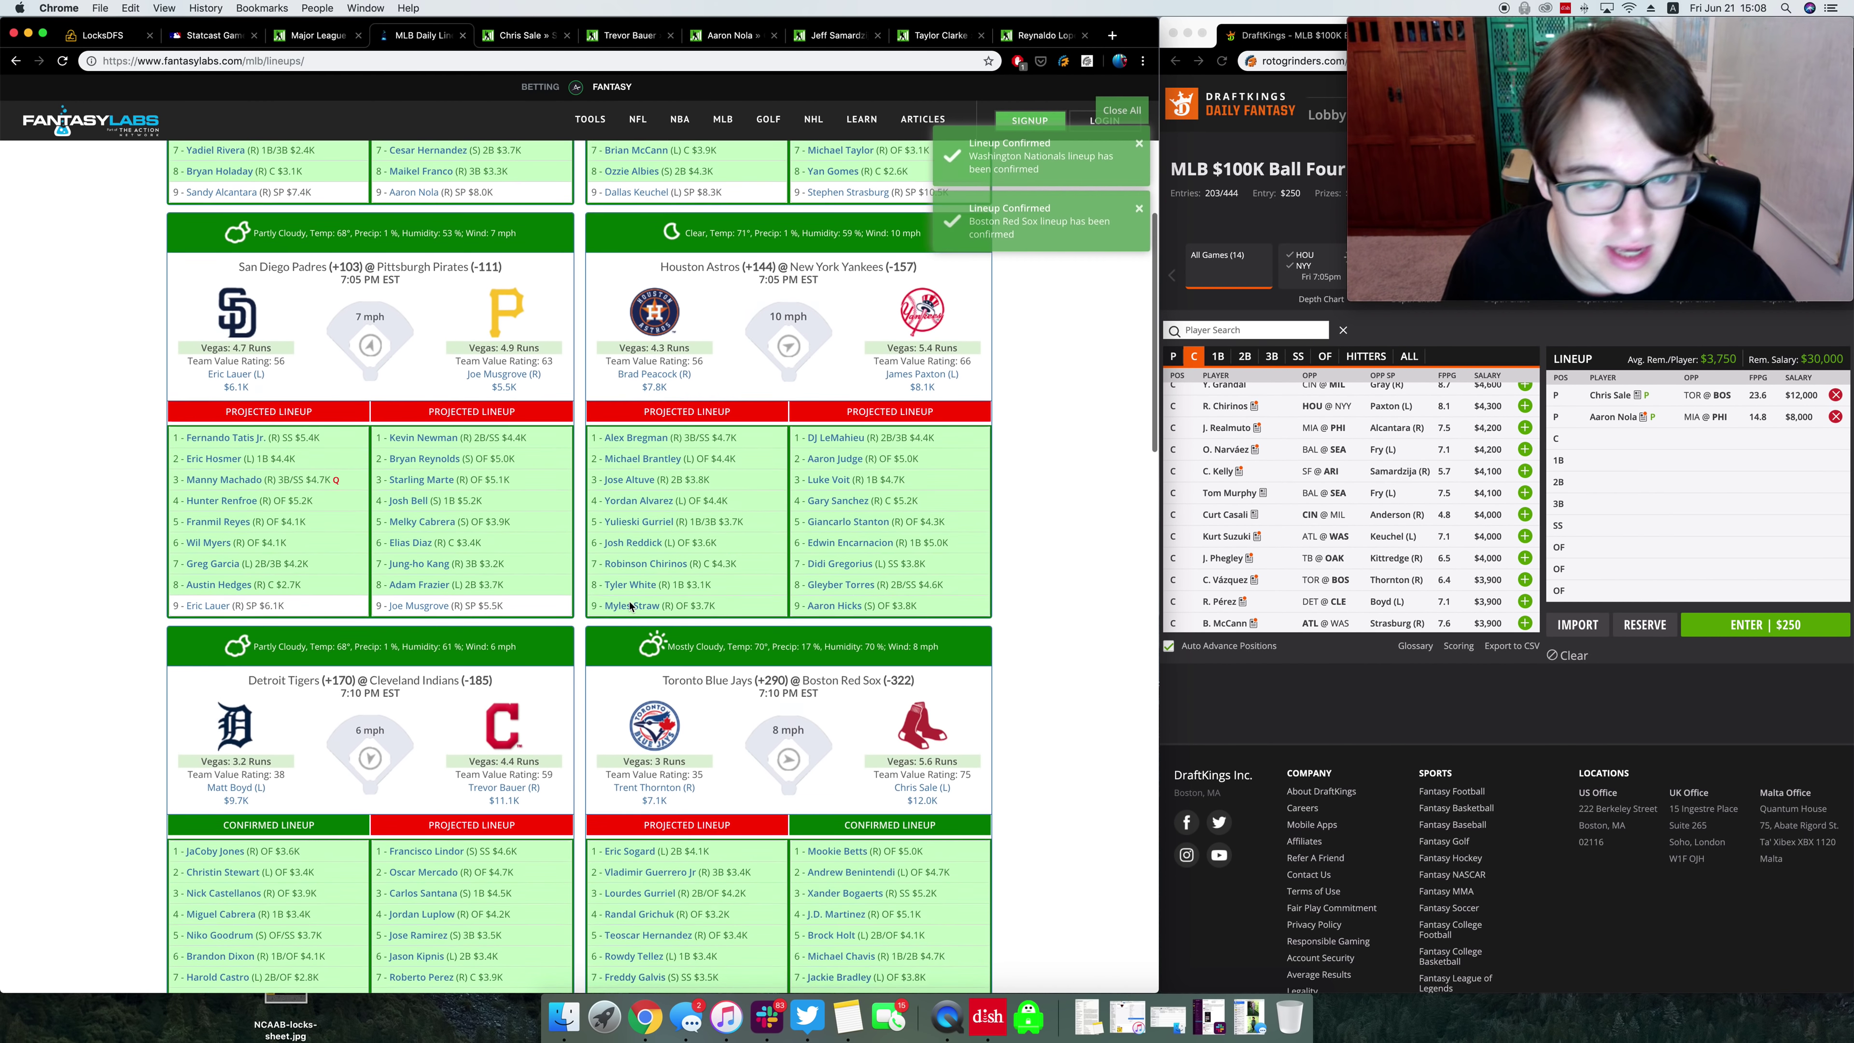
scroll(630, 606, "up", 5)
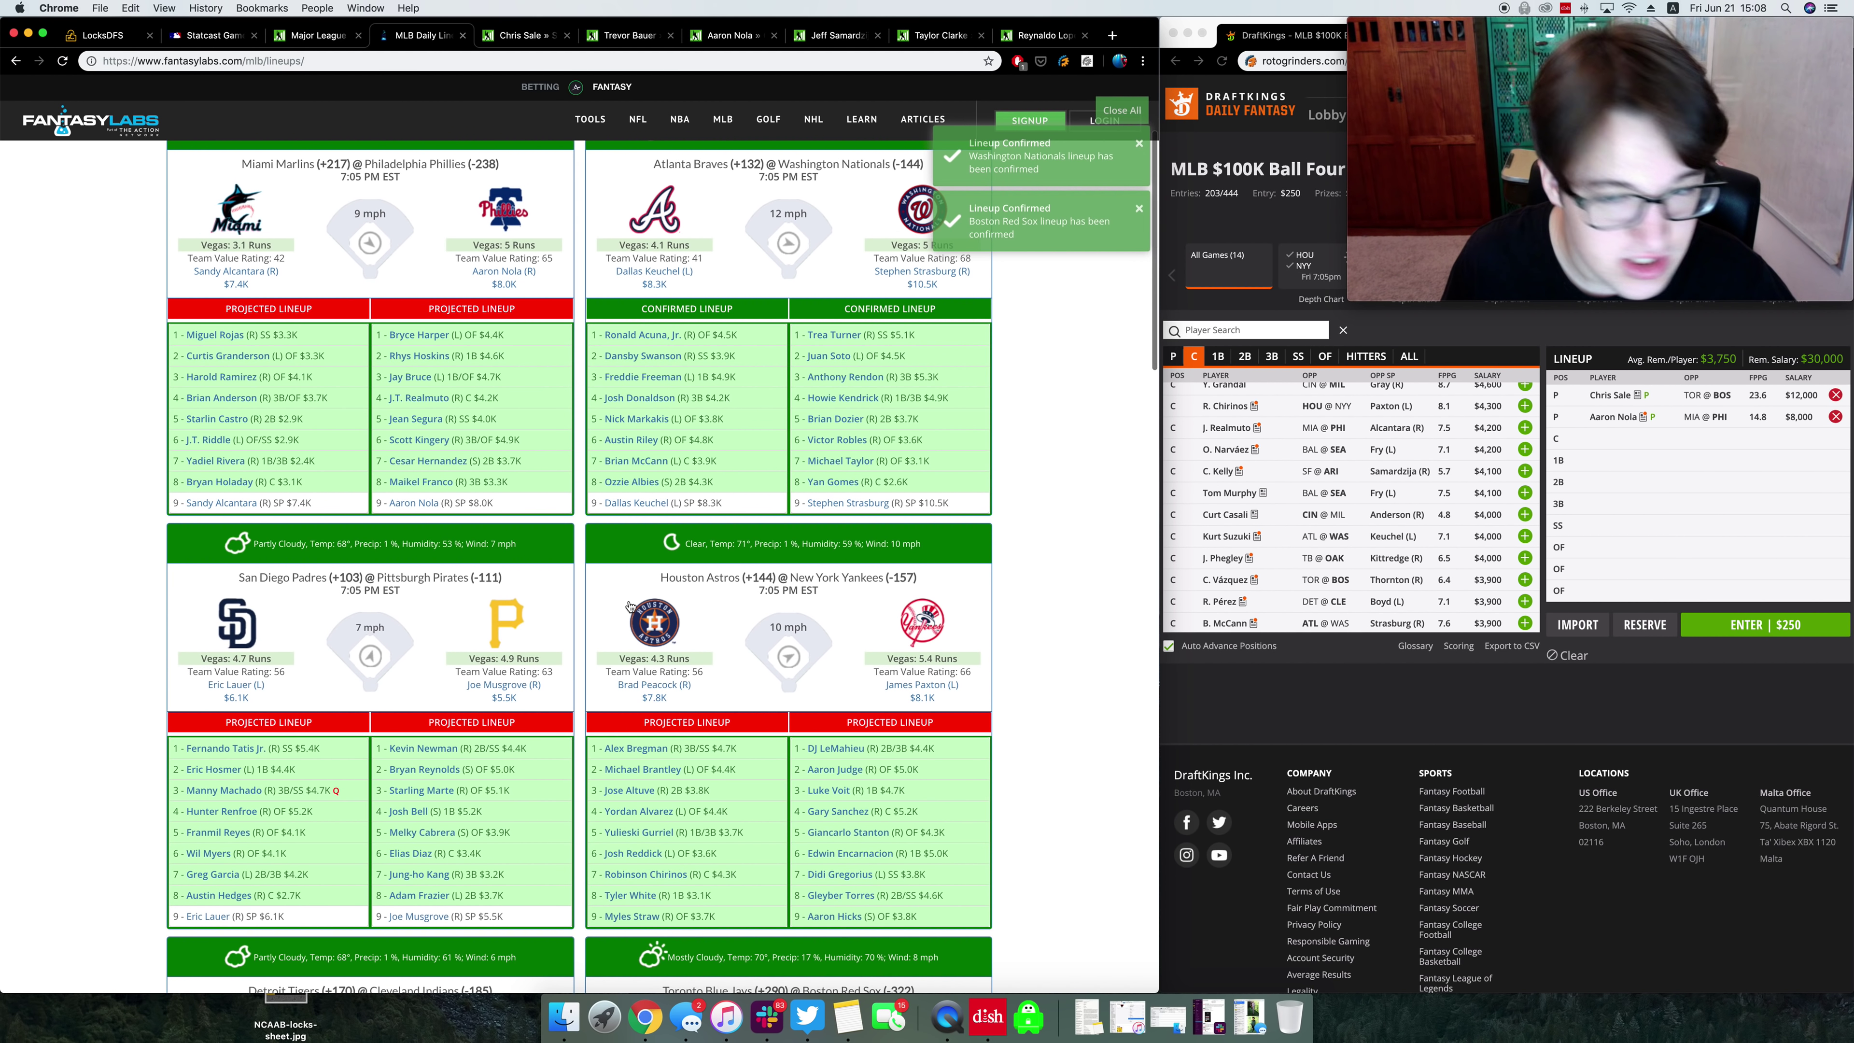
scroll(630, 605, "down", 1)
scroll(630, 605, "up", 1)
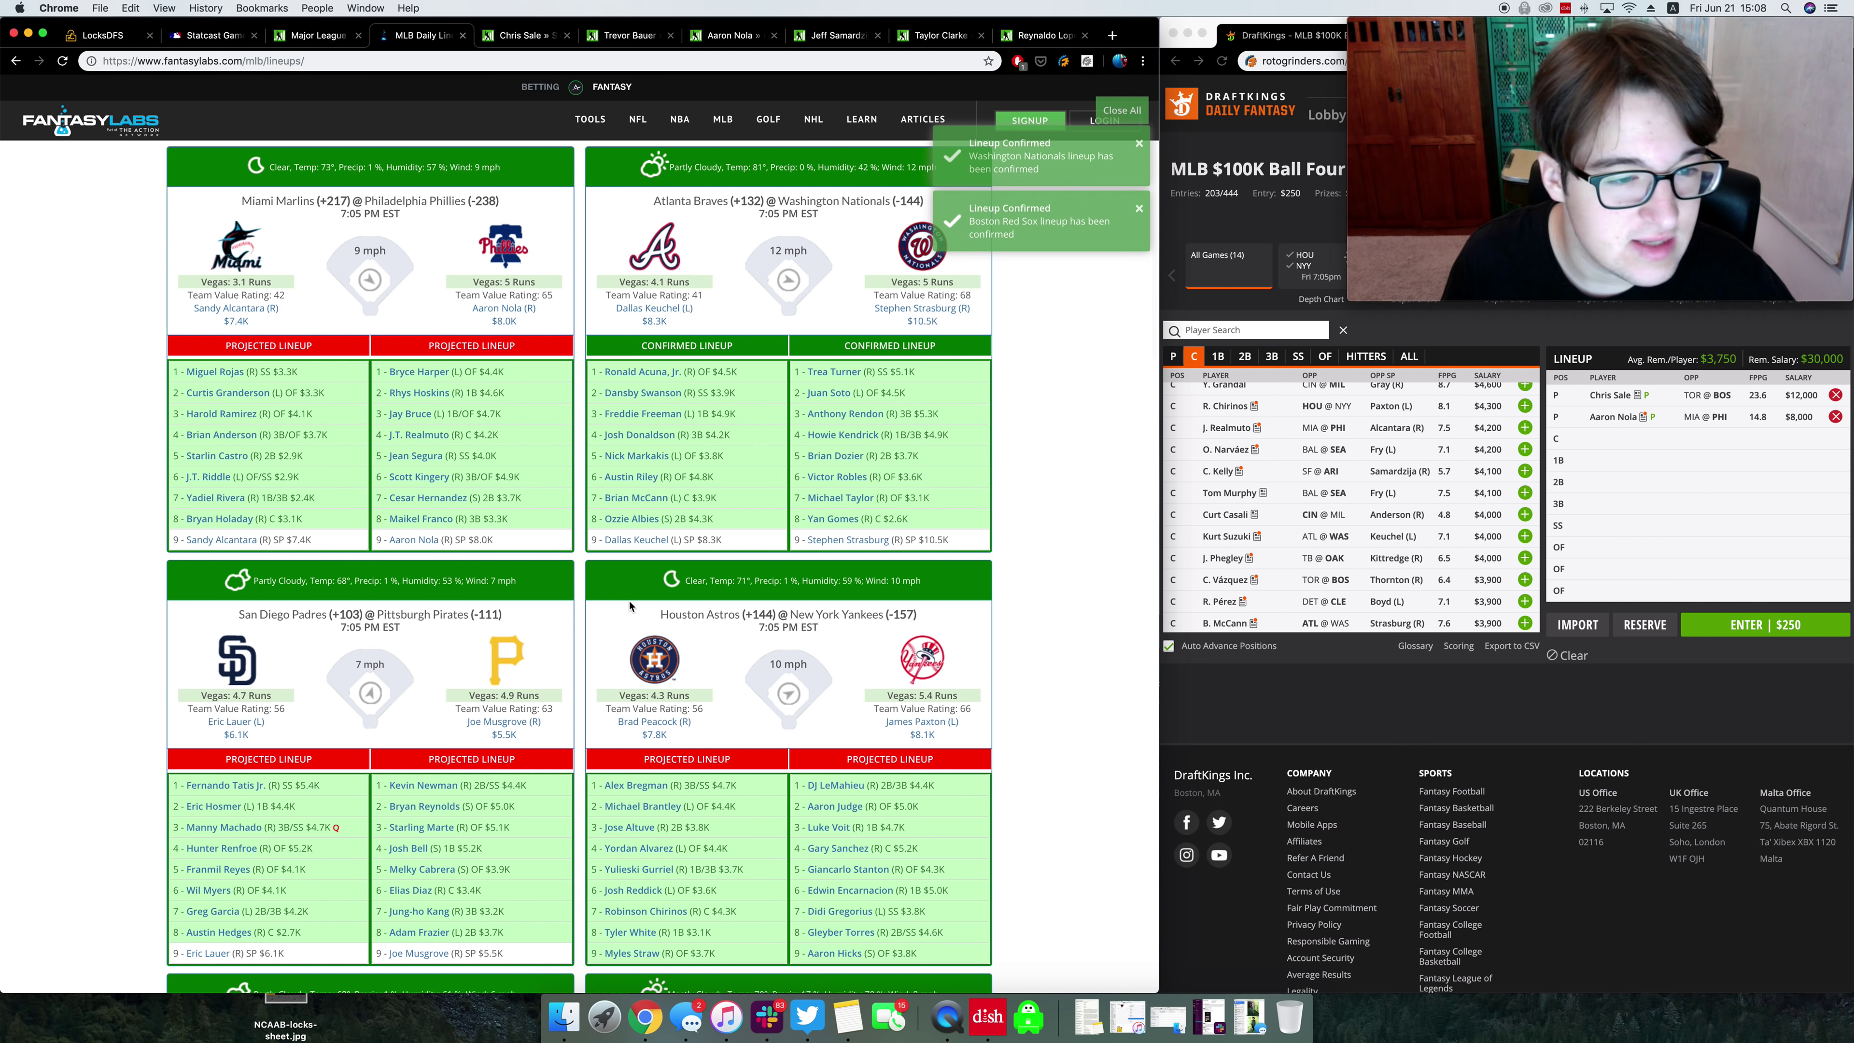
scroll(630, 605, "down", 1)
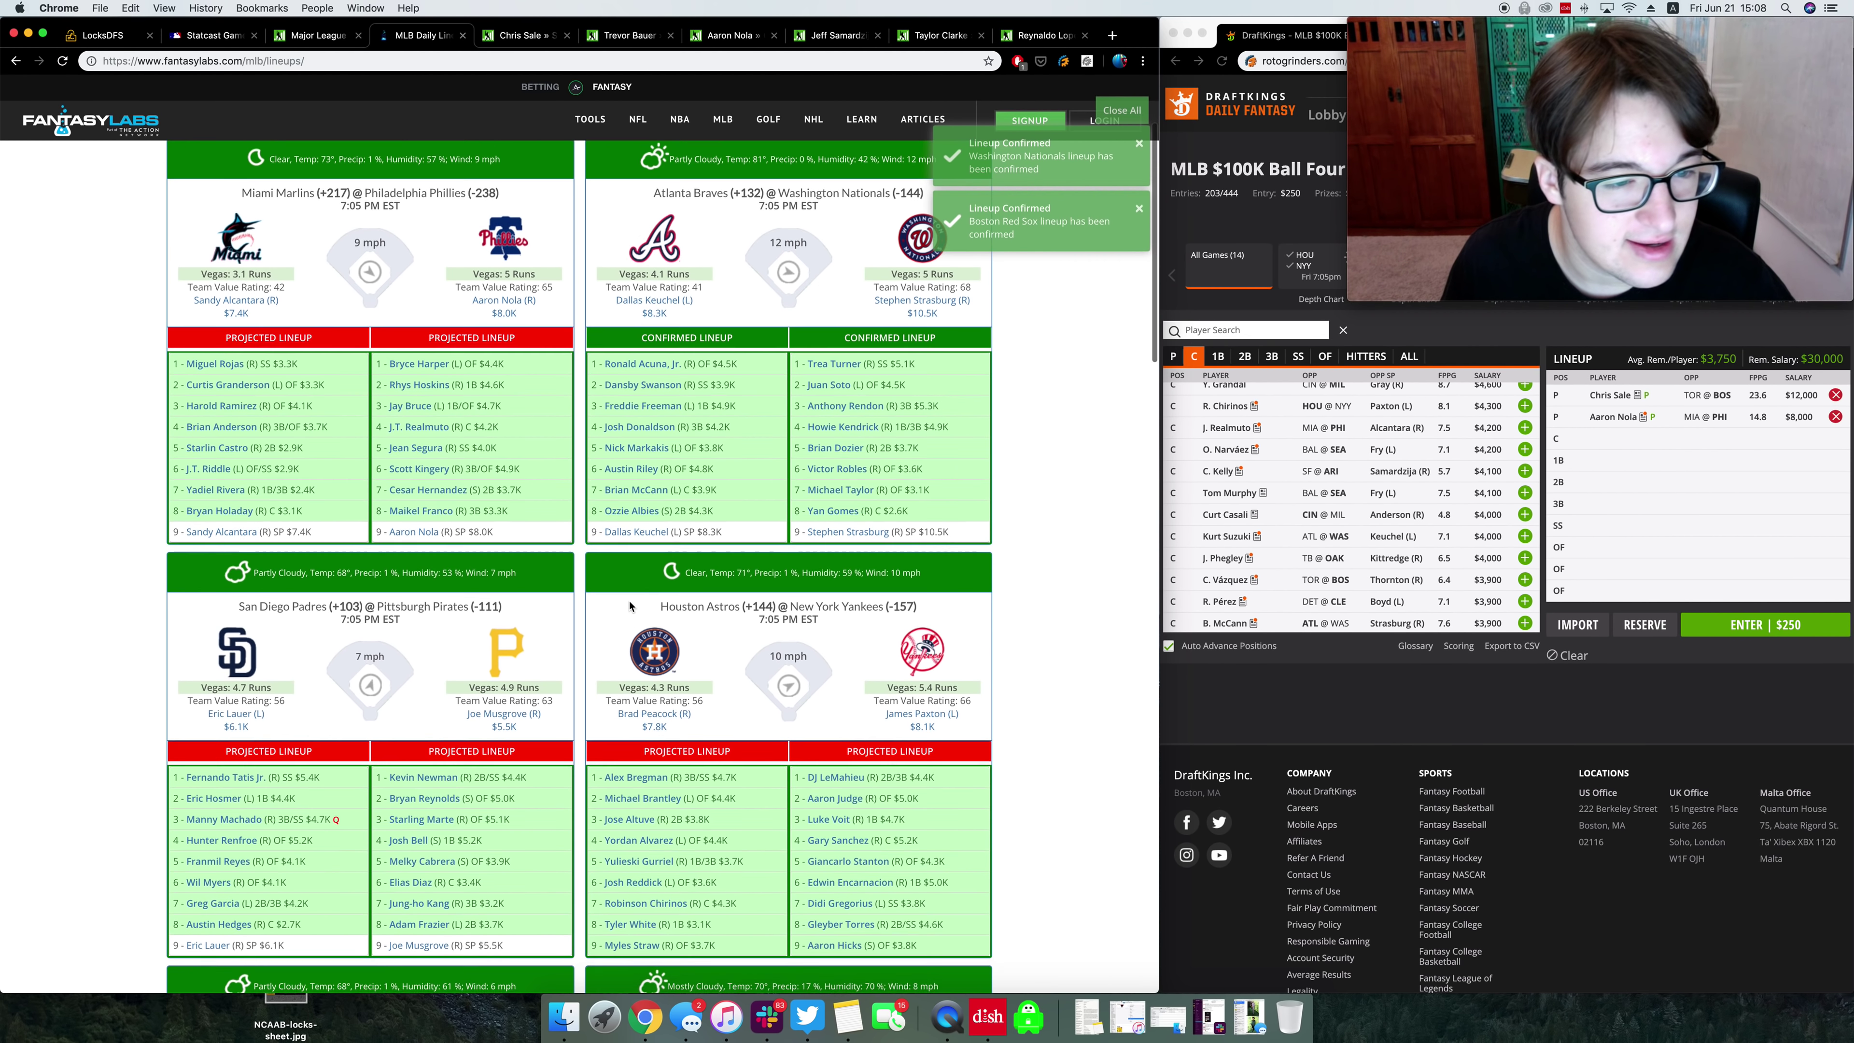
Step: Go through the 7:05 PM to 8:15 PM lineups again and revisit the 7:10 PM games for hitting options
scroll(630, 605, "down", 5)
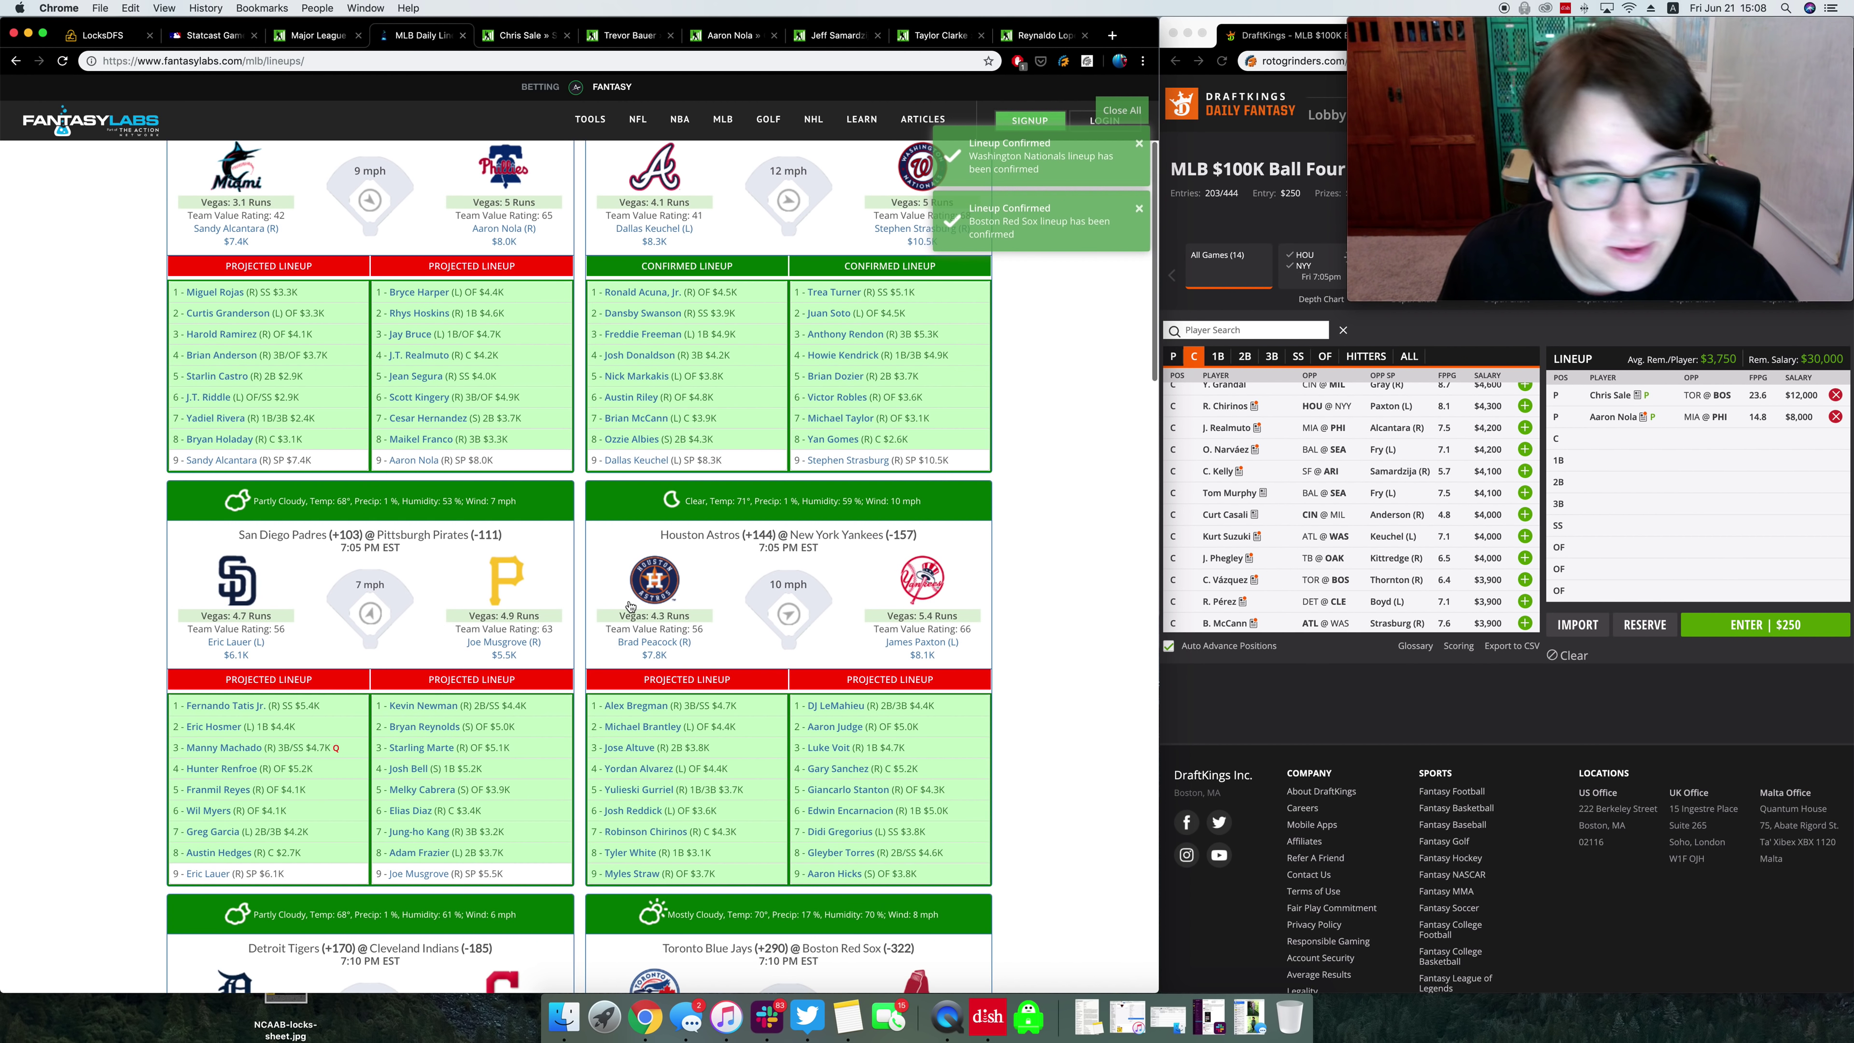
scroll(630, 605, "down", 3)
scroll(630, 606, "down", 2)
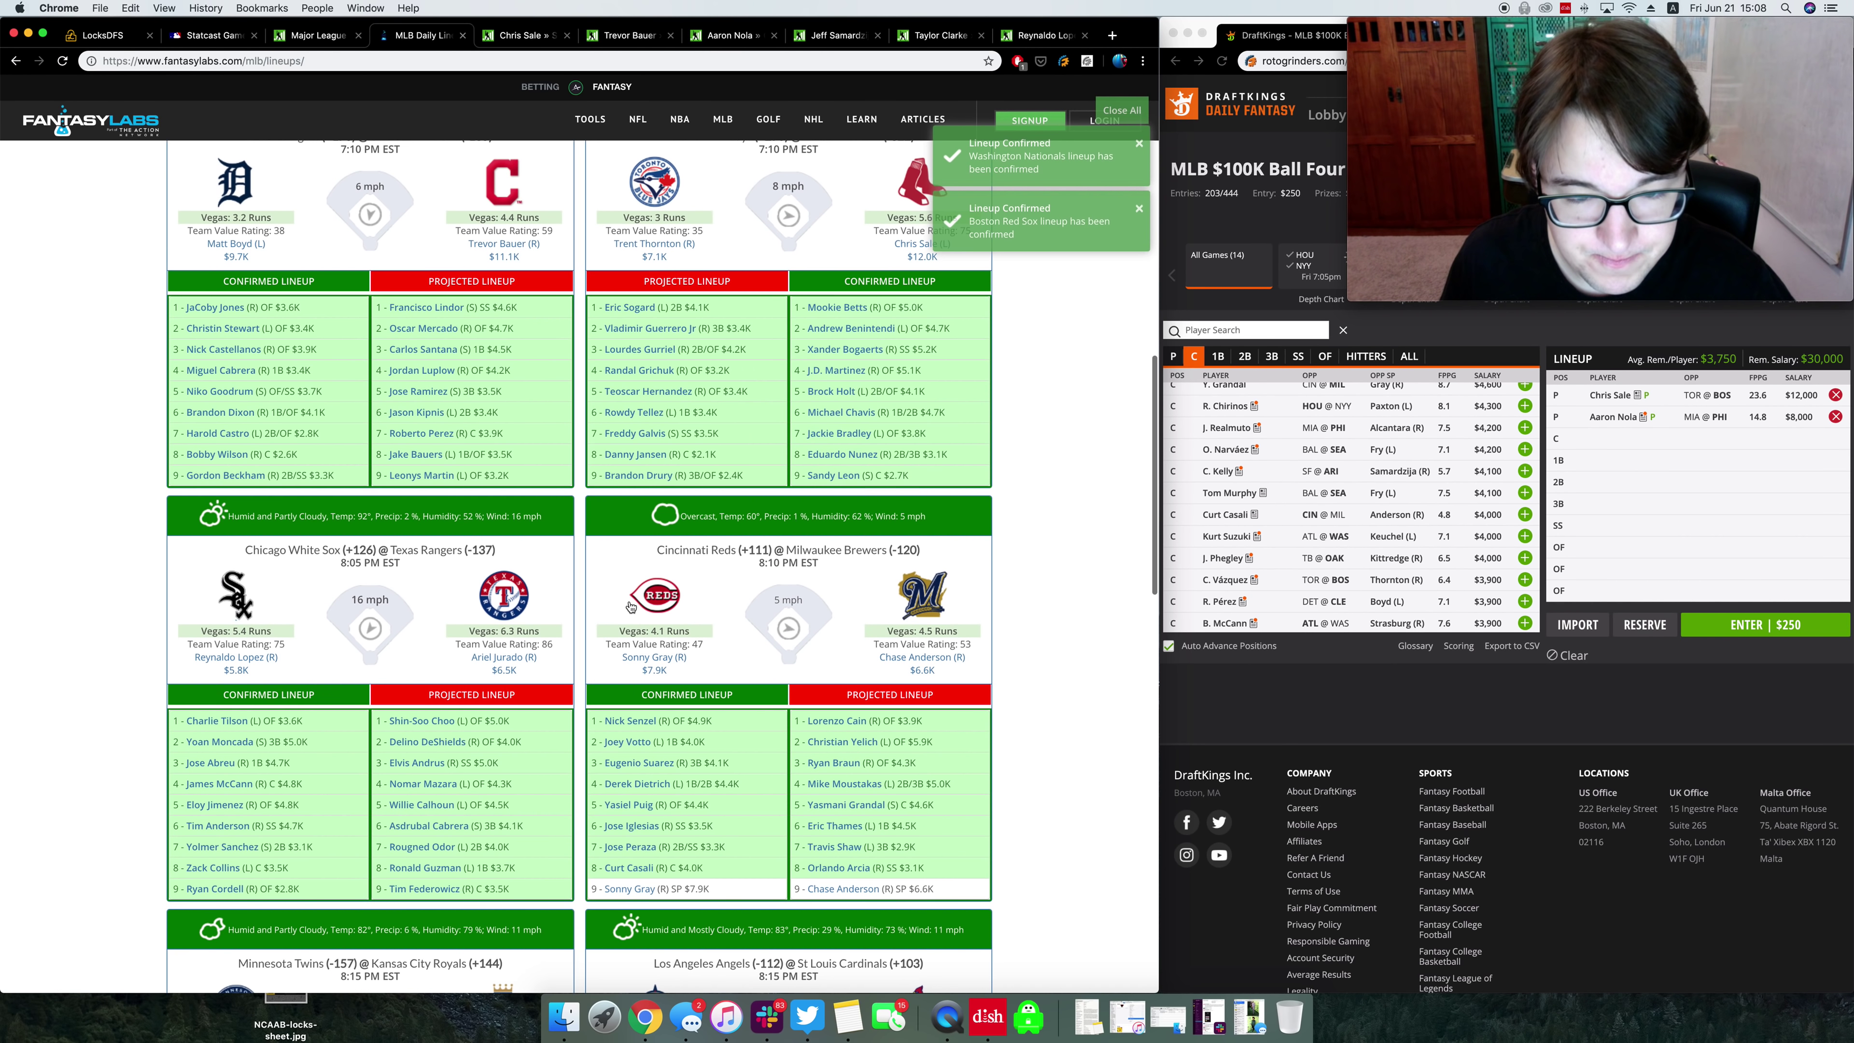
scroll(630, 605, "down", 3)
scroll(630, 605, "up", 5)
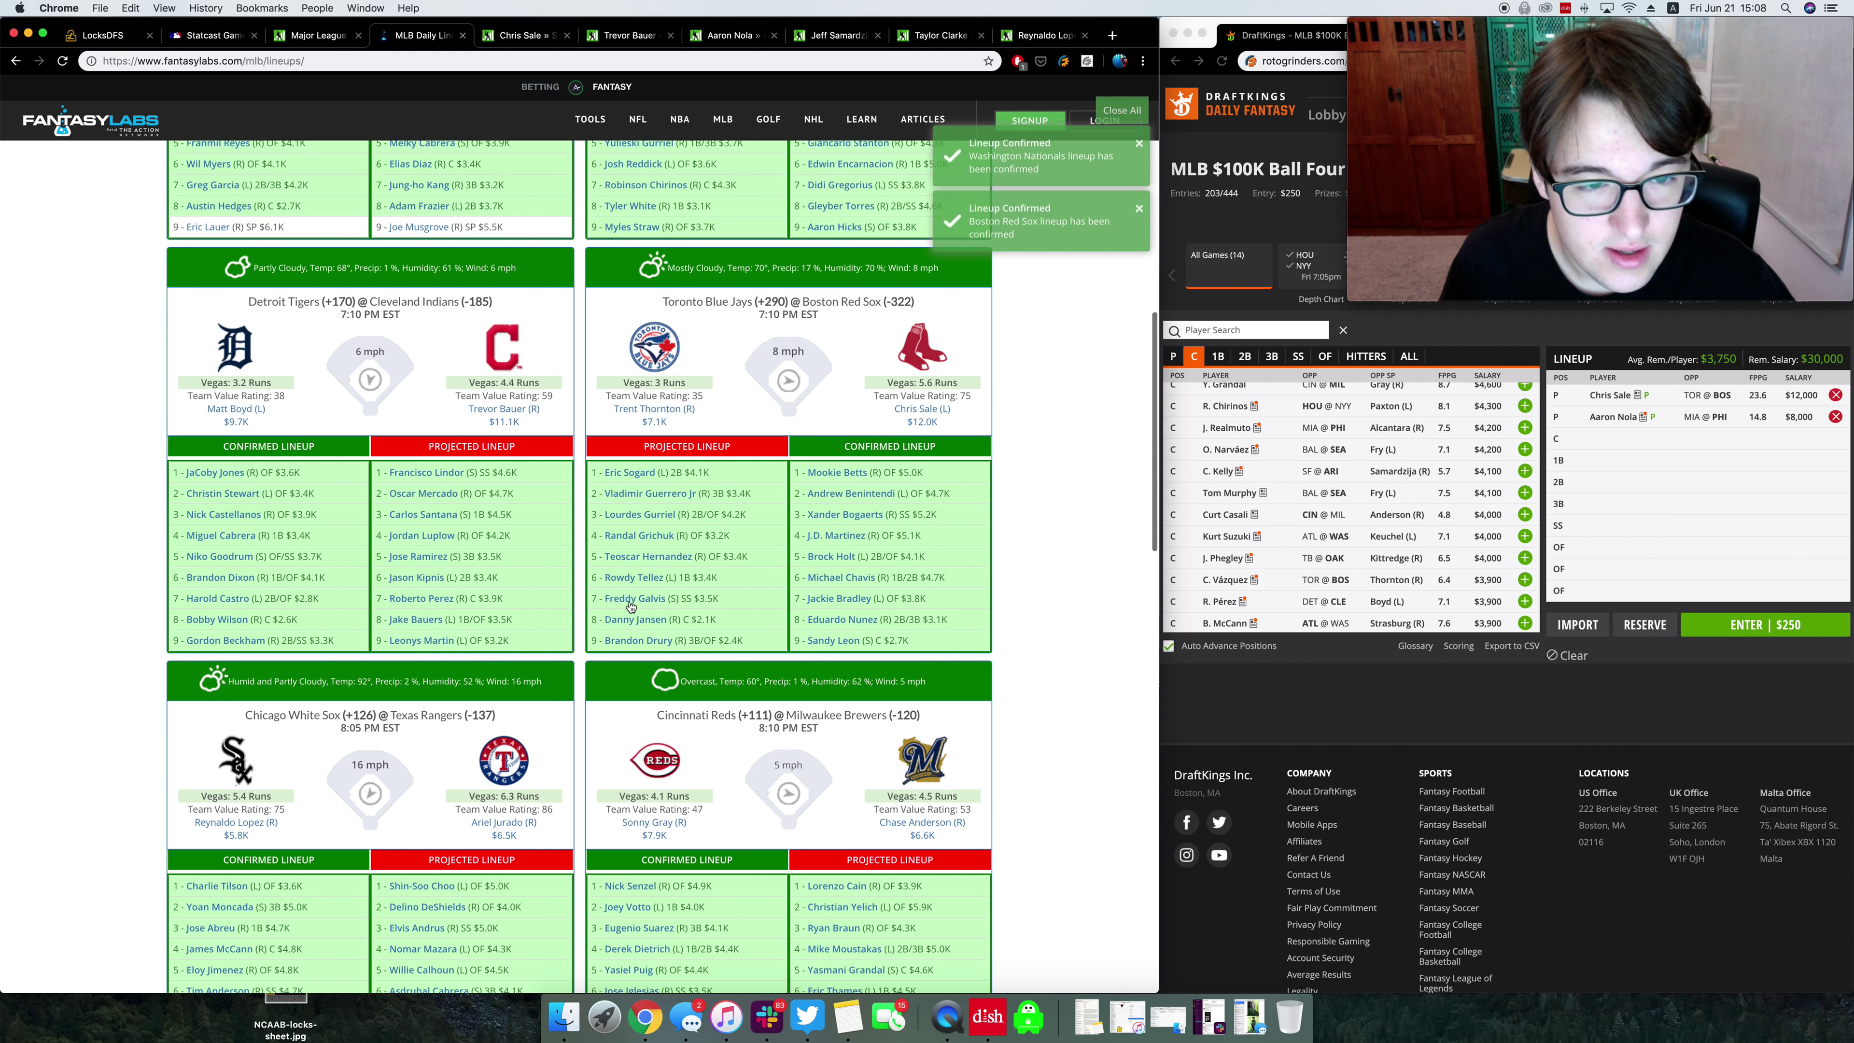
Step: Review the lineups, salaries and Vegas run totals of the games from 7:10 PM through 8:15 PM
scroll(630, 606, "down", 5)
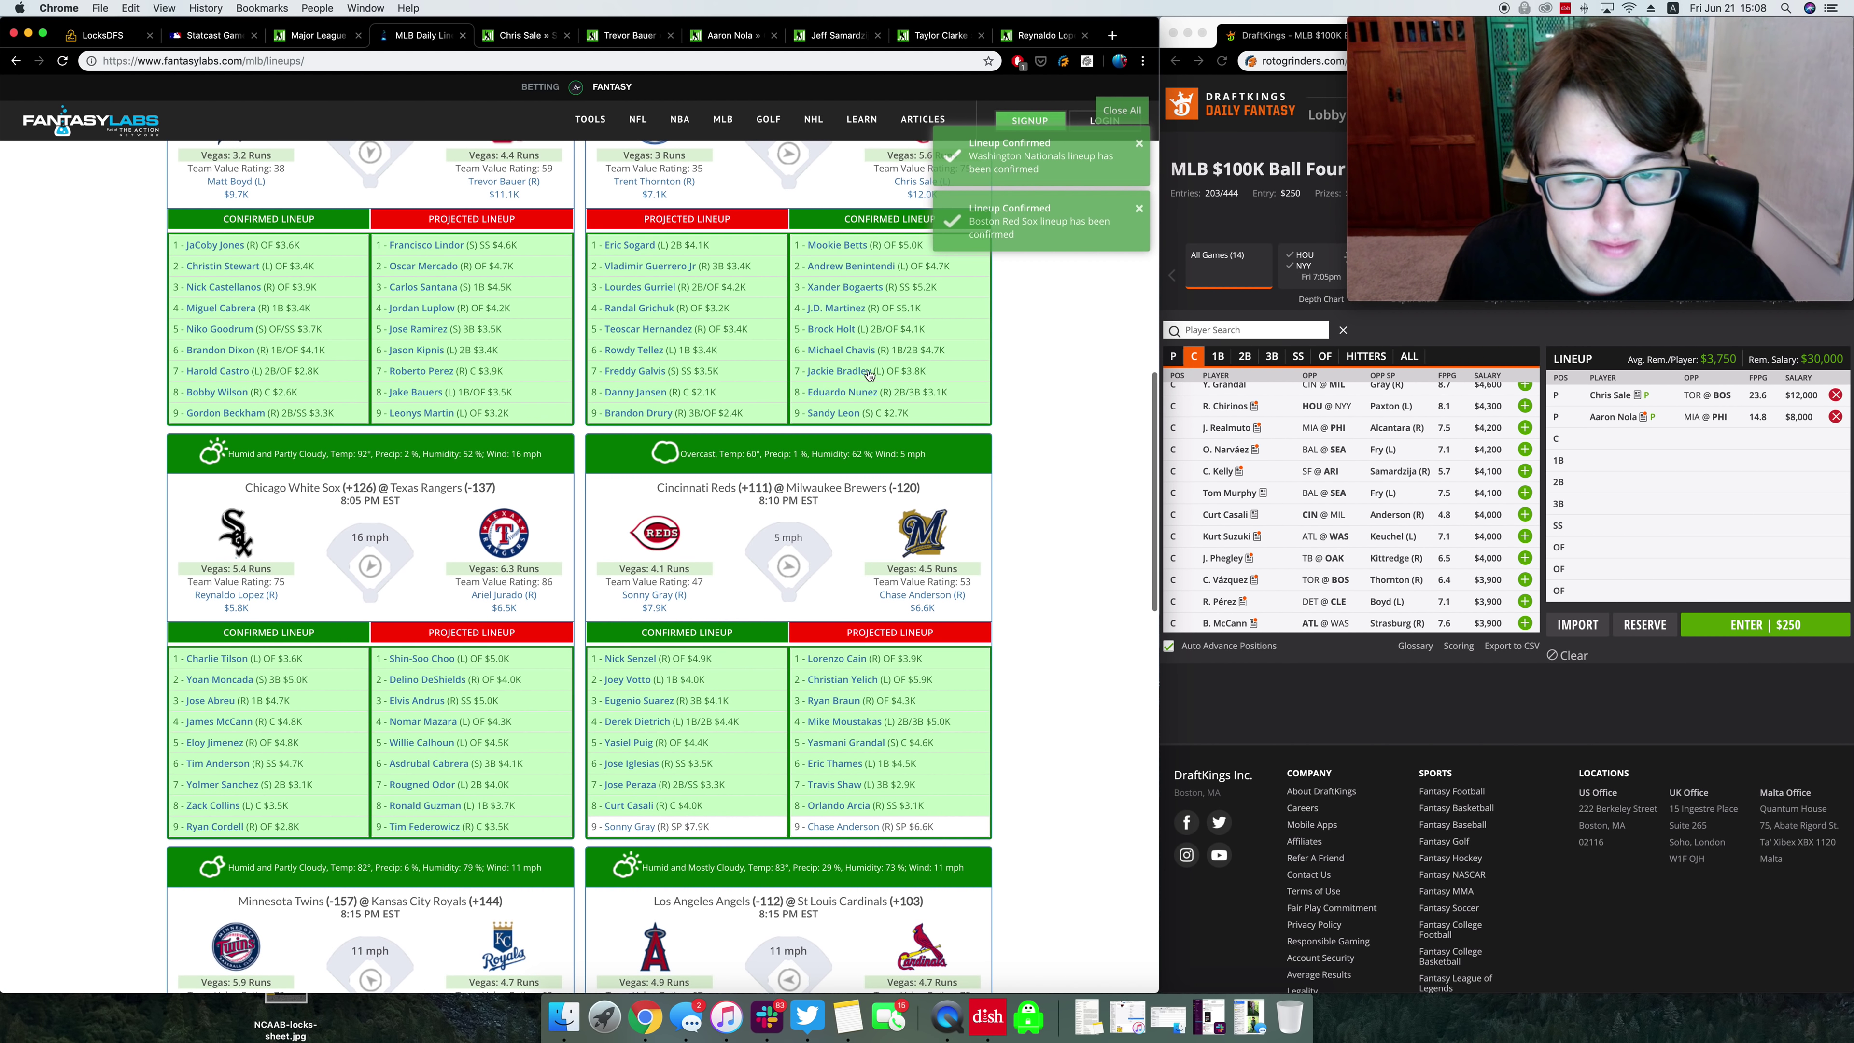
scroll(948, 558, "down", 5)
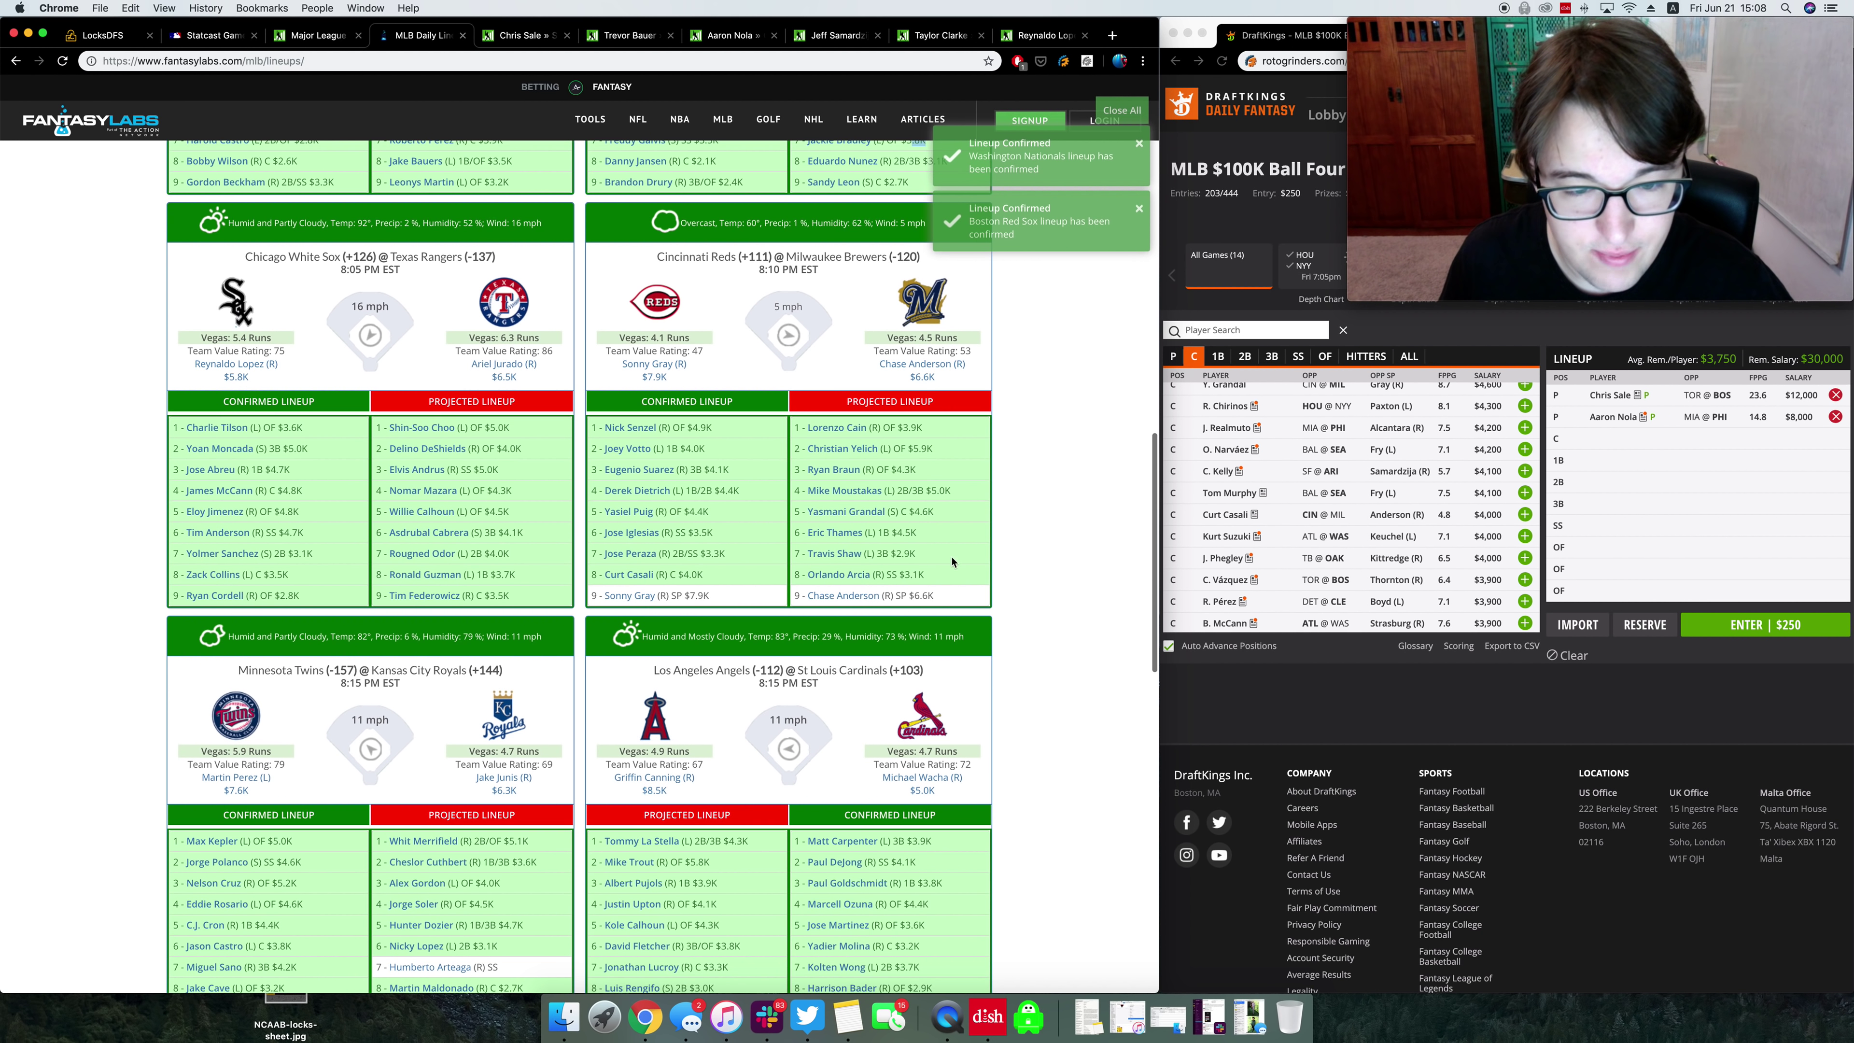
scroll(961, 560, "down", 1)
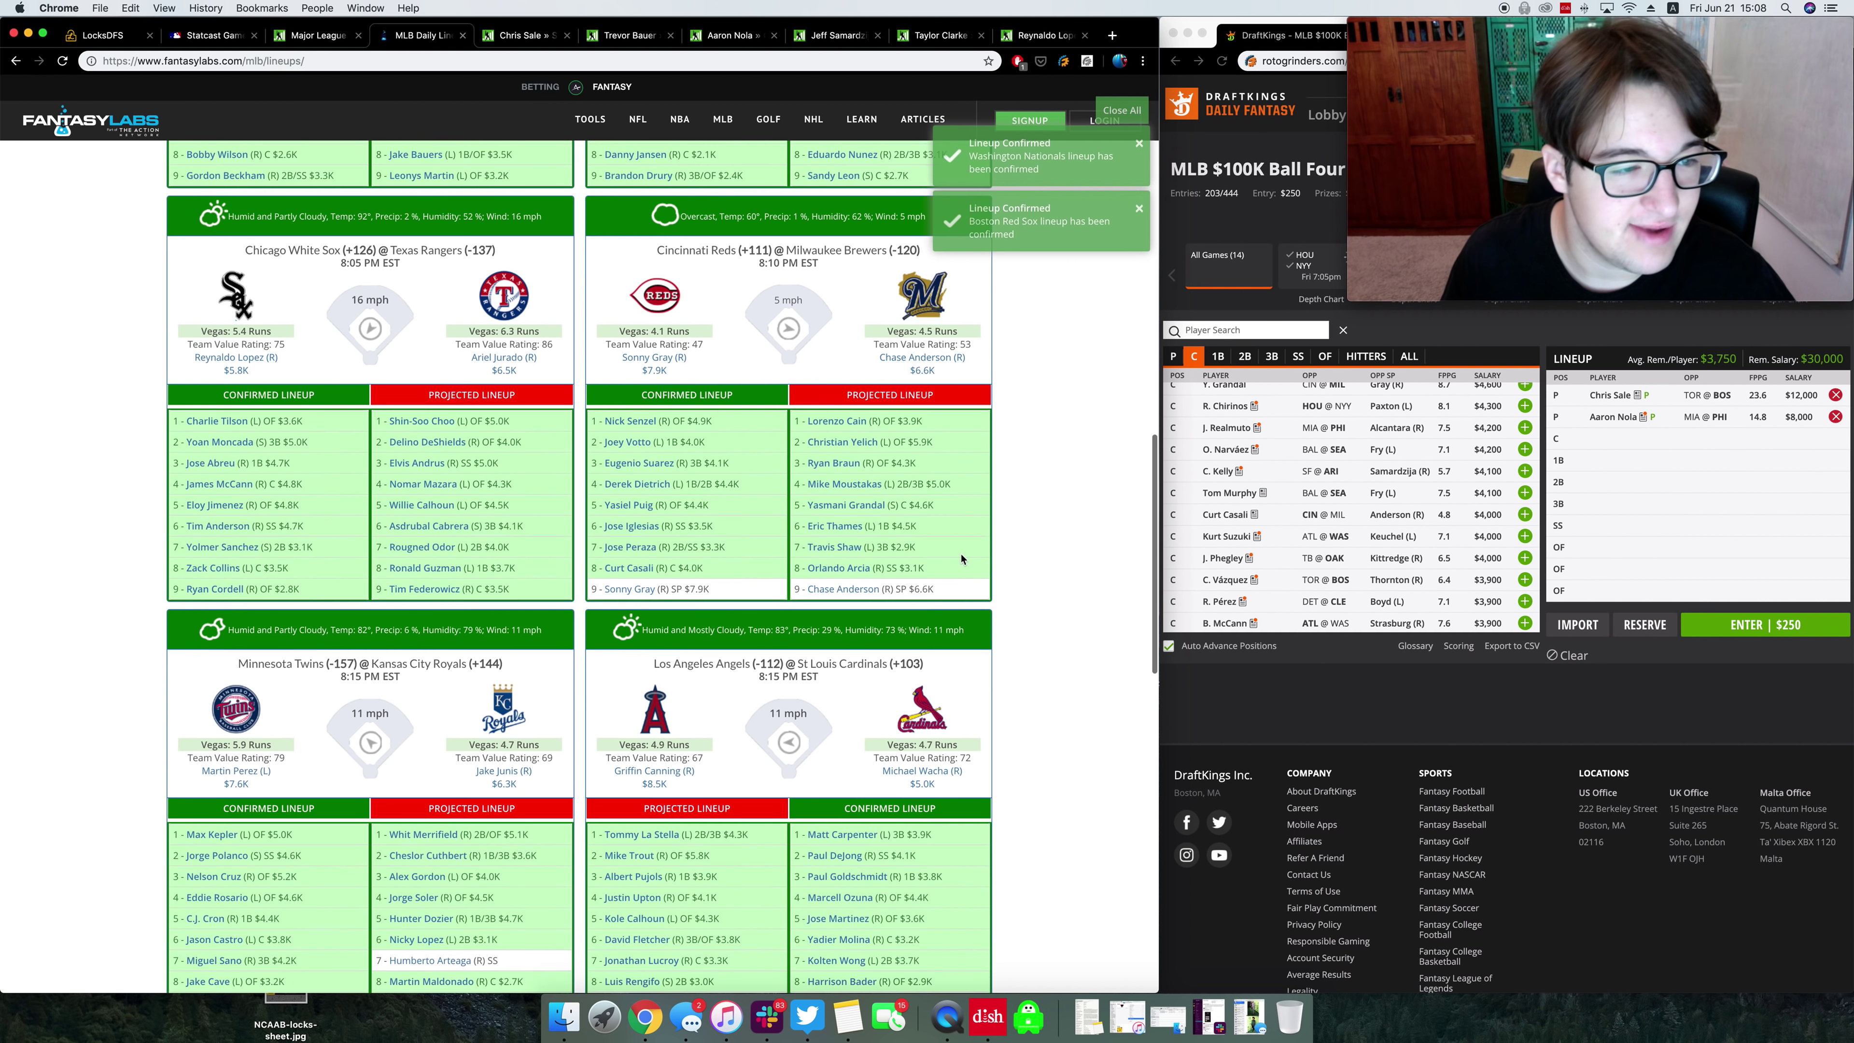
scroll(961, 559, "down", 1)
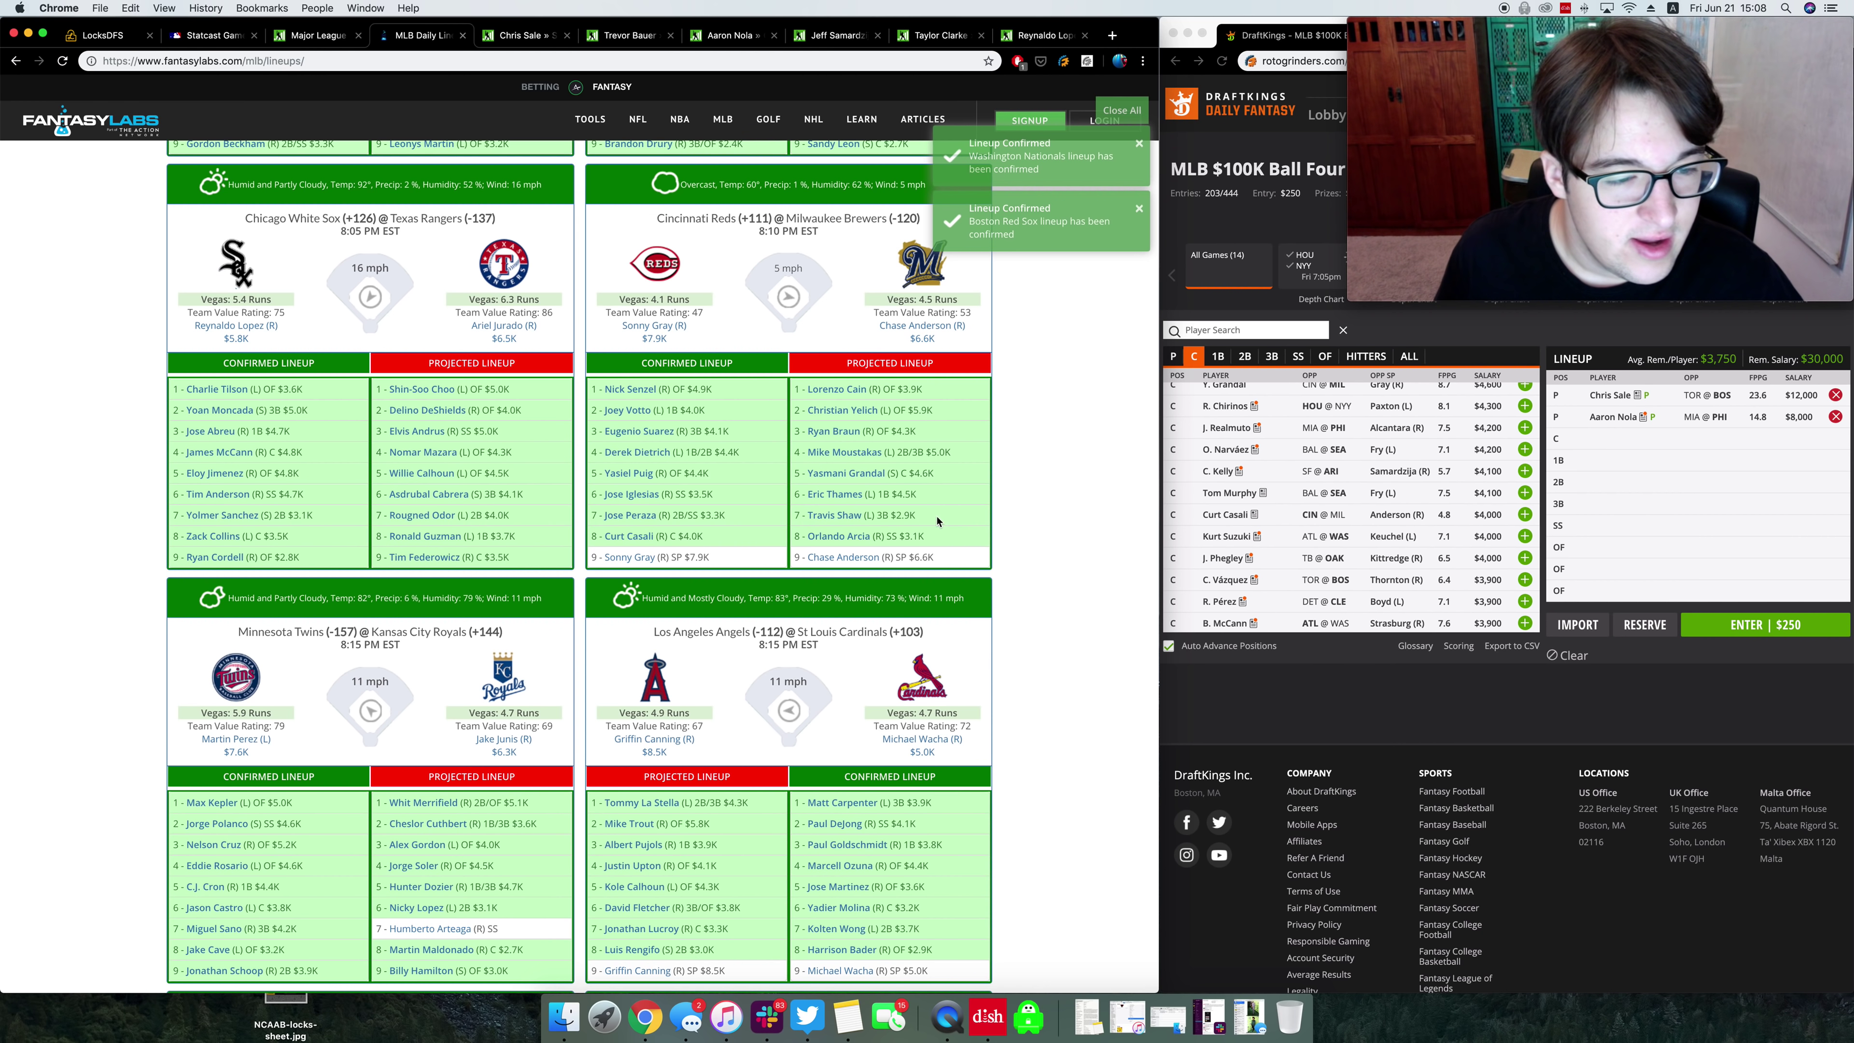
scroll(937, 520, "down", 1)
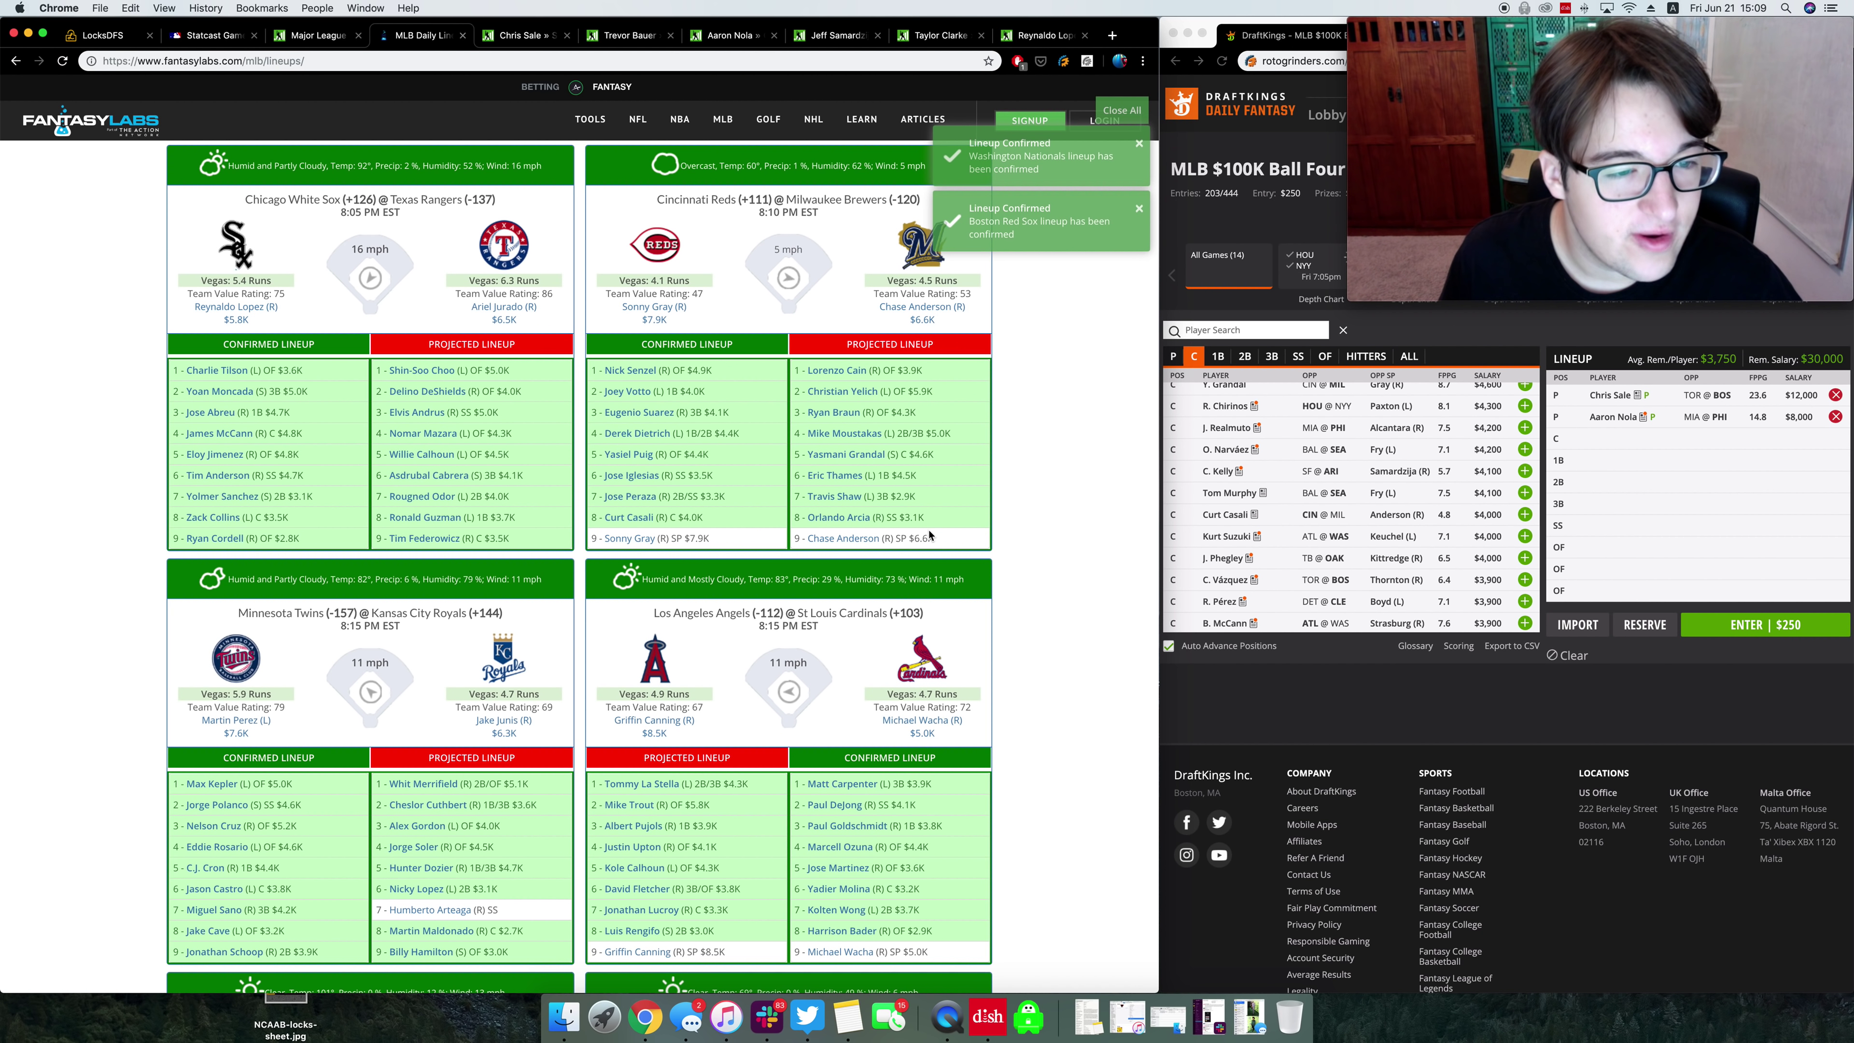
scroll(920, 535, "down", 2)
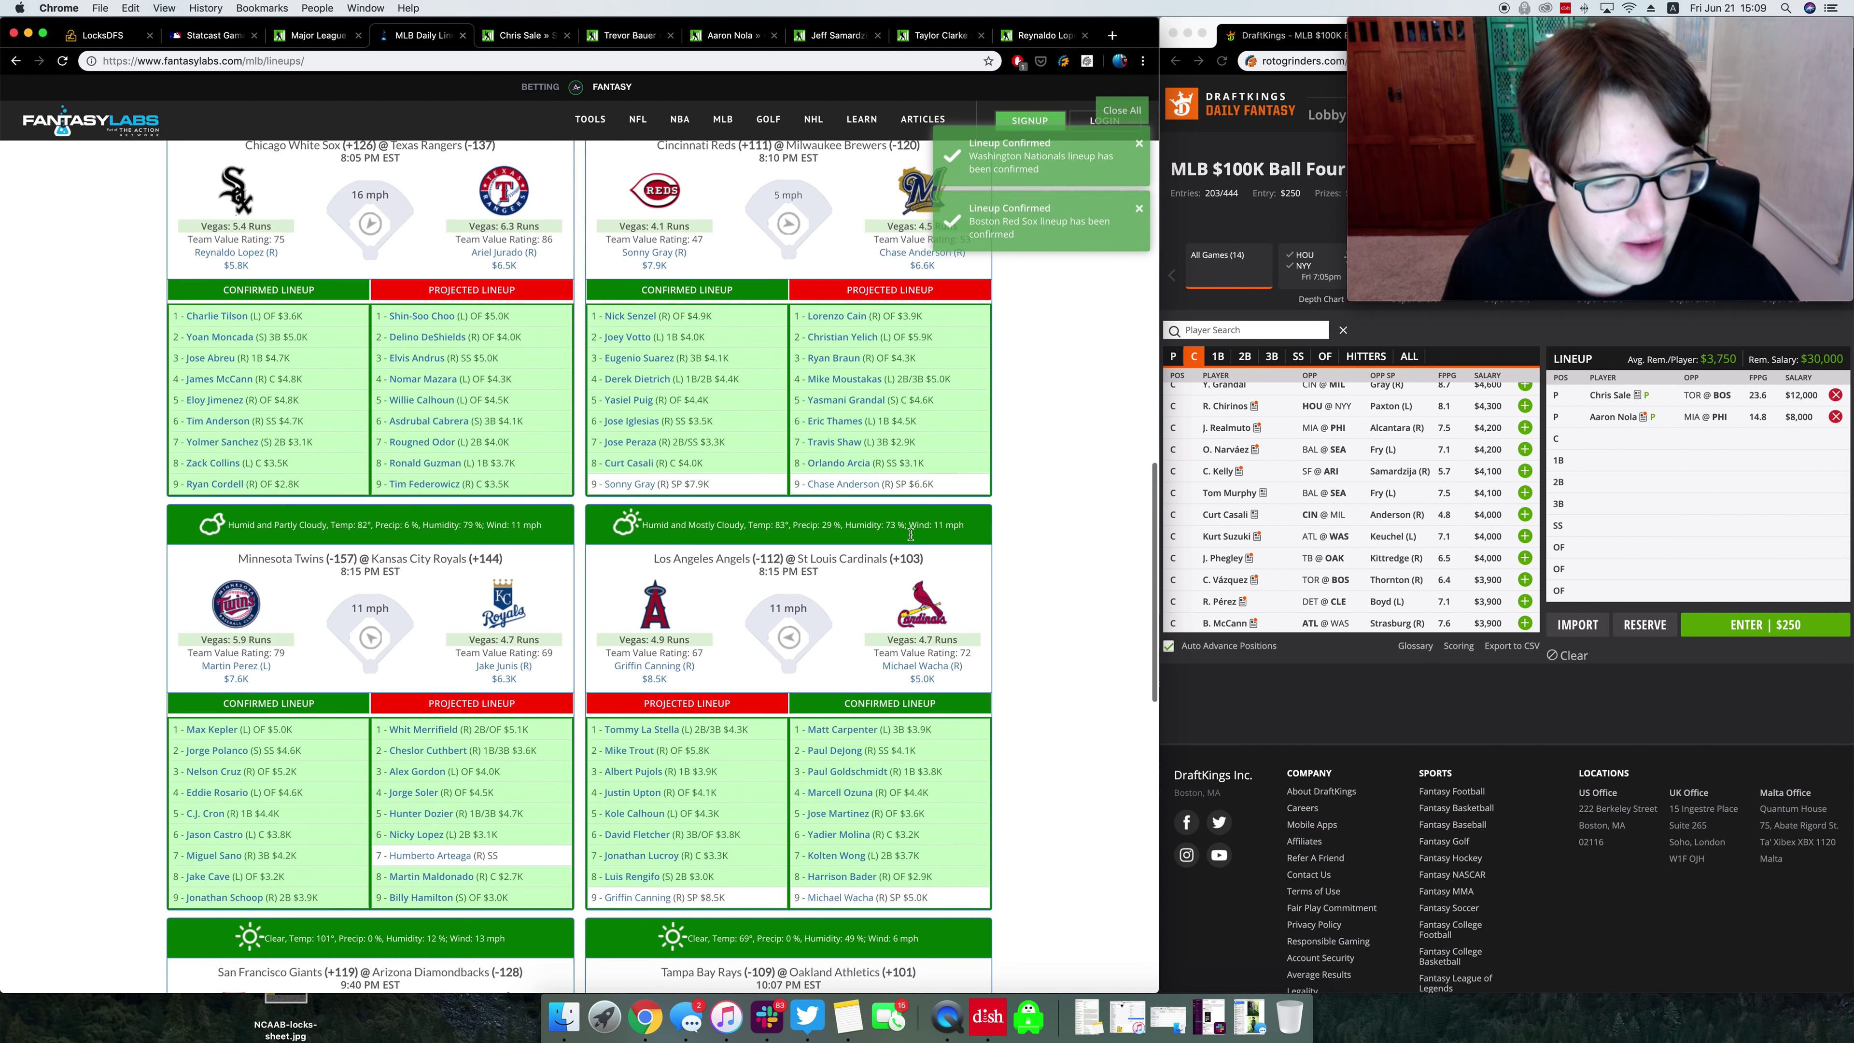
scroll(910, 535, "down", 3)
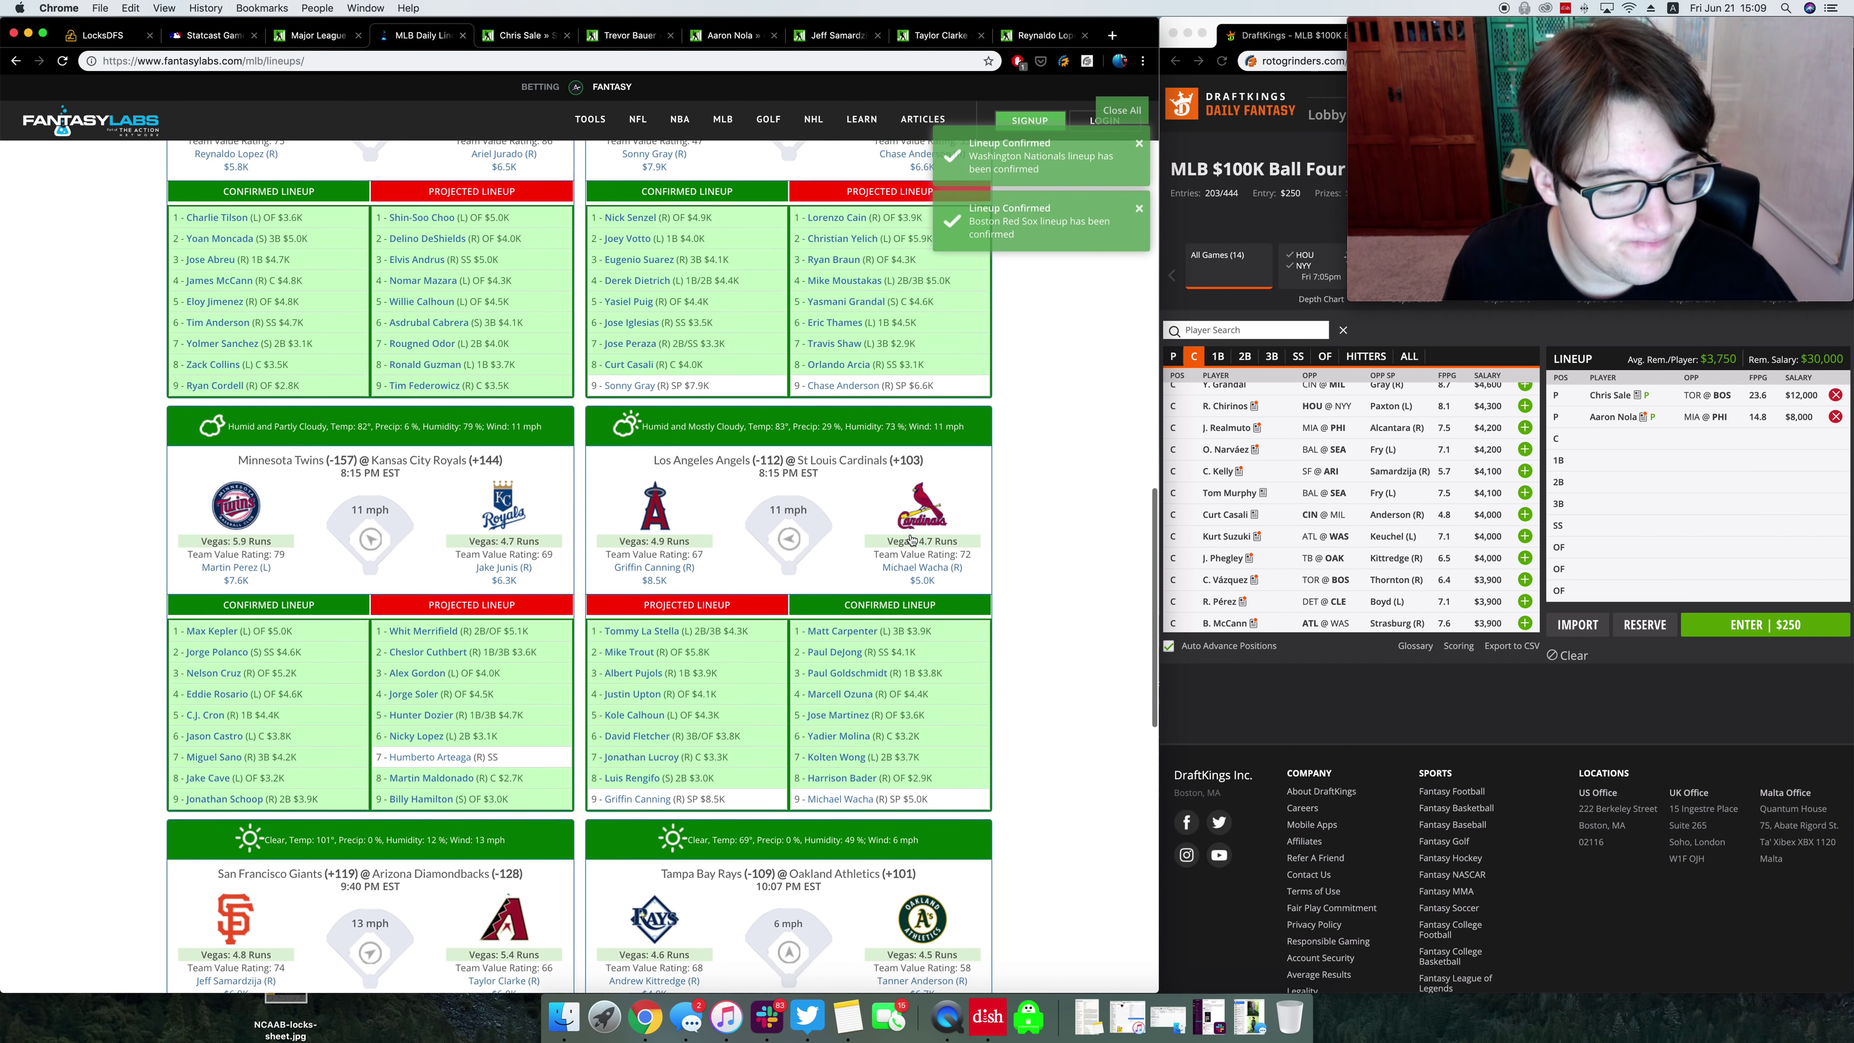
scroll(911, 539, "down", 3)
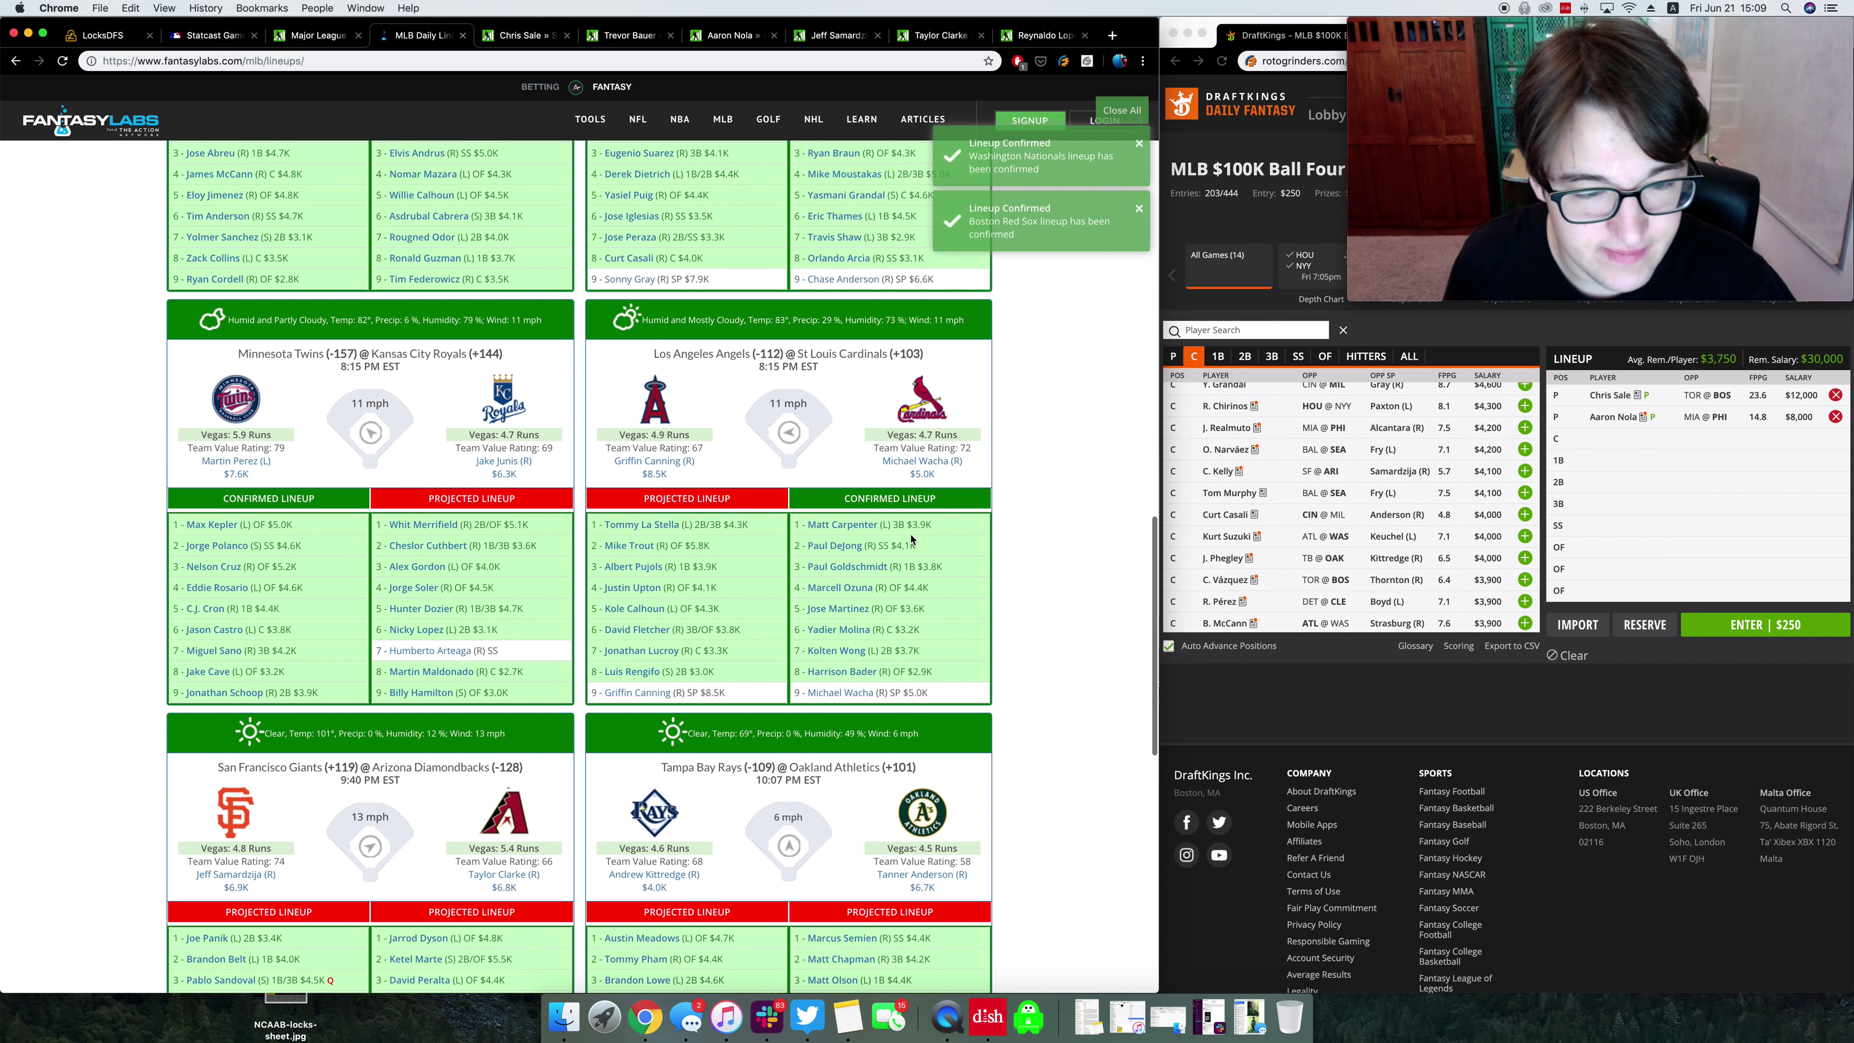
scroll(911, 538, "down", 1)
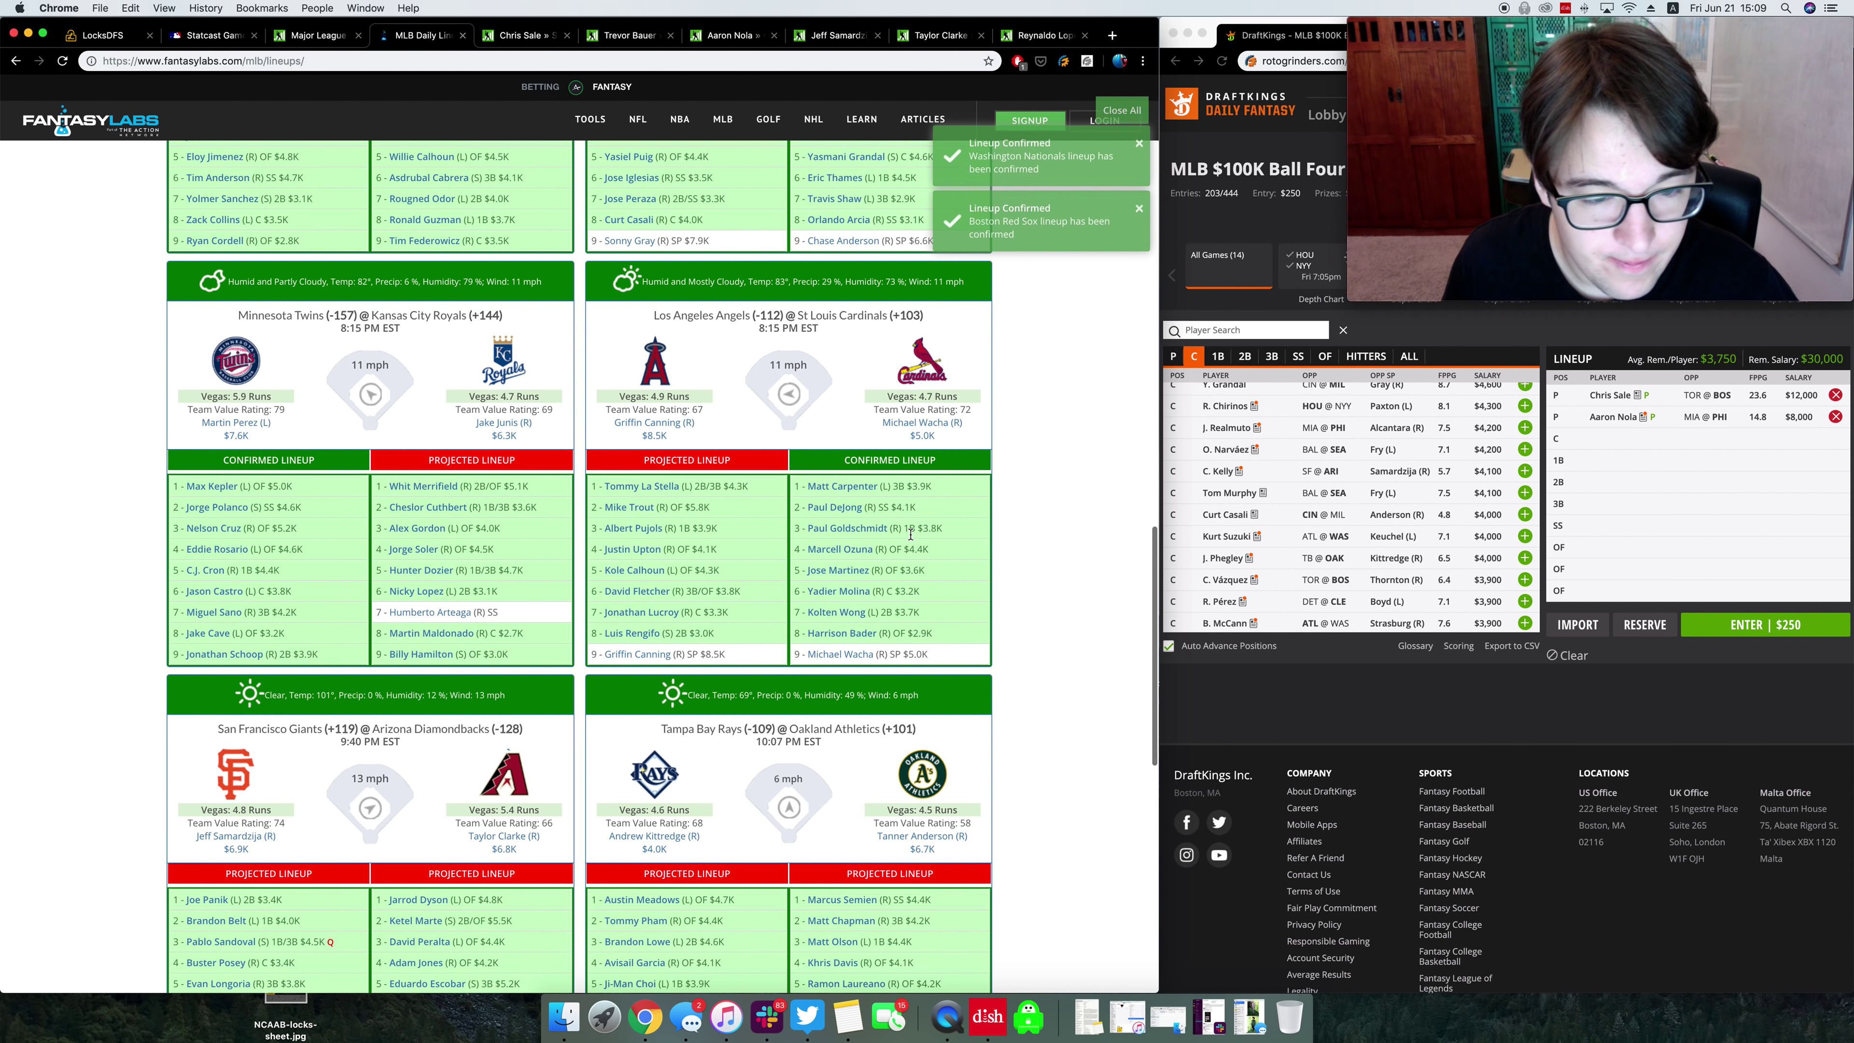
Step: Examine the projected lineups and opposing pitchers of the late games from 9:40 PM to 10:10 PM
scroll(910, 534, "down", 12)
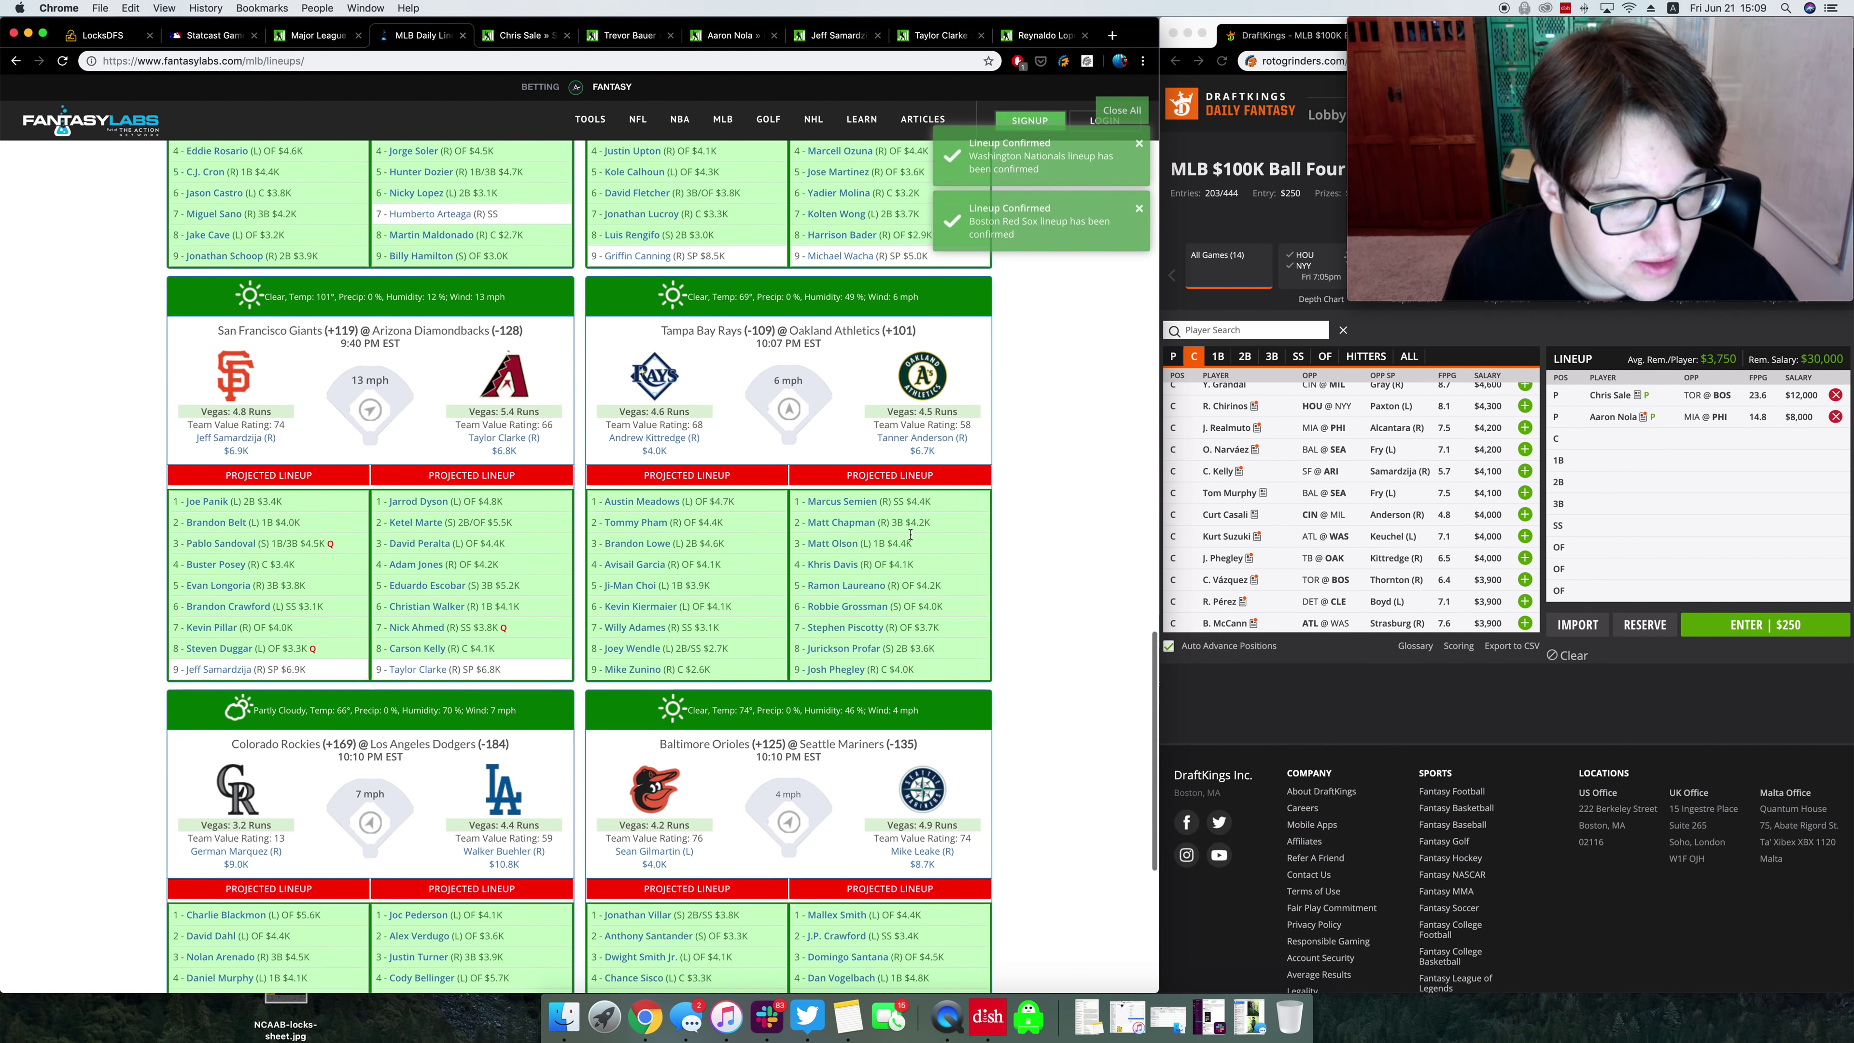
scroll(912, 537, "down", 2)
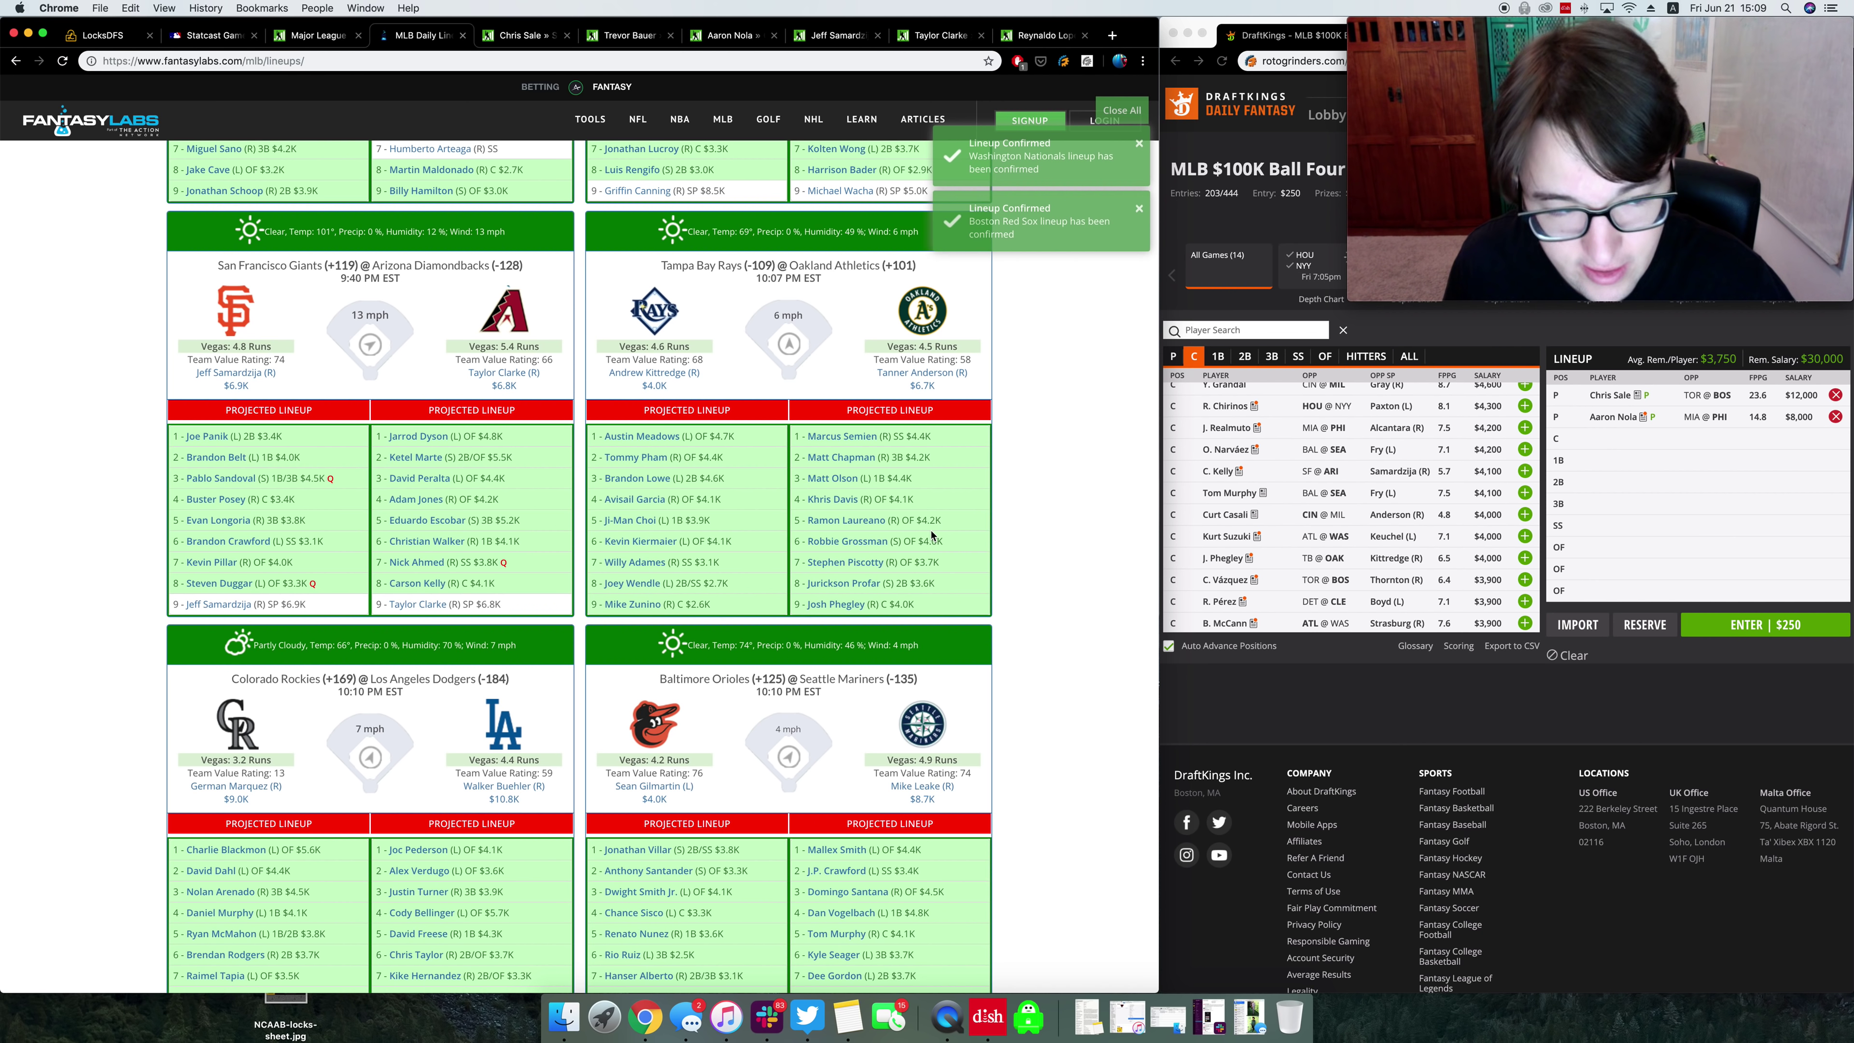
scroll(905, 526, "down", 3)
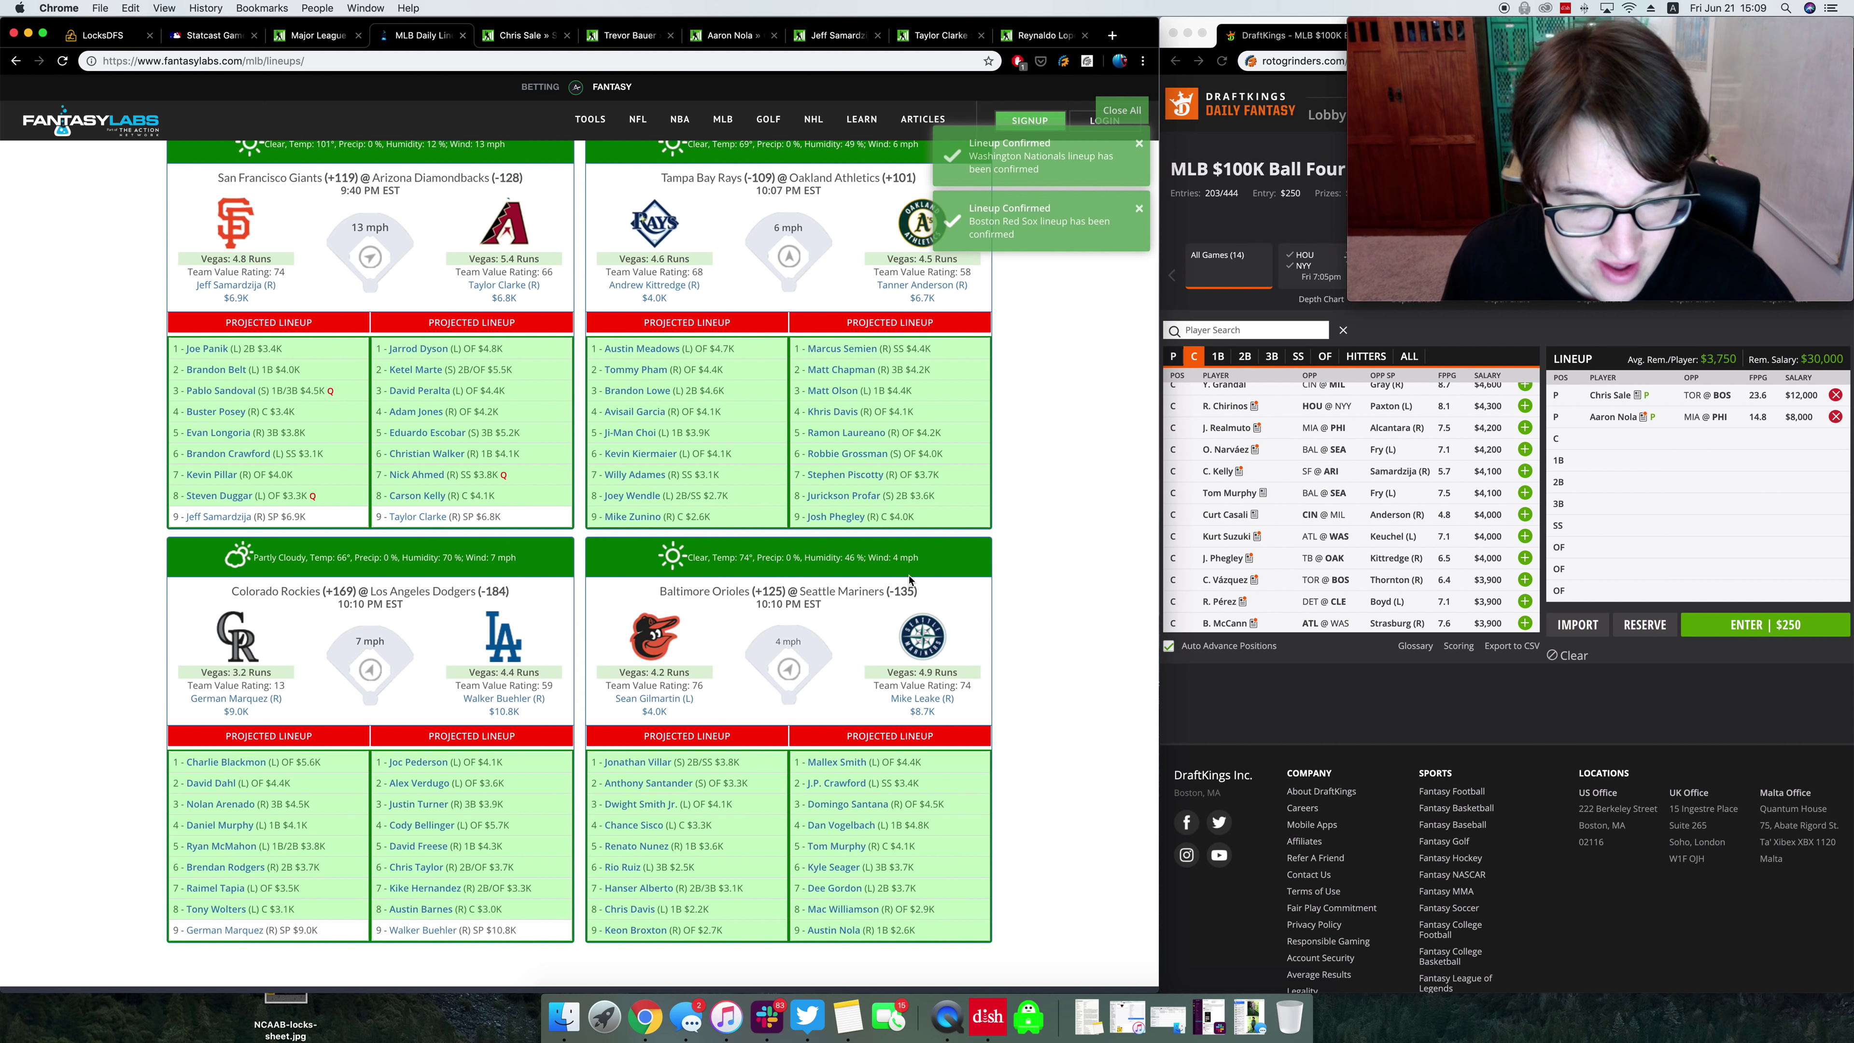
scroll(905, 584, "up", 2)
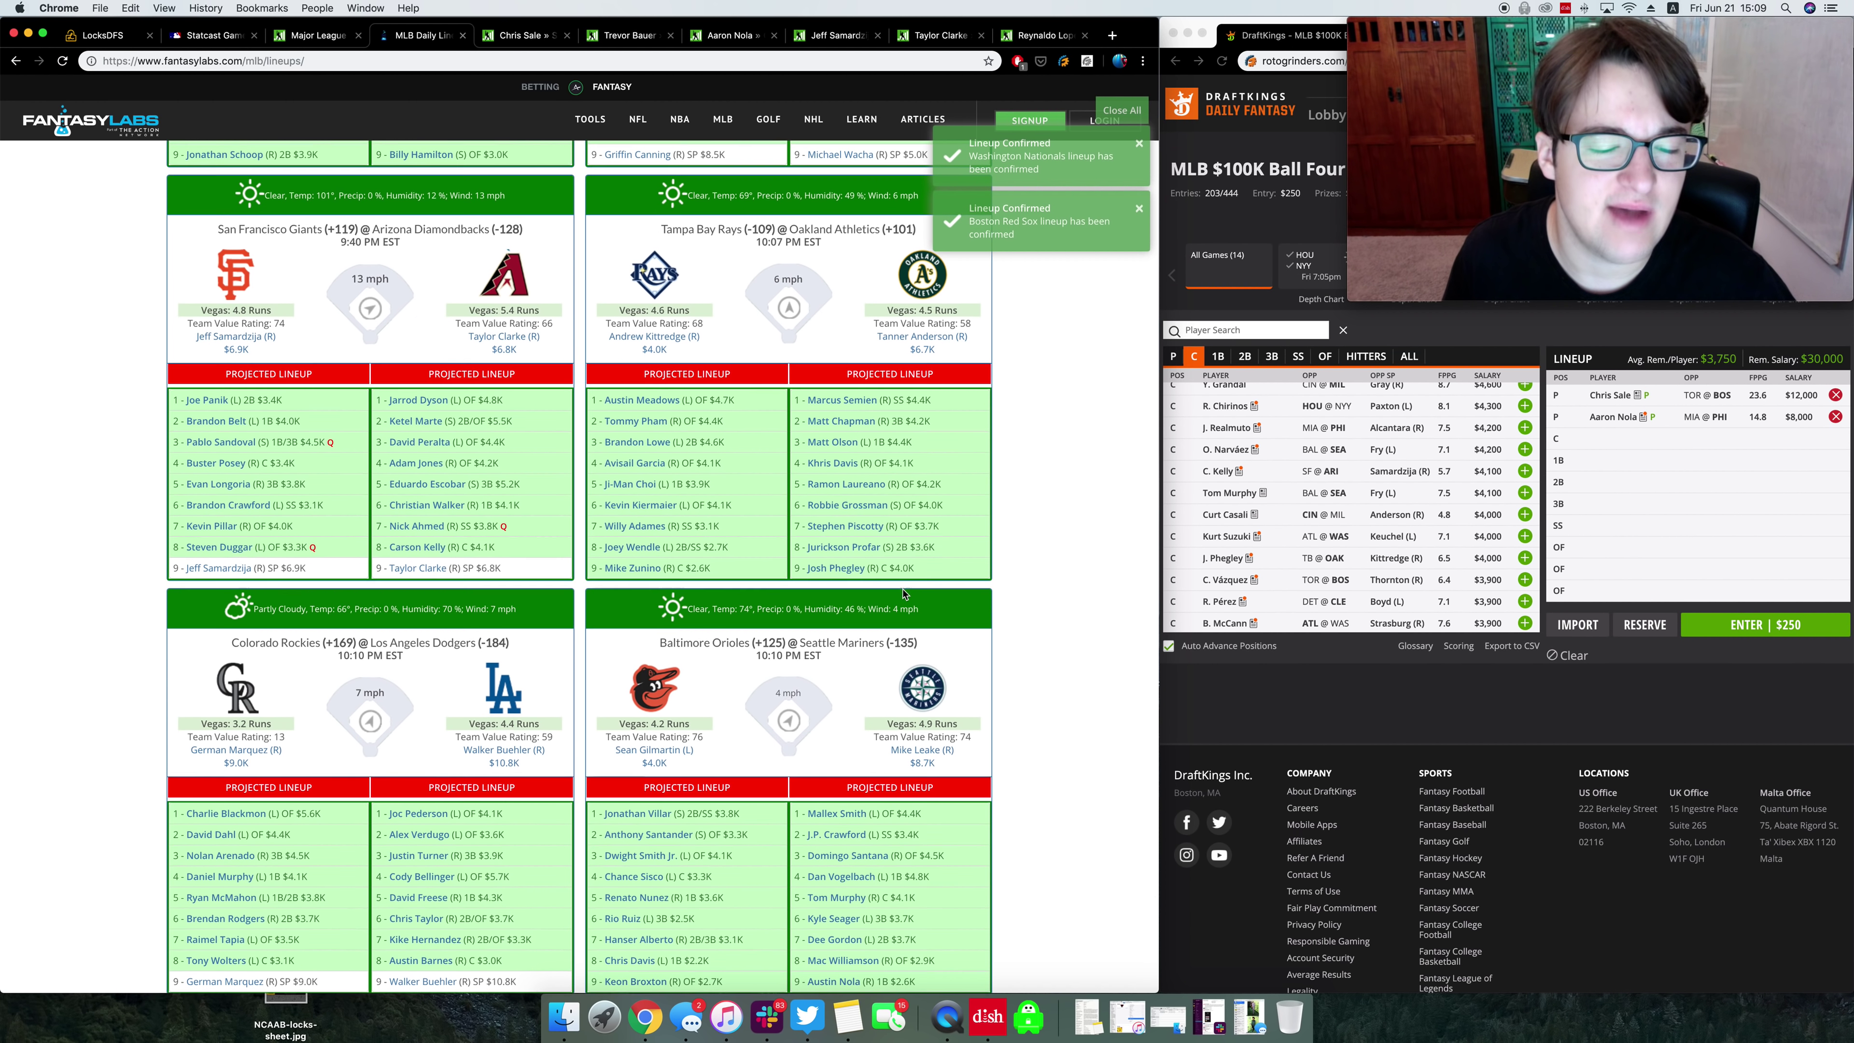
scroll(700, 742, "down", 2)
Step: Dismiss all lineup notifications and check Jonathan Villar's splits and ratings in his player card from the Orioles lineup
left_click_drag(740, 758, 599, 759)
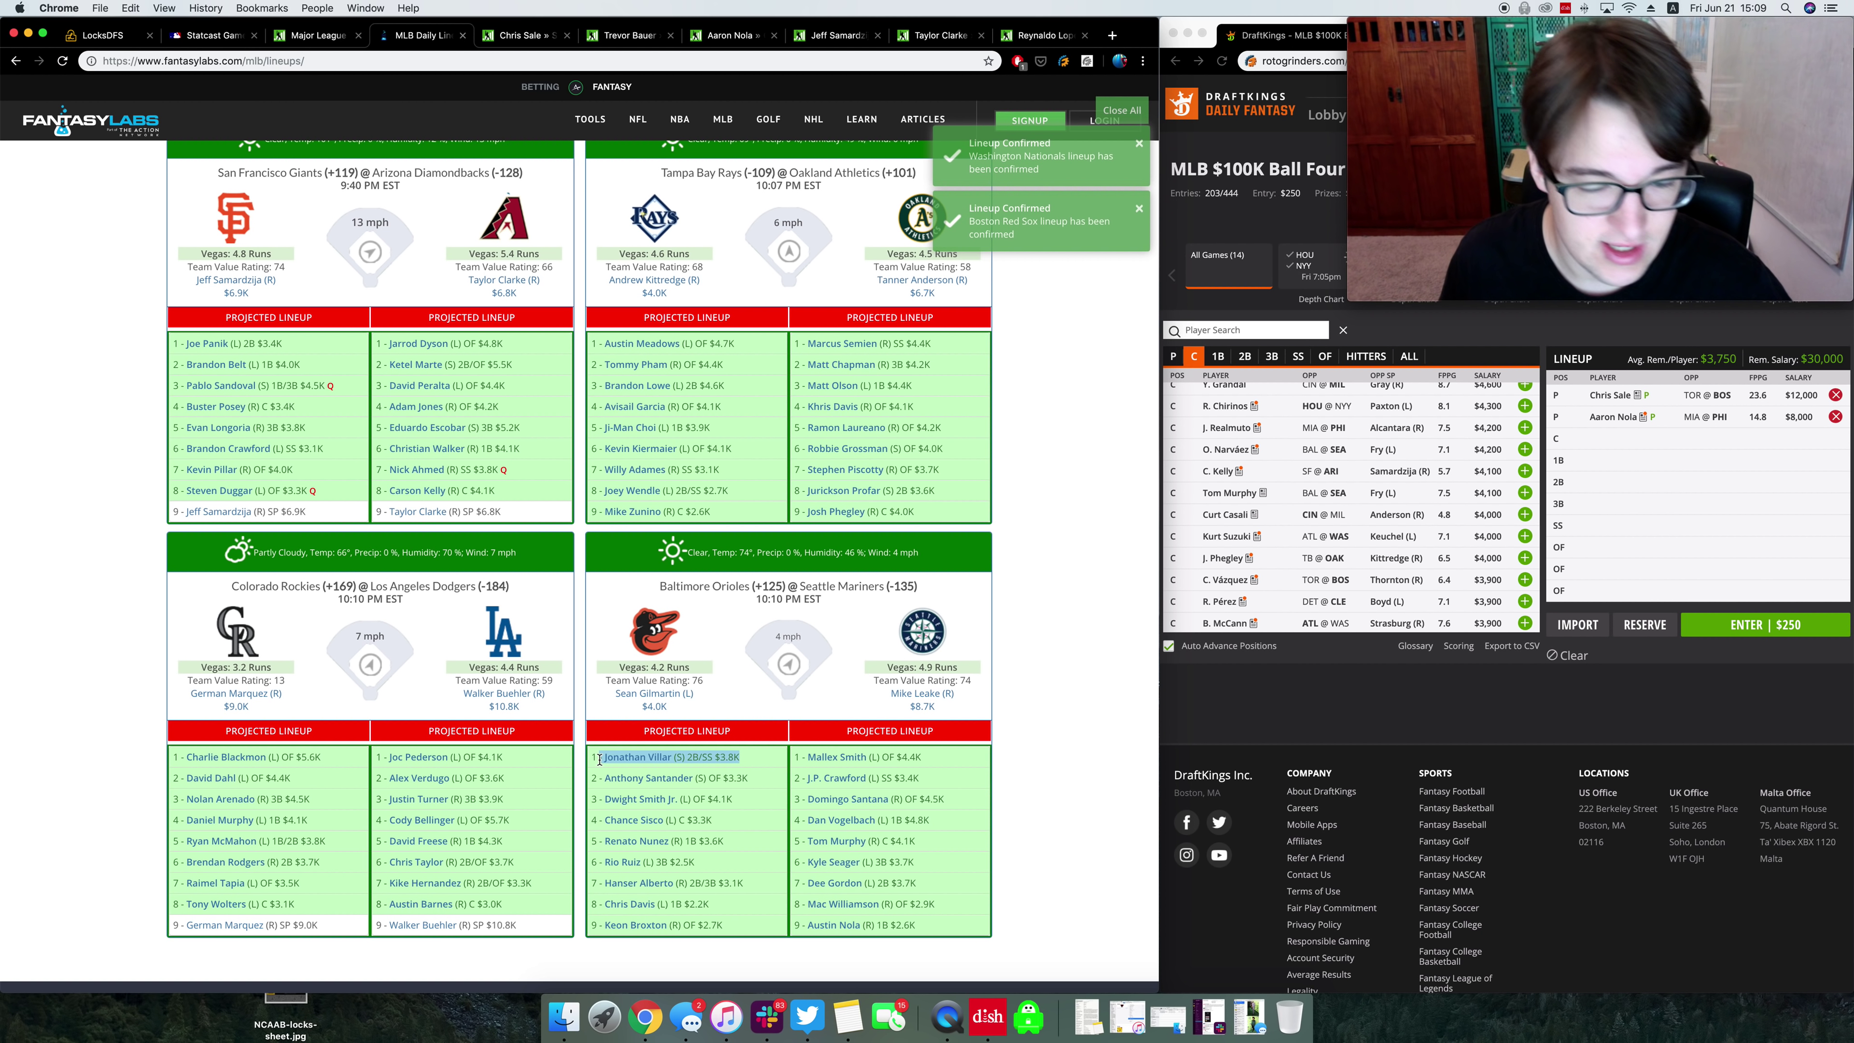
left_click(736, 757)
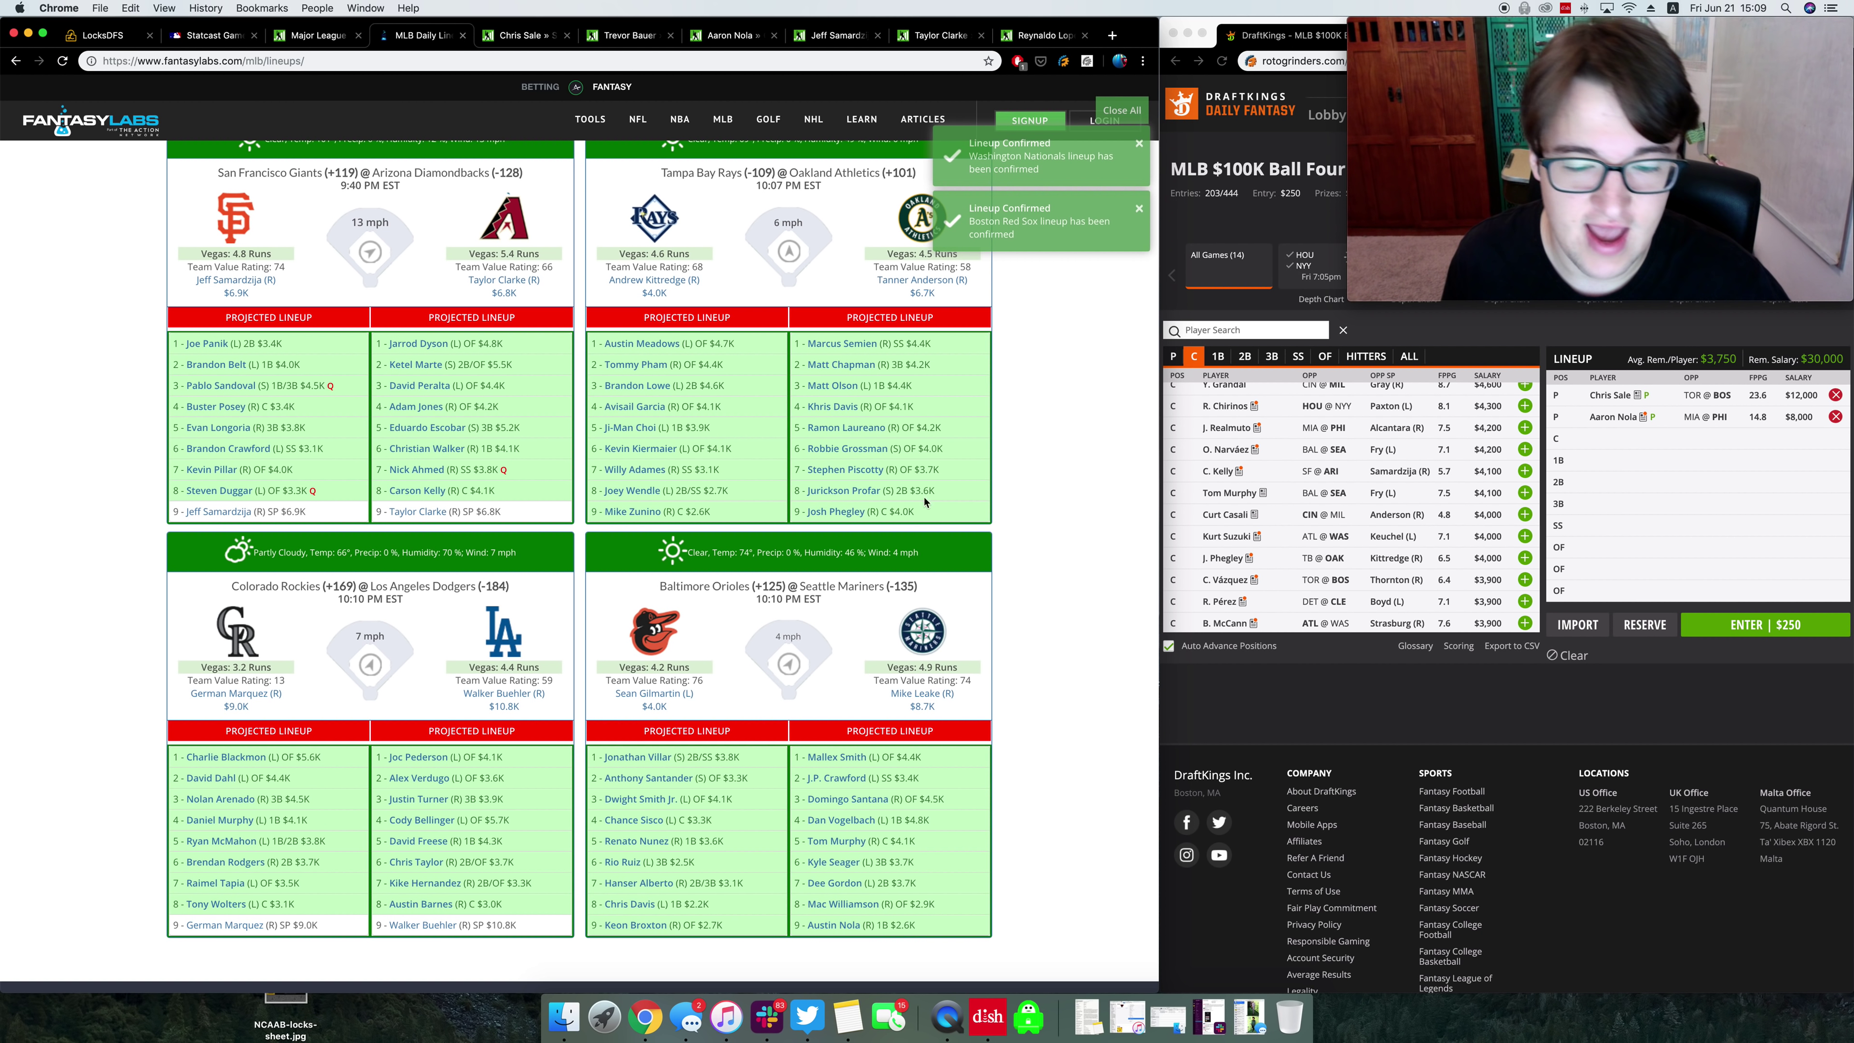
left_click(1111, 116)
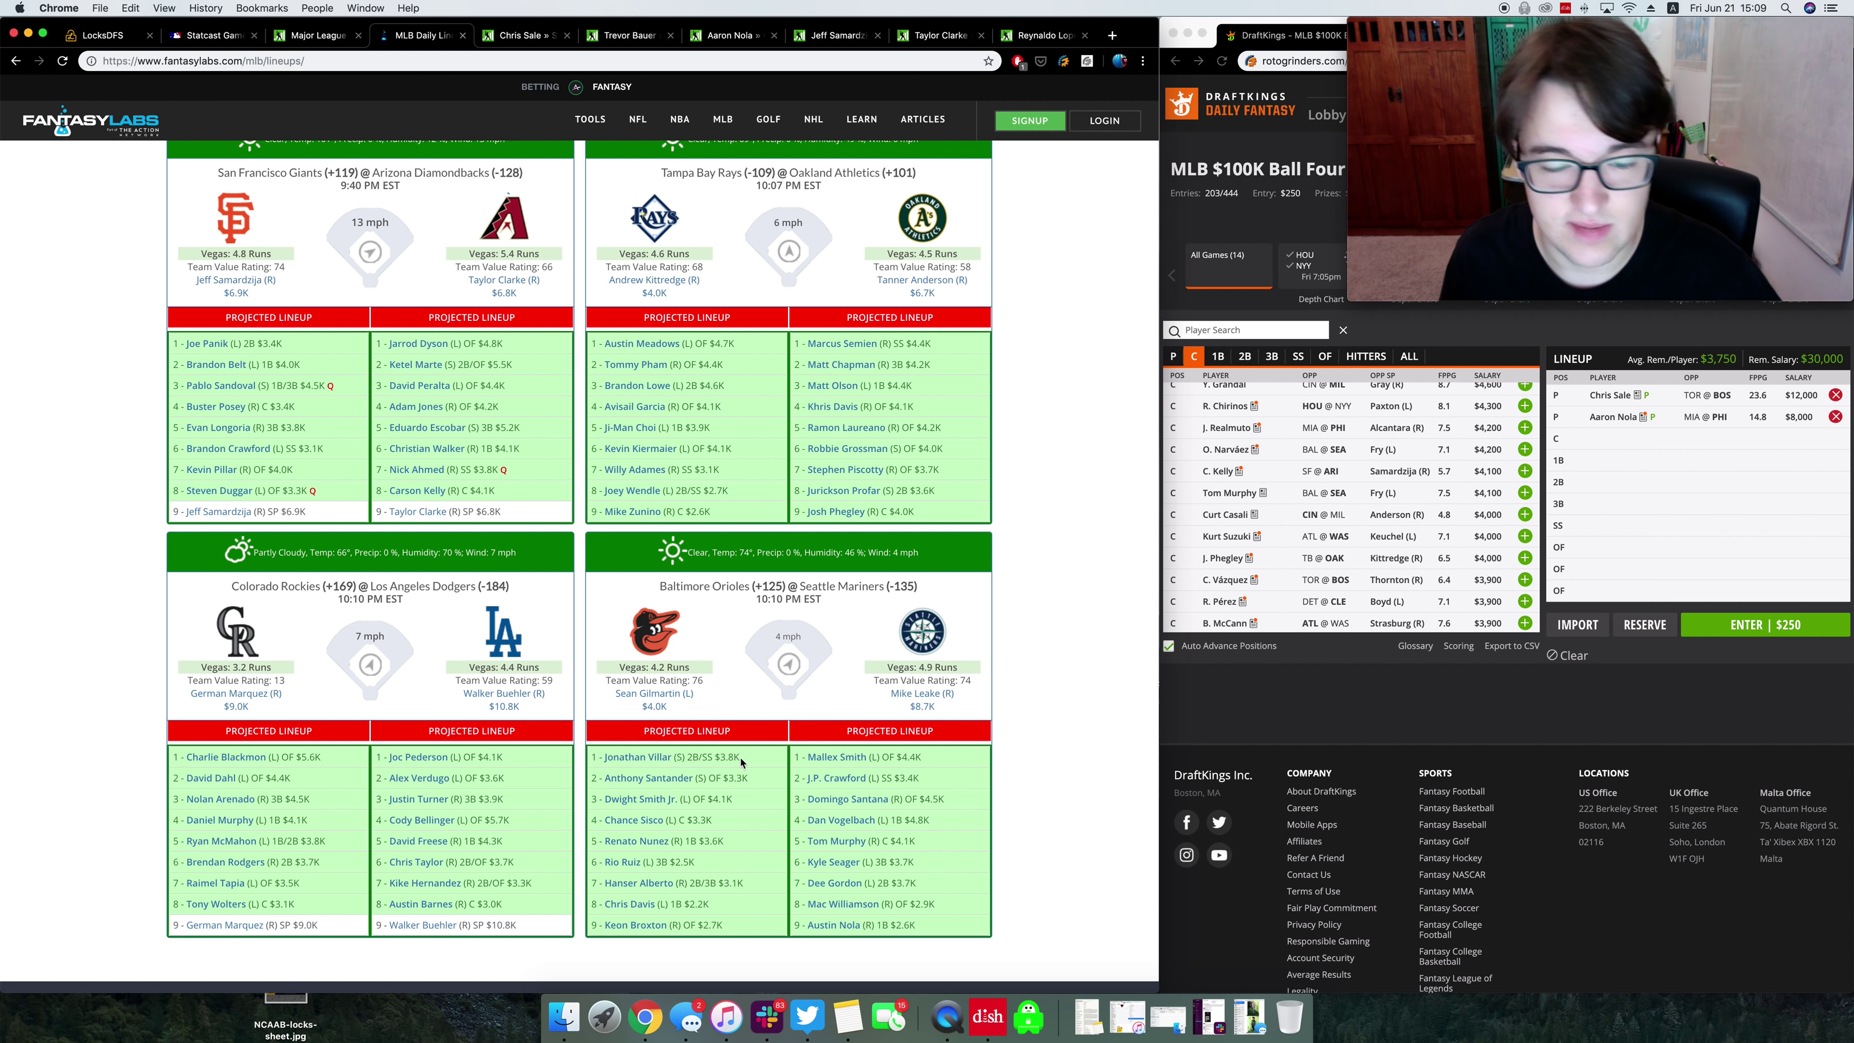
left_click(668, 756)
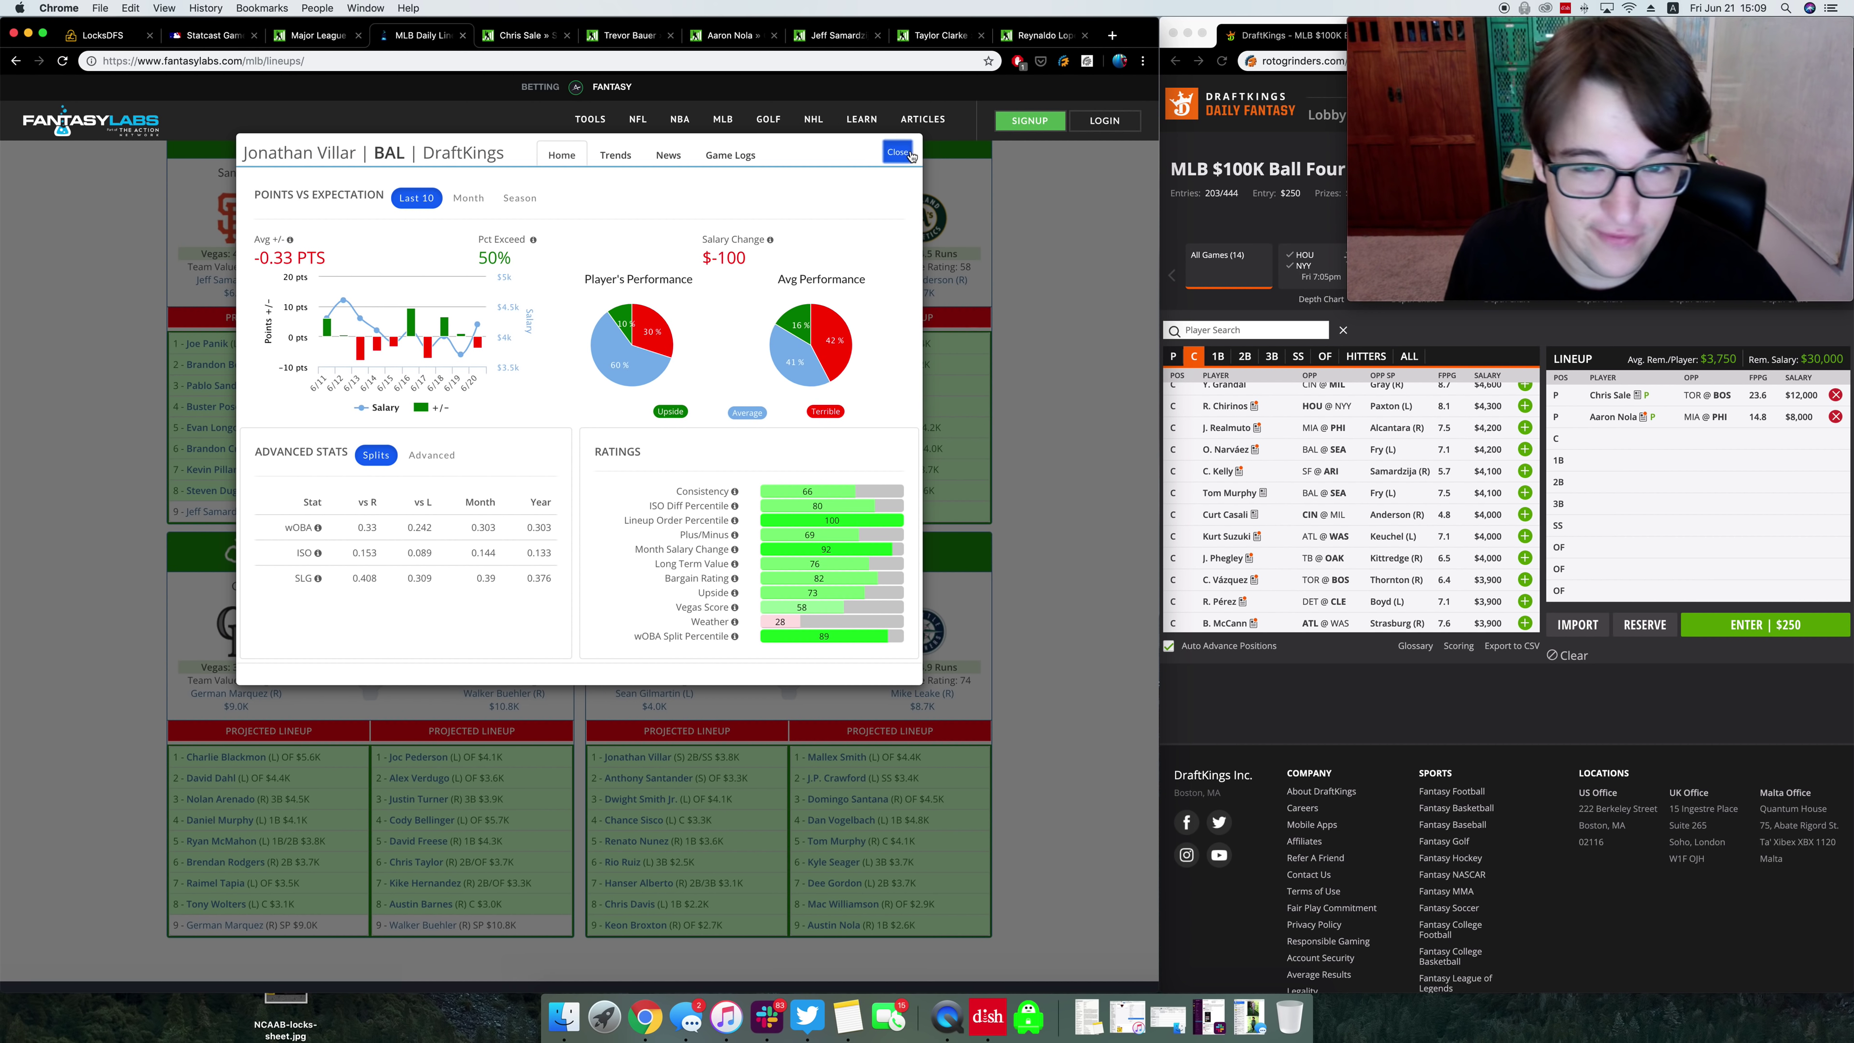
left_click(898, 152)
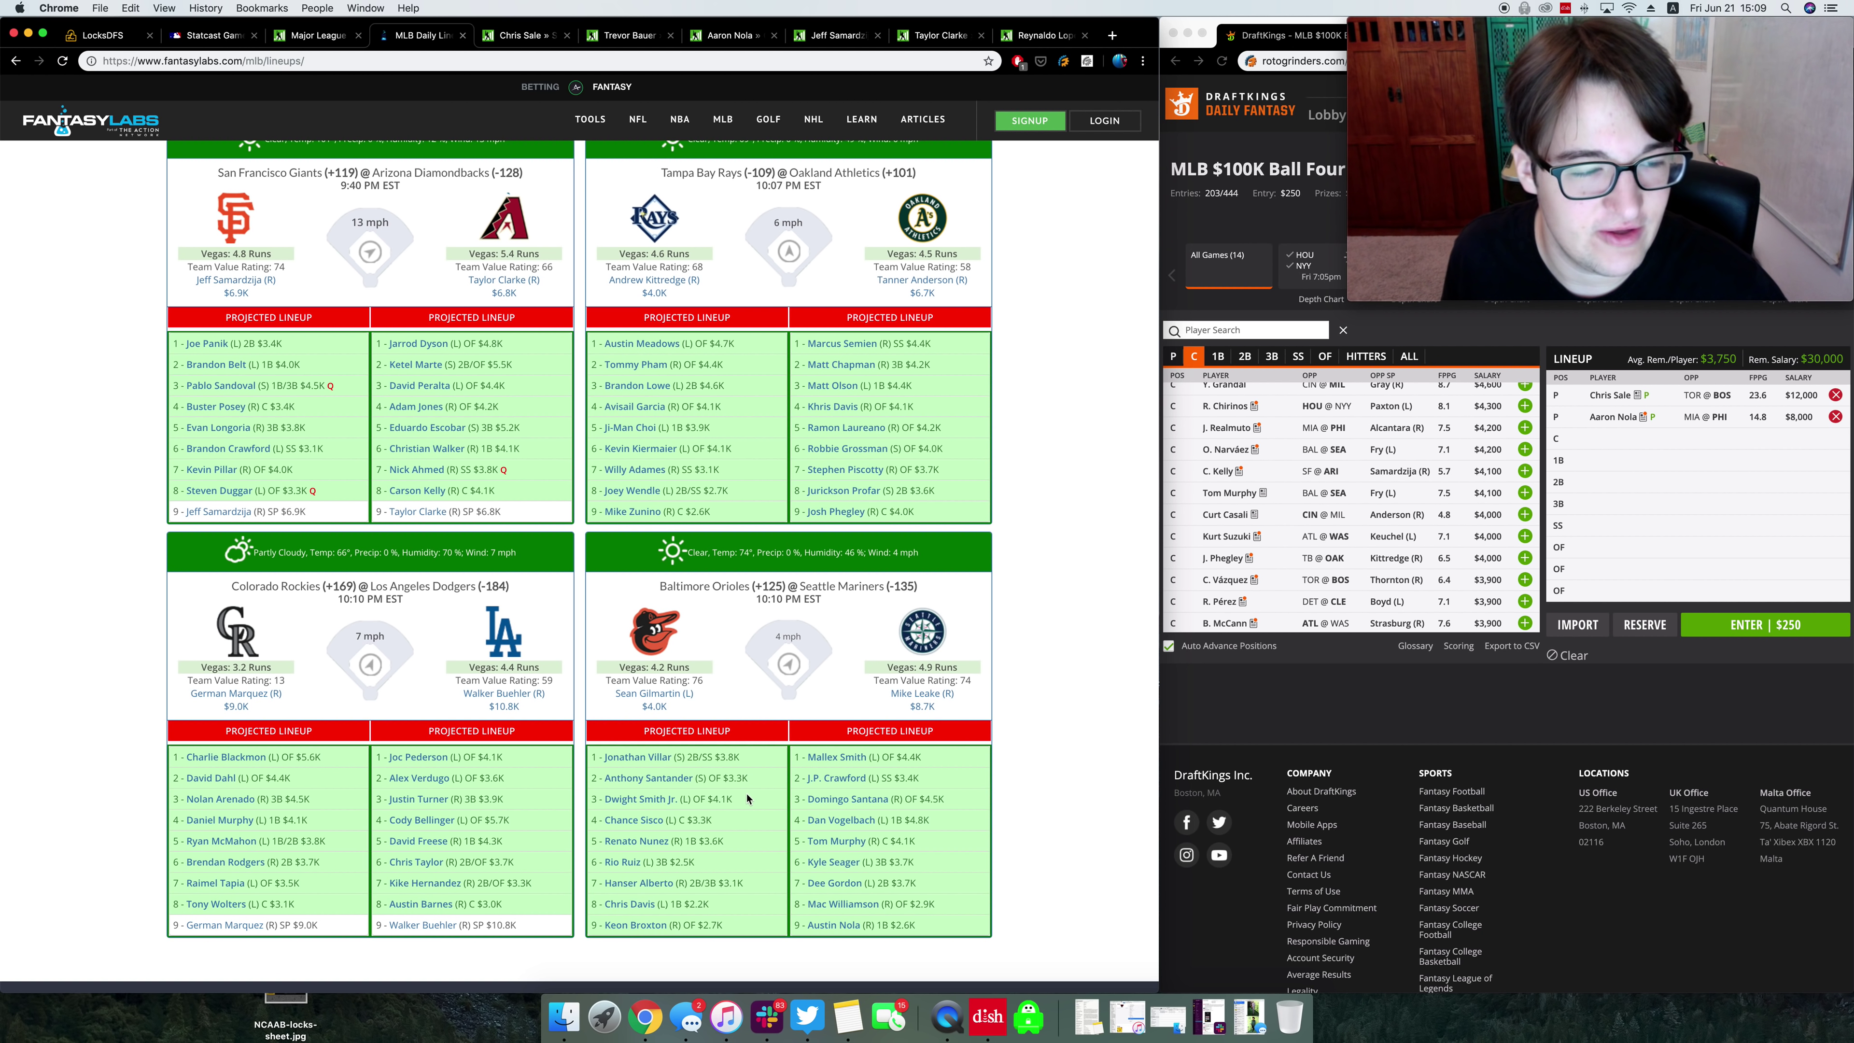
Step: Recheck the Orioles lineup at Seattle and return to the 7:10 PM and 8:05 PM games
scroll(744, 799, "up", 2)
scroll(740, 796, "down", 3)
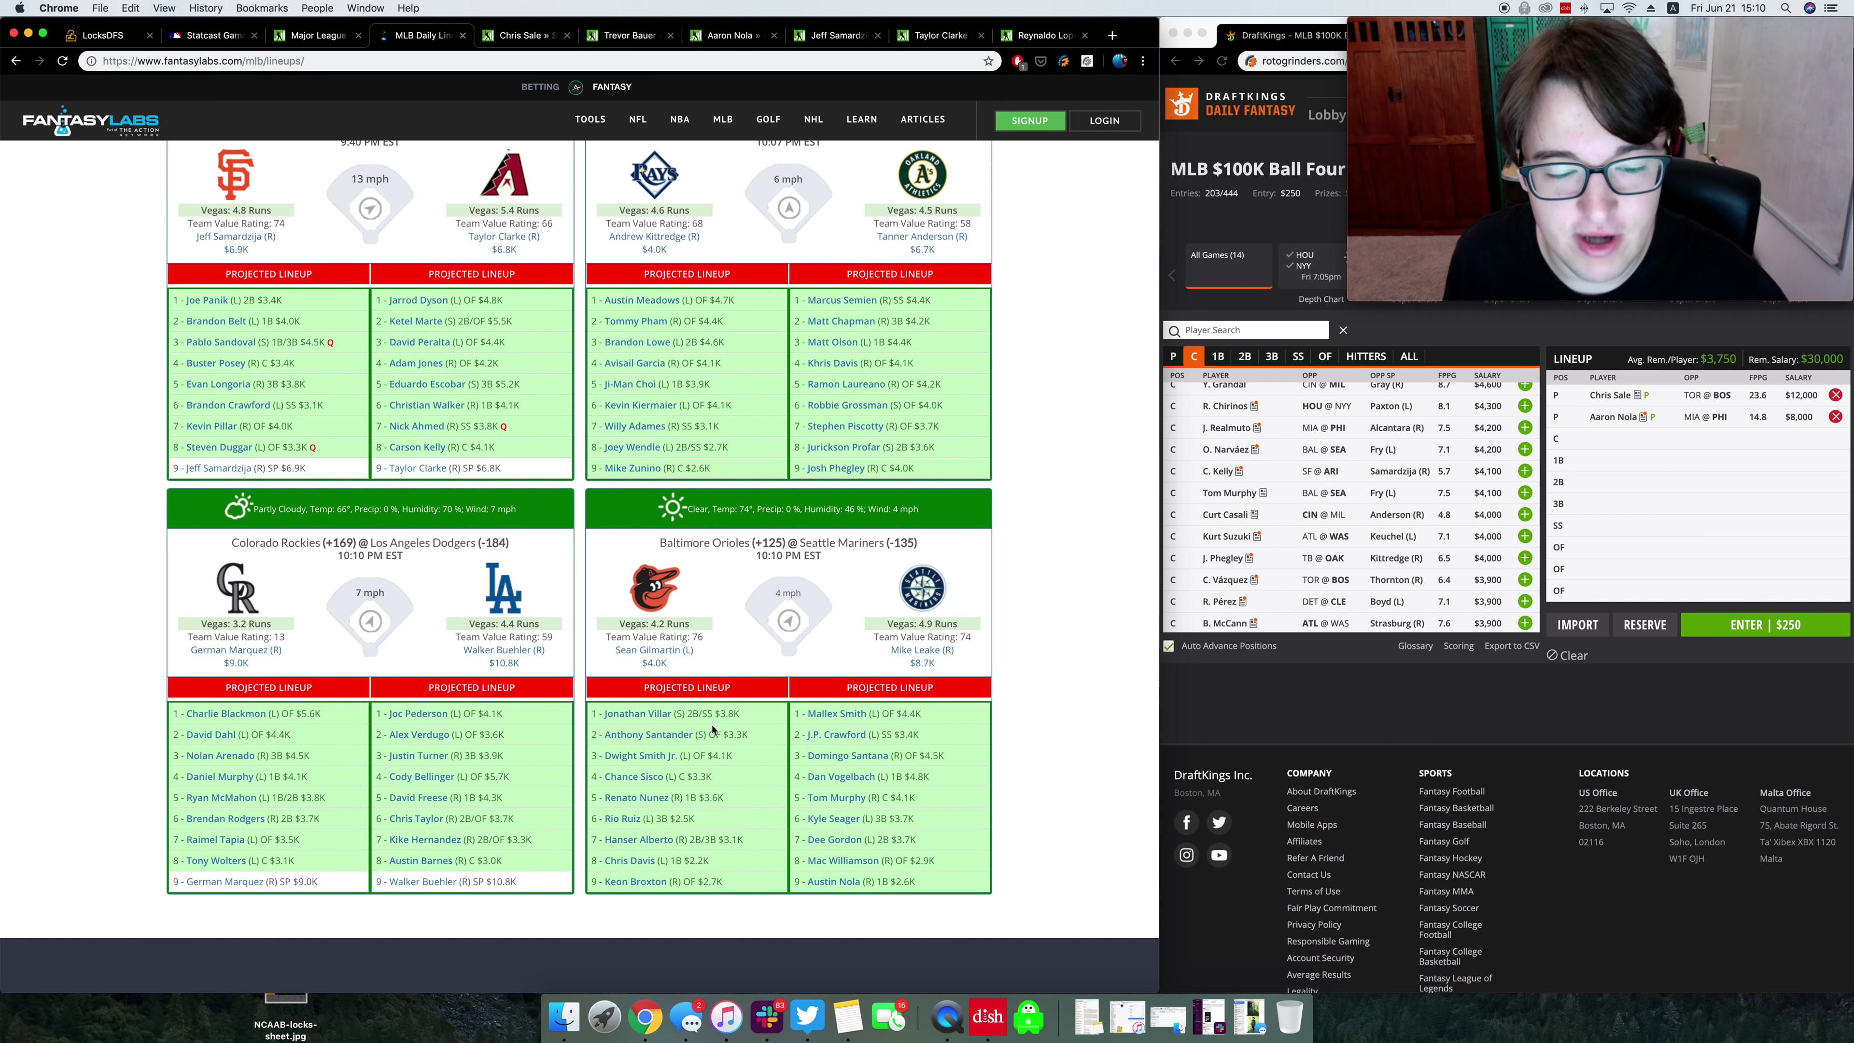
scroll(694, 723, "up", 10)
scroll(711, 738, "up", 5)
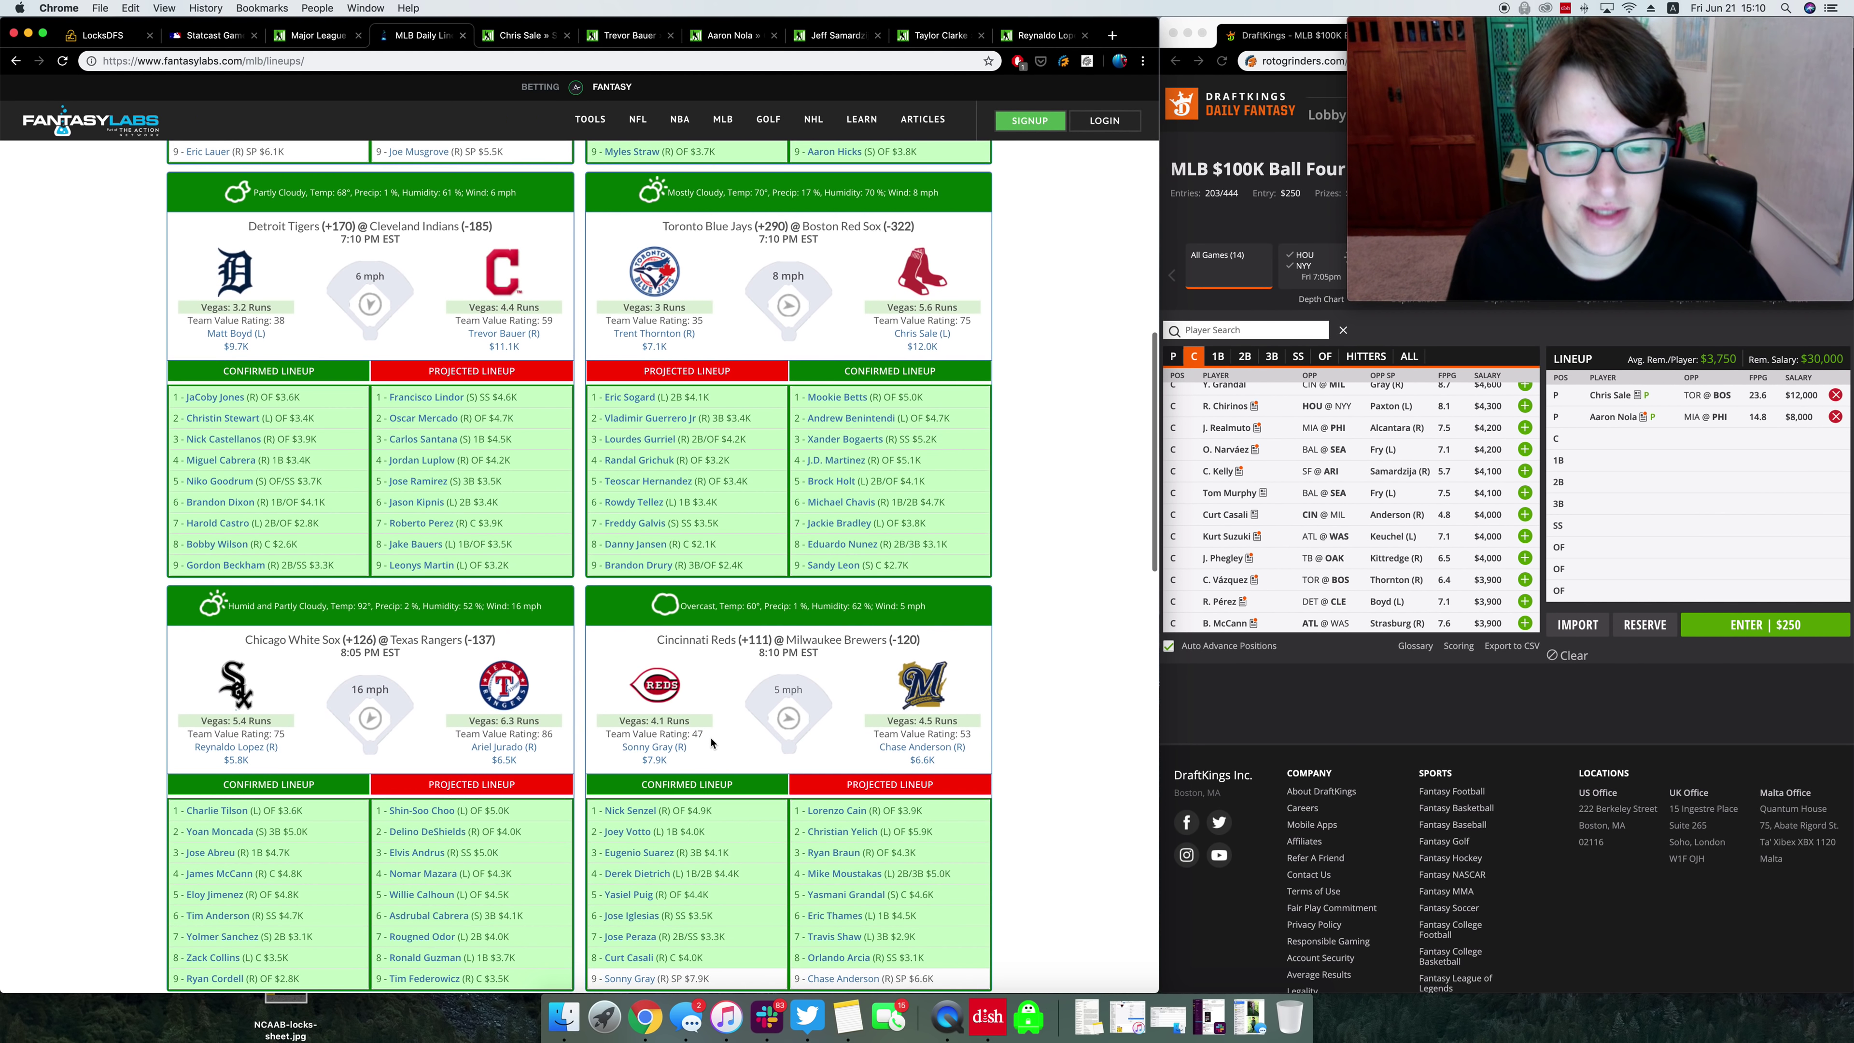